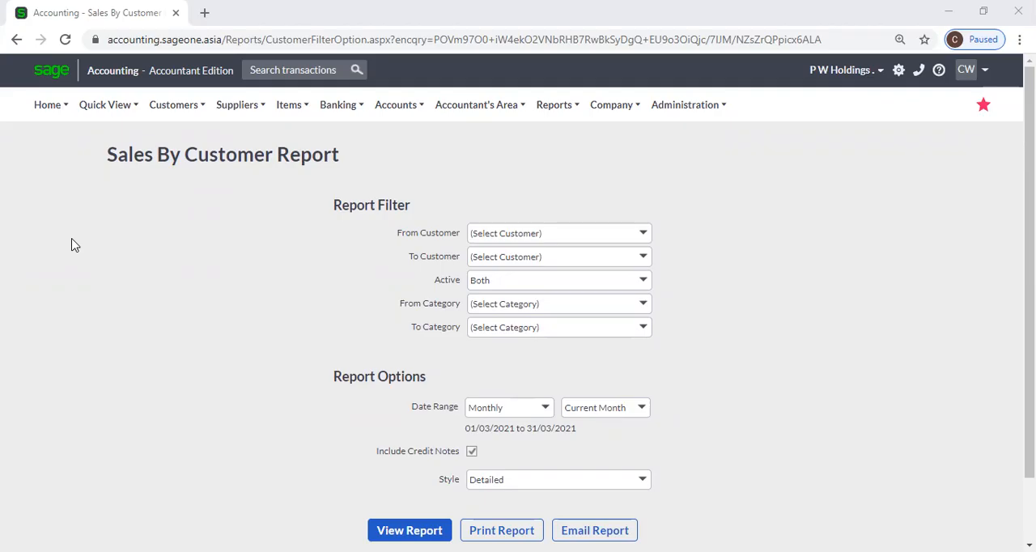
# Open the Sales by Customer report from the customer reports.
pyautogui.moveTo(247, 113)
pyautogui.moveTo(183, 115)
pyautogui.moveTo(186, 187)
pyautogui.moveTo(191, 214)
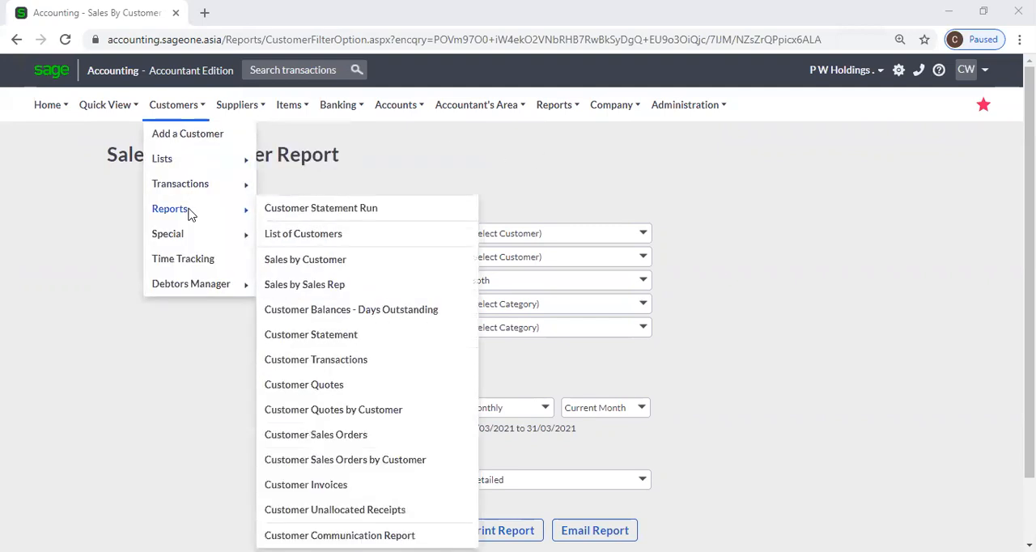
pyautogui.click(389, 259)
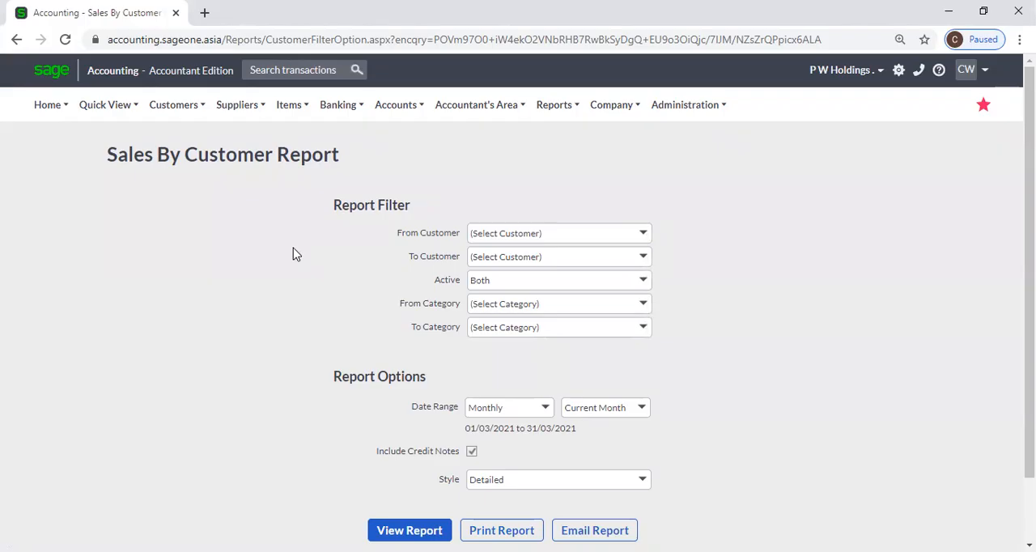
# Examine the choices offered by the From Customer, Active and From Category report filters.
pyautogui.click(645, 234)
pyautogui.click(663, 241)
pyautogui.click(650, 241)
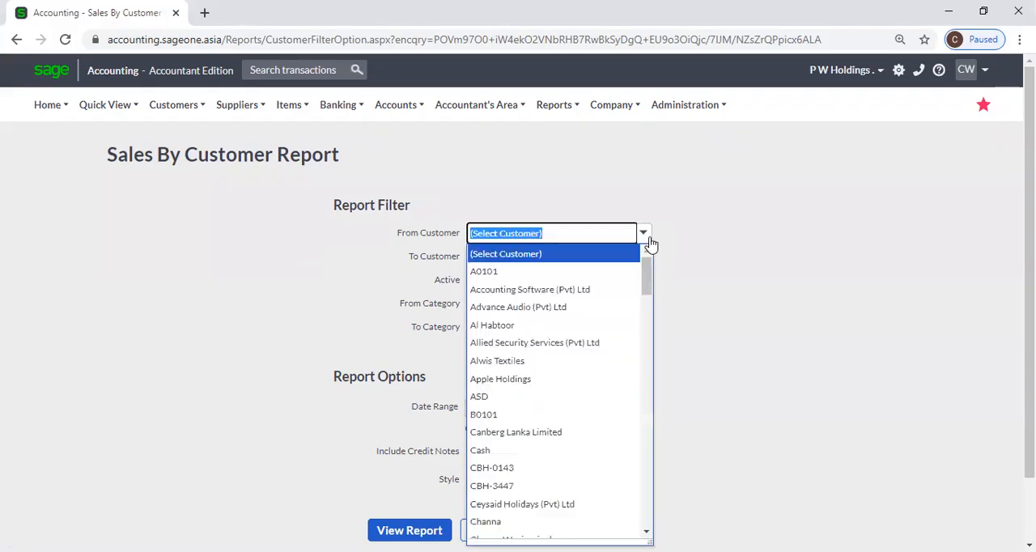
pyautogui.click(720, 232)
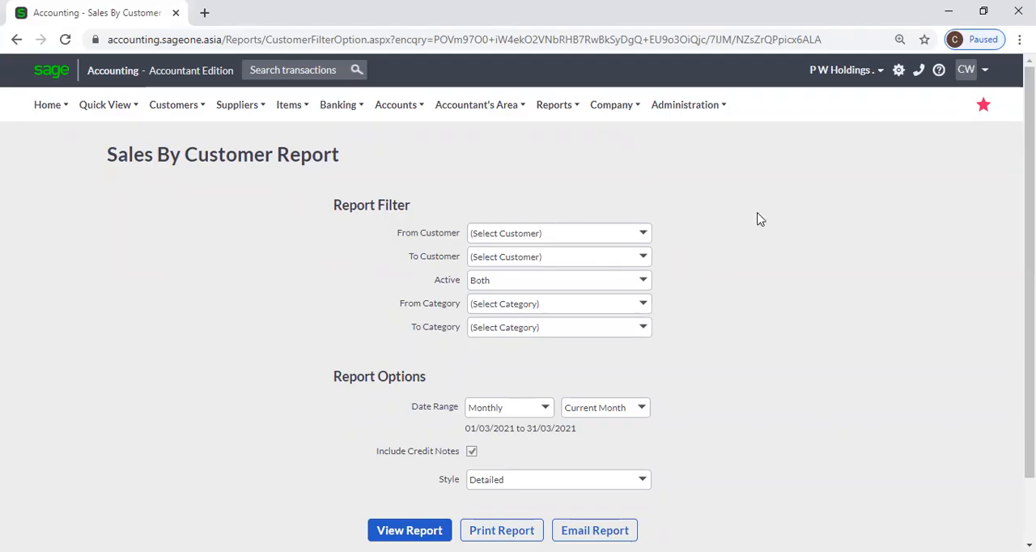
pyautogui.click(642, 280)
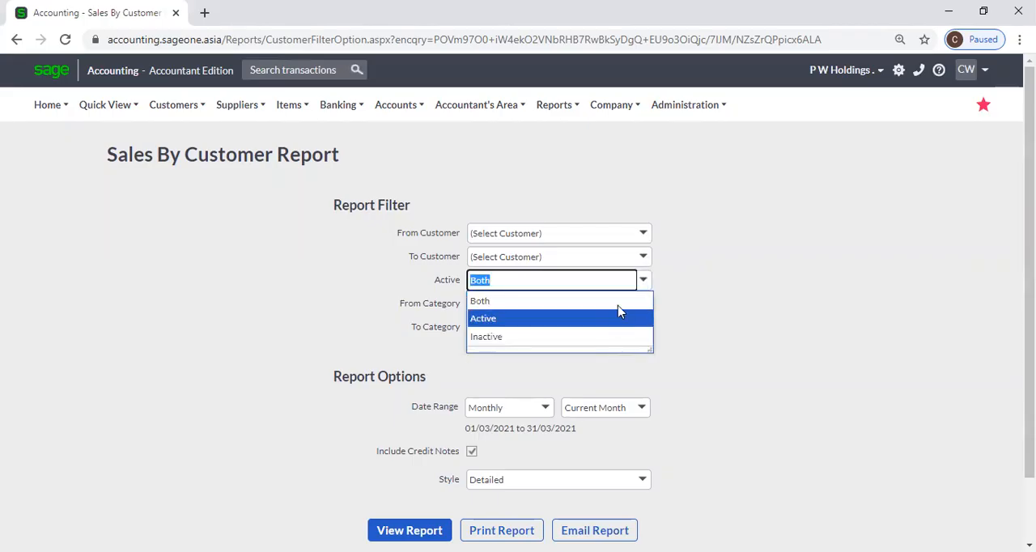
pyautogui.click(703, 295)
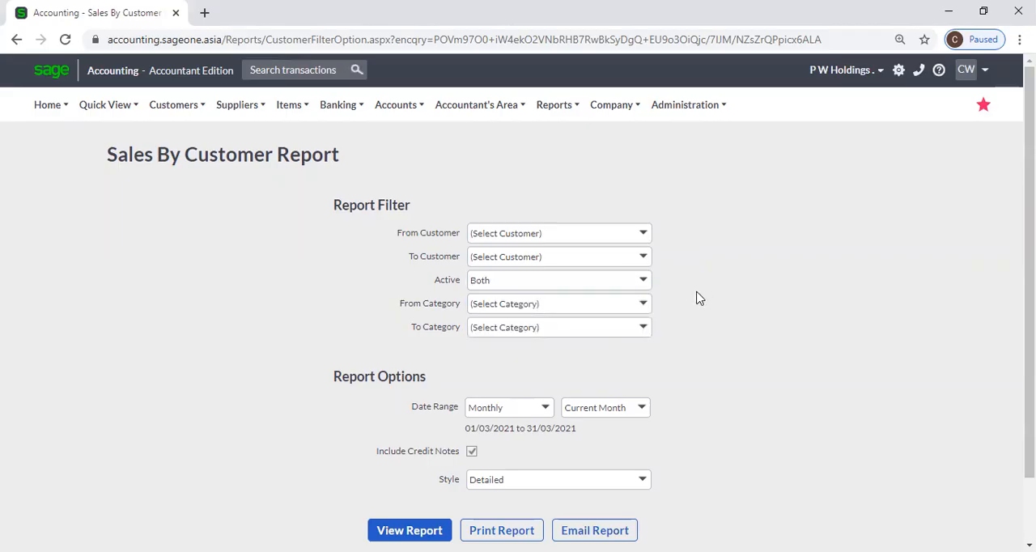
pyautogui.click(645, 306)
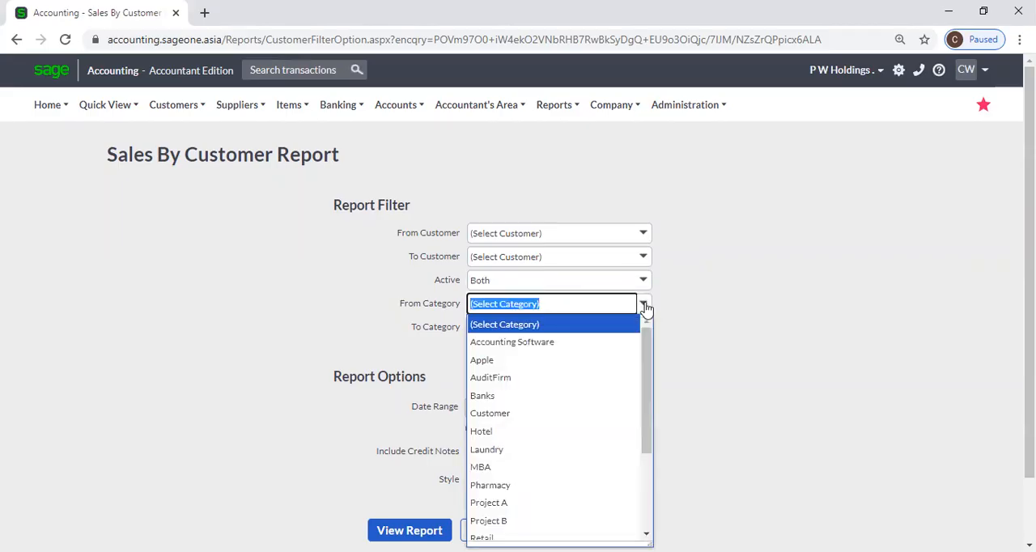
pyautogui.click(715, 308)
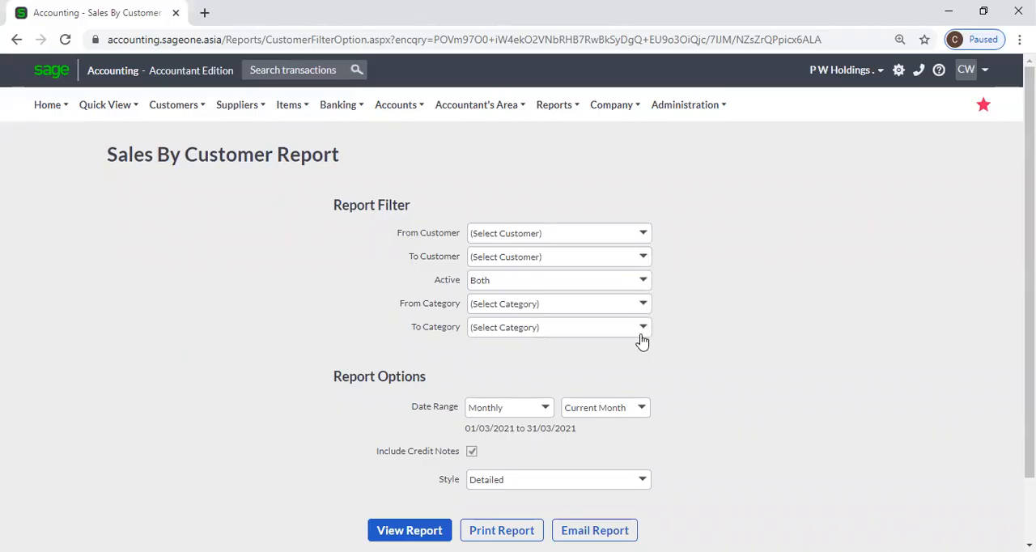
# Try the Custom Dates date range for the report, followed by Month to Date.
pyautogui.scroll(-2, 692, 331)
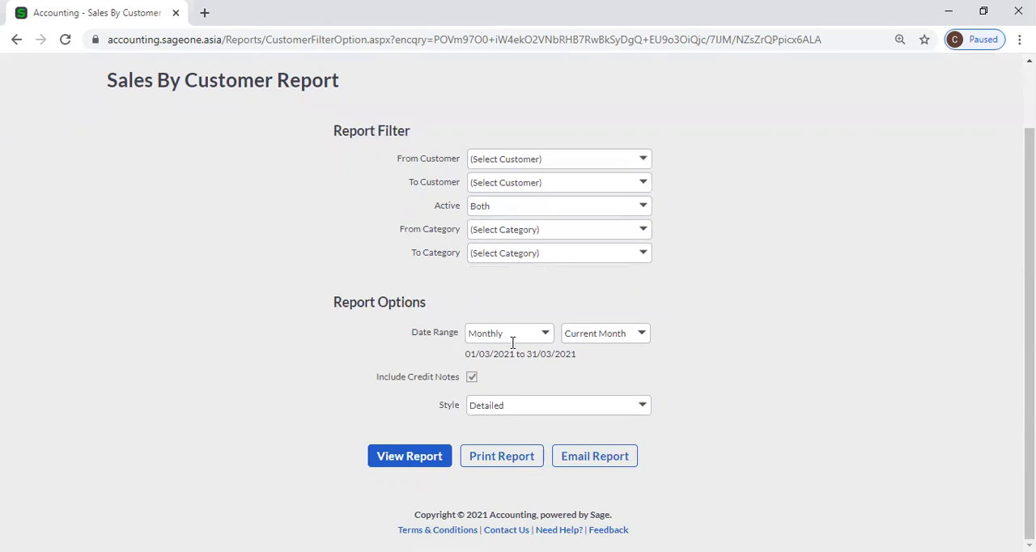
pyautogui.click(546, 335)
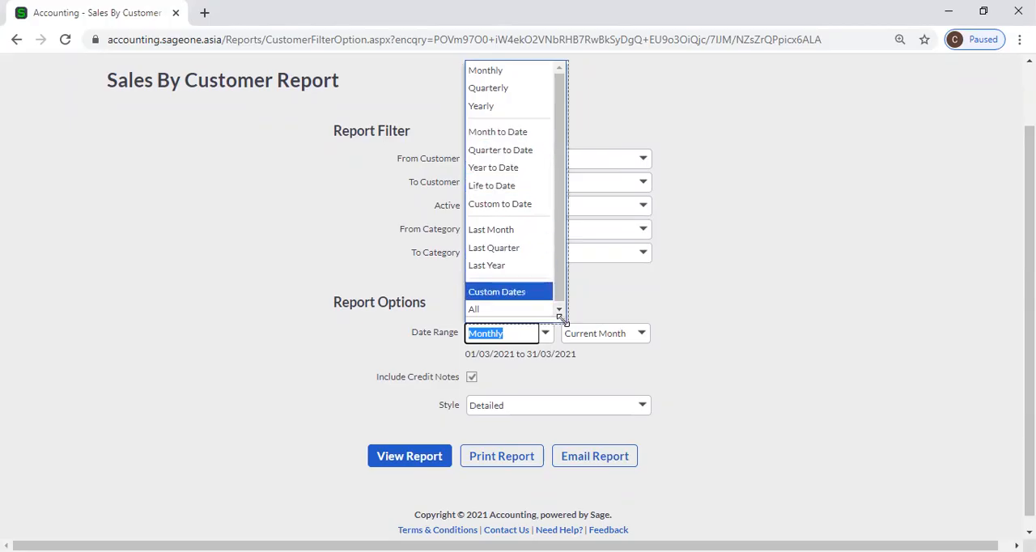
pyautogui.moveTo(564, 319); pyautogui.dragTo(652, 319)
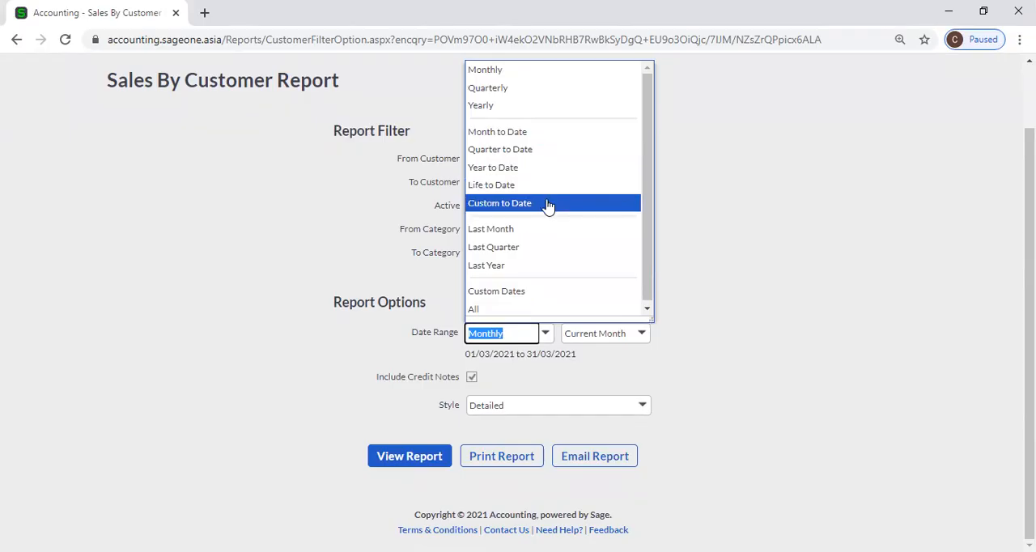
pyautogui.click(548, 293)
pyautogui.click(479, 332)
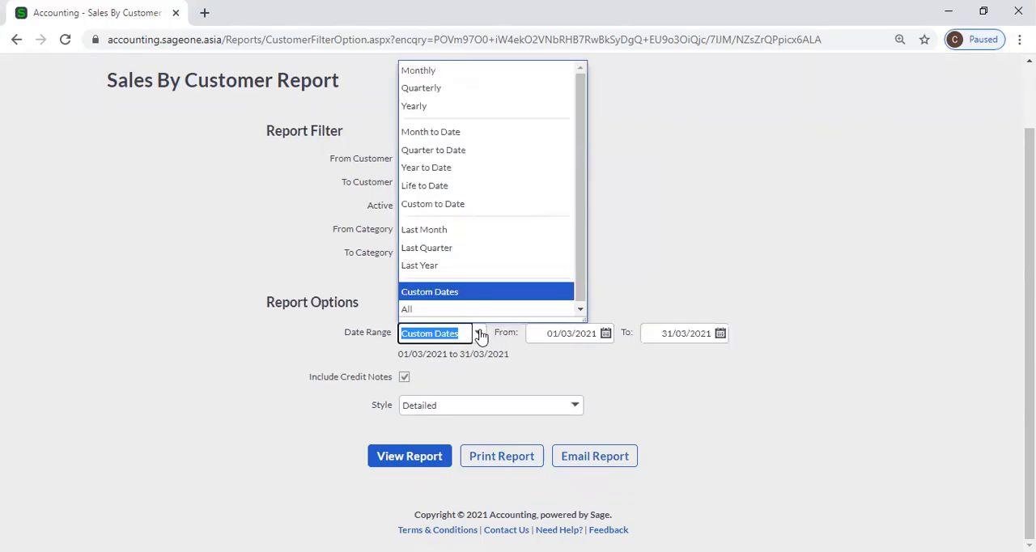
pyautogui.click(446, 132)
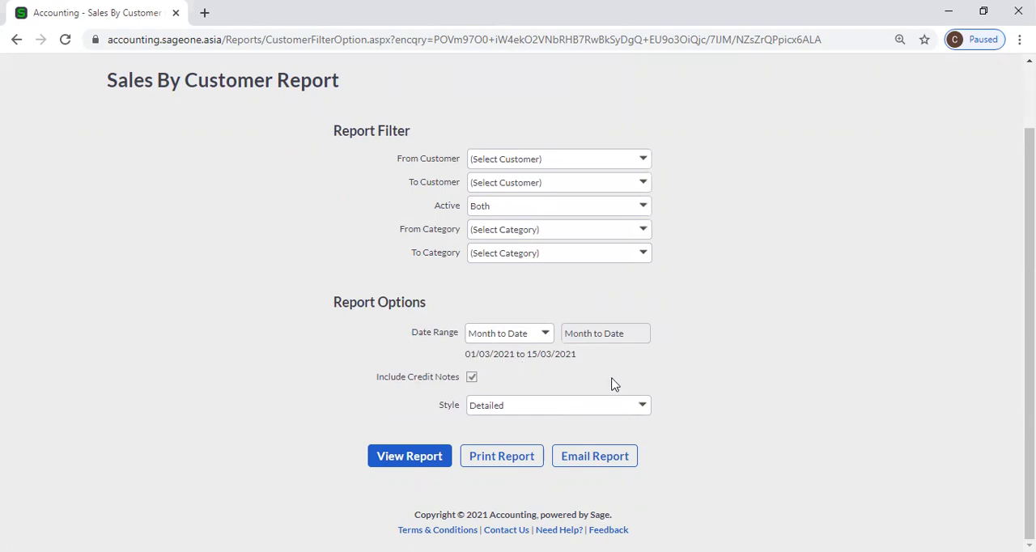
# Try the Quarter to Date range for the report, followed by Year to Date.
pyautogui.click(552, 339)
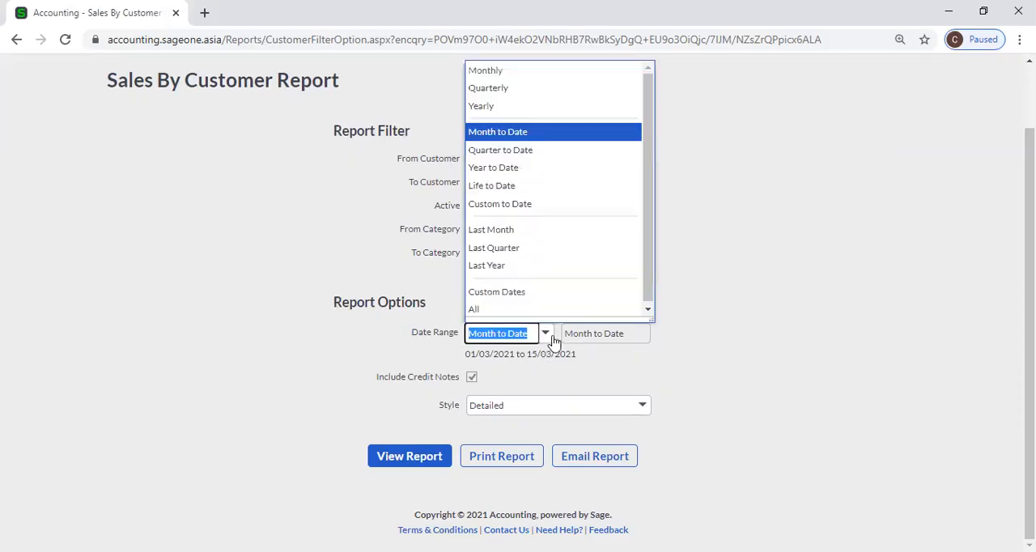
pyautogui.click(527, 151)
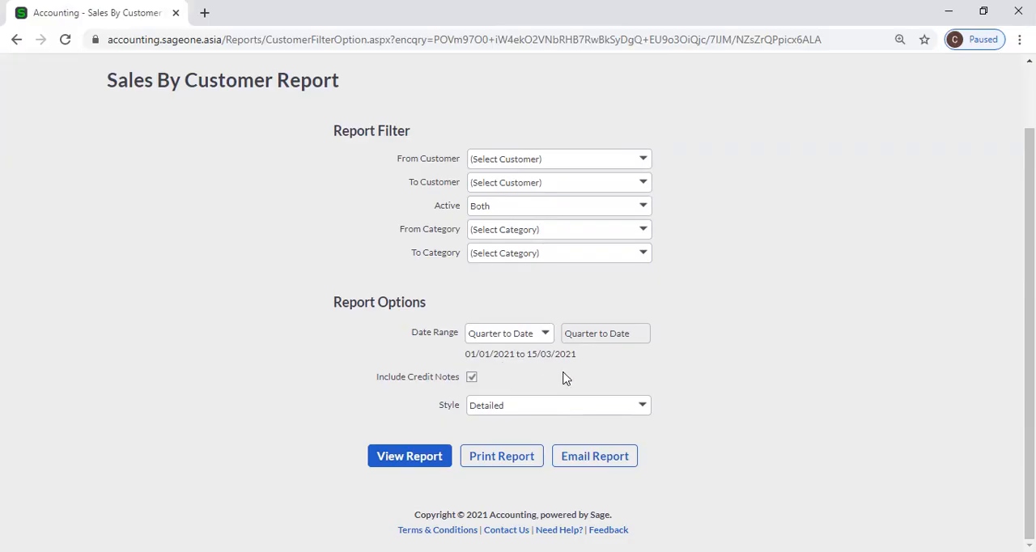
pyautogui.click(548, 338)
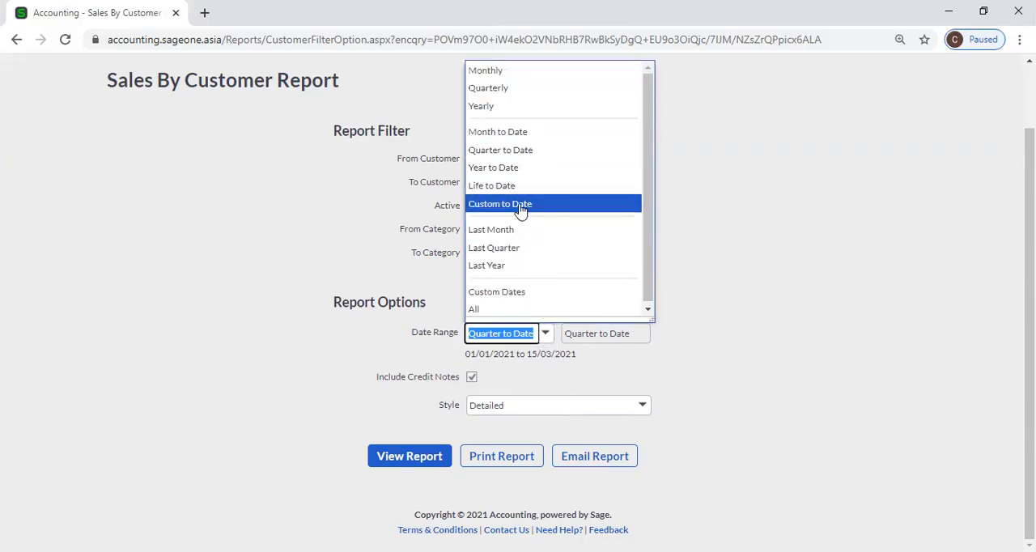
pyautogui.click(520, 178)
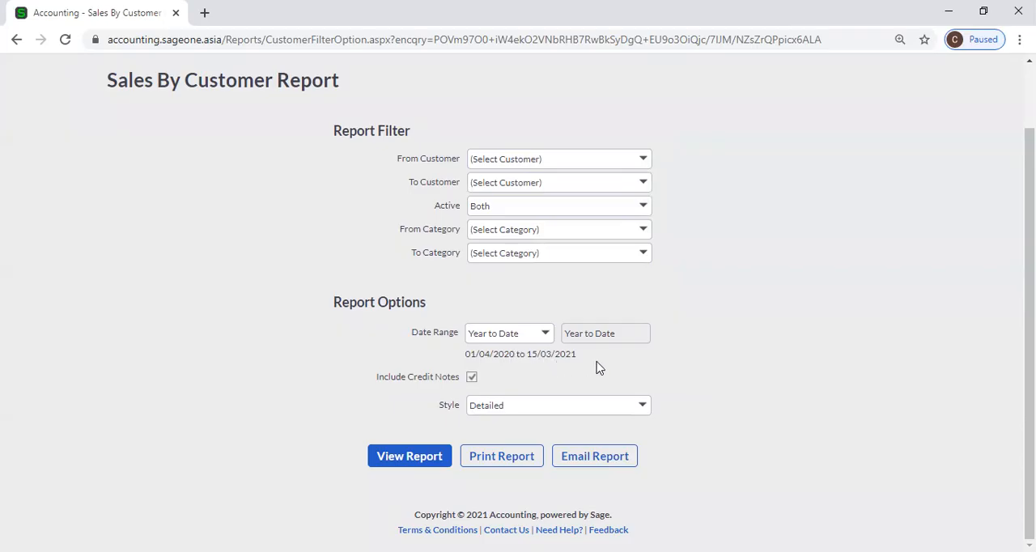
# Set the report's date range to Yearly for the current year and its style to Summary.
pyautogui.click(546, 336)
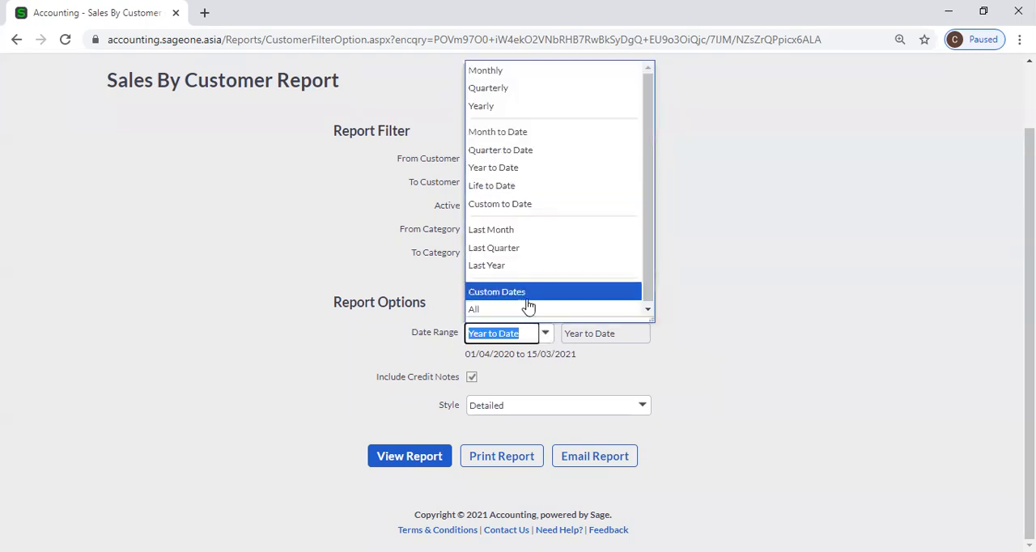
pyautogui.click(504, 106)
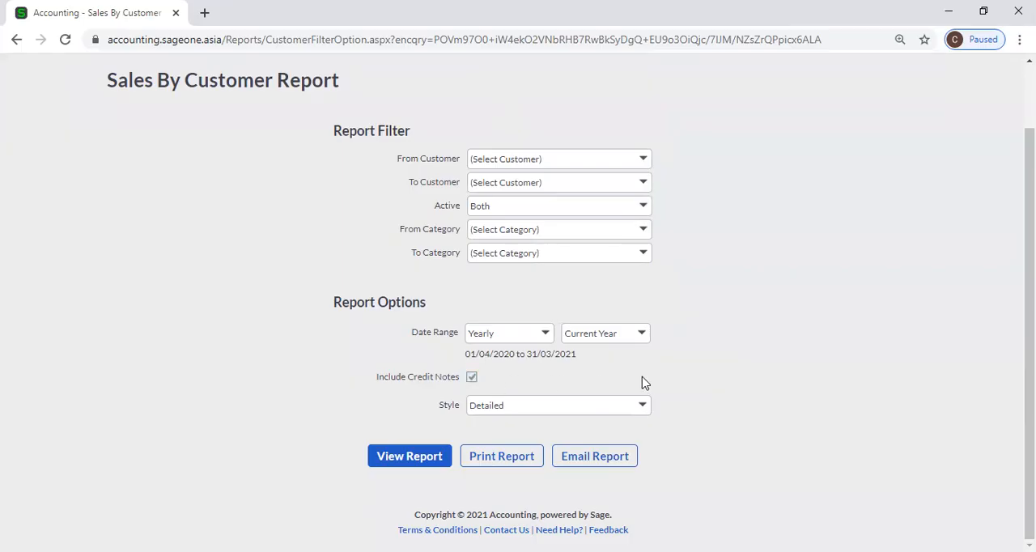
pyautogui.click(641, 413)
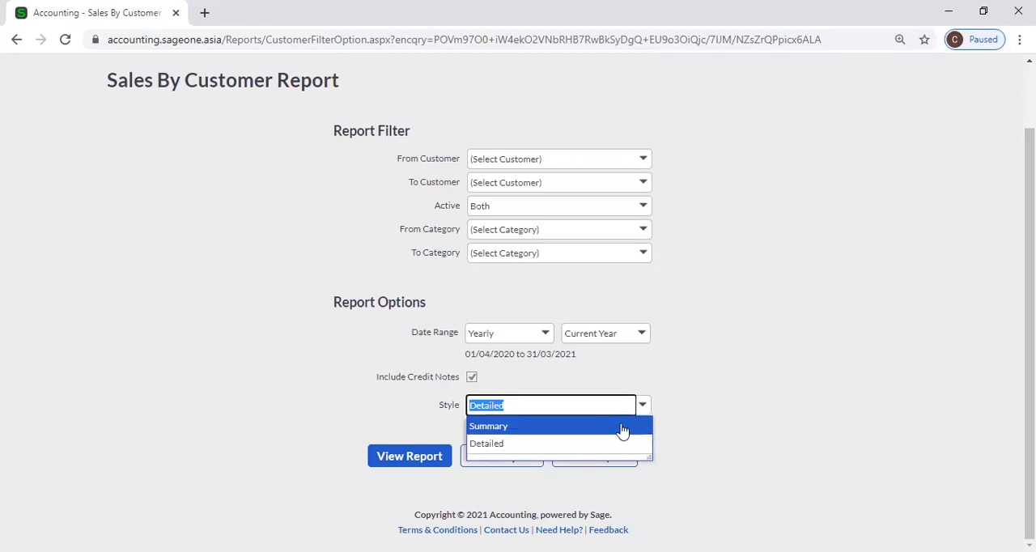
pyautogui.click(721, 391)
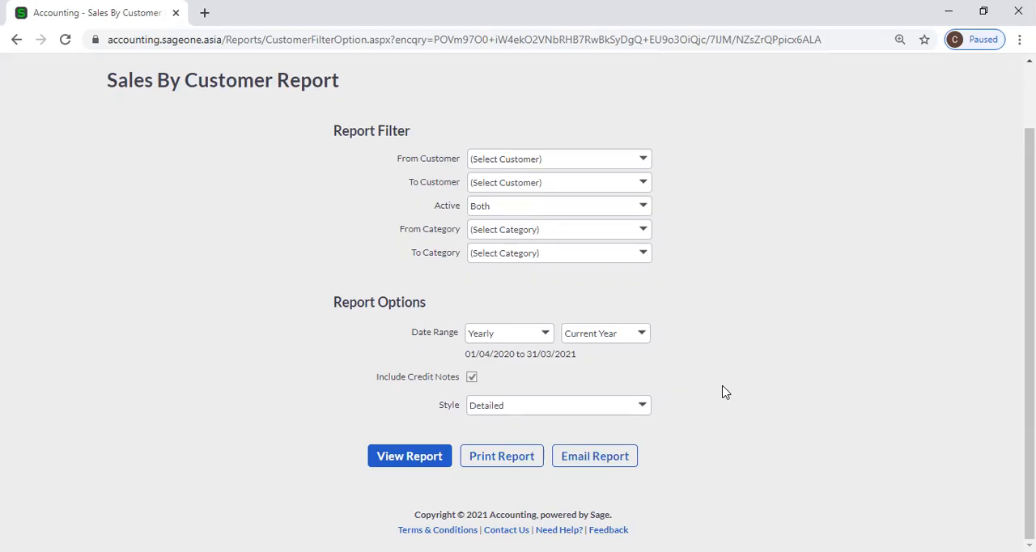
pyautogui.click(642, 409)
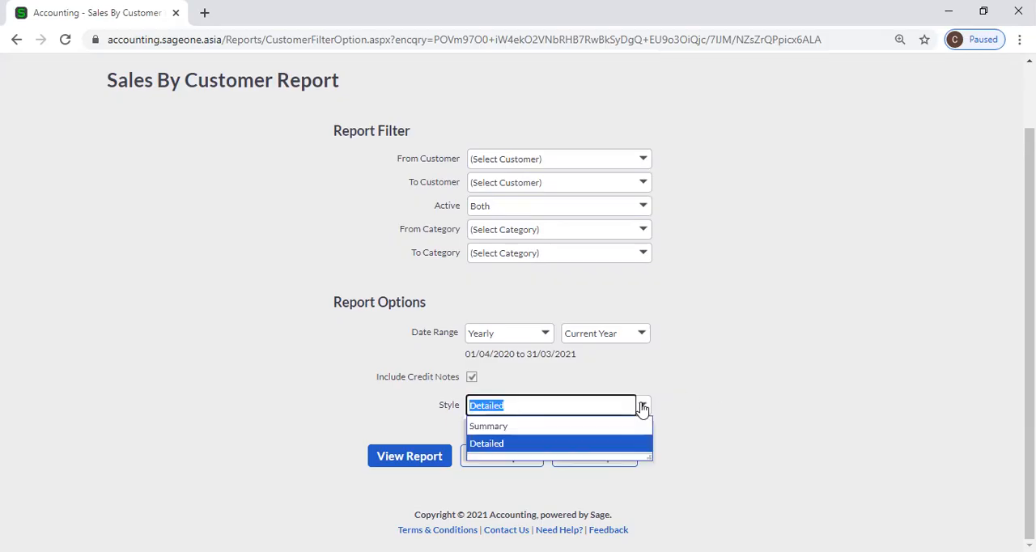
pyautogui.click(597, 426)
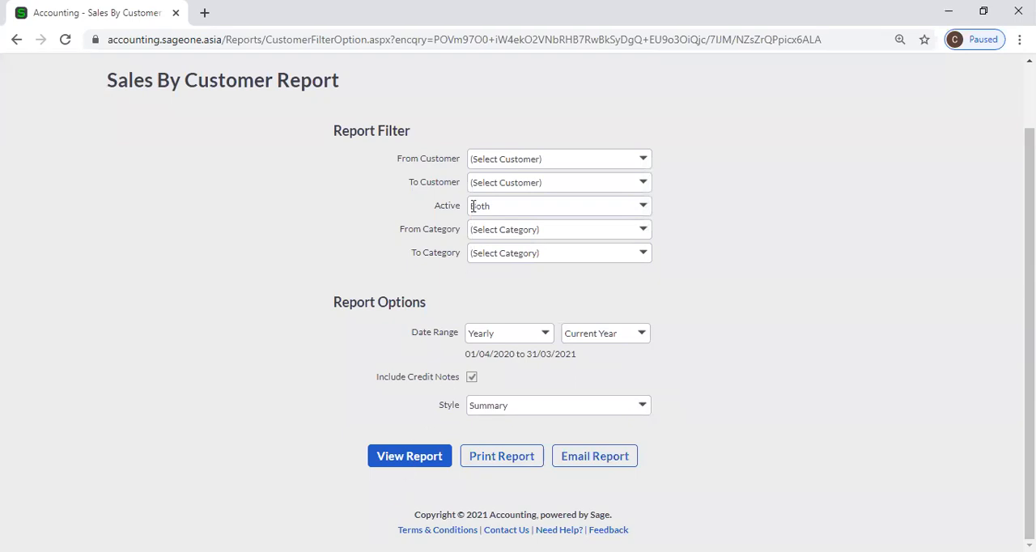
# Generate the Sales by Customer report and review the transactions and customer totals on its first page.
pyautogui.click(411, 461)
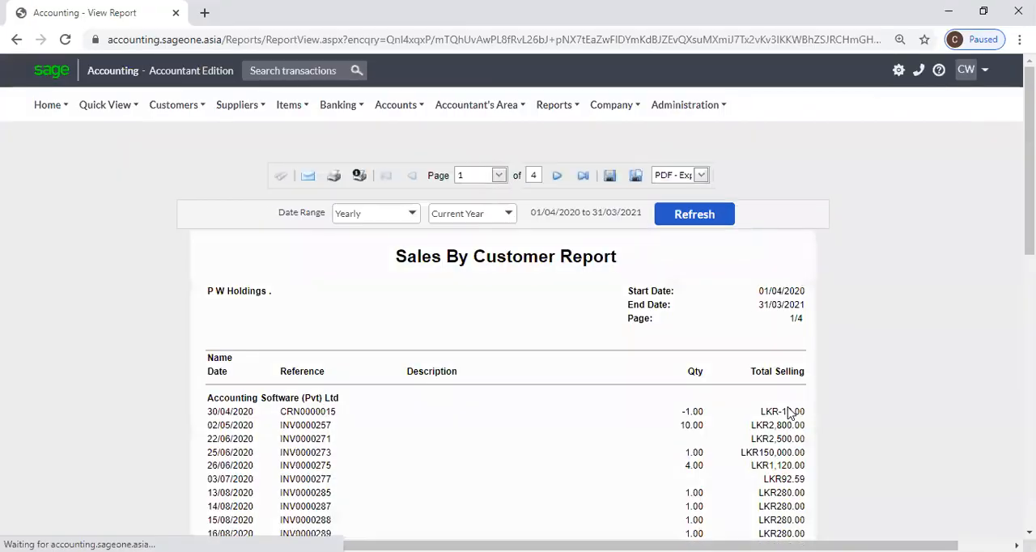
pyautogui.scroll(-1, 729, 397)
pyautogui.scroll(-2, 729, 396)
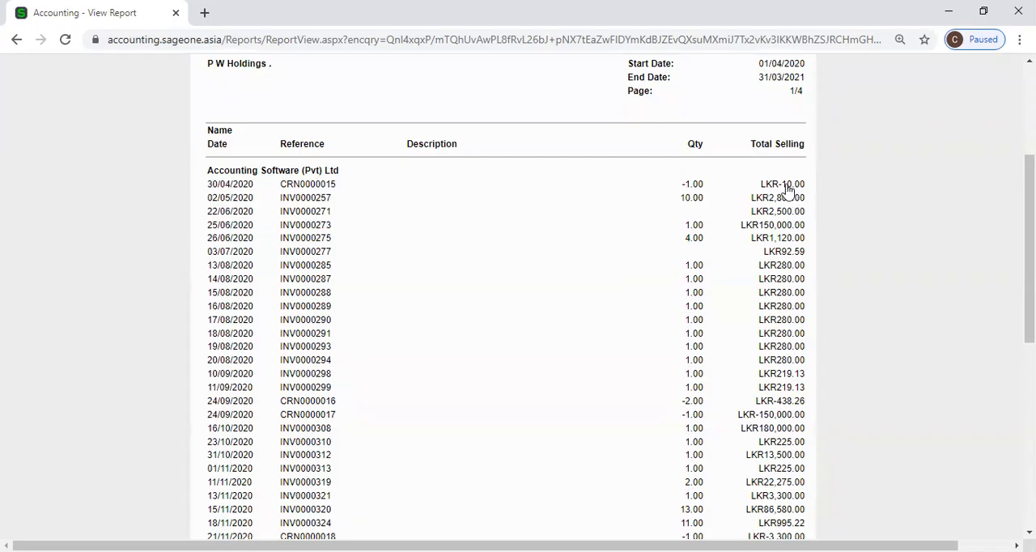
pyautogui.scroll(-6, 787, 224)
pyautogui.scroll(1, 769, 227)
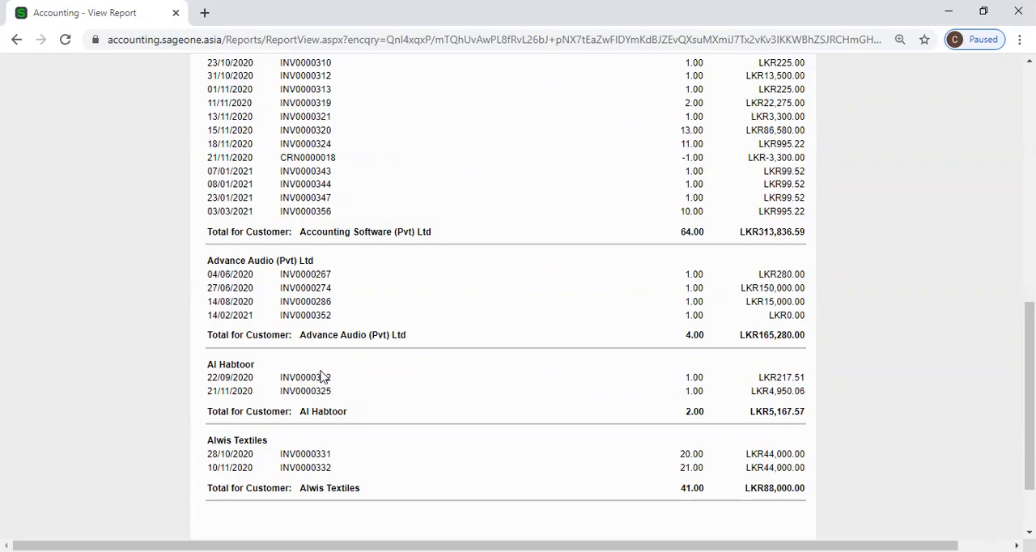
pyautogui.scroll(-2, 335, 377)
pyautogui.scroll(6, 354, 376)
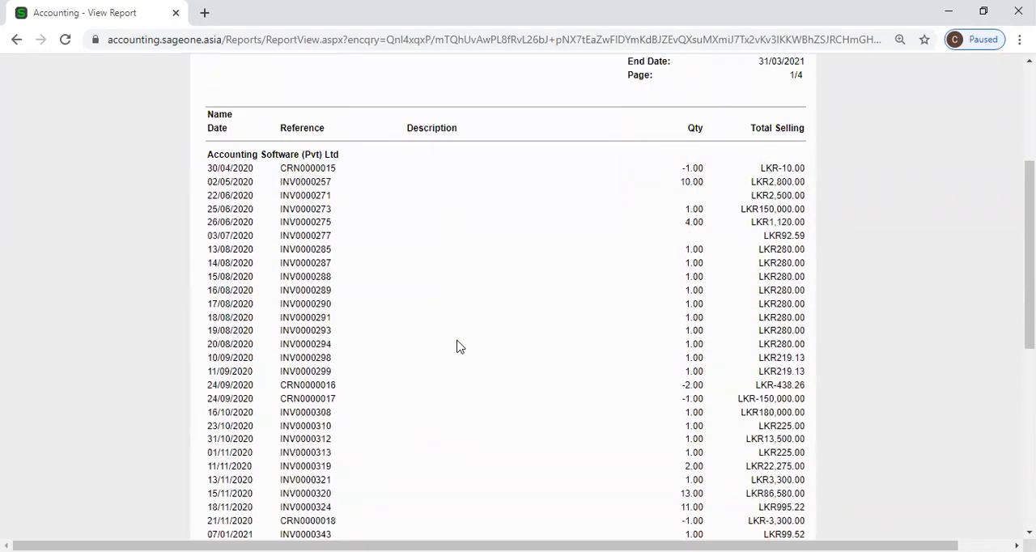
# Go to page 2 of the report and review the sales listed per customer.
pyautogui.scroll(3, 458, 347)
pyautogui.click(557, 175)
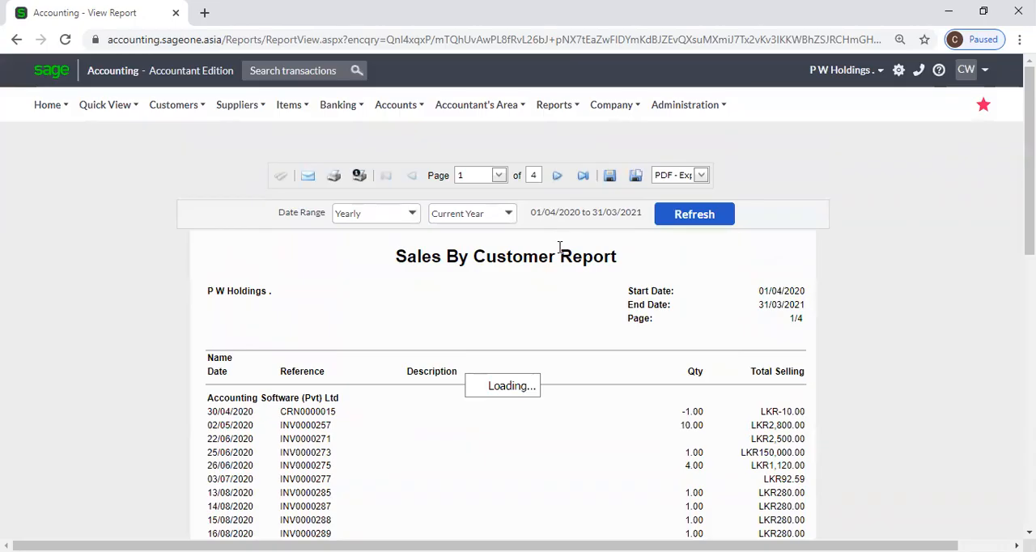
pyautogui.scroll(-8, 549, 271)
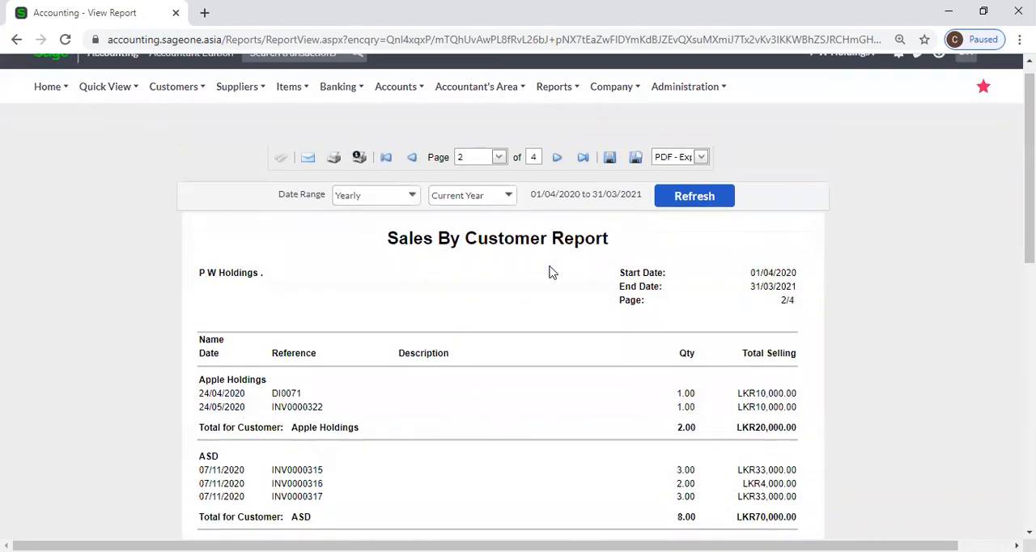
pyautogui.scroll(-2, 549, 271)
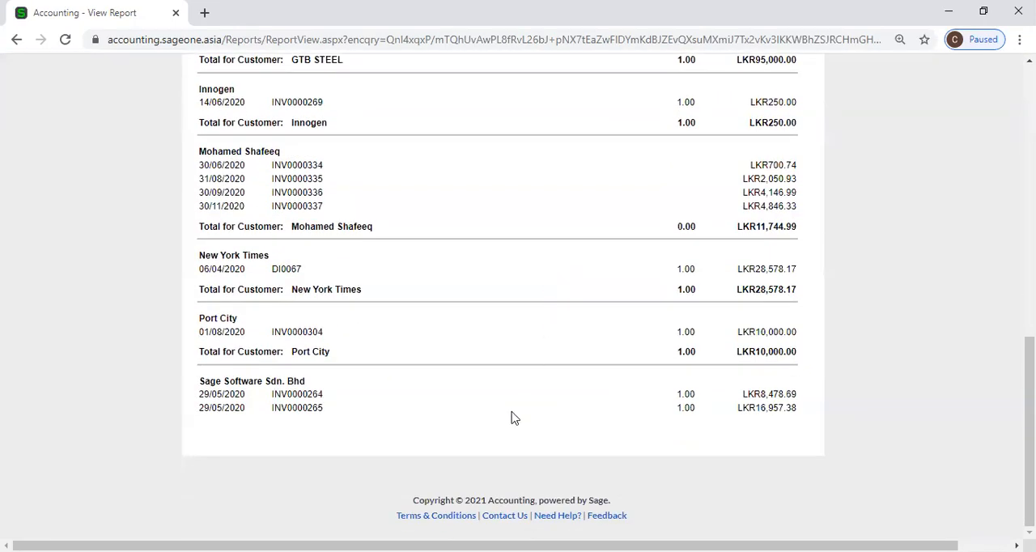
pyautogui.scroll(6, 510, 413)
pyautogui.scroll(3, 524, 350)
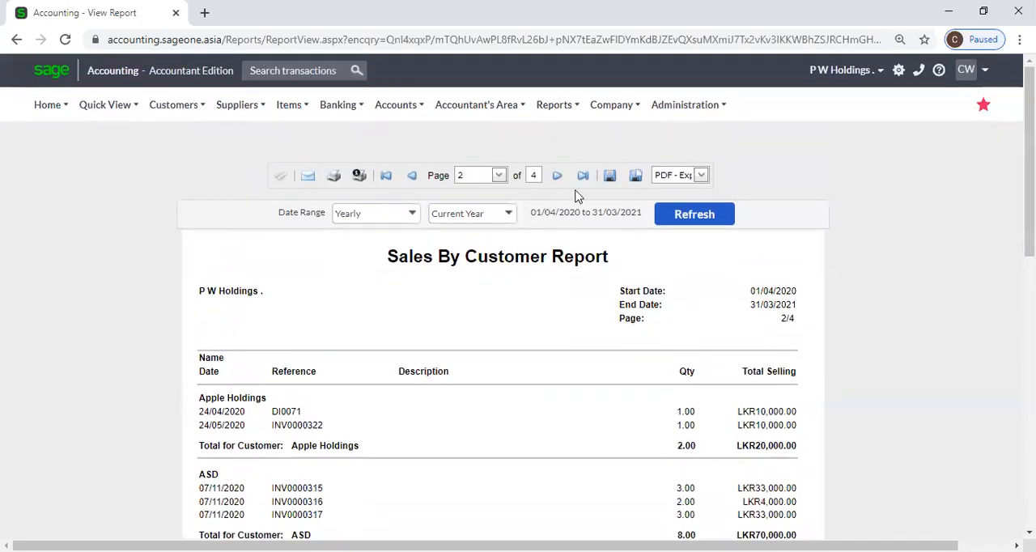
# Go to the last page of the report and check the grand total.
pyautogui.click(582, 176)
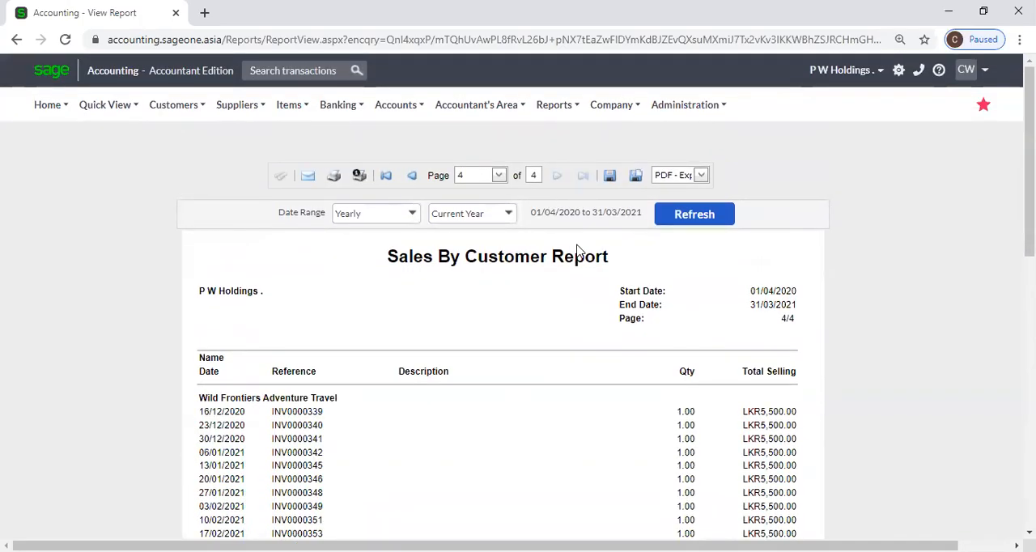
pyautogui.scroll(-5, 578, 249)
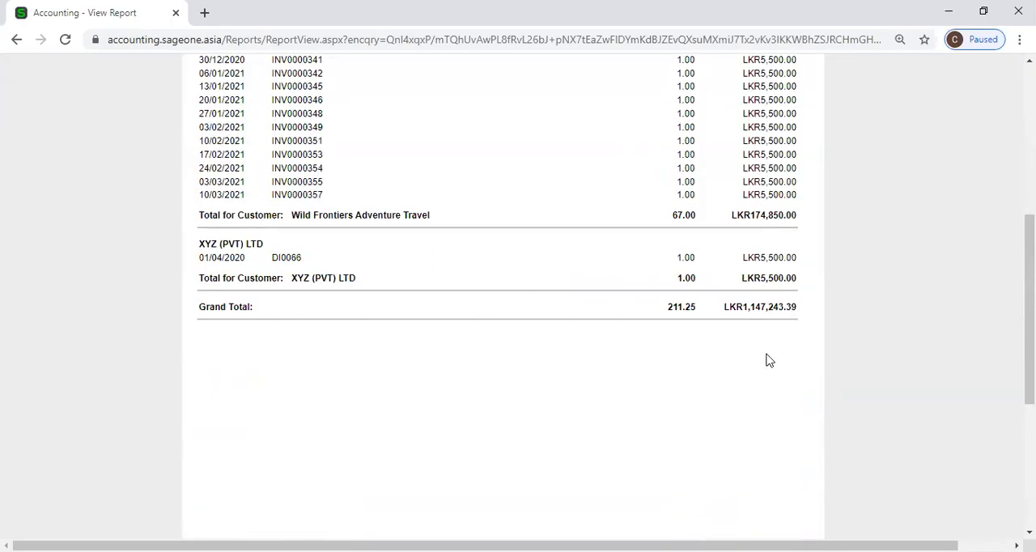
pyautogui.scroll(10, 765, 362)
# Generate the Sales by Customer report for the current month in Detailed style.
pyautogui.moveTo(251, 112)
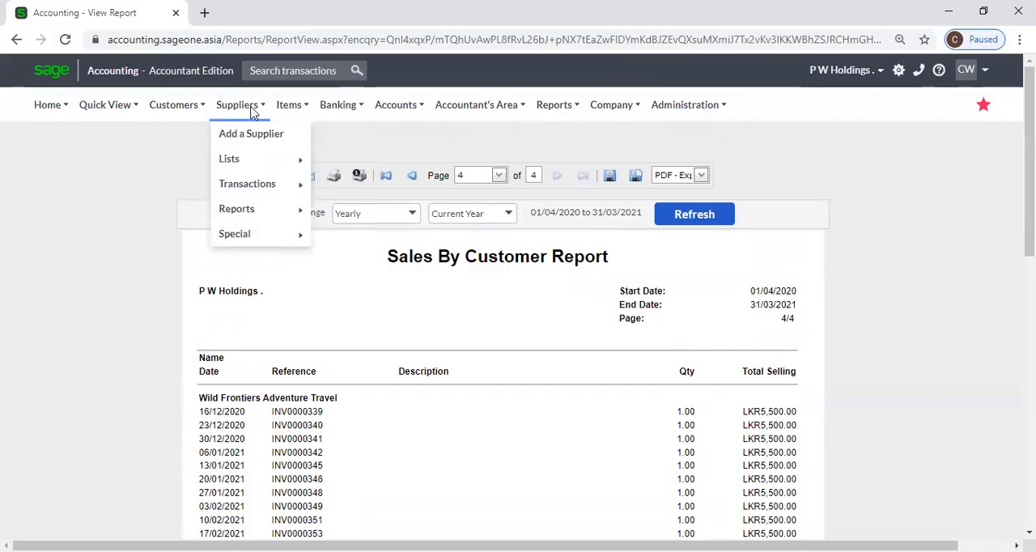
pyautogui.moveTo(174, 107)
pyautogui.moveTo(212, 212)
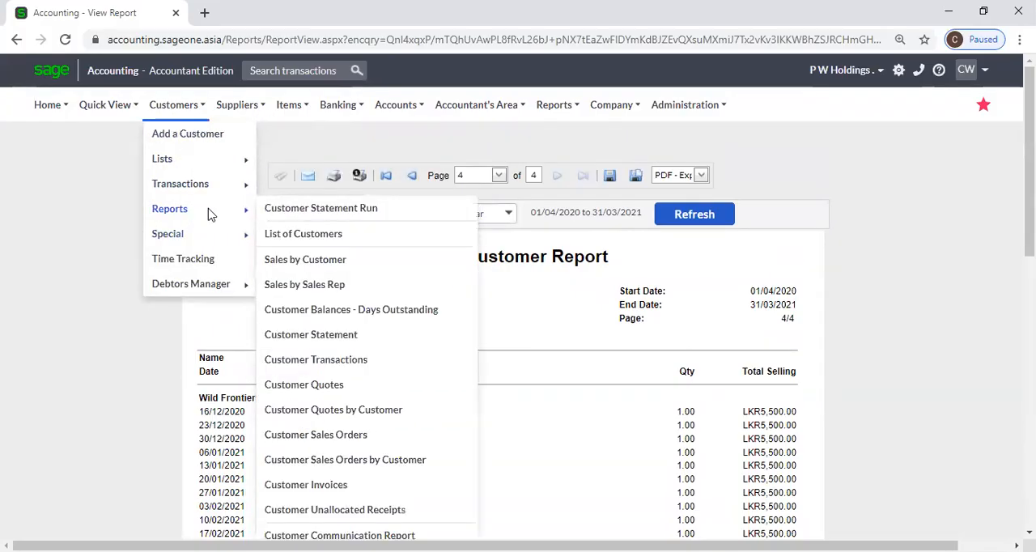
pyautogui.click(295, 260)
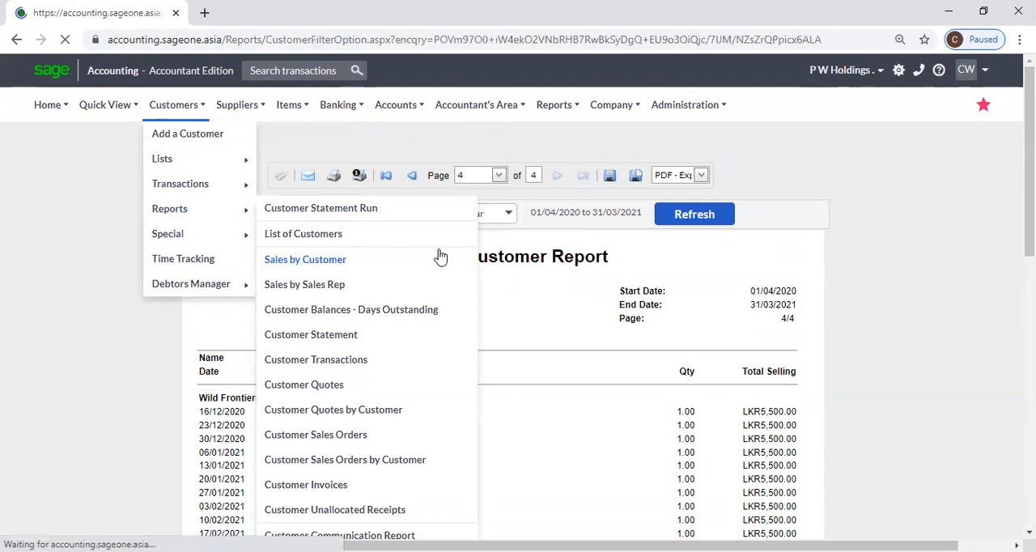
pyautogui.scroll(-2, 689, 418)
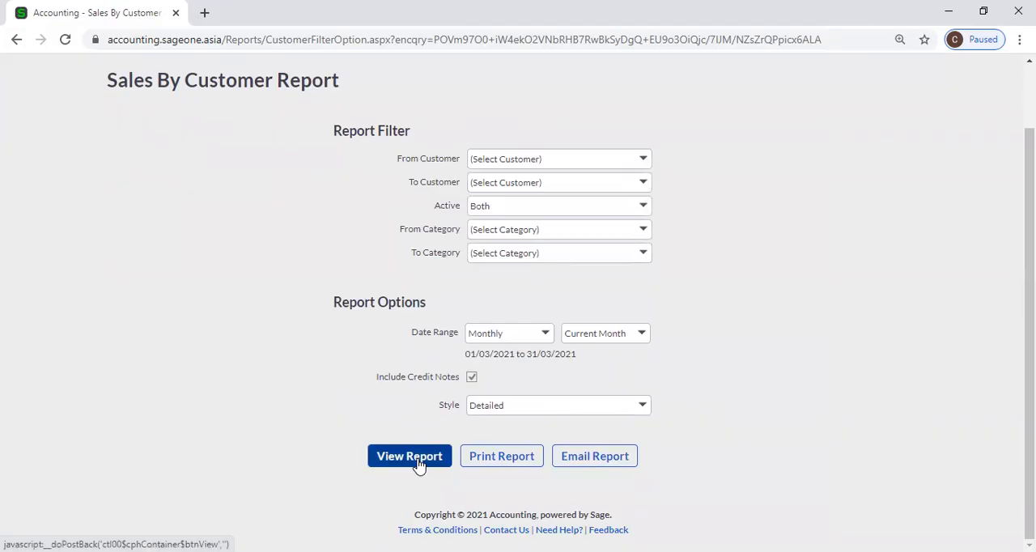
pyautogui.click(444, 456)
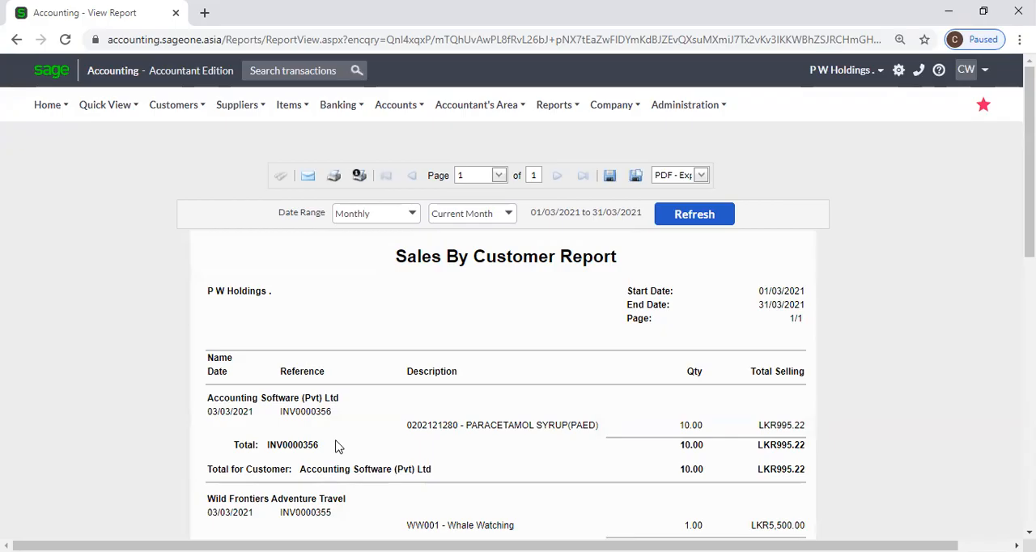
# Review the item lines, invoice totals and grand total of the monthly Sales by Customer report.
pyautogui.scroll(-2, 694, 422)
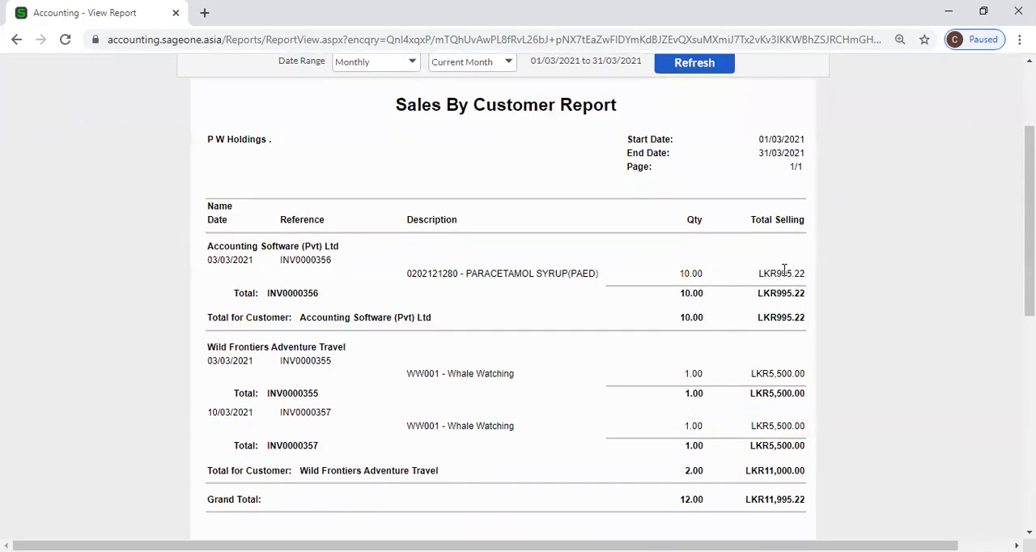
pyautogui.scroll(-1, 782, 270)
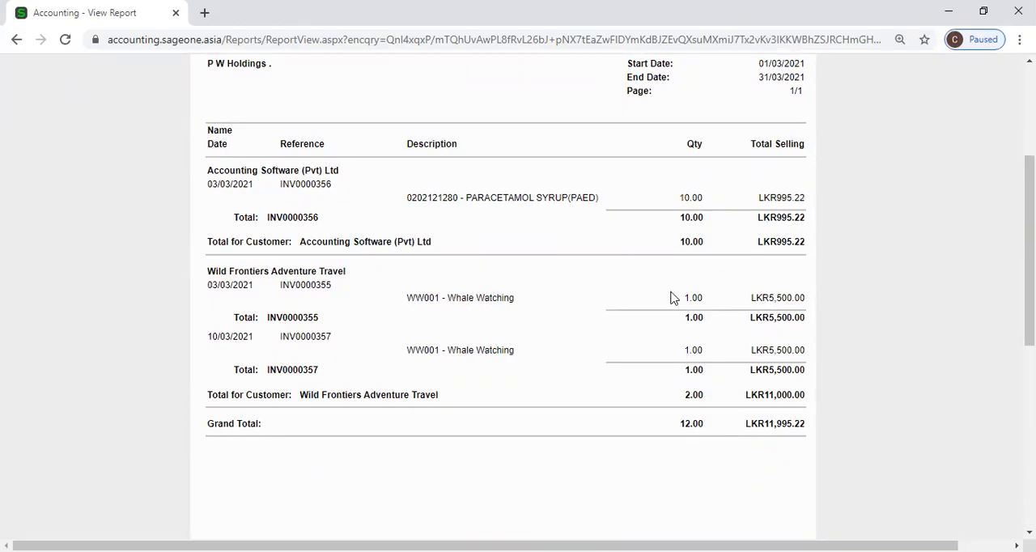
pyautogui.scroll(3, 595, 337)
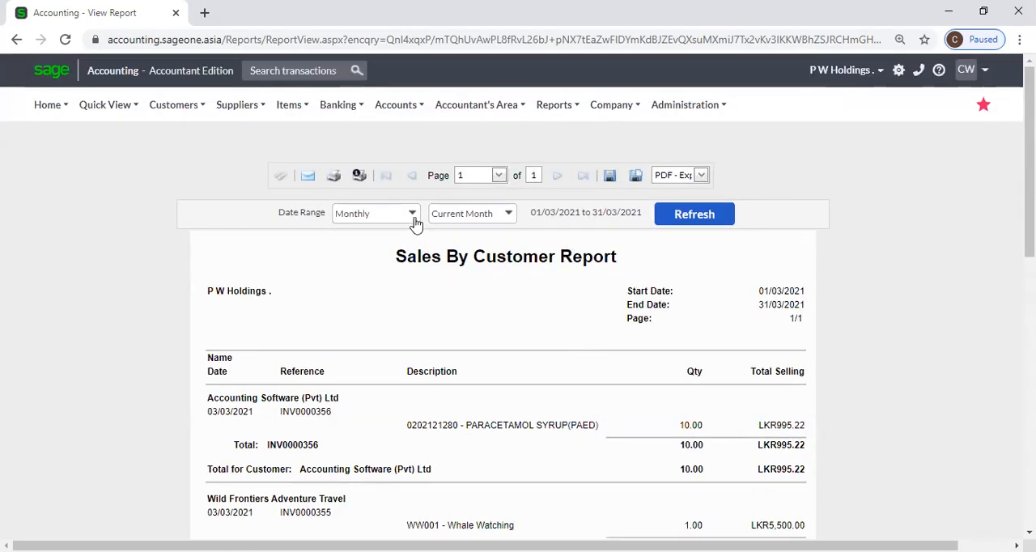
# Set the displayed report's date range to Yearly for the current year and refresh it.
pyautogui.click(408, 215)
pyautogui.click(391, 274)
pyautogui.click(694, 217)
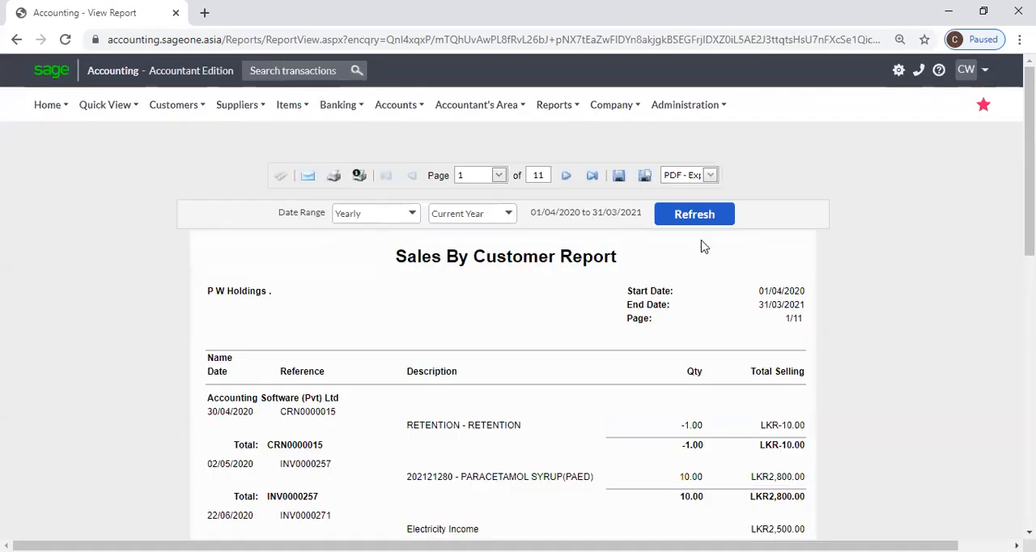
# Review the detailed yearly sales on the first page and check the available export formats.
pyautogui.scroll(-4, 704, 246)
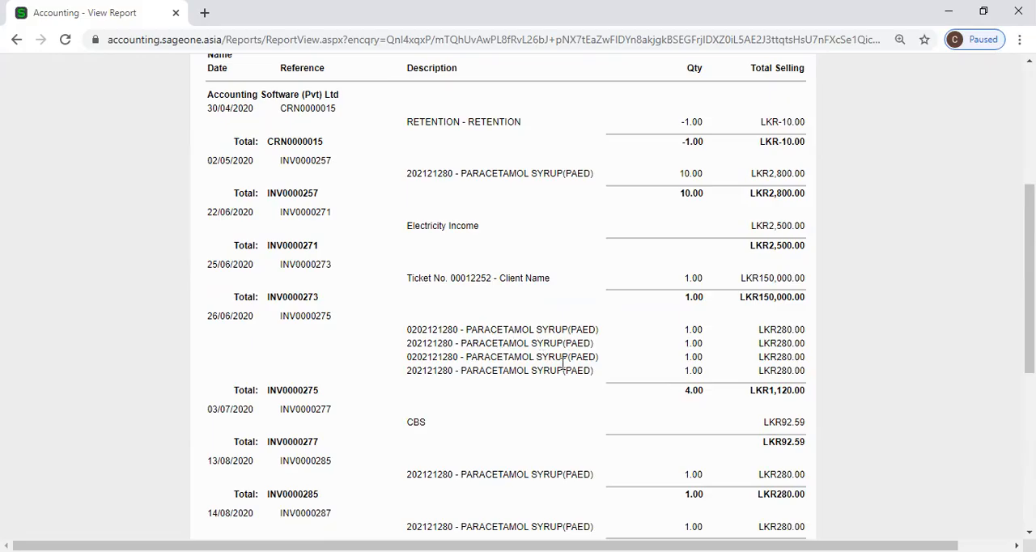
pyautogui.scroll(4, 535, 344)
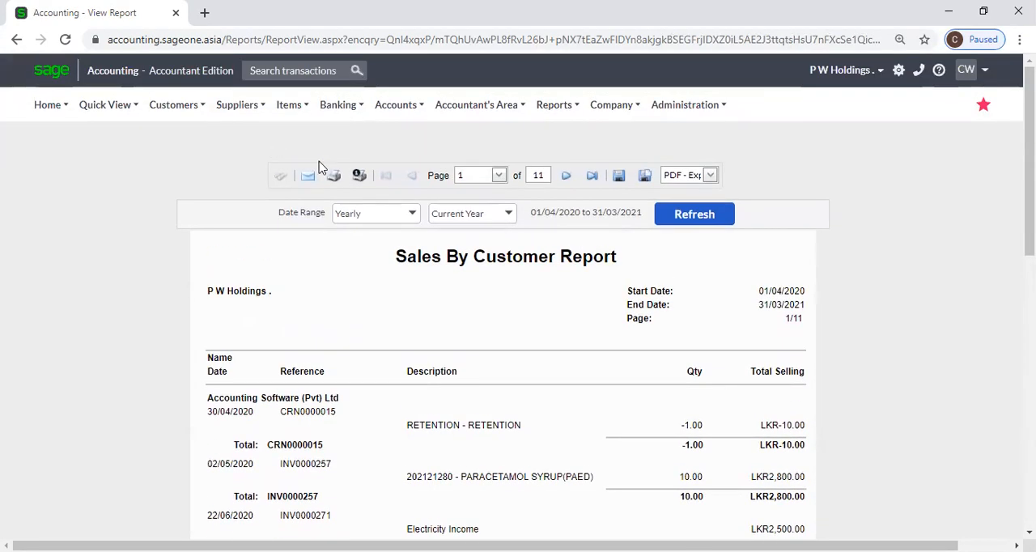
pyautogui.click(710, 176)
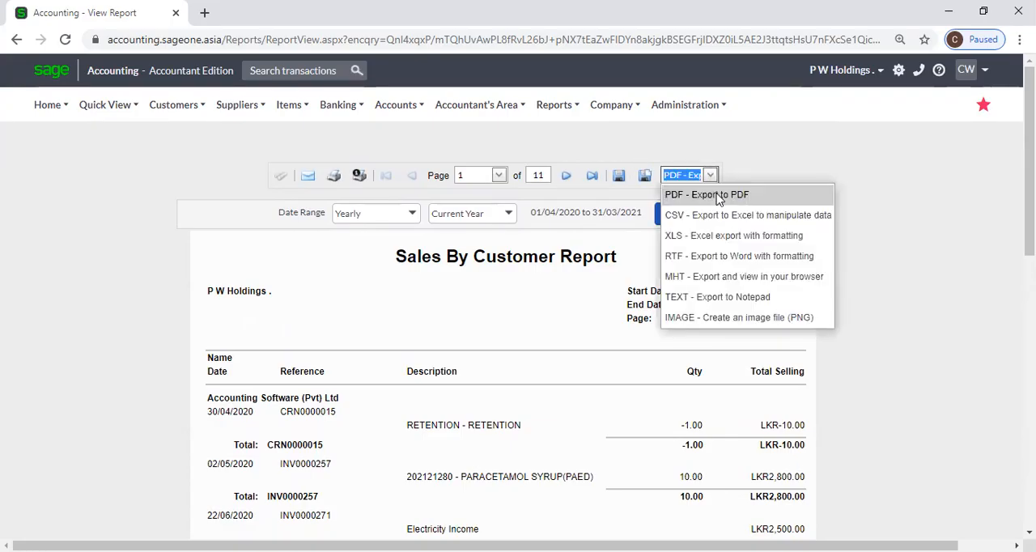
pyautogui.click(742, 151)
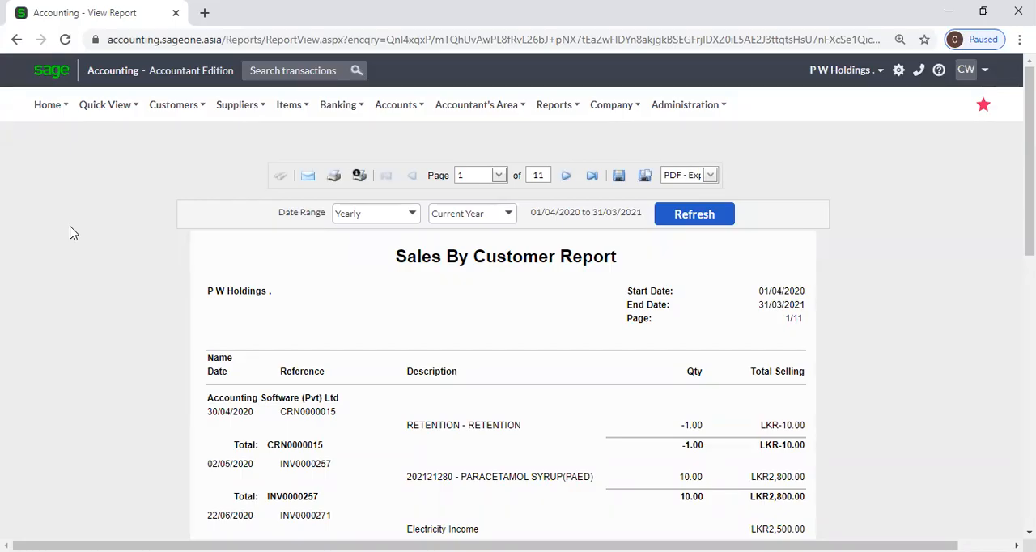
# Open the filter and option settings of the customer report Sales by Sales Rep.
pyautogui.click(153, 108)
pyautogui.moveTo(183, 215)
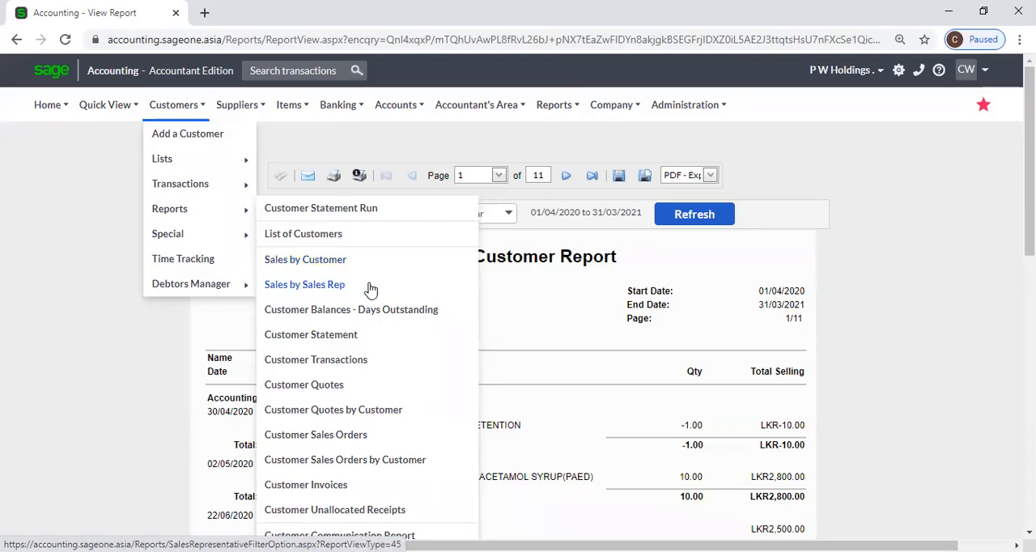
pyautogui.click(370, 286)
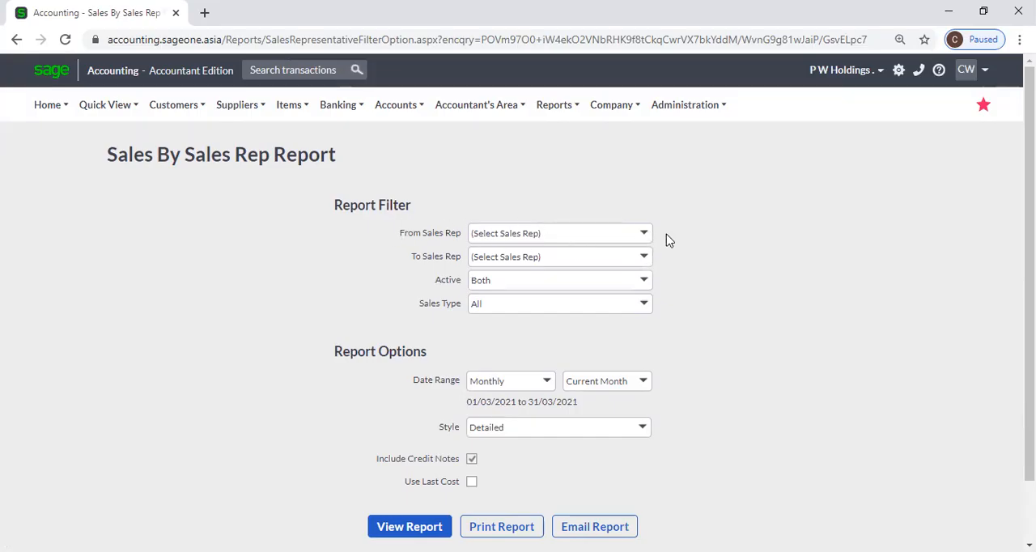
pyautogui.click(645, 233)
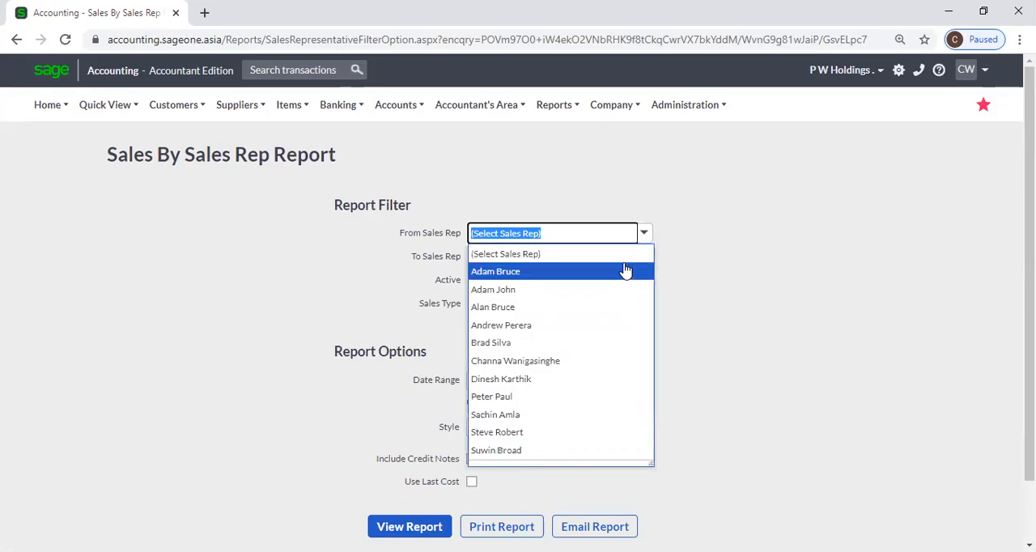
pyautogui.click(625, 273)
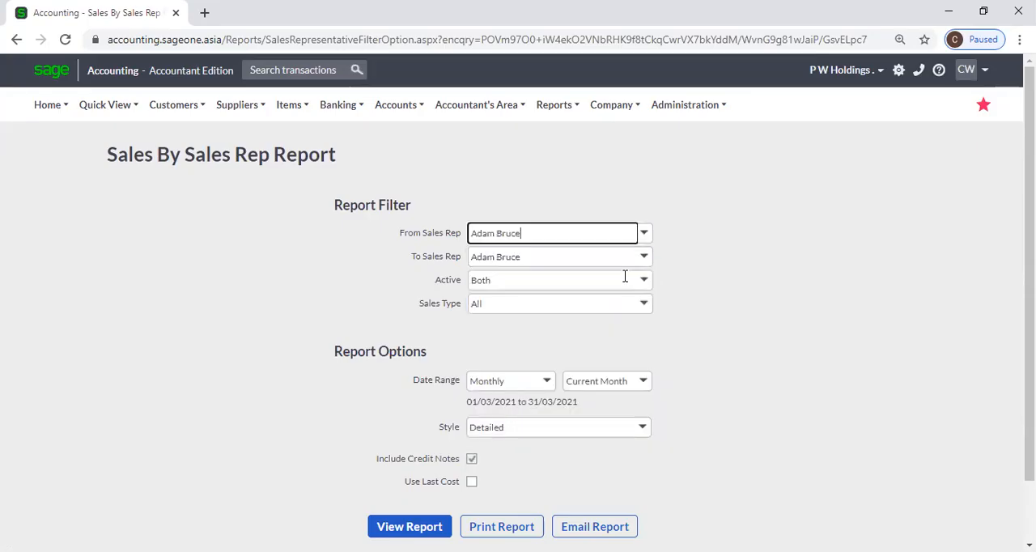
pyautogui.click(645, 239)
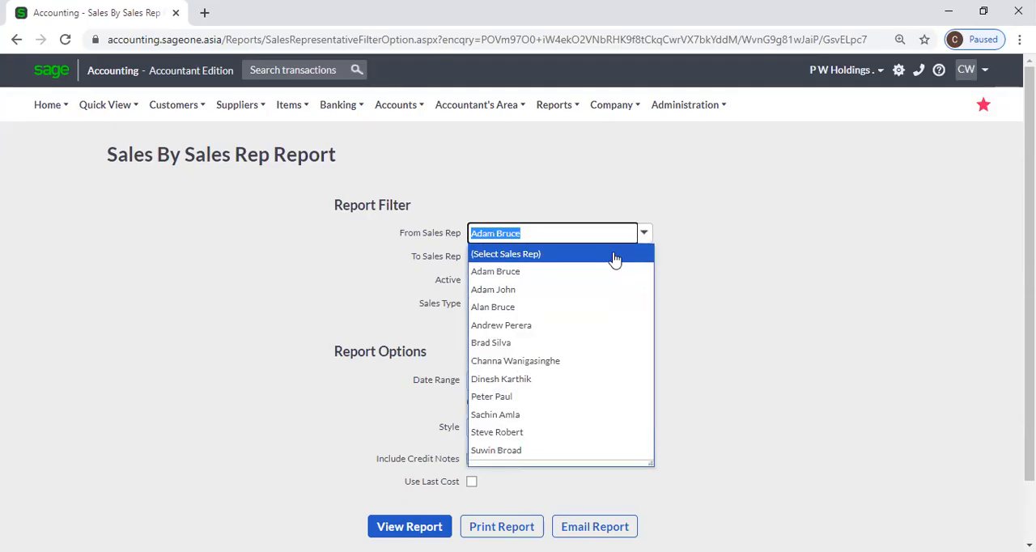
pyautogui.click(615, 256)
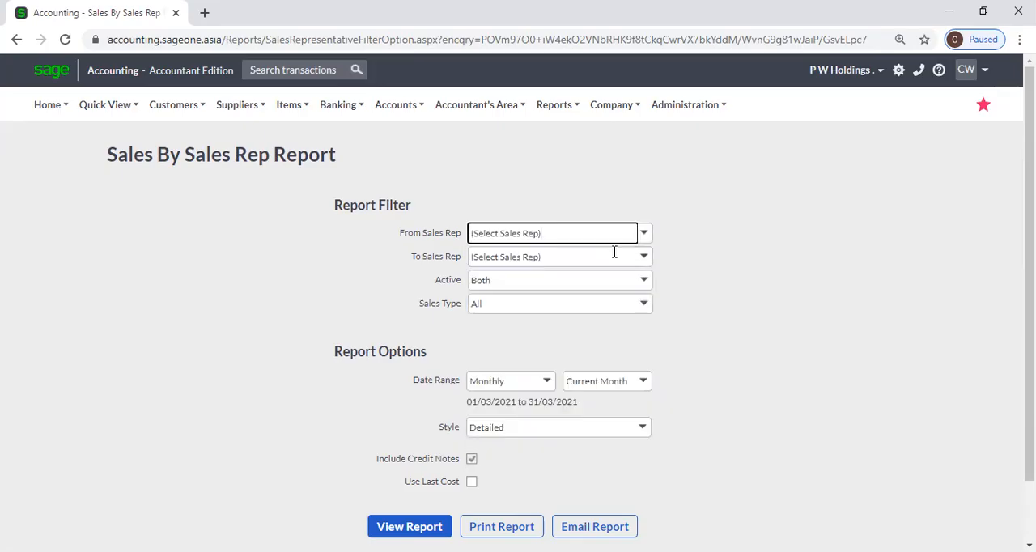
# Examine the choices offered by the report's Active and Sales Type filters.
pyautogui.click(645, 281)
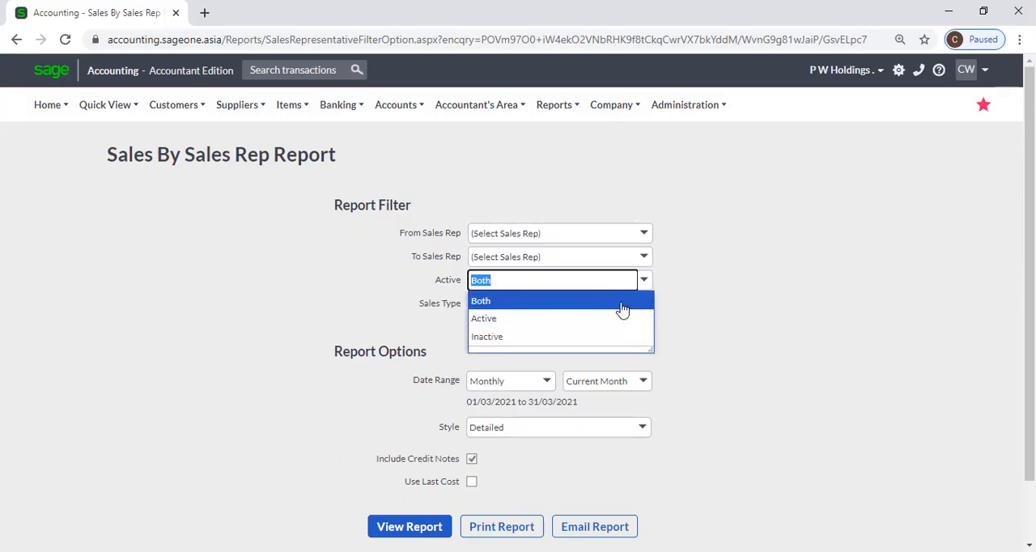
pyautogui.click(698, 289)
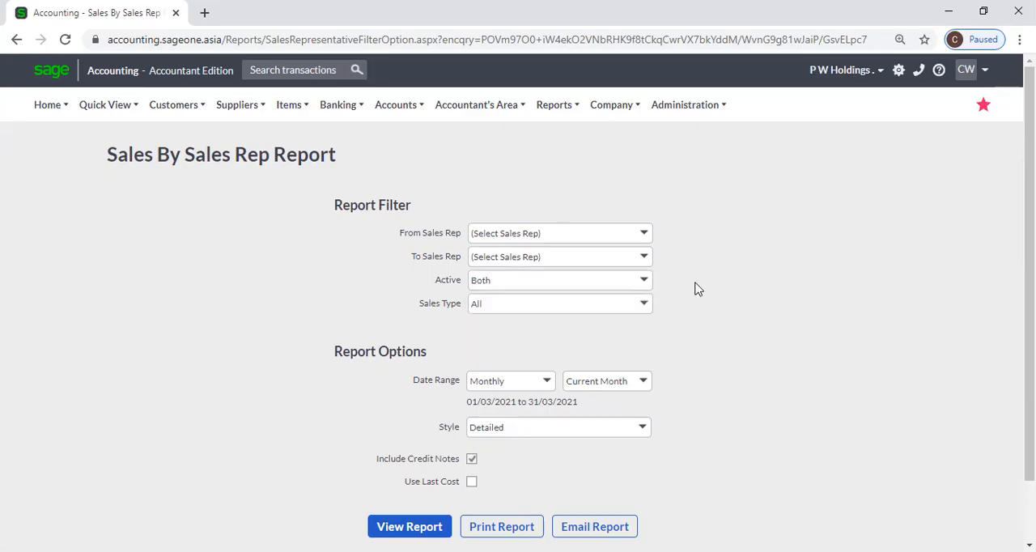
pyautogui.click(645, 305)
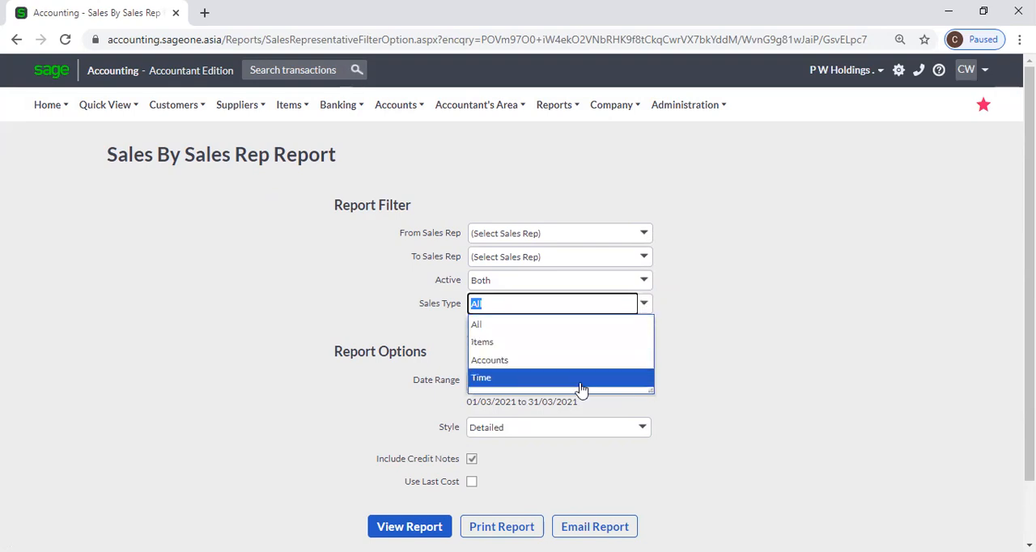
pyautogui.click(698, 325)
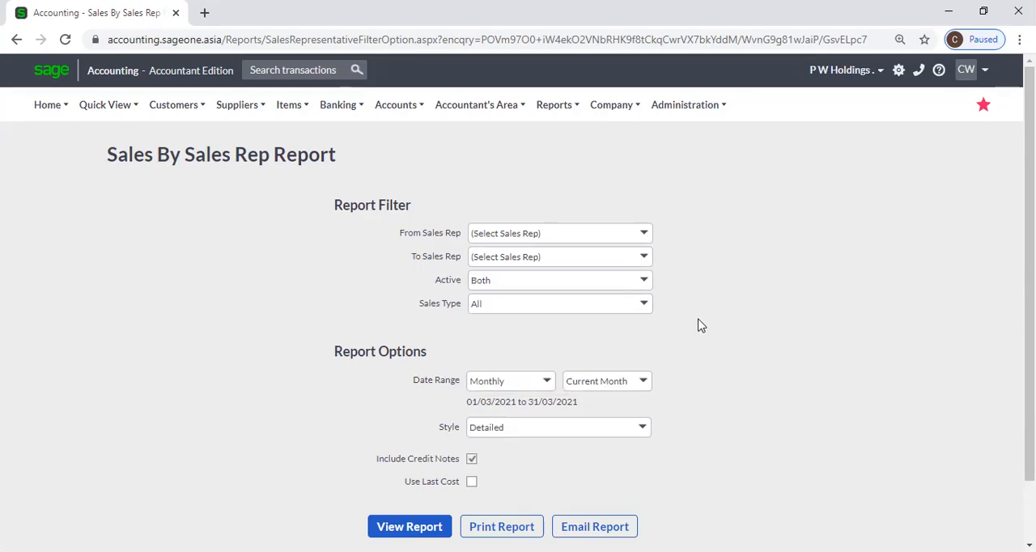
# Set the Sales by Sales Rep report's date range to Yearly for the current year and its style to Summary.
pyautogui.scroll(-2, 702, 326)
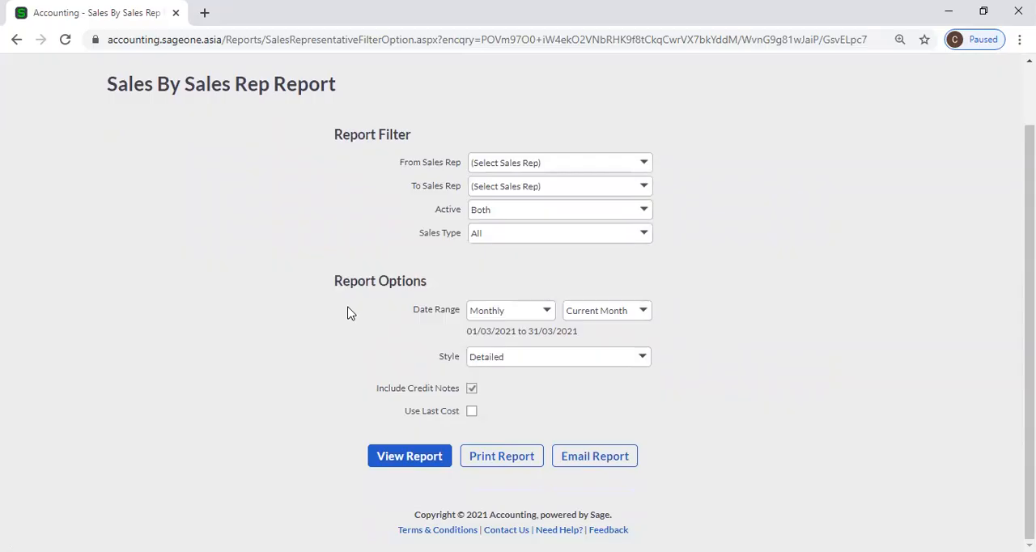
pyautogui.click(547, 312)
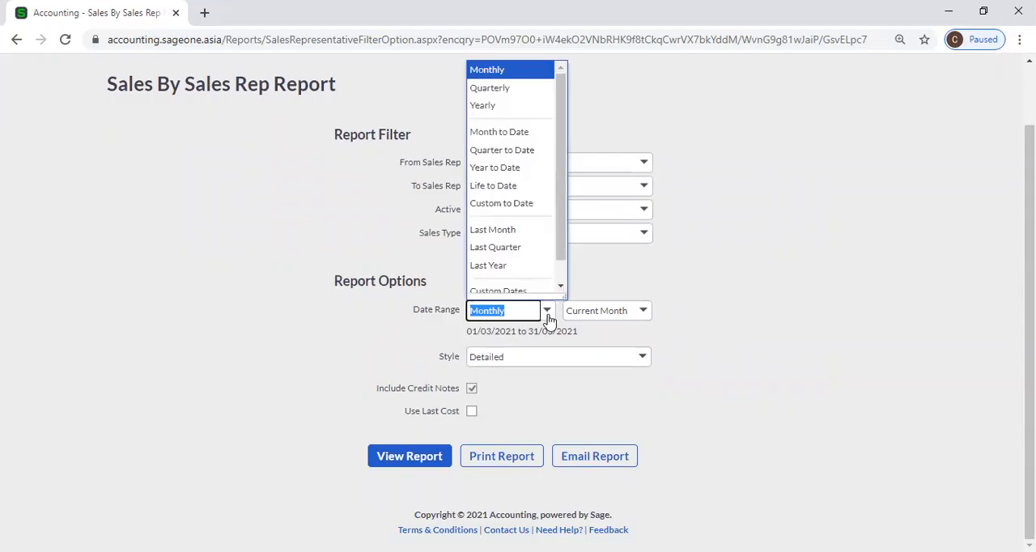
pyautogui.click(538, 105)
pyautogui.click(750, 301)
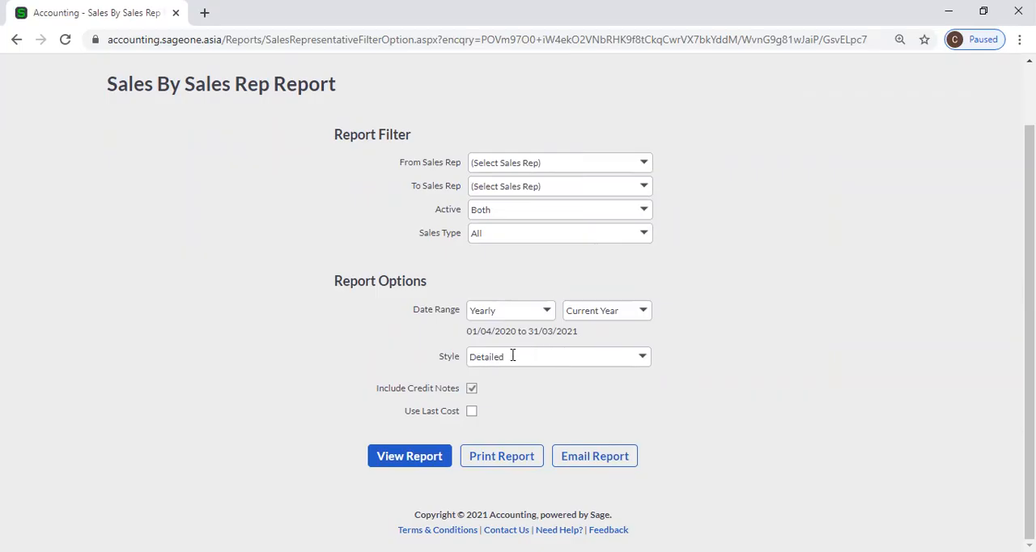
pyautogui.click(645, 357)
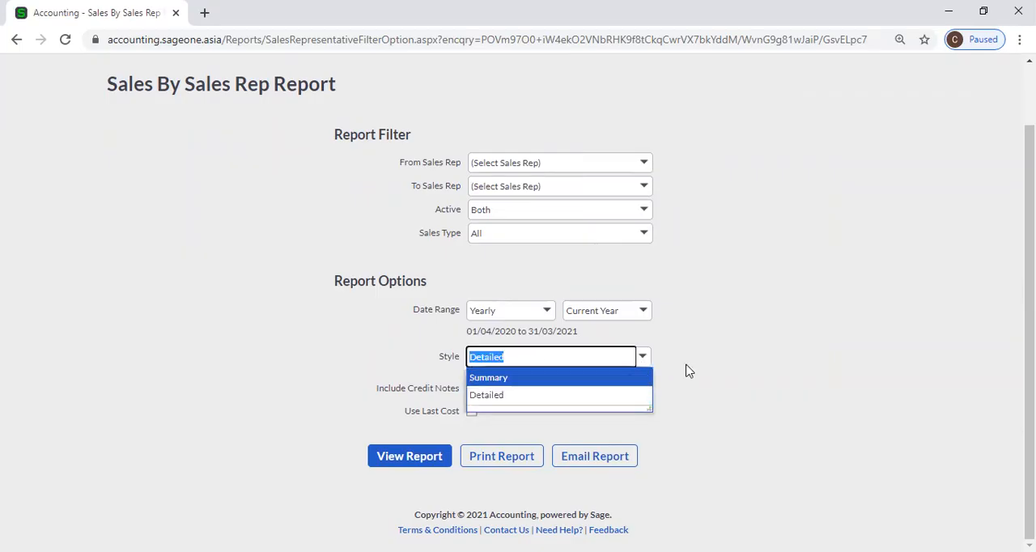
pyautogui.click(624, 380)
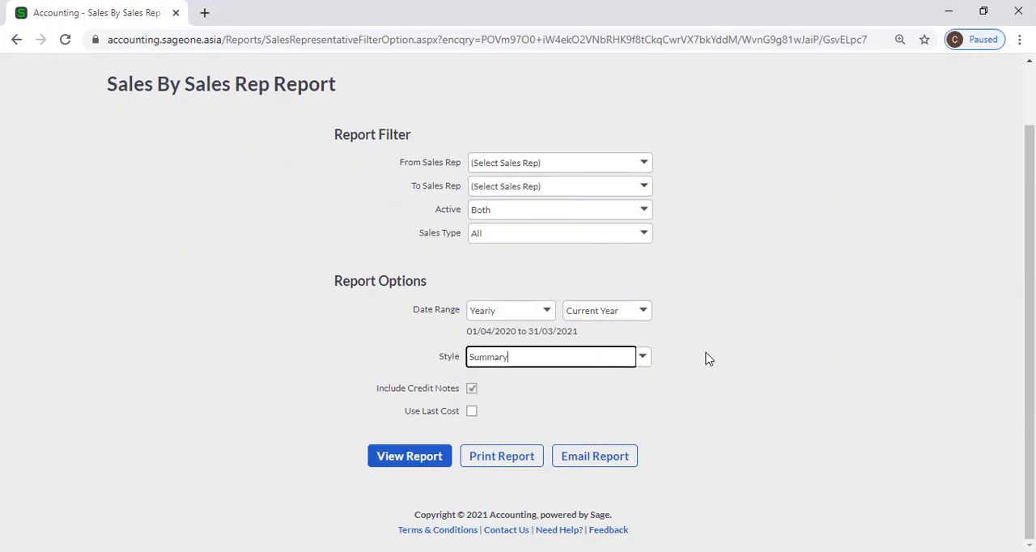
pyautogui.click(548, 312)
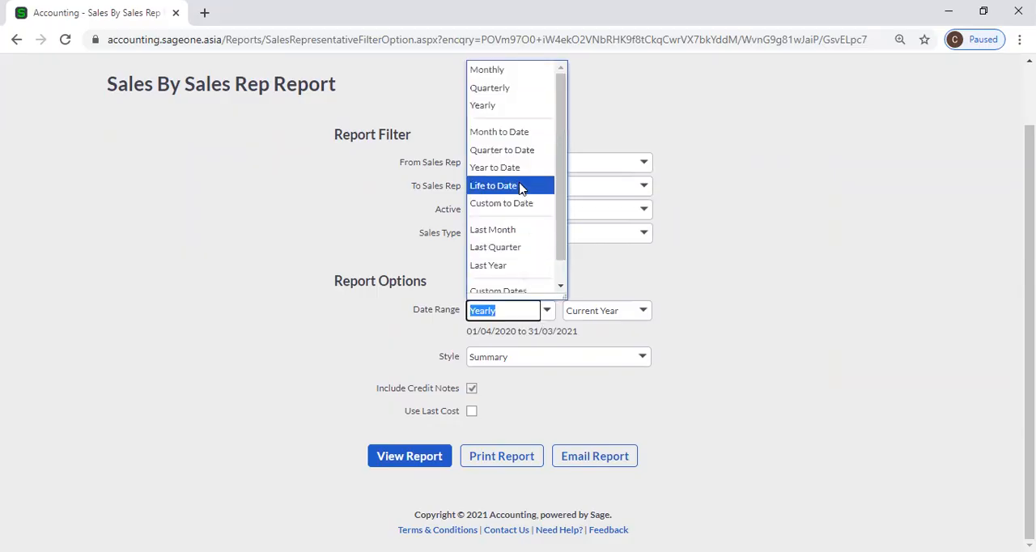
pyautogui.click(518, 91)
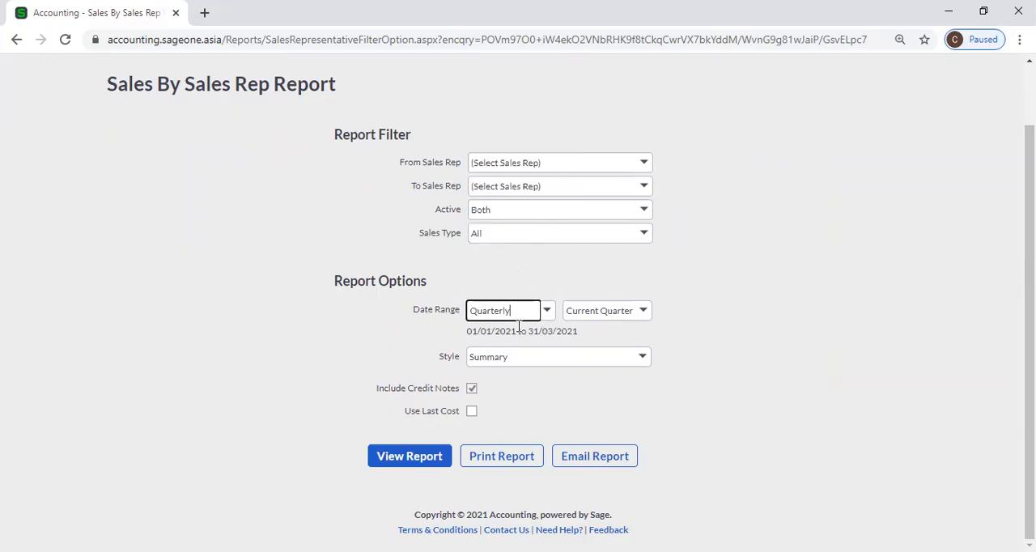
pyautogui.click(491, 344)
pyautogui.click(547, 310)
pyautogui.click(495, 106)
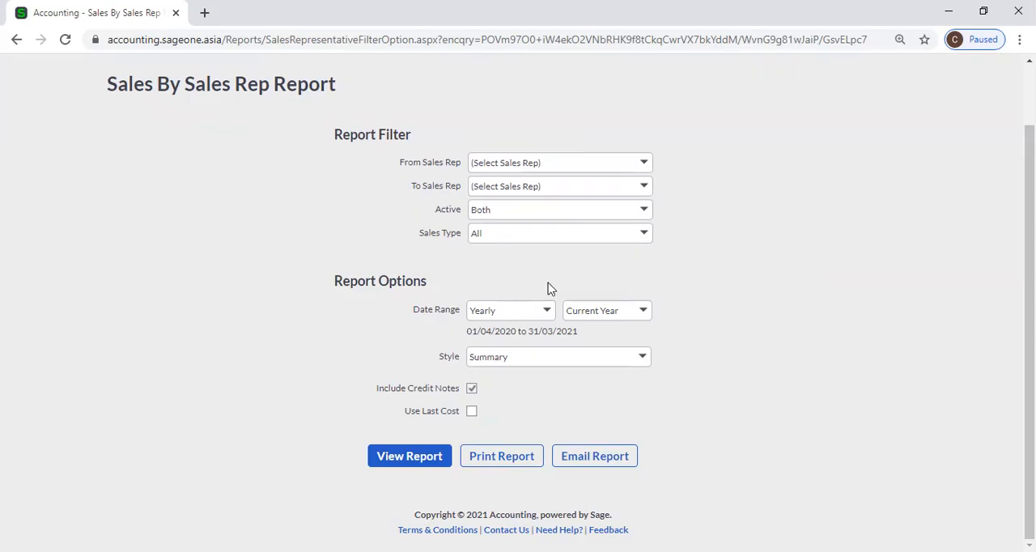
# Generate the Sales by Sales Rep report and review the cost, selling and gross profit figures per rep.
pyautogui.click(409, 459)
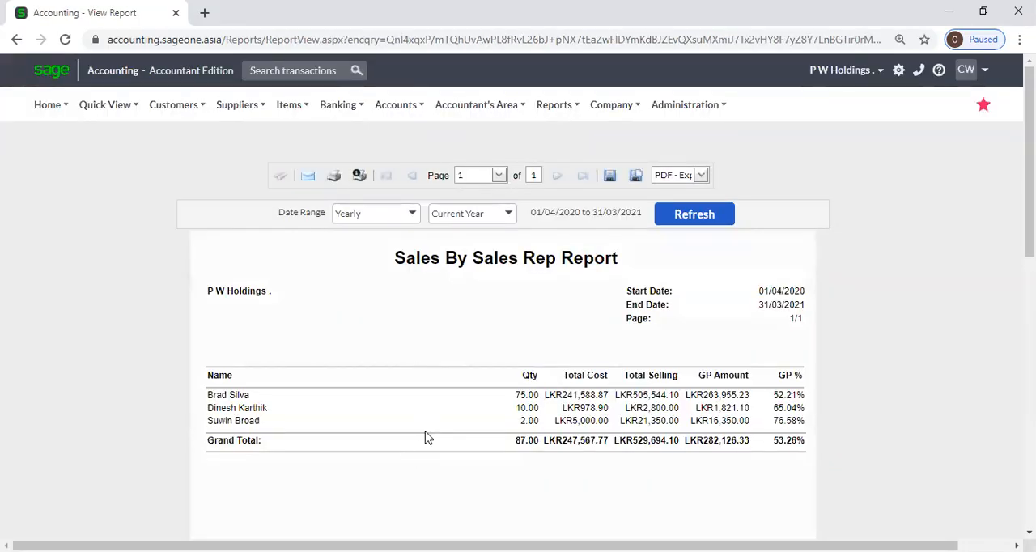
pyautogui.scroll(-1, 426, 437)
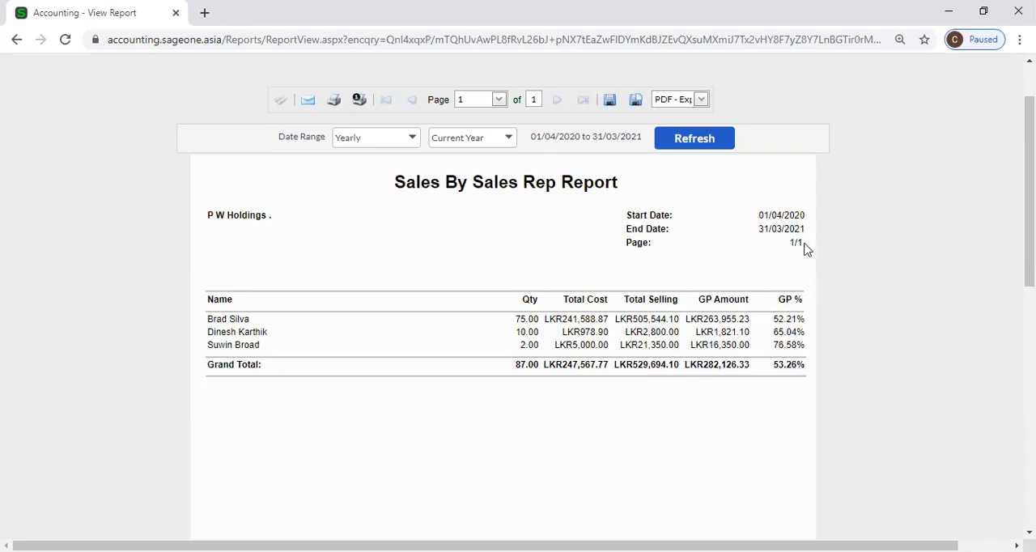
# Duplicate the browser tab with the Sales by Sales Rep report and return to the original tab.
pyautogui.rightClick(82, 6)
pyautogui.click(130, 96)
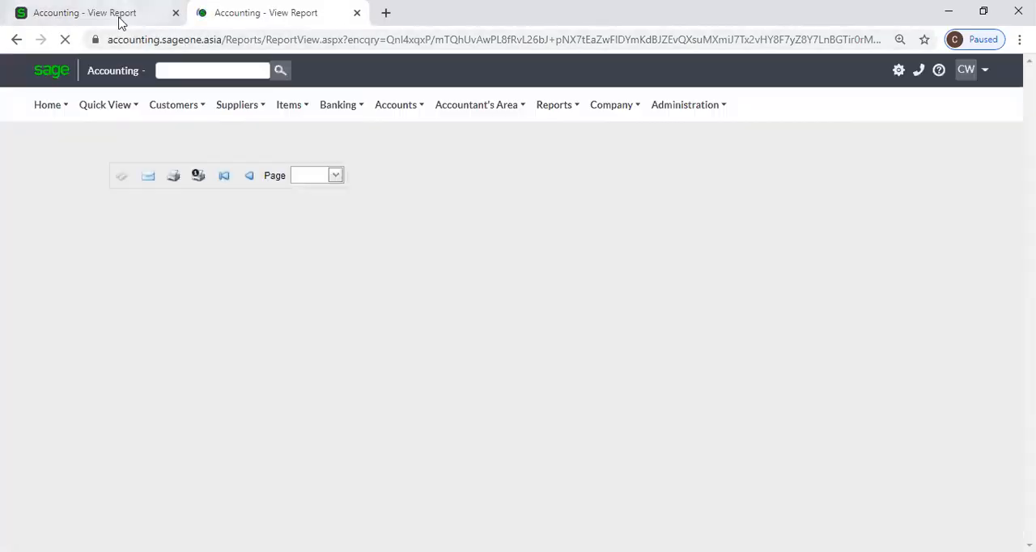
pyautogui.click(122, 13)
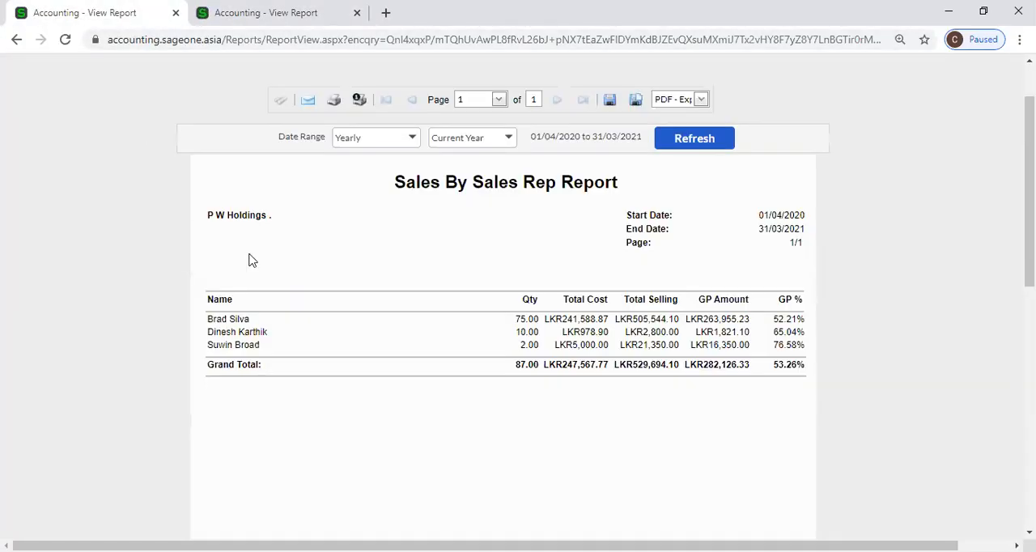
# Open the options page for a new Sales by Sales Rep report in the original browser tab.
pyautogui.moveTo(171, 111)
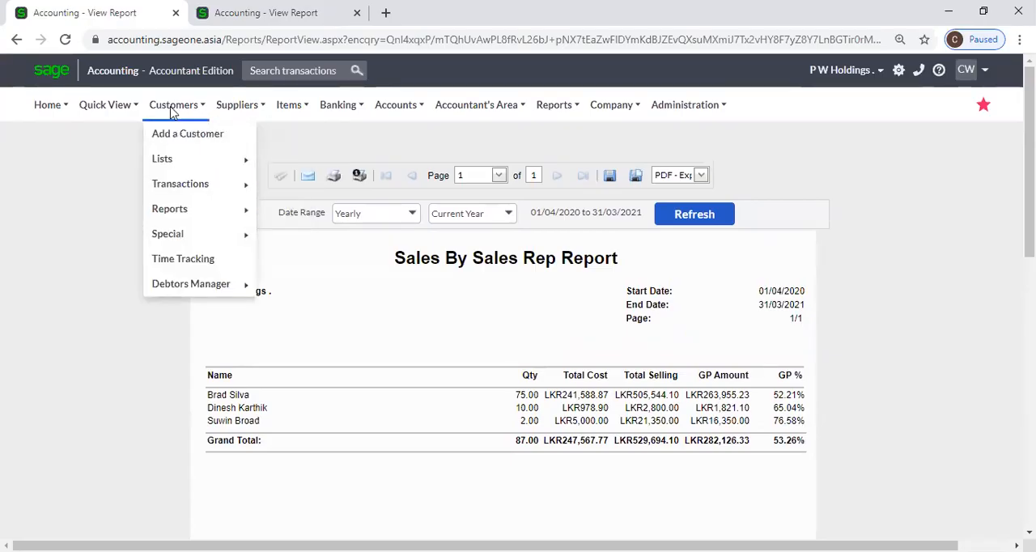
pyautogui.moveTo(194, 212)
pyautogui.click(351, 285)
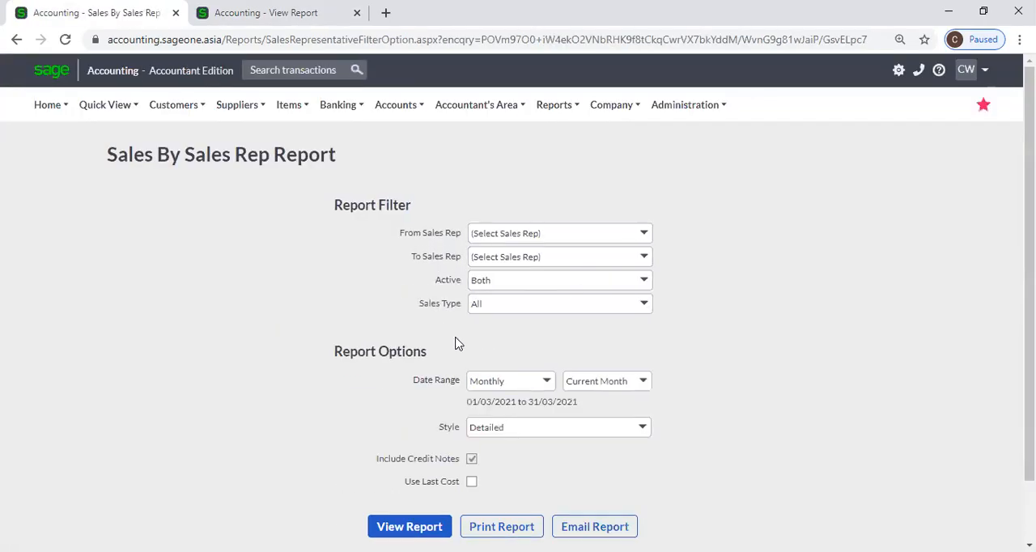
pyautogui.scroll(-2, 643, 430)
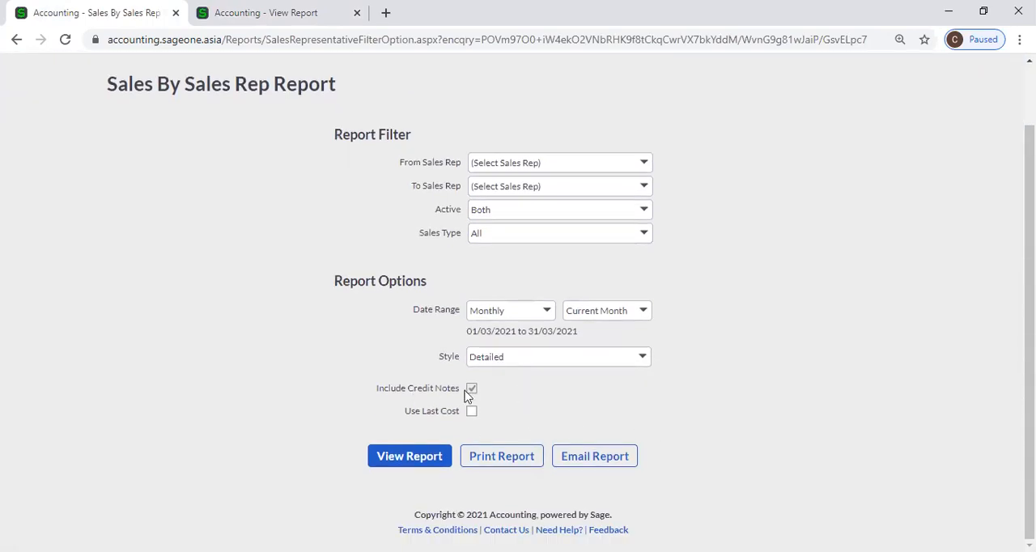
# Compare the Summary-style Sales by Sales Rep report in the duplicate tab with the report options, then return to the options.
pyautogui.hotkey('ctrl', 'Tab')
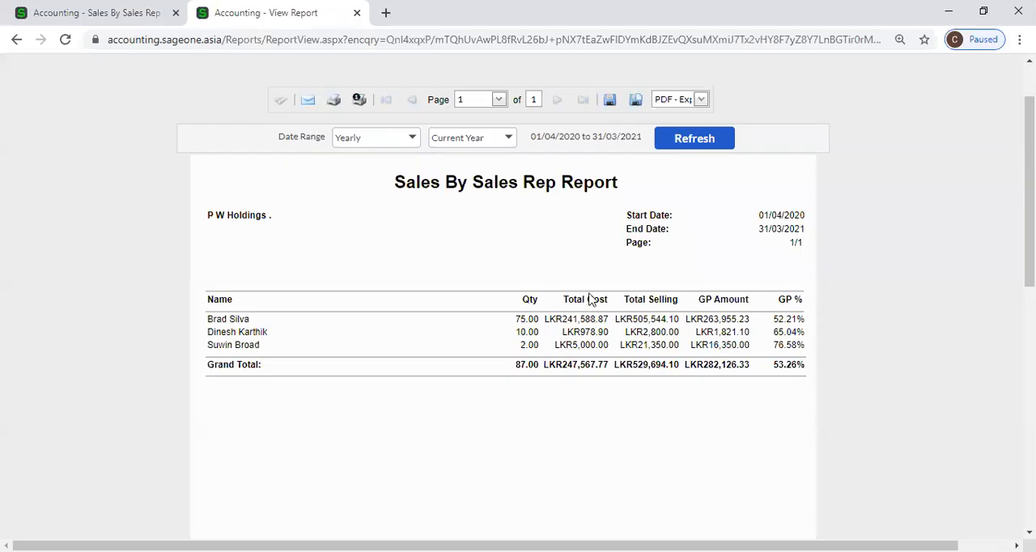
pyautogui.click(81, 12)
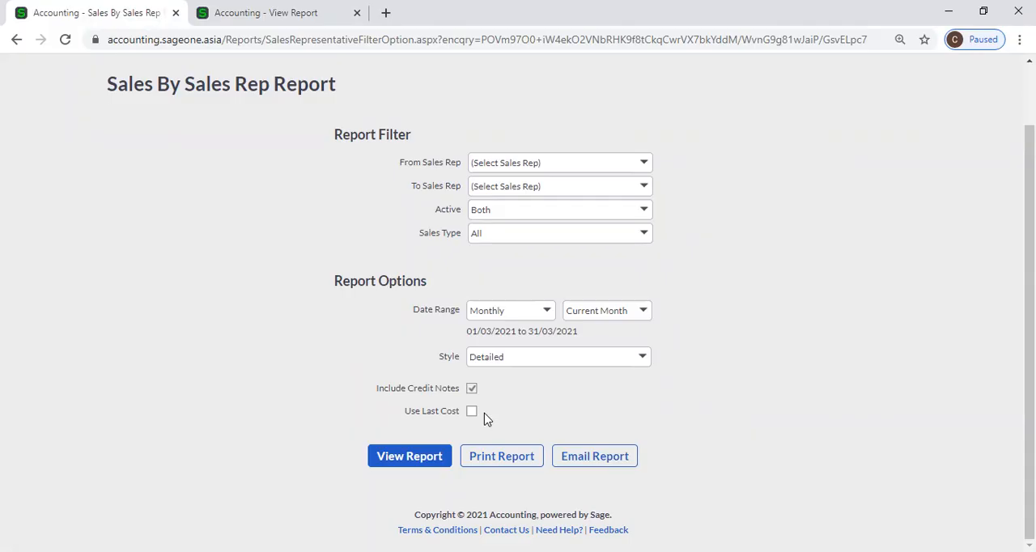
pyautogui.click(261, 15)
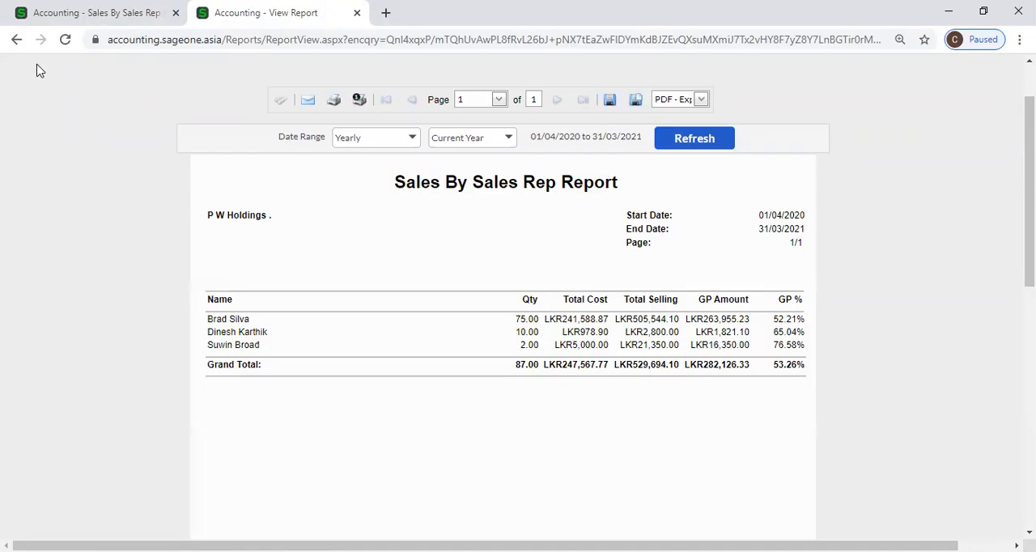
pyautogui.click(80, 14)
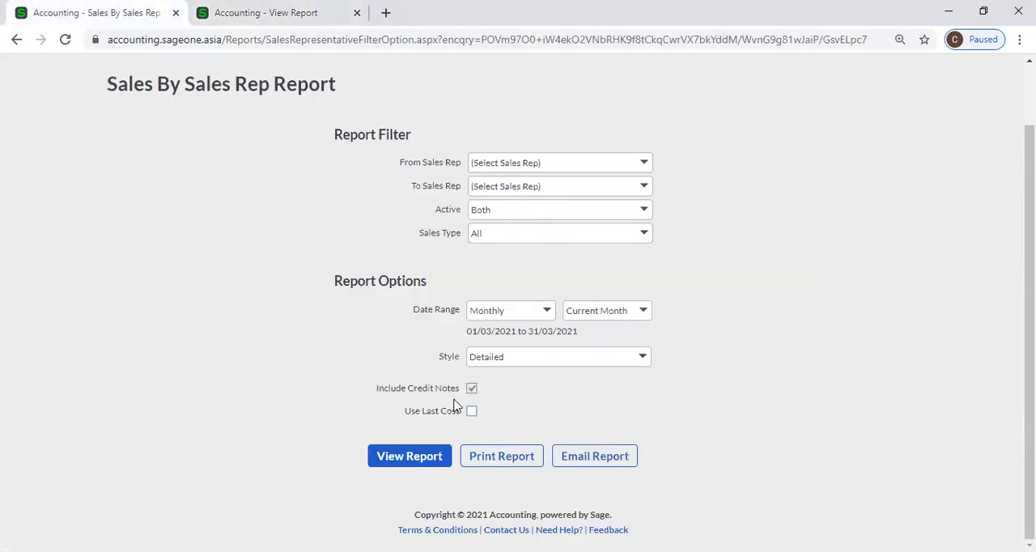
pyautogui.click(239, 25)
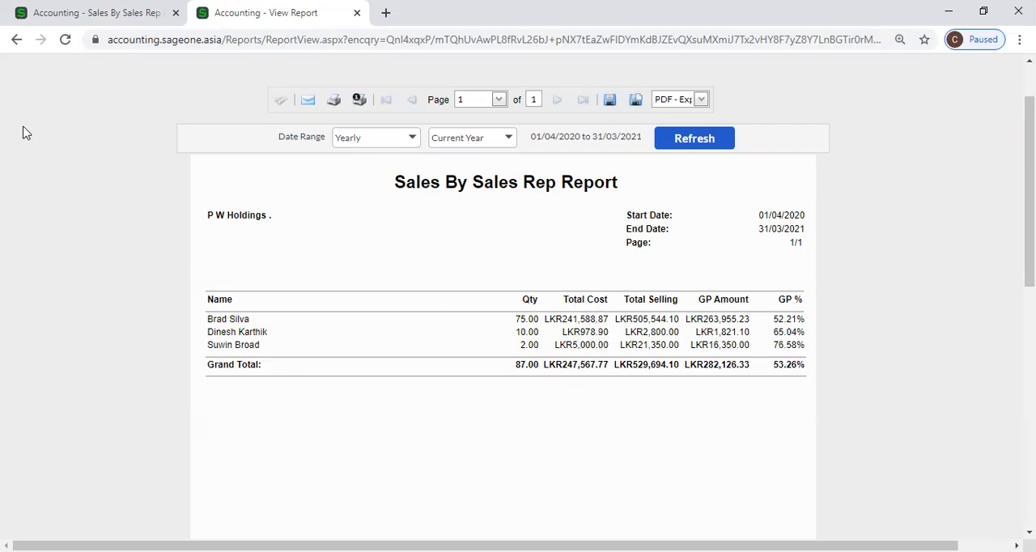
pyautogui.click(77, 18)
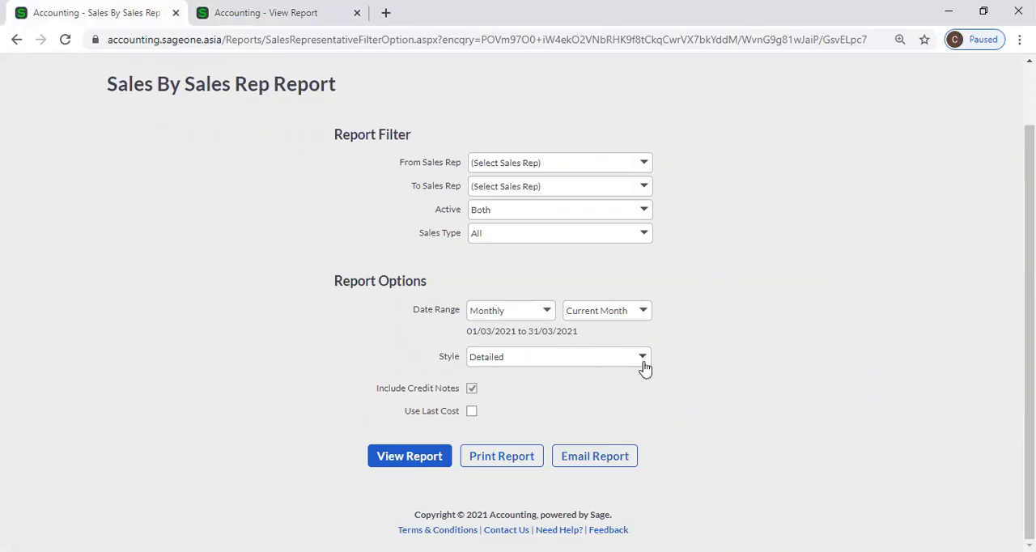
# Generate the Sales by Sales Rep report in Detailed style and refresh it for the Yearly, Current Year date range.
pyautogui.click(421, 458)
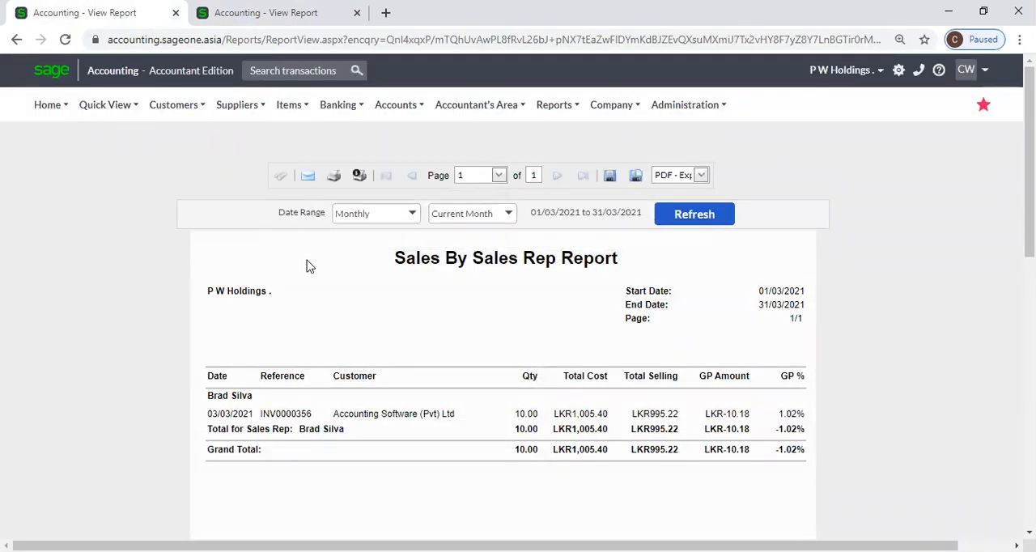
pyautogui.click(412, 214)
pyautogui.click(385, 270)
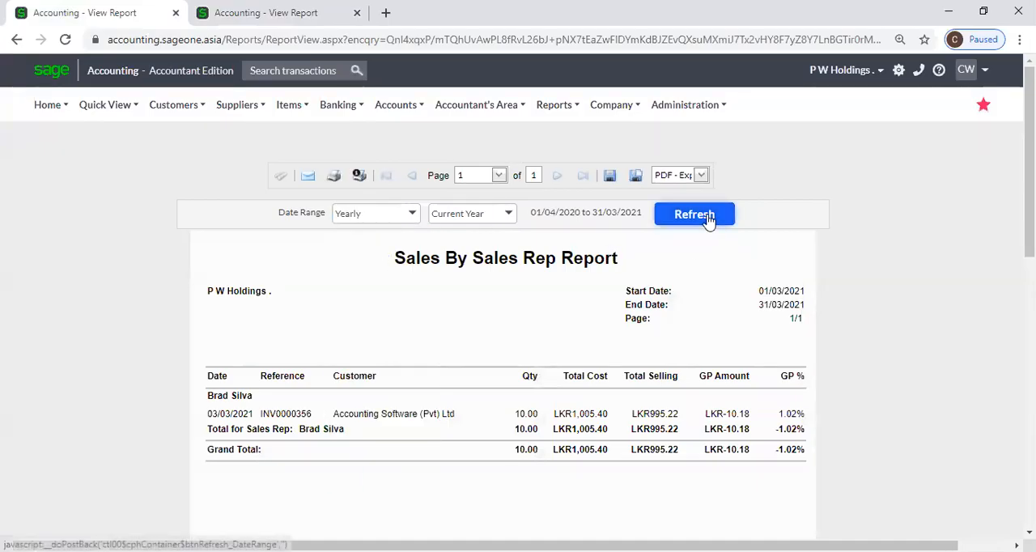
pyautogui.click(706, 220)
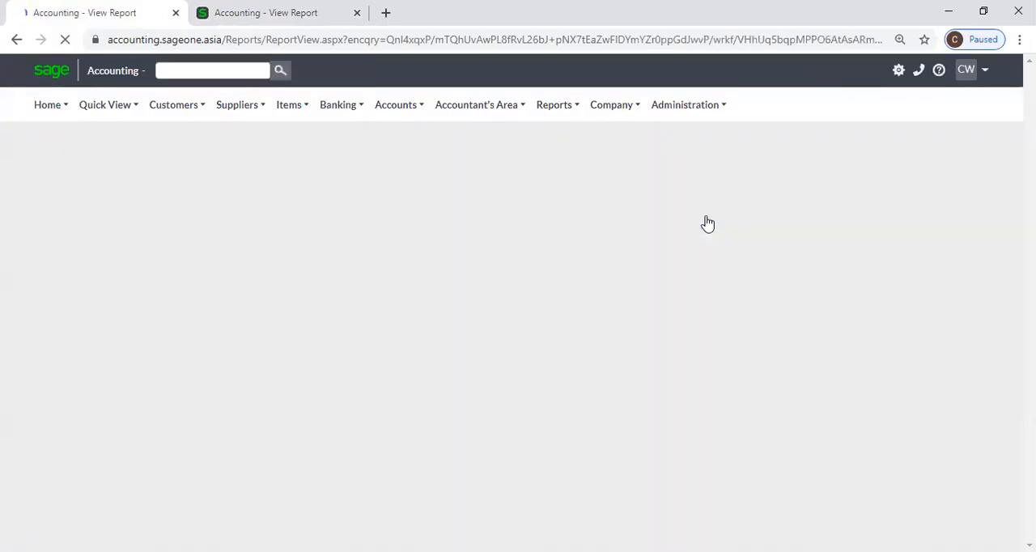
# Examine the invoice lines and totals per sales rep in the detailed report, comparing them with the summary report in the other tab.
pyautogui.scroll(-2, 672, 251)
pyautogui.scroll(-2, 655, 257)
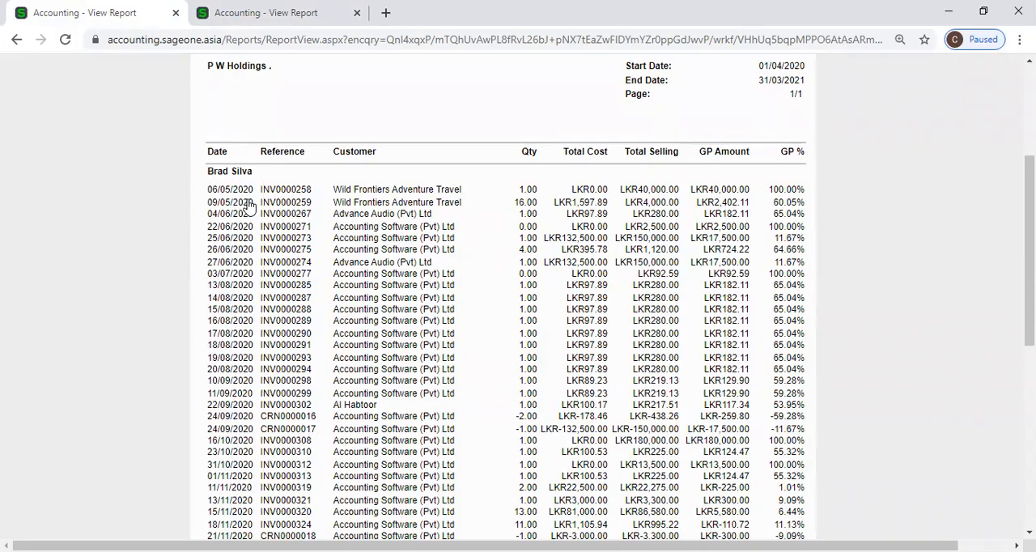
pyautogui.click(249, 25)
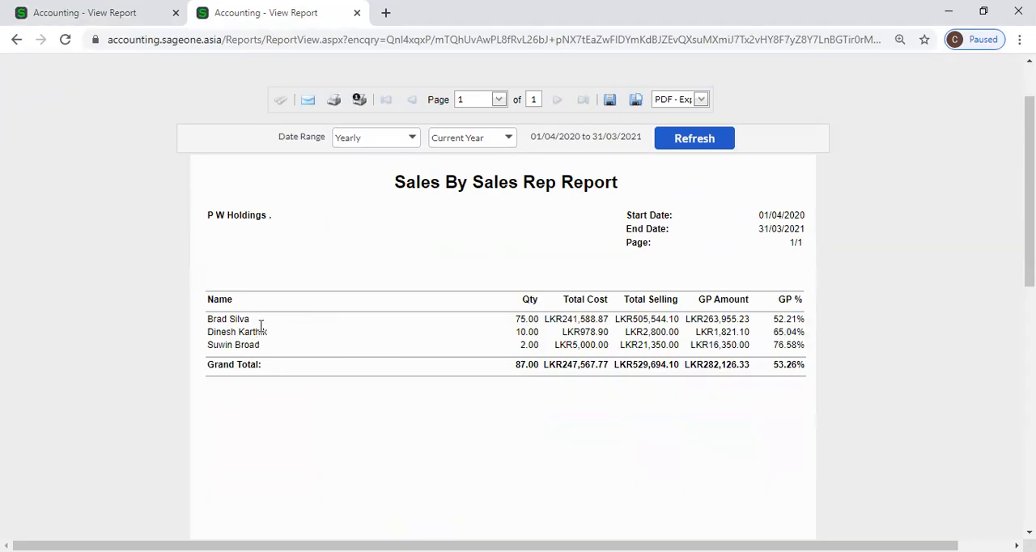
pyautogui.click(136, 17)
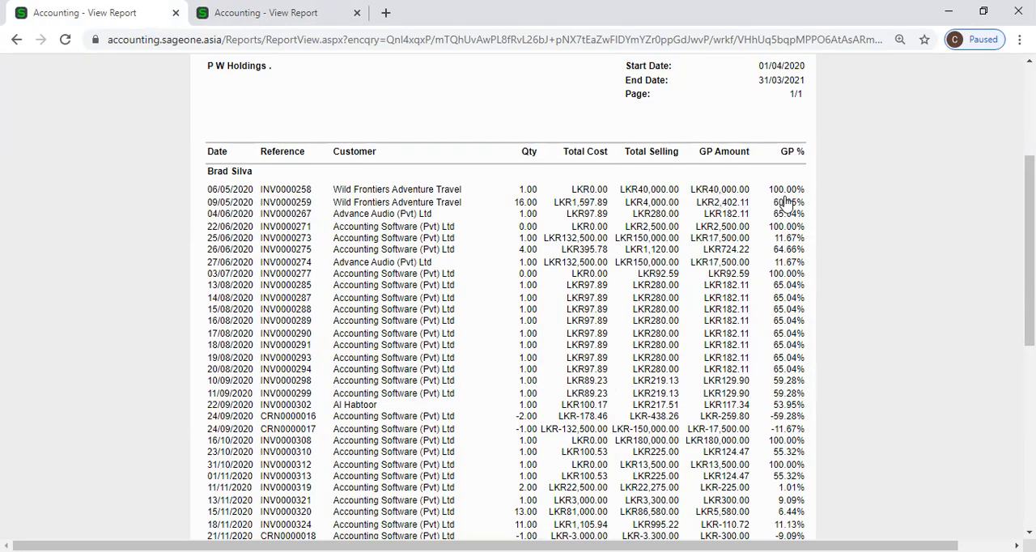
pyautogui.scroll(-3, 785, 203)
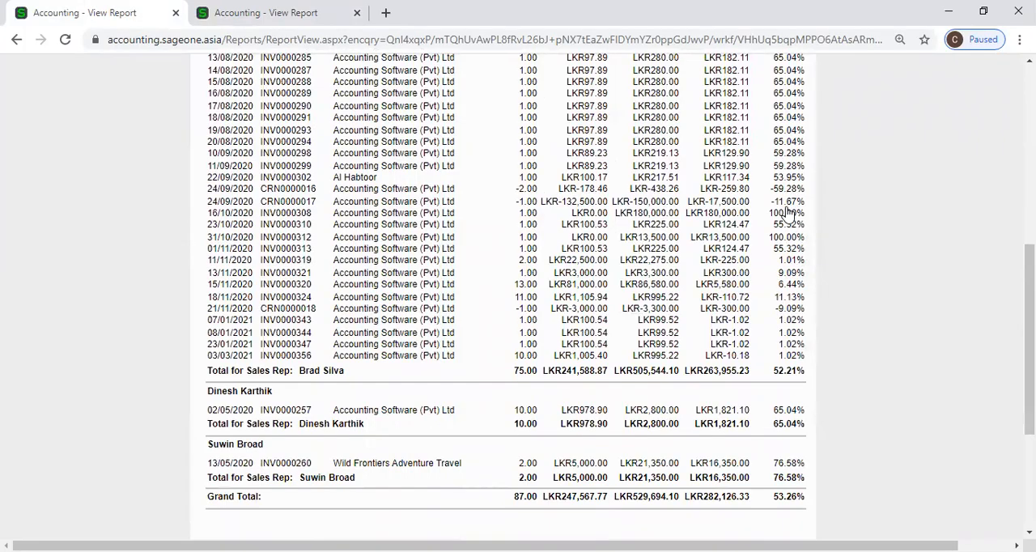
pyautogui.scroll(-2, 729, 212)
pyautogui.scroll(-1, 451, 237)
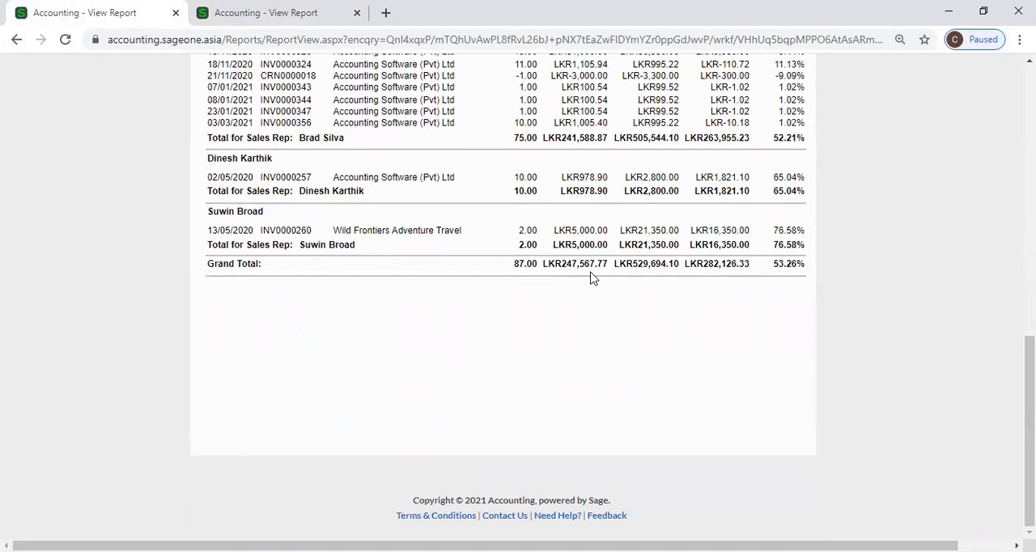
pyautogui.scroll(8, 591, 277)
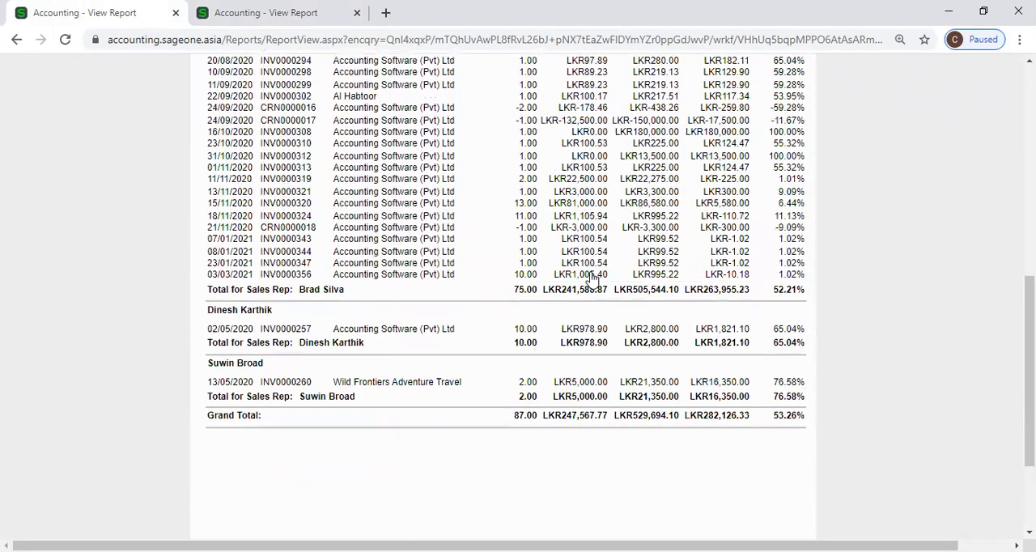
pyautogui.scroll(3, 591, 277)
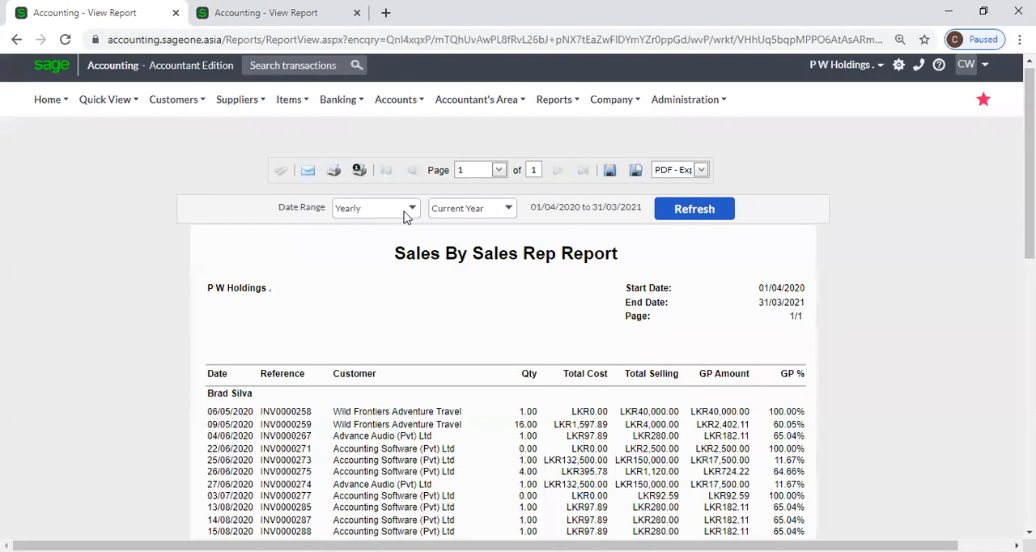
# Close the browser tab that holds the detailed Sales by Sales Rep report.
pyautogui.click(176, 98)
pyautogui.moveTo(154, 184)
pyautogui.moveTo(189, 210)
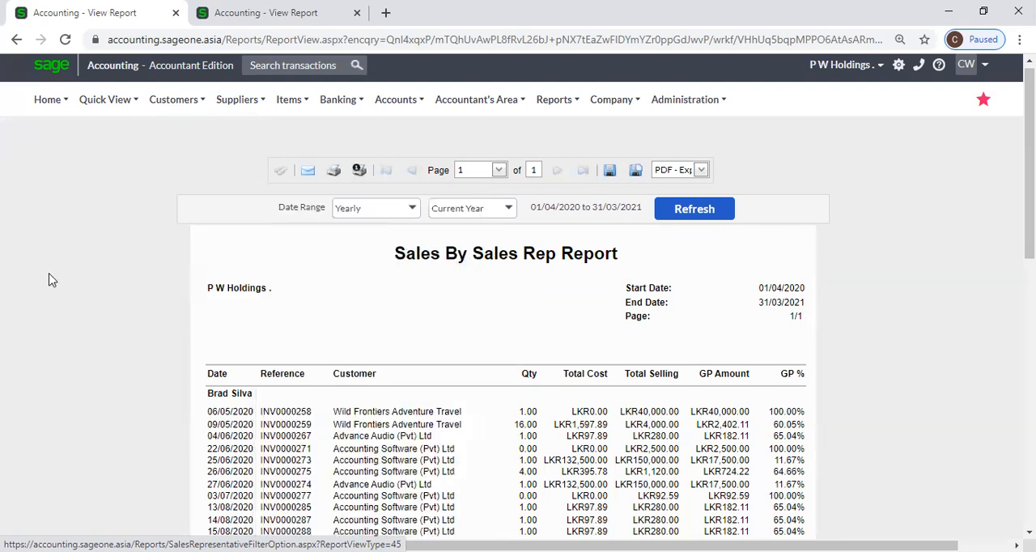
pyautogui.click(174, 13)
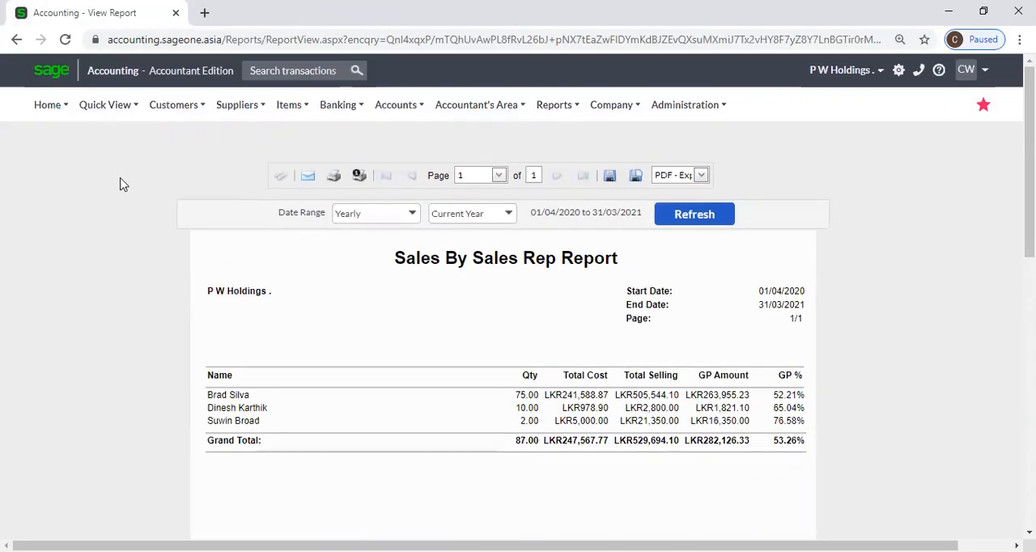
# Open the options page of the Customer Balances - Days Outstanding report from the customer reports.
pyautogui.moveTo(173, 105)
pyautogui.moveTo(189, 215)
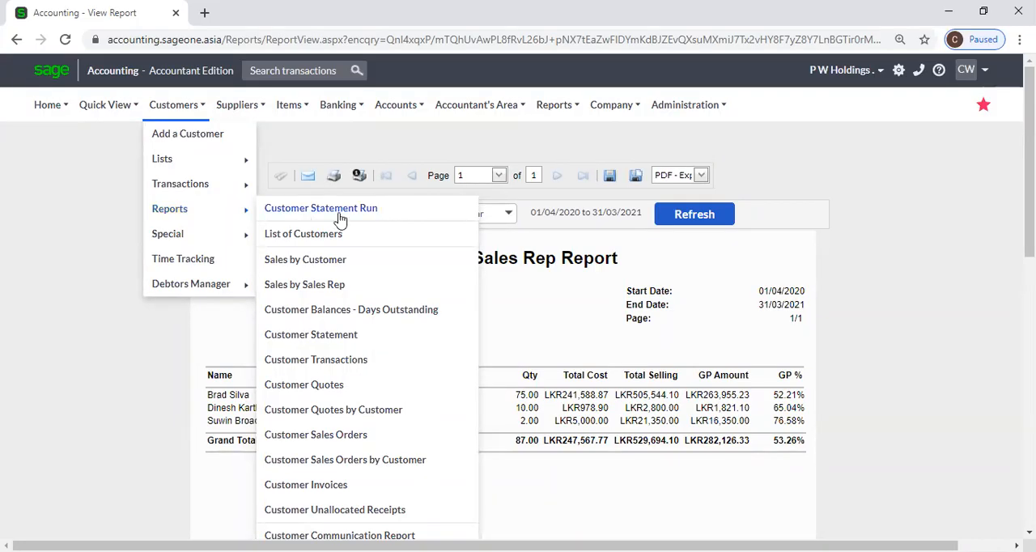
pyautogui.click(410, 318)
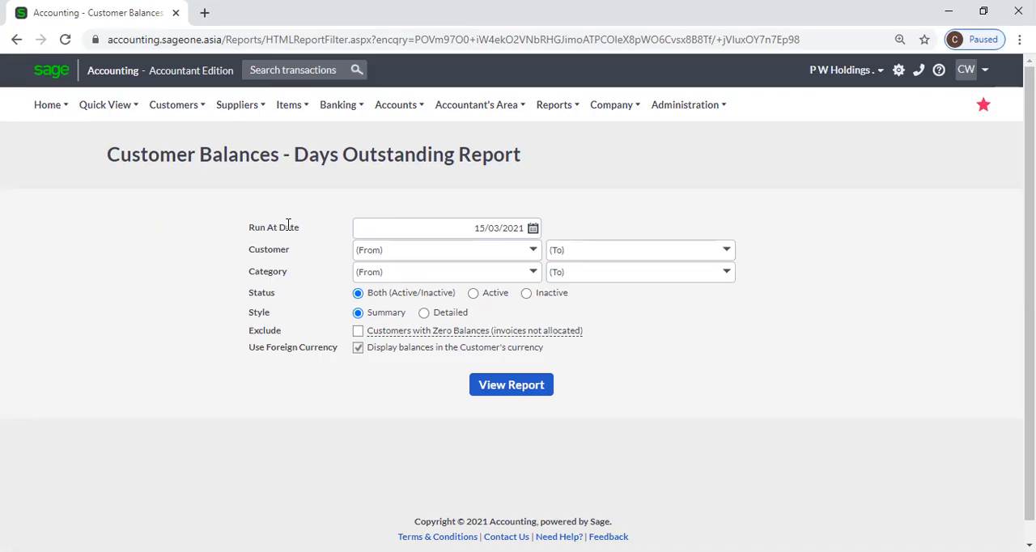
# Examine the run date calendar and the choices offered by the Customer and Category range filters.
pyautogui.click(534, 230)
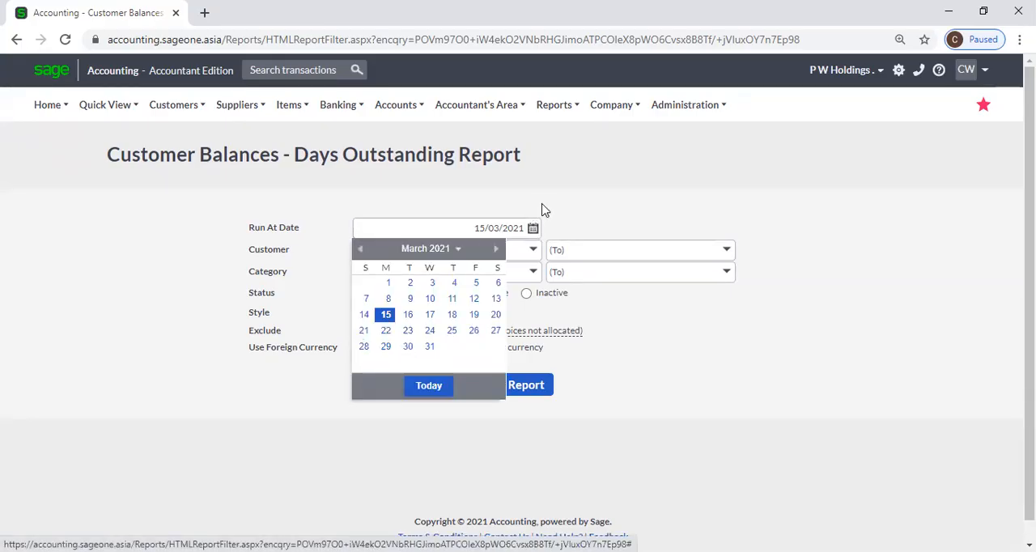
pyautogui.click(545, 209)
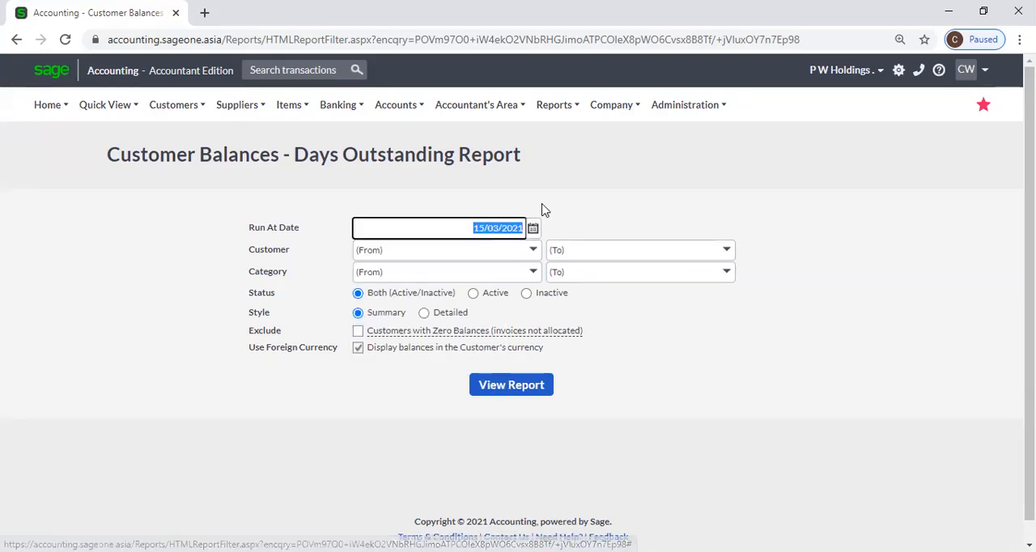
pyautogui.click(537, 253)
pyautogui.click(534, 251)
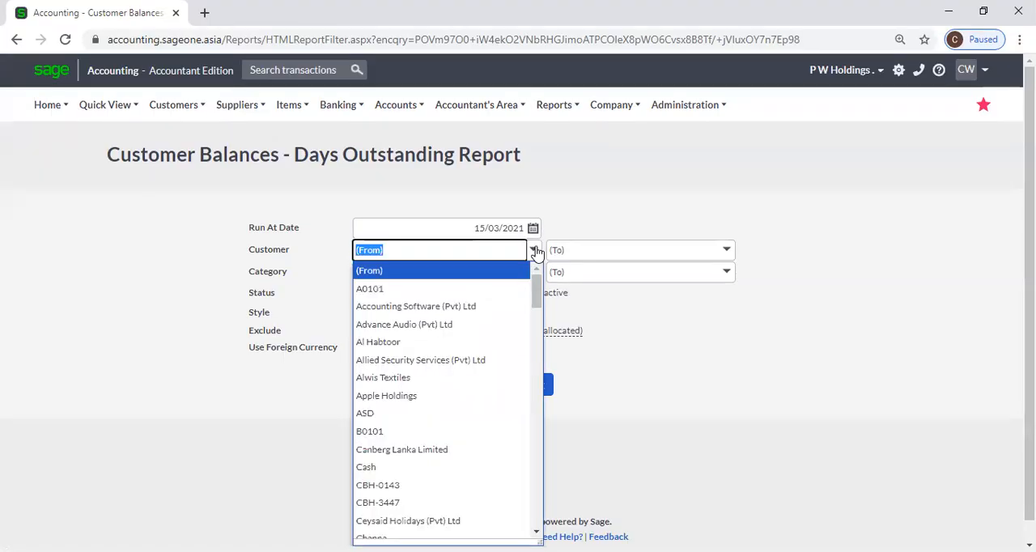
pyautogui.click(579, 194)
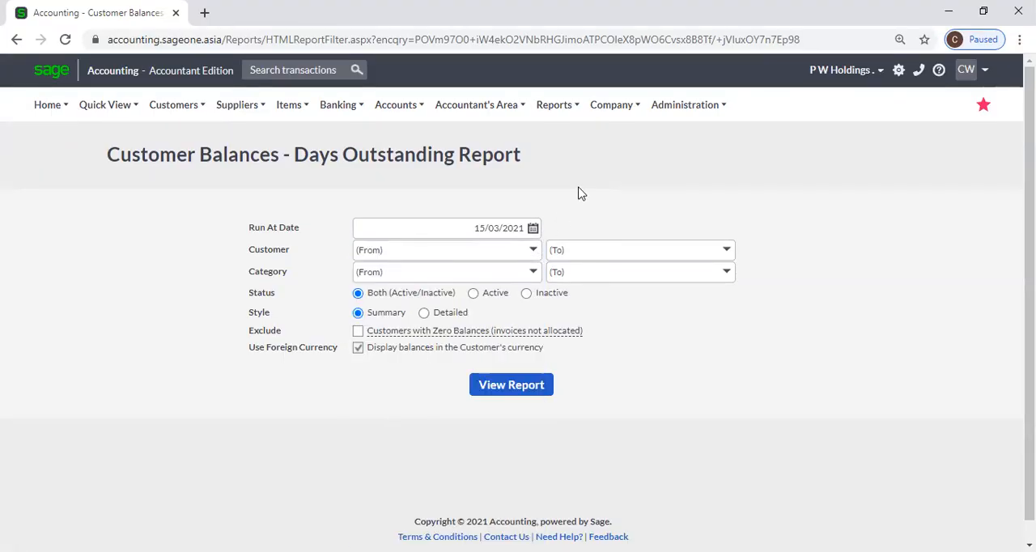
pyautogui.click(536, 273)
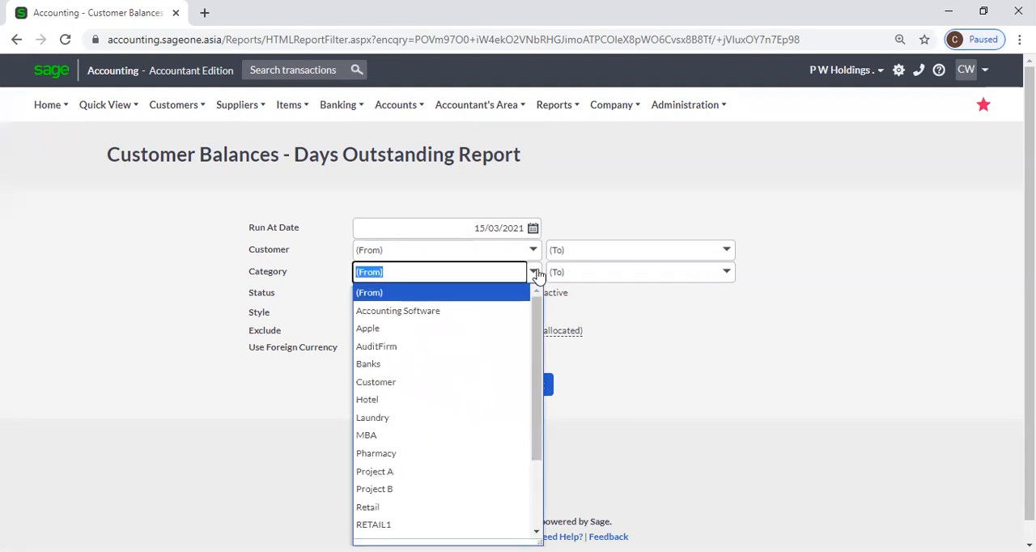
pyautogui.click(565, 224)
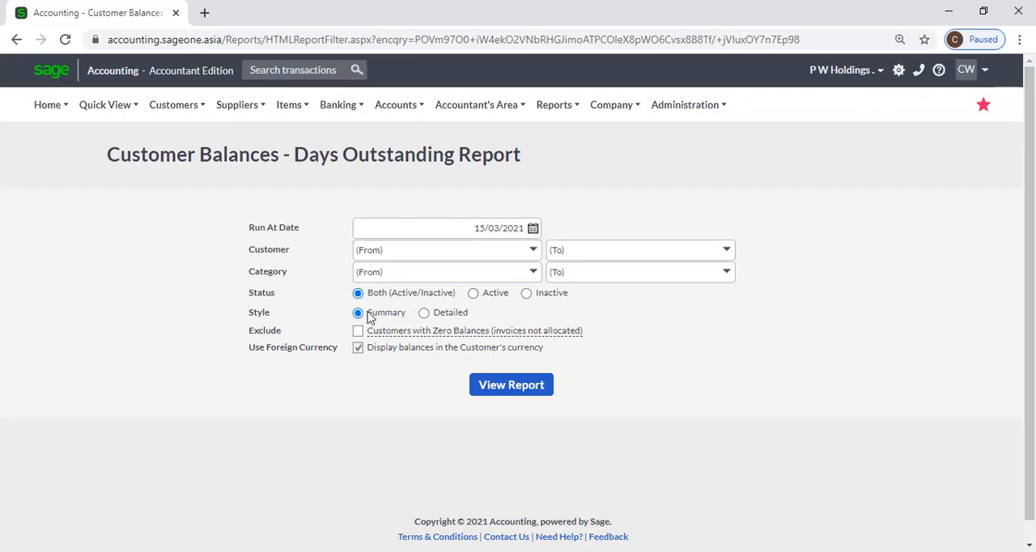
# Generate the Customer Balances - Days Outstanding report in Summary style and review the aged balances and total due per customer.
pyautogui.click(422, 314)
pyautogui.click(358, 313)
pyautogui.moveTo(389, 332)
pyautogui.click(508, 387)
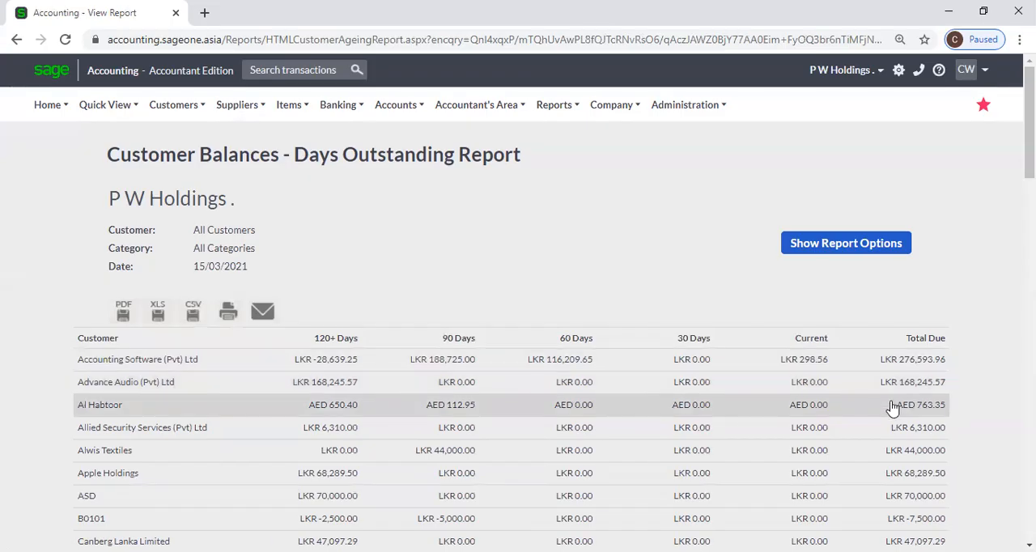
pyautogui.scroll(-2, 893, 411)
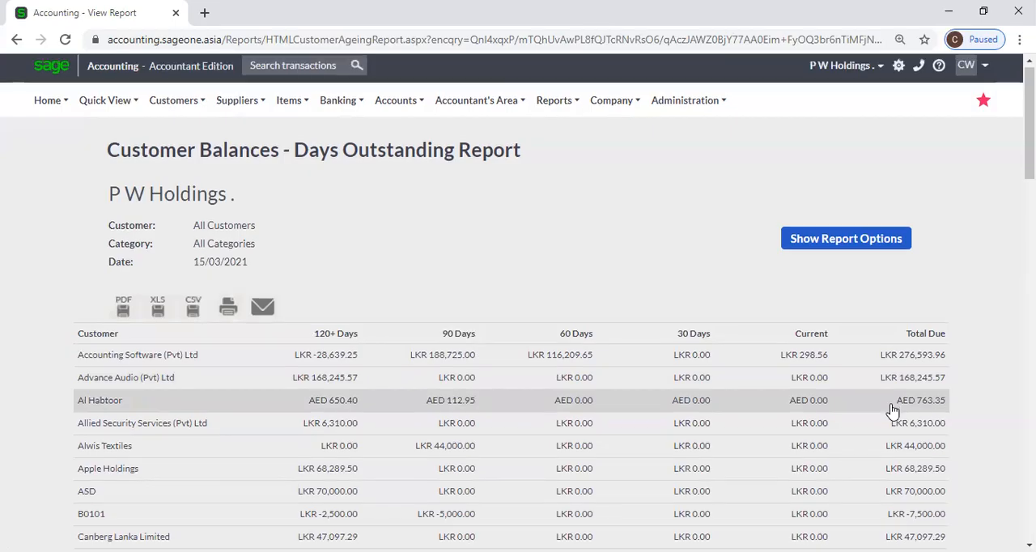
pyautogui.scroll(-2, 860, 416)
pyautogui.scroll(-6, 921, 407)
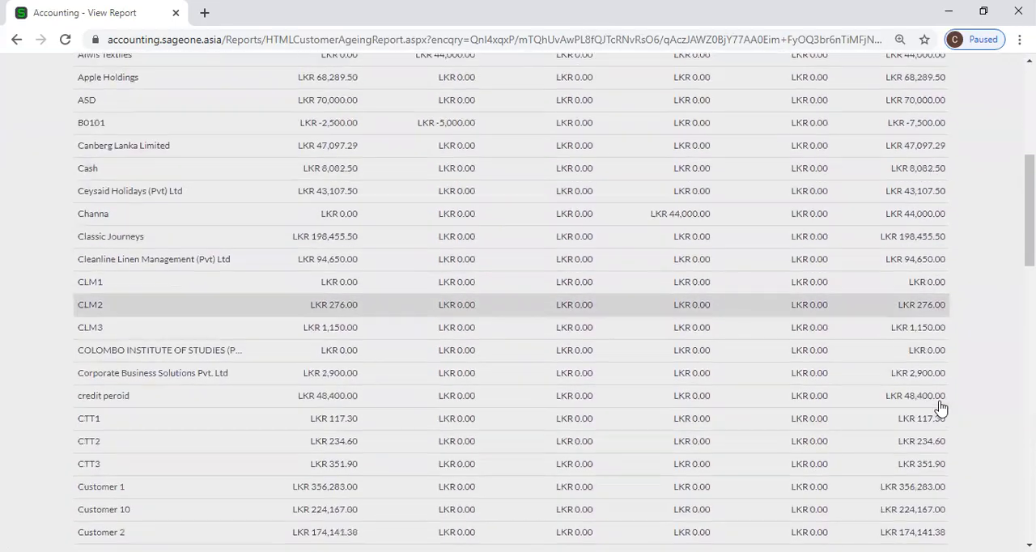
pyautogui.scroll(-3, 942, 409)
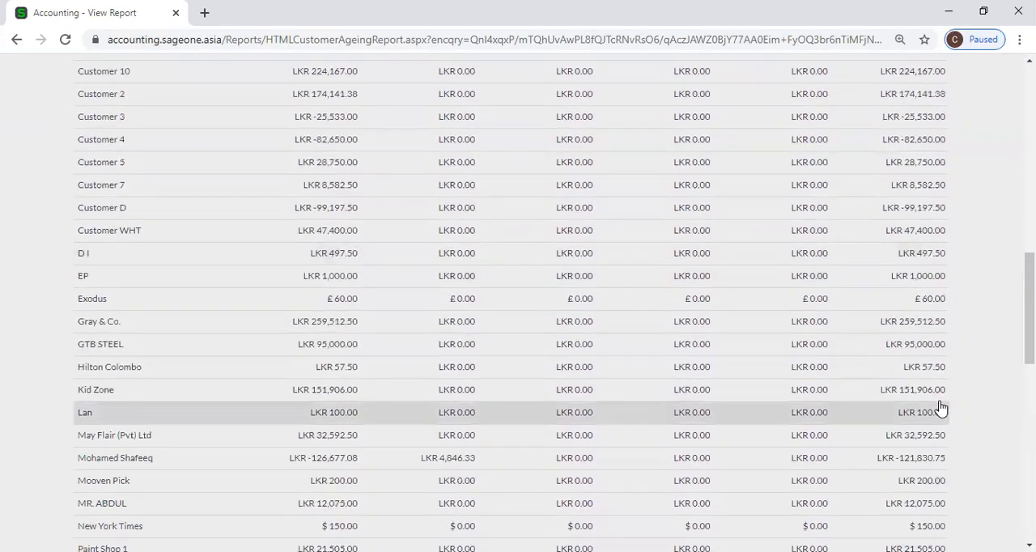
pyautogui.scroll(-1, 942, 409)
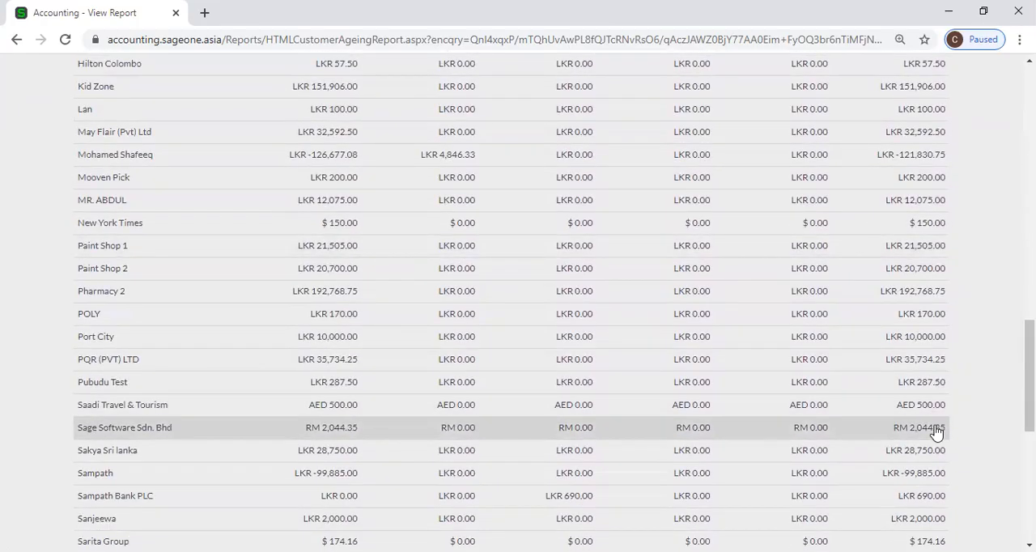
# Regenerate the Customer Balances - Days Outstanding report without displaying balances in the customer's currency.
pyautogui.scroll(-2, 937, 433)
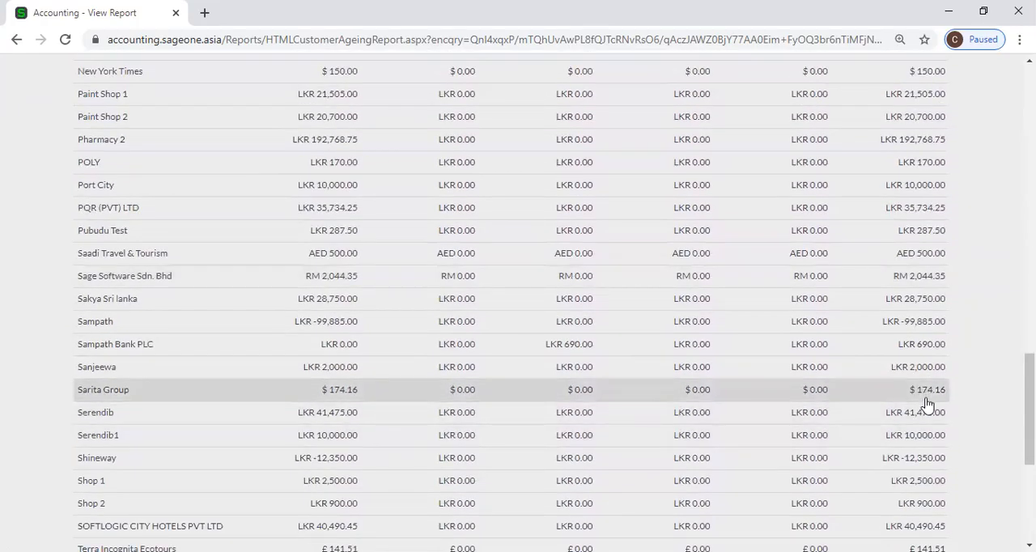
pyautogui.scroll(-2, 927, 405)
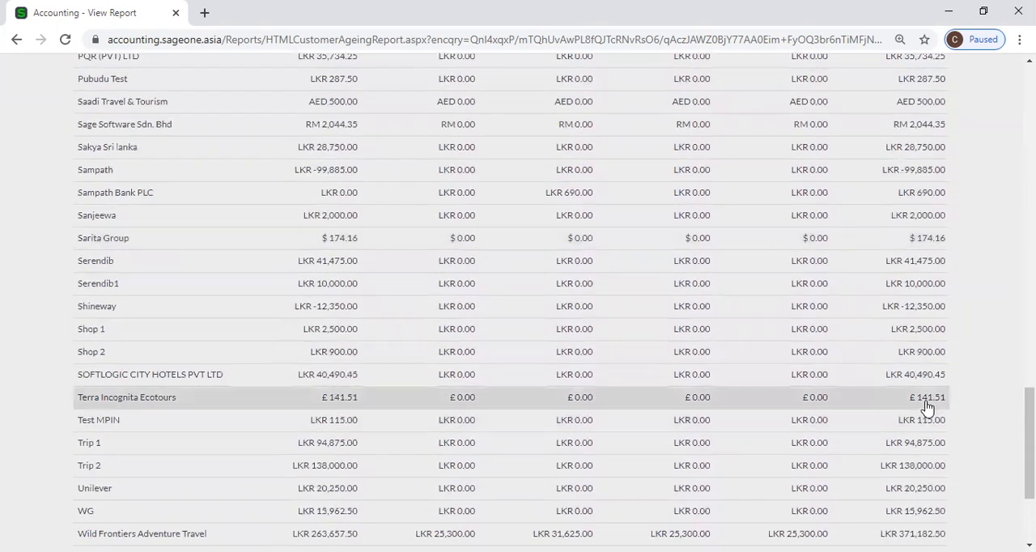
pyautogui.scroll(-2, 927, 405)
pyautogui.scroll(9, 569, 402)
pyautogui.scroll(14, 569, 403)
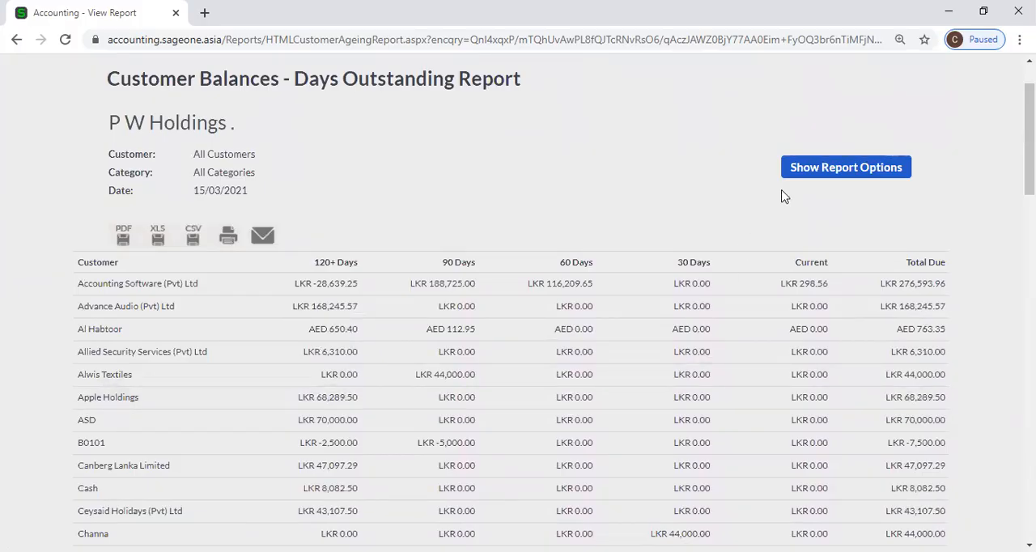
pyautogui.click(795, 167)
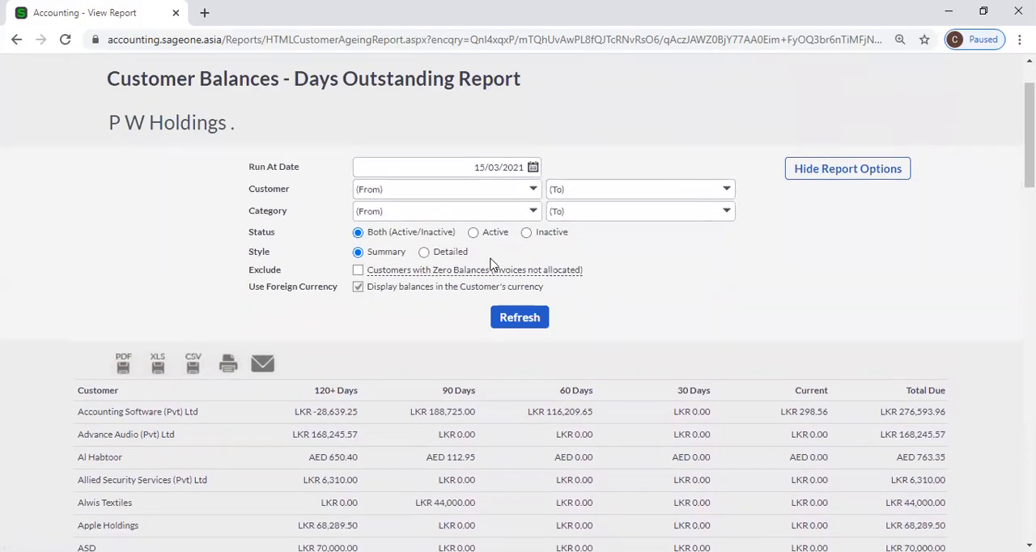
pyautogui.click(357, 290)
pyautogui.click(508, 327)
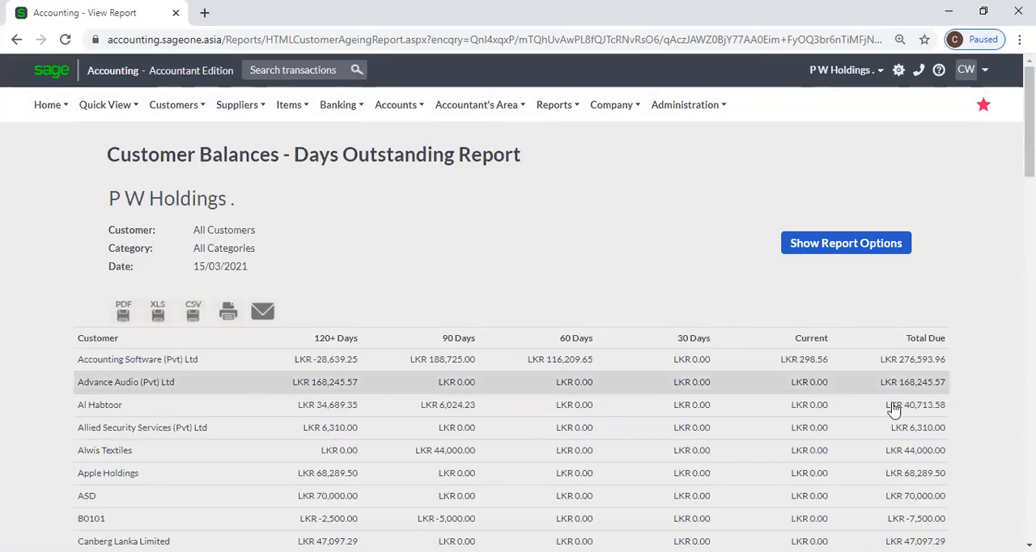
# Skim the refreshed balances and duplicate the report's browser tab, switching to the copy.
pyautogui.scroll(-2, 931, 413)
pyautogui.scroll(-15, 931, 414)
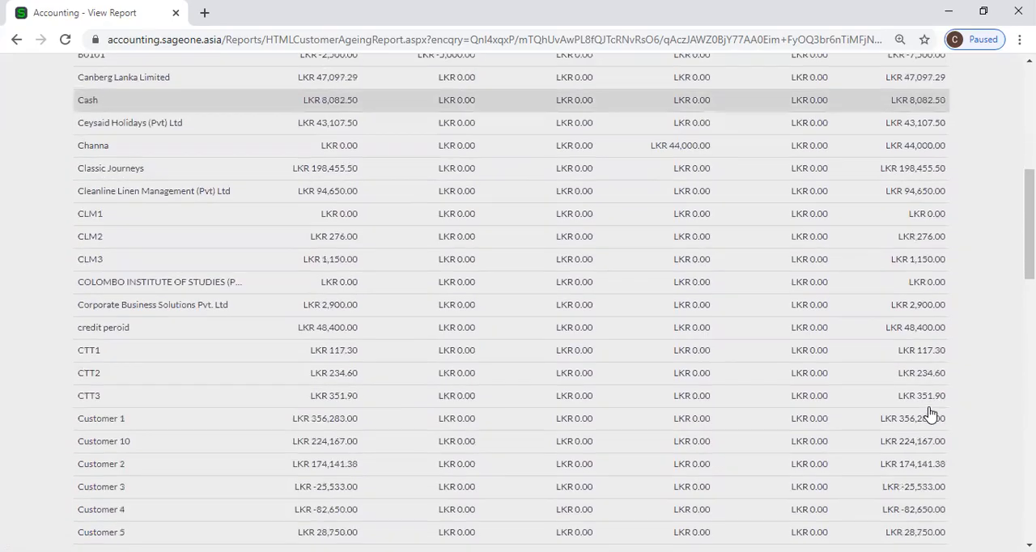
pyautogui.scroll(-6, 931, 414)
pyautogui.scroll(3, 250, 229)
pyautogui.rightClick(94, 11)
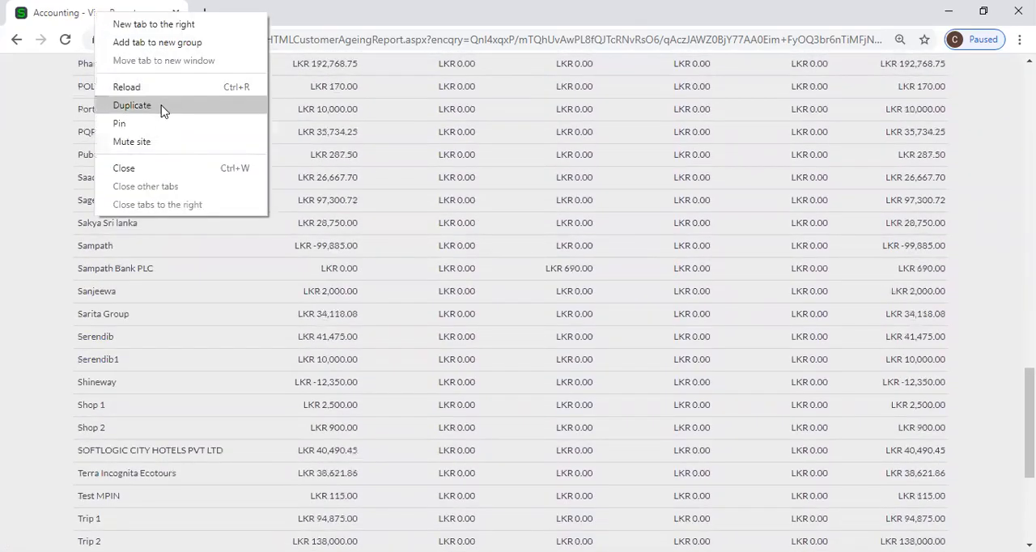
pyautogui.click(163, 106)
pyautogui.click(131, 14)
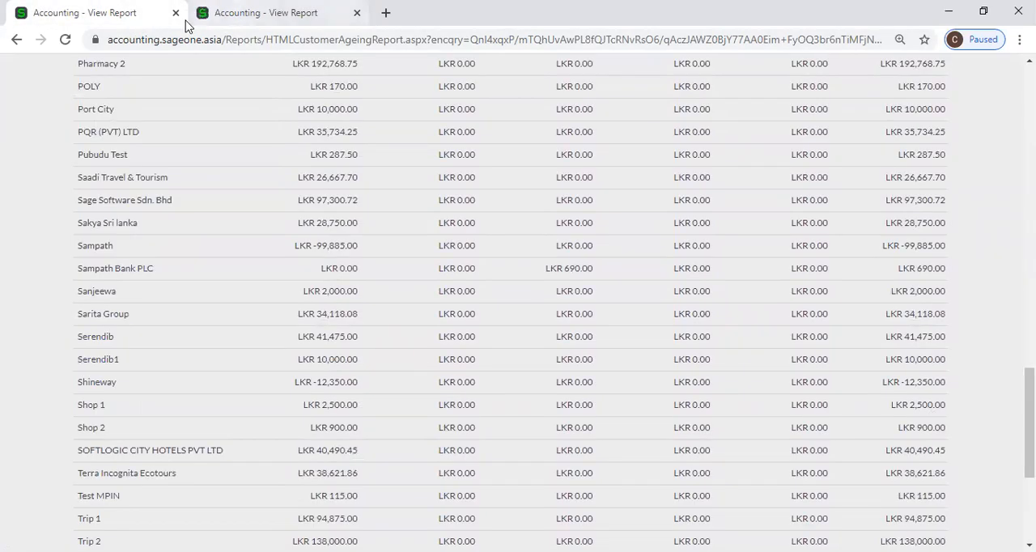
pyautogui.click(187, 21)
# In the duplicated tab, enable displaying balances in the customer's currency and refresh the report.
pyautogui.click(860, 252)
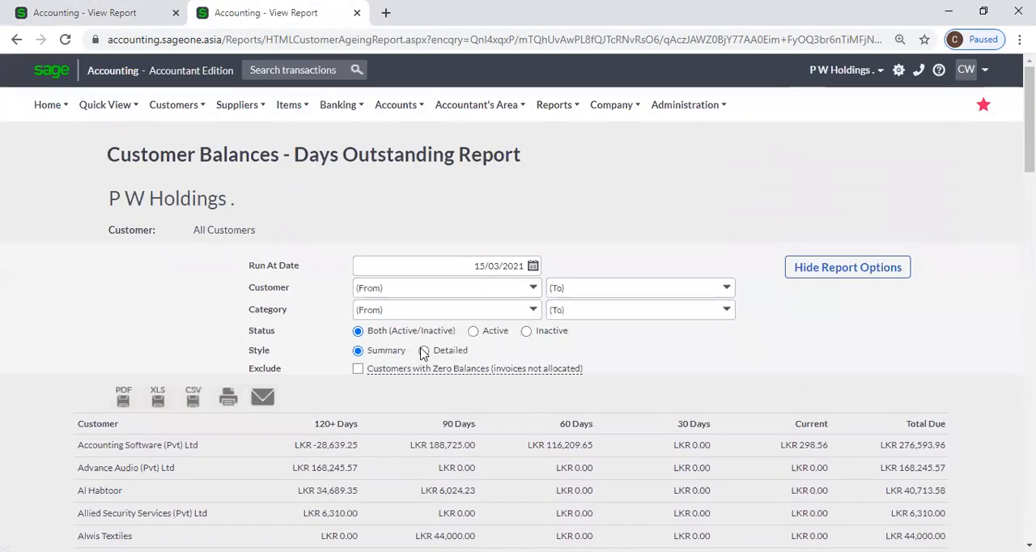
pyautogui.click(357, 364)
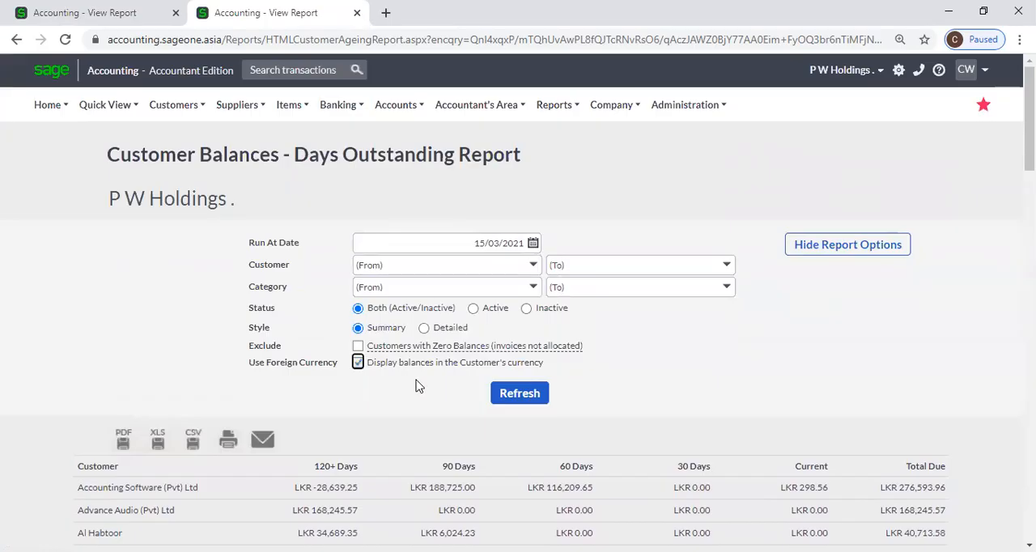
pyautogui.click(517, 408)
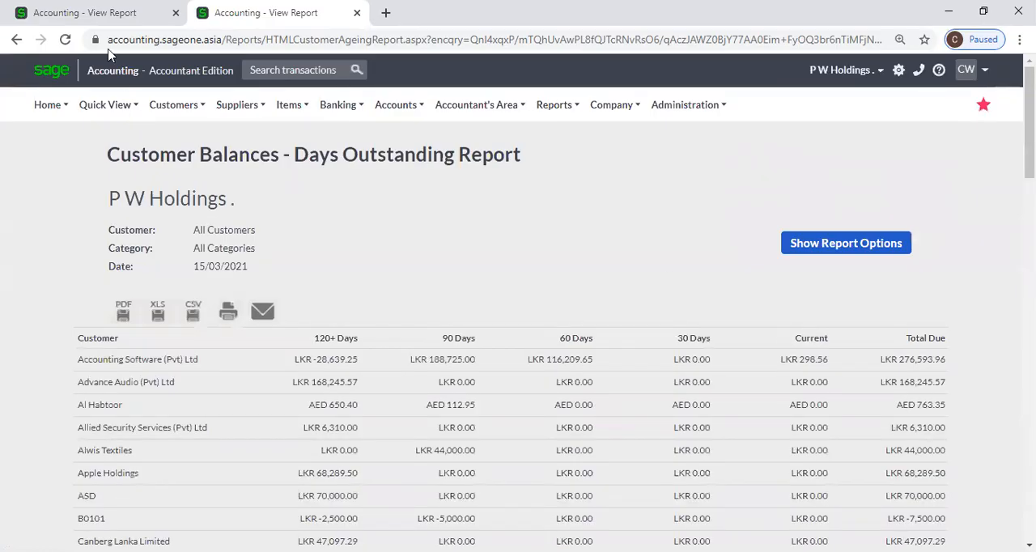
# Compare the options and the end of the report in both tabs, with and without balances in the customer's currency.
pyautogui.click(93, 13)
pyautogui.scroll(20, 746, 287)
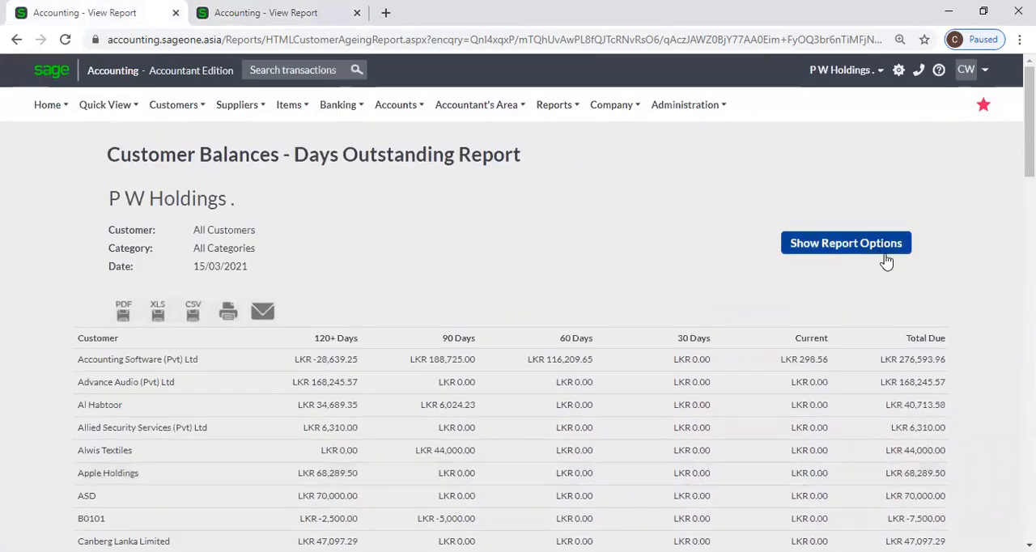
pyautogui.click(886, 249)
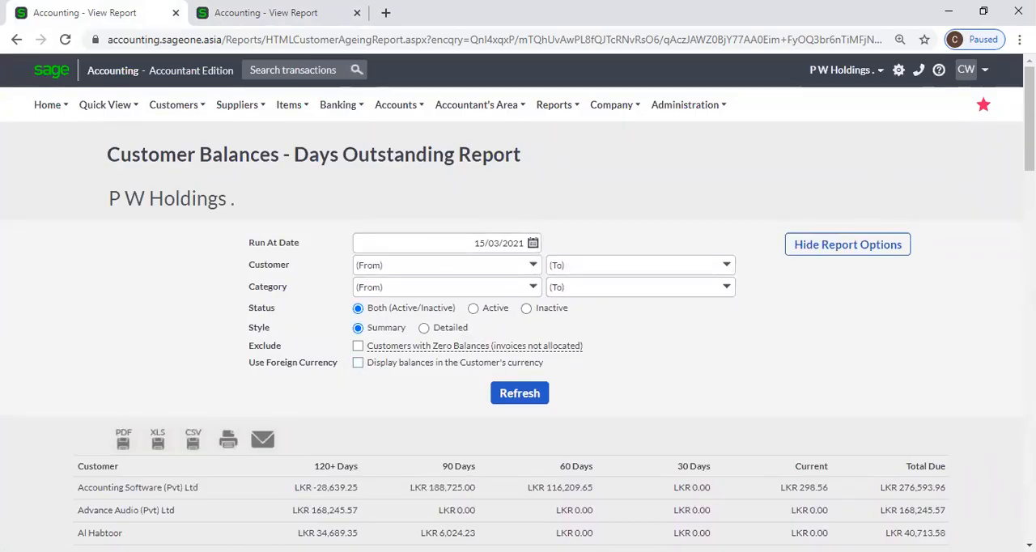
pyautogui.moveTo(1029, 121); pyautogui.dragTo(1029, 491)
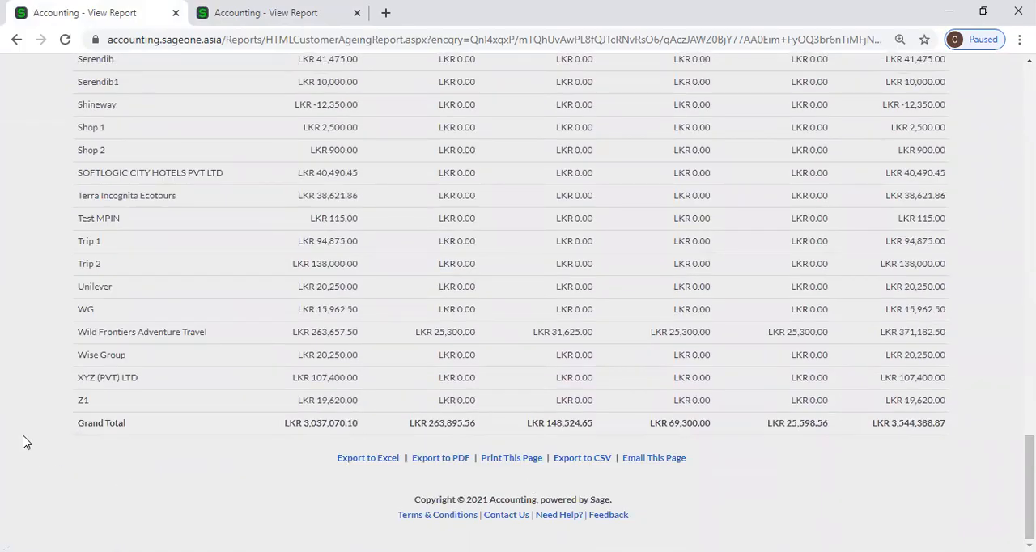
pyautogui.hotkey('ctrl', 'Tab')
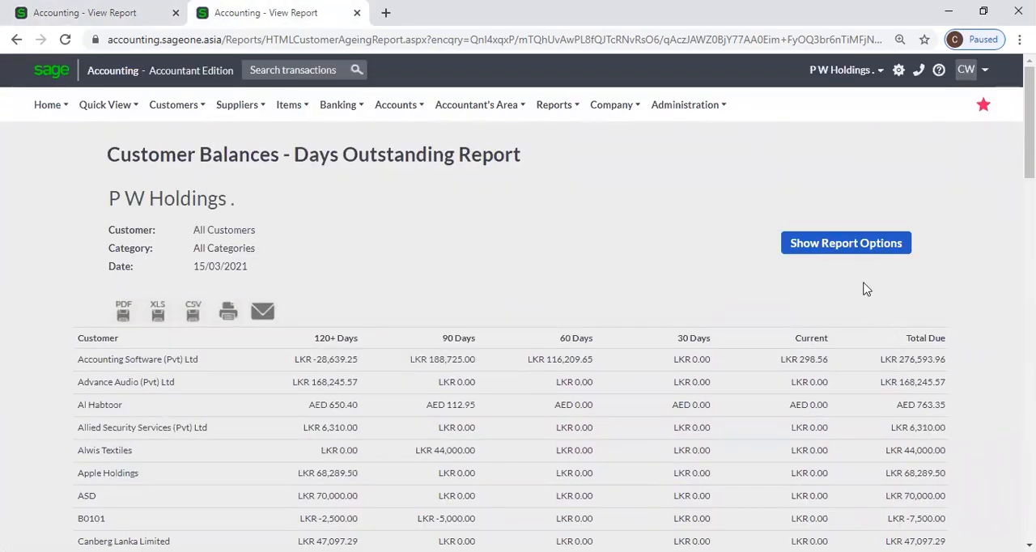
pyautogui.click(860, 256)
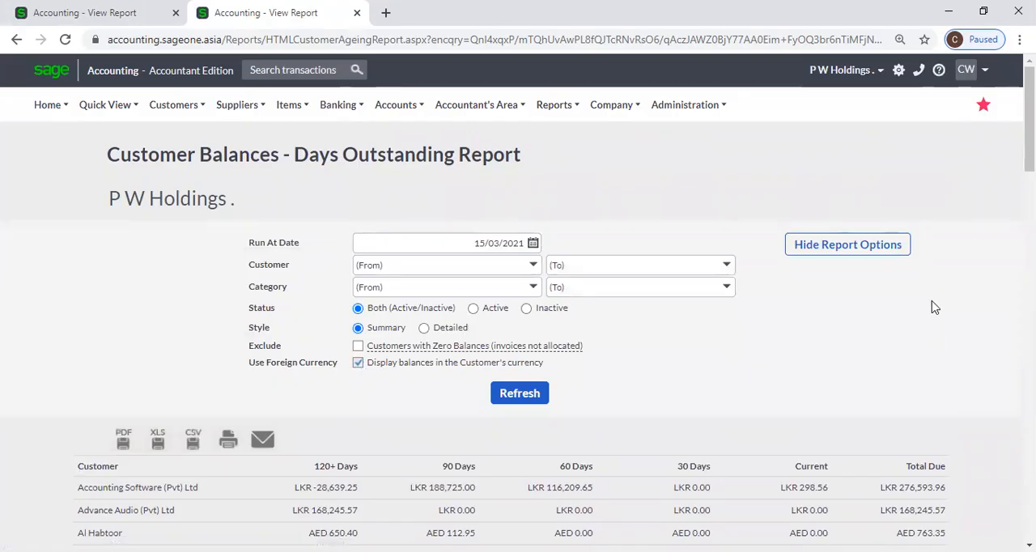
pyautogui.moveTo(1029, 121); pyautogui.dragTo(1029, 489)
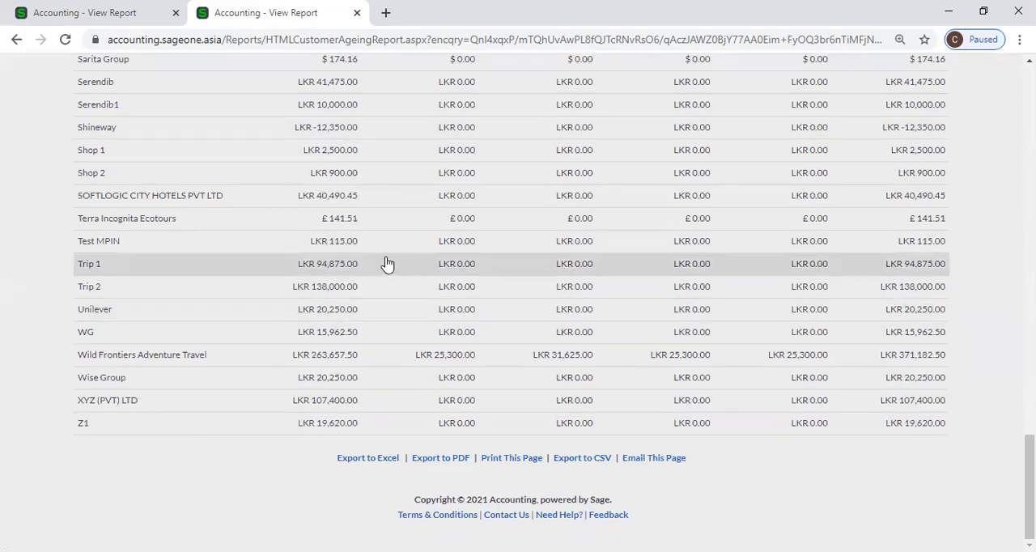
pyautogui.scroll(4, 289, 232)
pyautogui.click(113, 13)
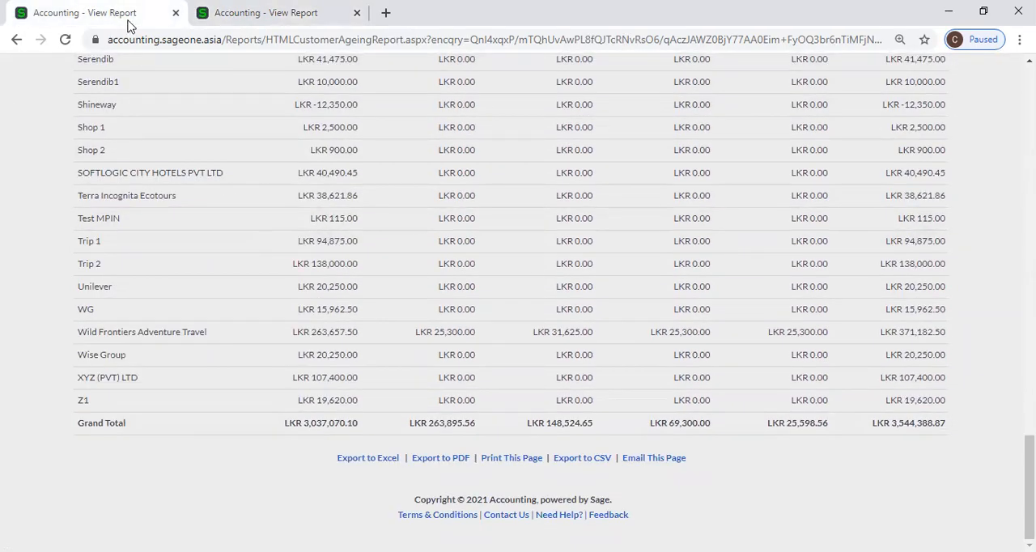
# Duplicate the tab of the report without foreign currency balances and return to the original tab.
pyautogui.scroll(3, 904, 251)
pyautogui.scroll(20, 904, 251)
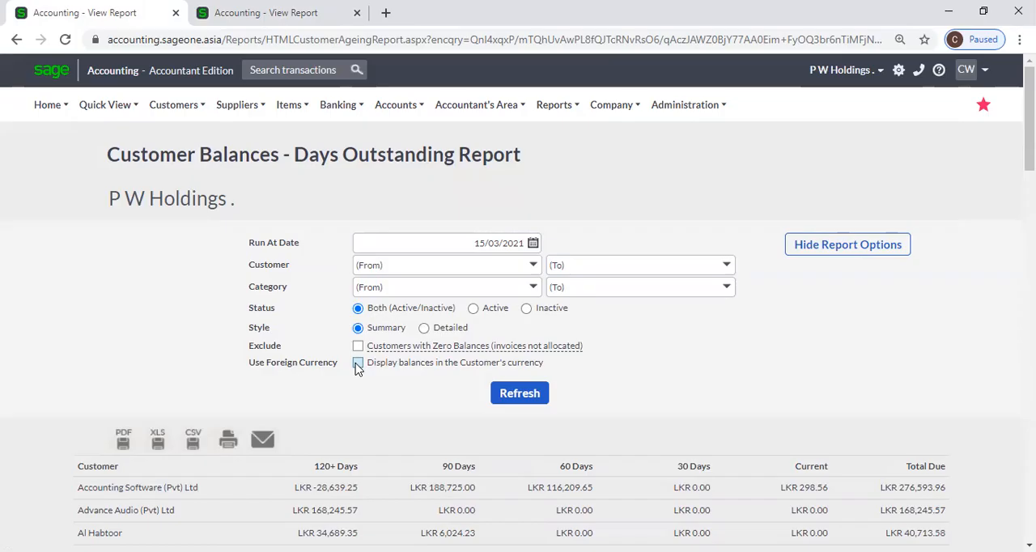
pyautogui.rightClick(113, 12)
pyautogui.click(137, 90)
pyautogui.click(68, 14)
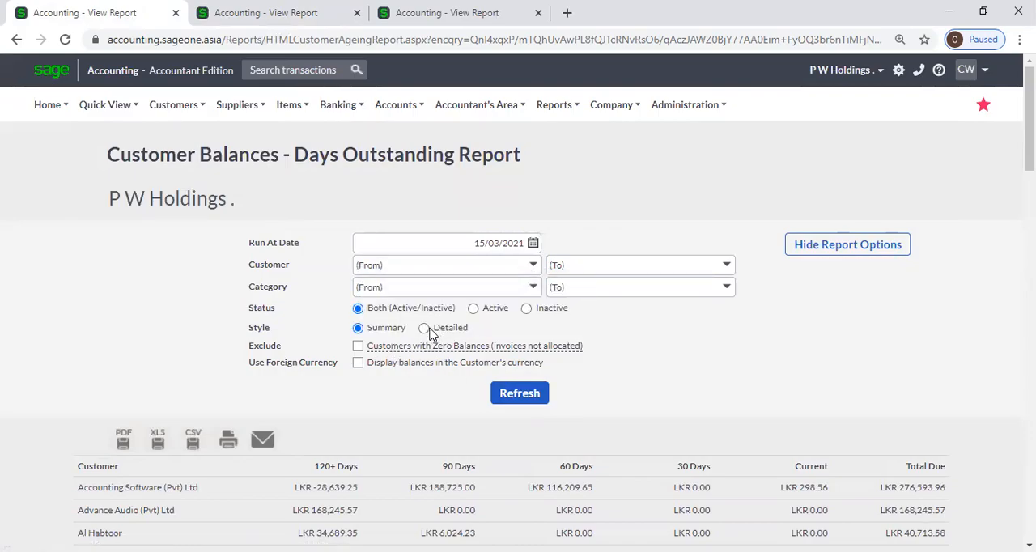
# Regenerate the report in Detailed style in the original tab and review the transactions listed for Accounting Software (Pvt) Ltd.
pyautogui.click(530, 393)
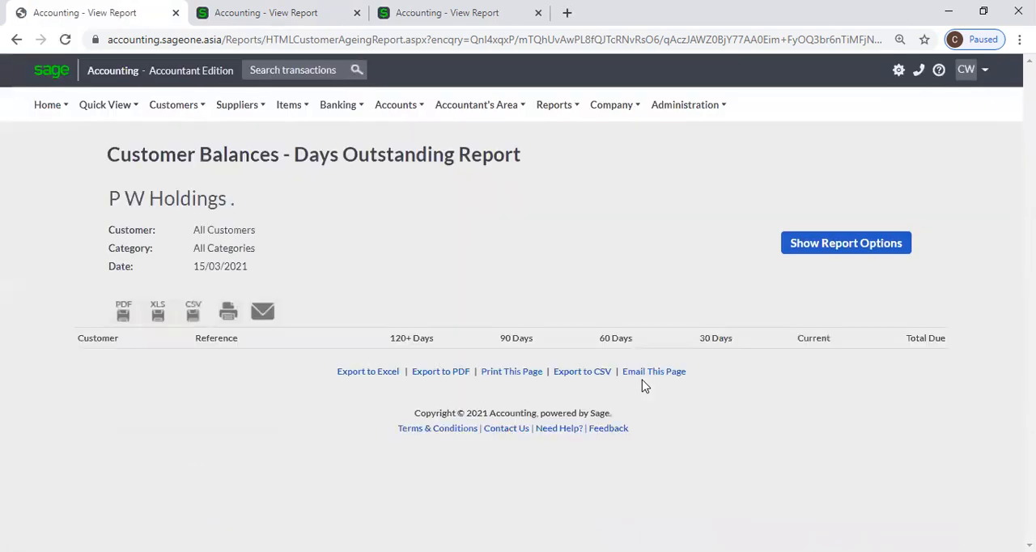
pyautogui.scroll(-2, 429, 310)
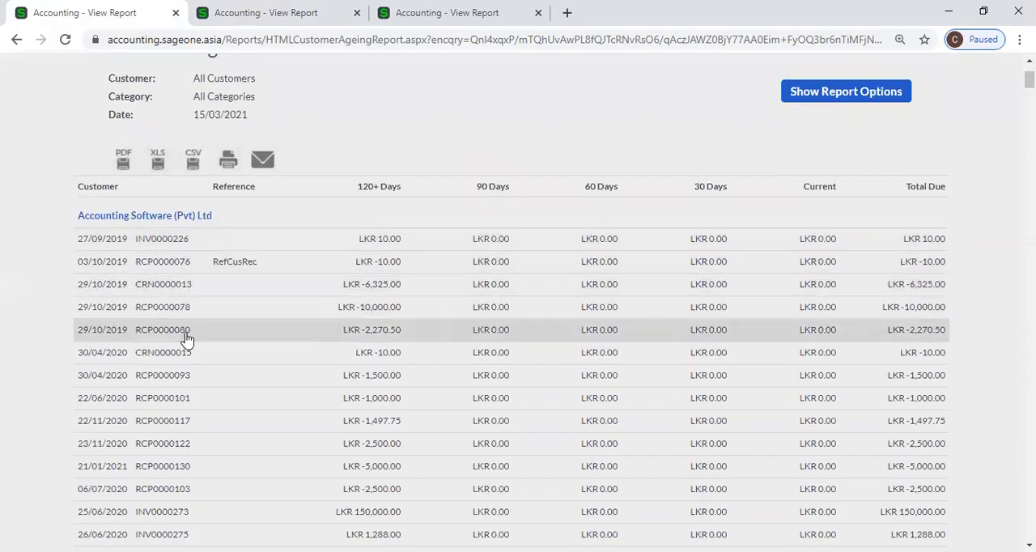
pyautogui.scroll(-8, 186, 338)
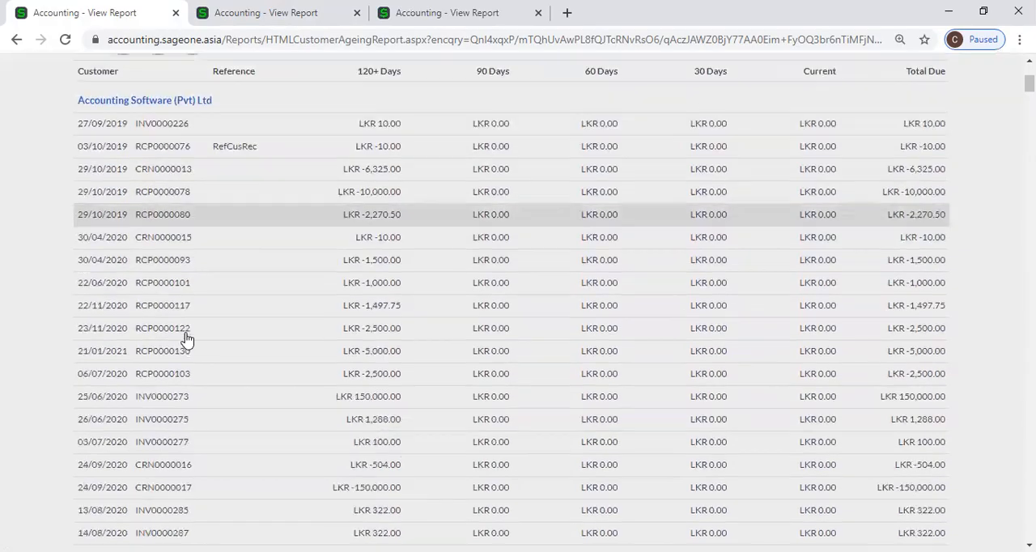
pyautogui.scroll(-1, 186, 338)
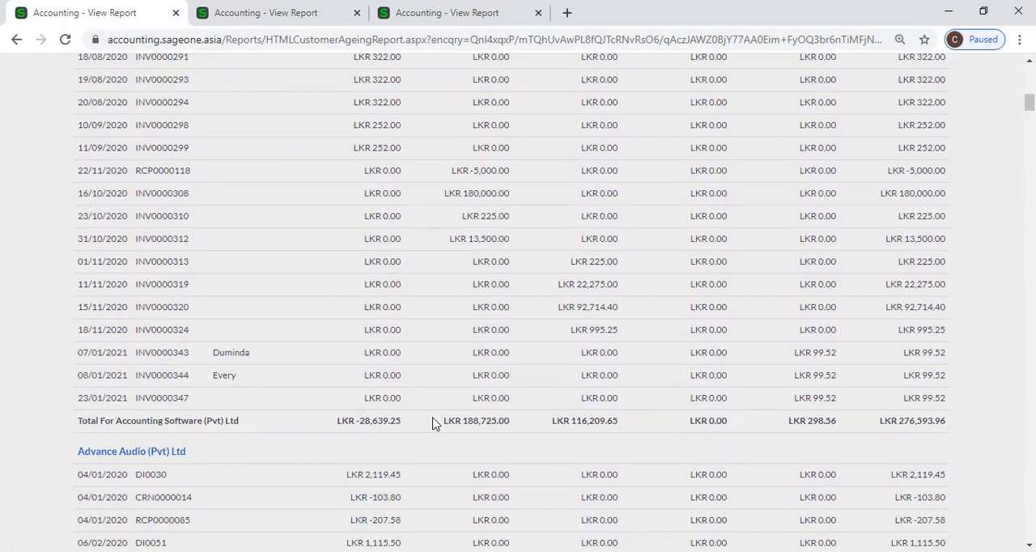
pyautogui.scroll(7, 433, 422)
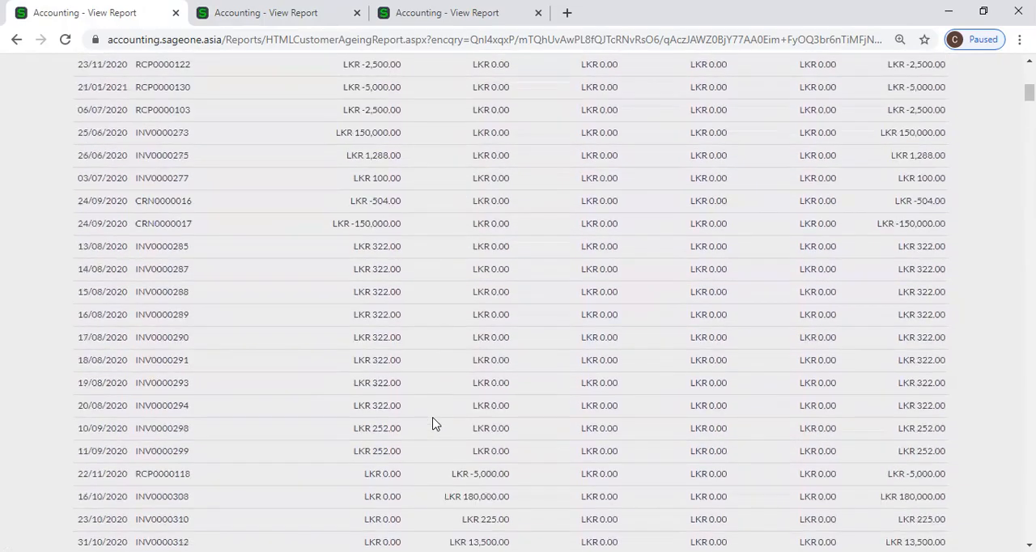
pyautogui.scroll(3, 433, 423)
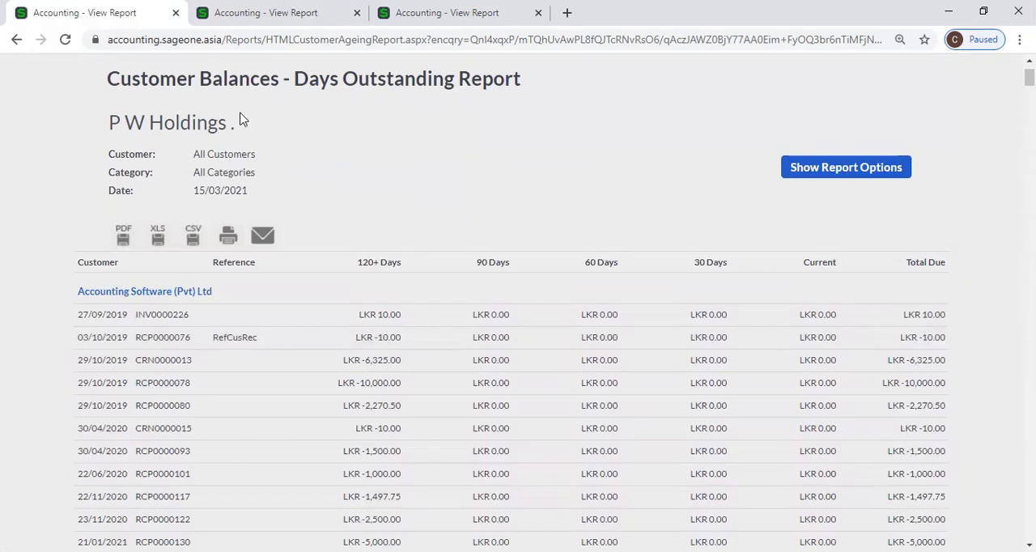
# Compare the Summary and Detailed report tabs, glancing through the Customers transaction choices along the way.
pyautogui.click(265, 12)
pyautogui.moveTo(231, 111)
pyautogui.moveTo(174, 104)
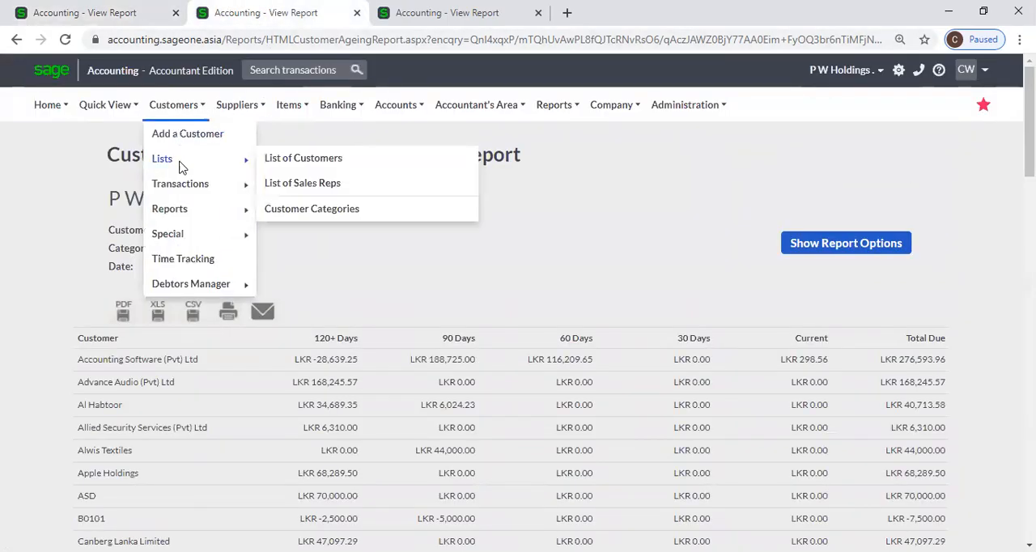
pyautogui.moveTo(182, 187)
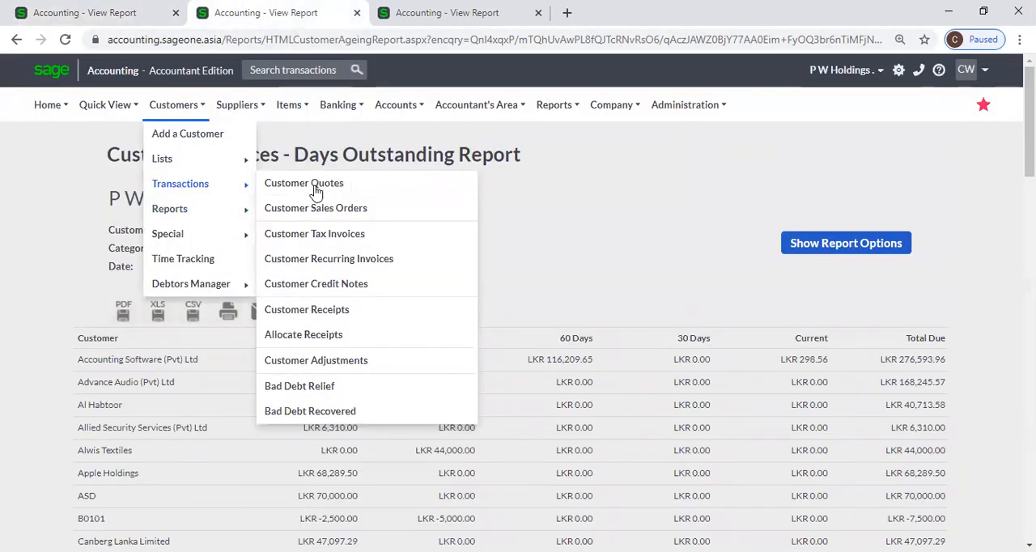
pyautogui.click(141, 17)
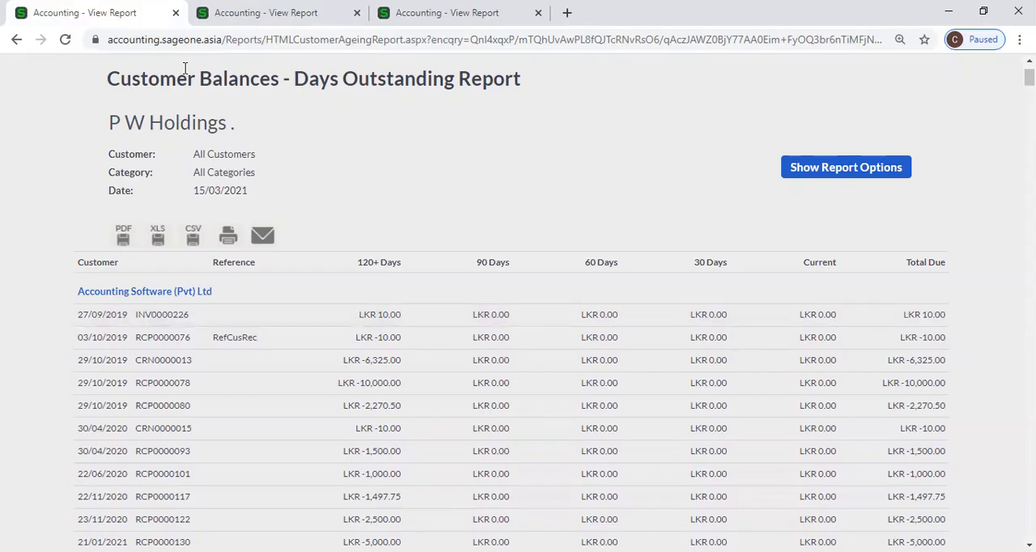
pyautogui.click(202, 13)
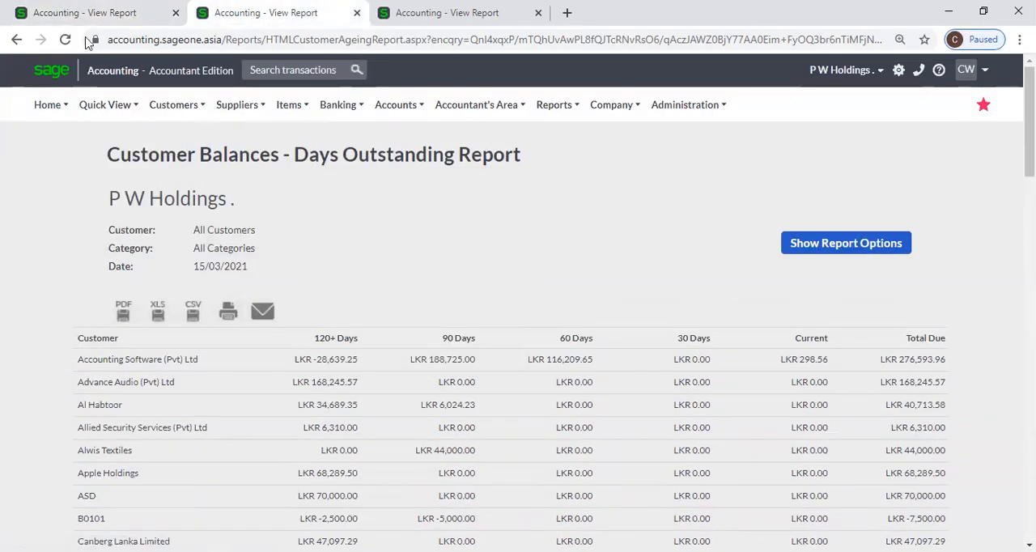
pyautogui.click(91, 15)
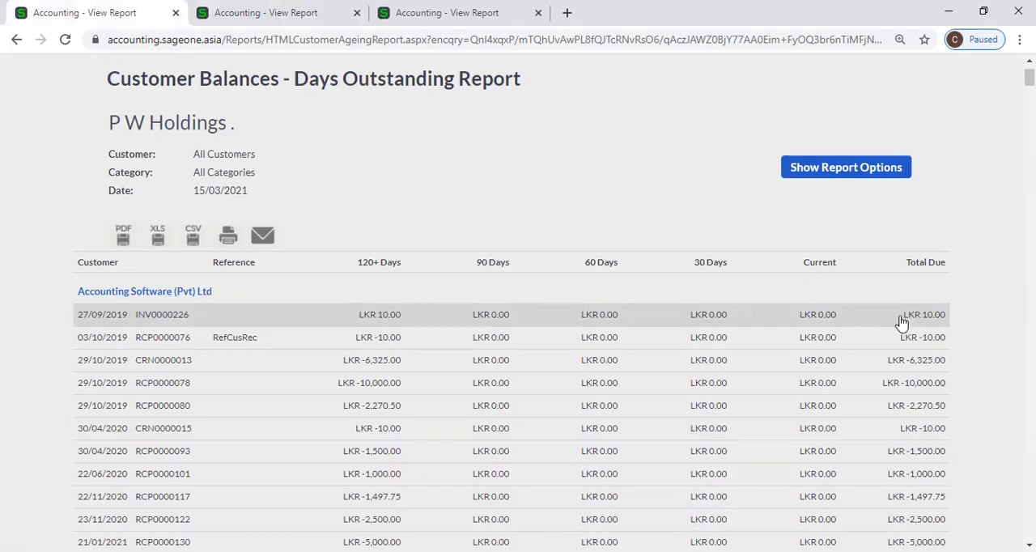
# Examine the transaction ageing and the total per customer further down the Detailed report.
pyautogui.scroll(-6, 901, 323)
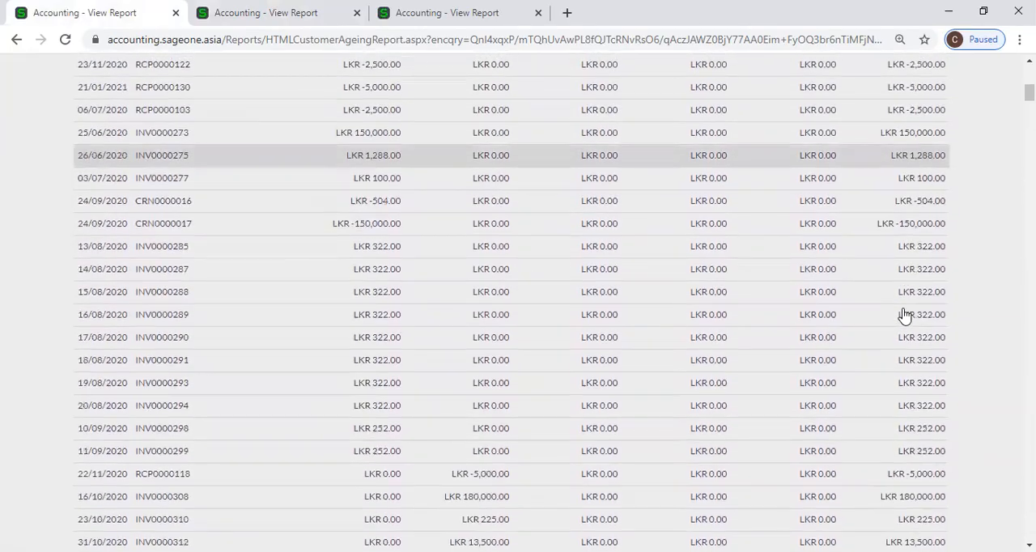
pyautogui.scroll(-6, 905, 316)
pyautogui.scroll(-8, 904, 315)
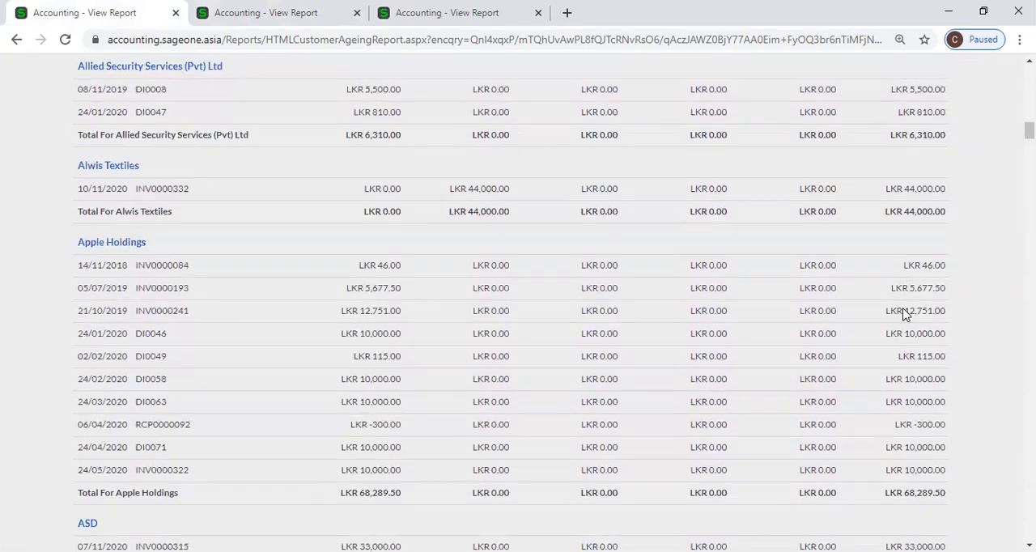
pyautogui.scroll(-3, 904, 315)
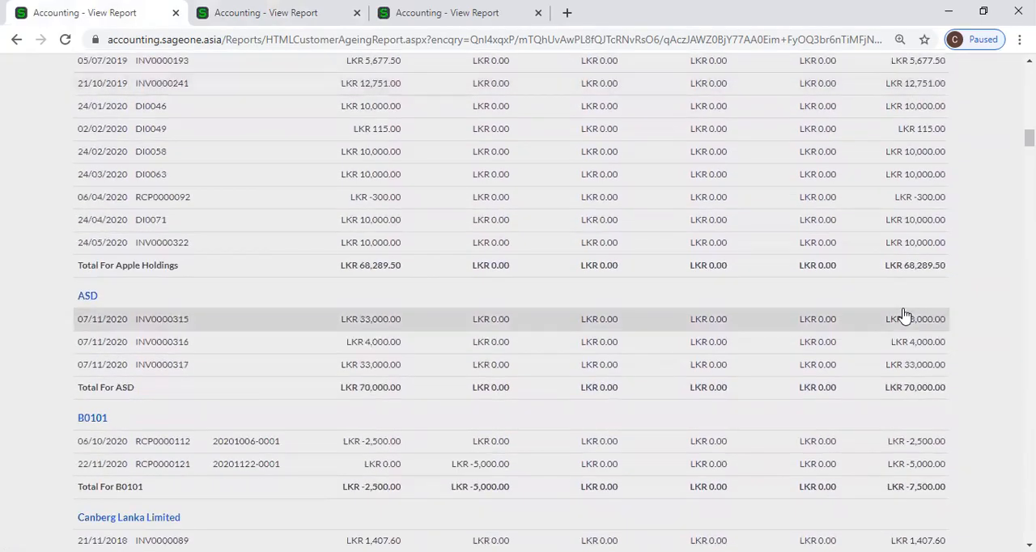
pyautogui.scroll(-2, 904, 315)
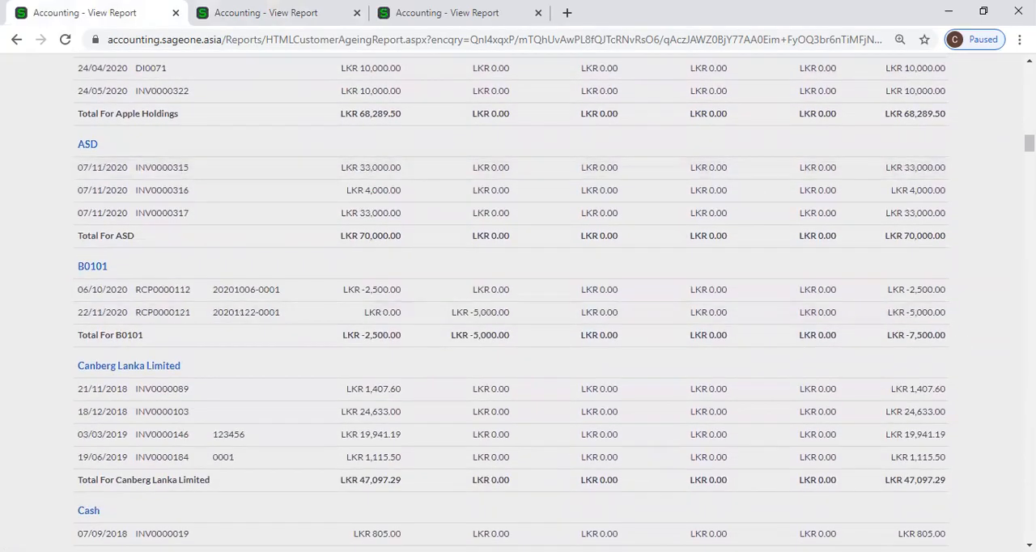
# Examine the transactions and totals of the customers from ASD down to CLM3 in the Detailed report.
pyautogui.scroll(-5, 554, 304)
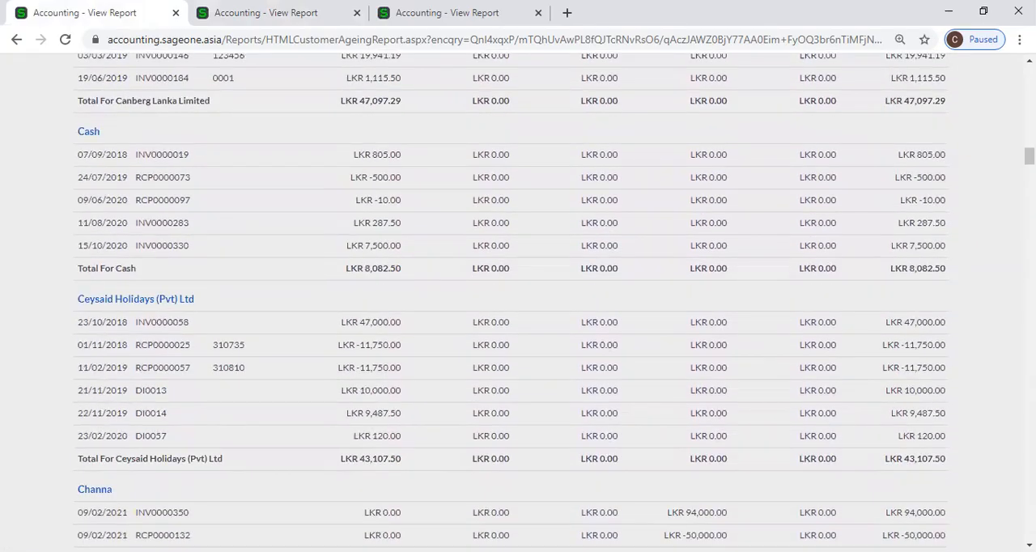
pyautogui.scroll(-7, 511, 301)
pyautogui.scroll(-4, 518, 299)
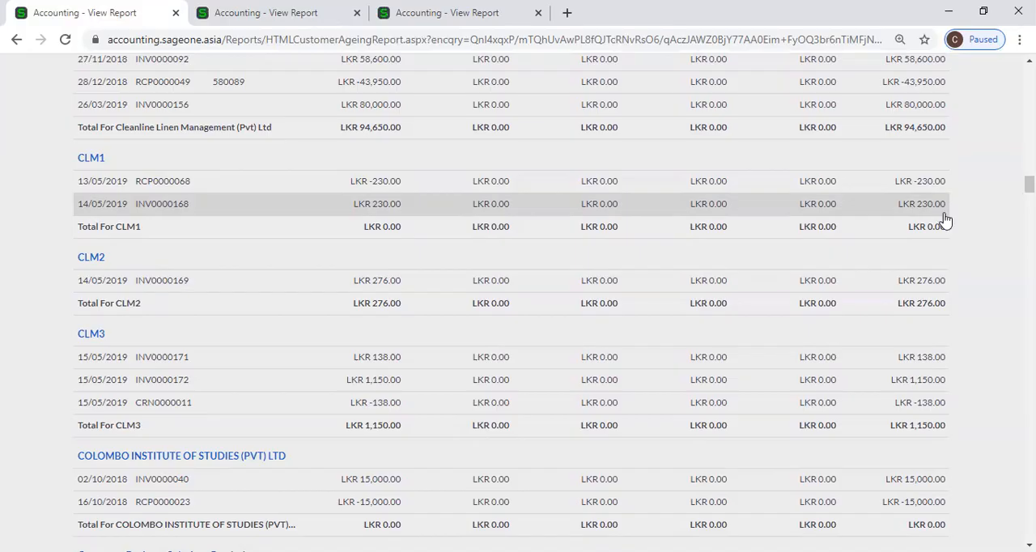
# Show the report options in the Summary report tab, check the zero-balance exclusion option, and return to the Detailed report.
pyautogui.hotkey('ctrl', 'Tab')
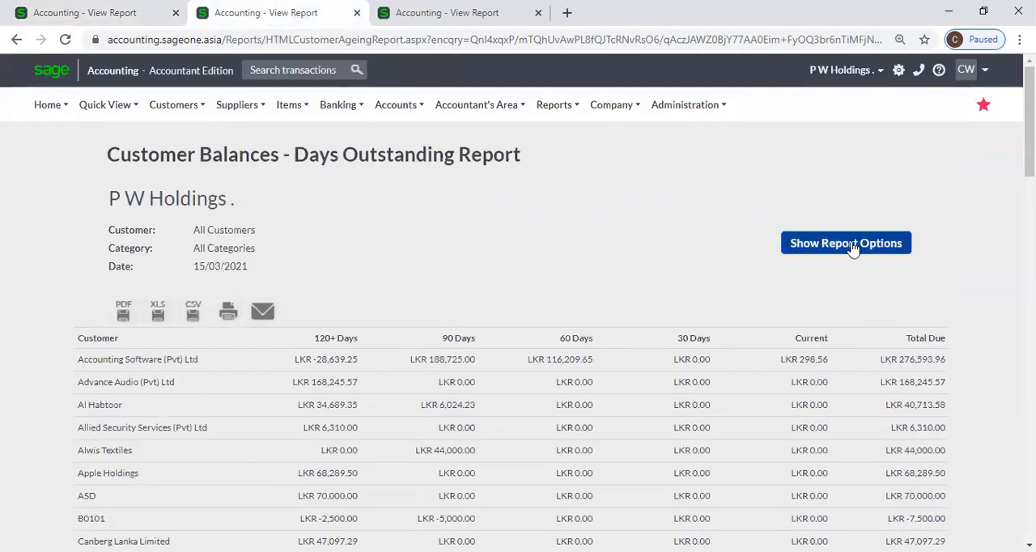
pyautogui.click(850, 245)
pyautogui.click(89, 12)
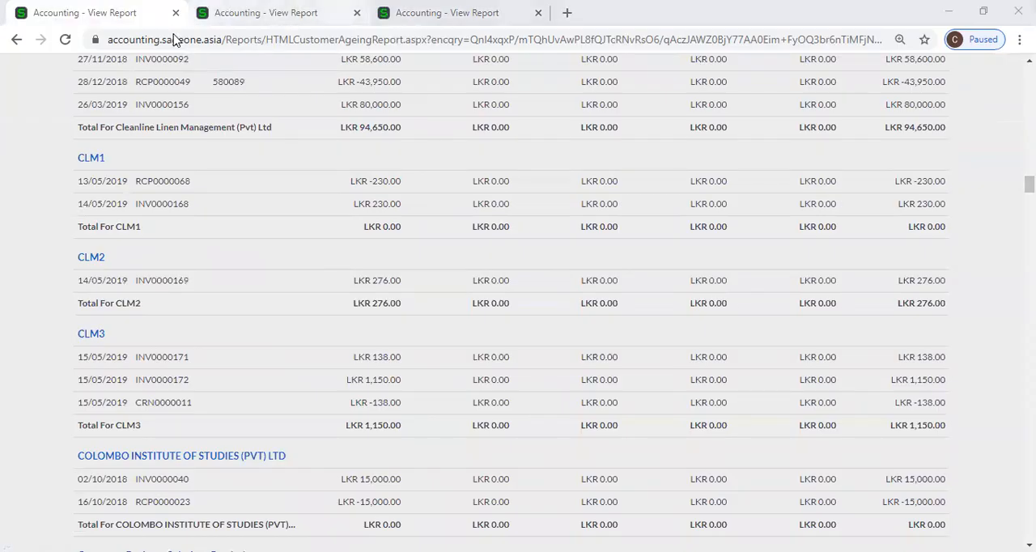
pyautogui.hotkey('ctrl', 'Tab')
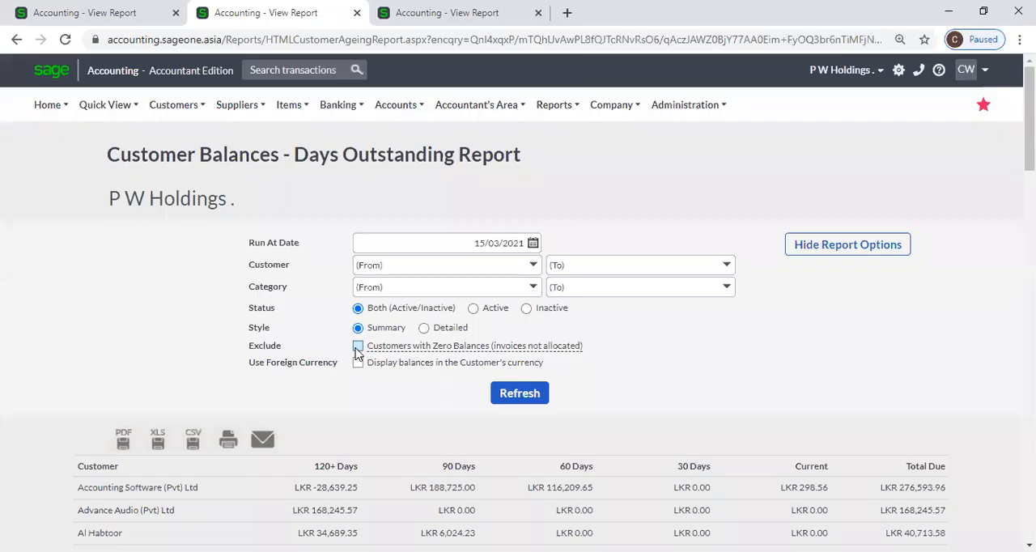
pyautogui.moveTo(399, 350)
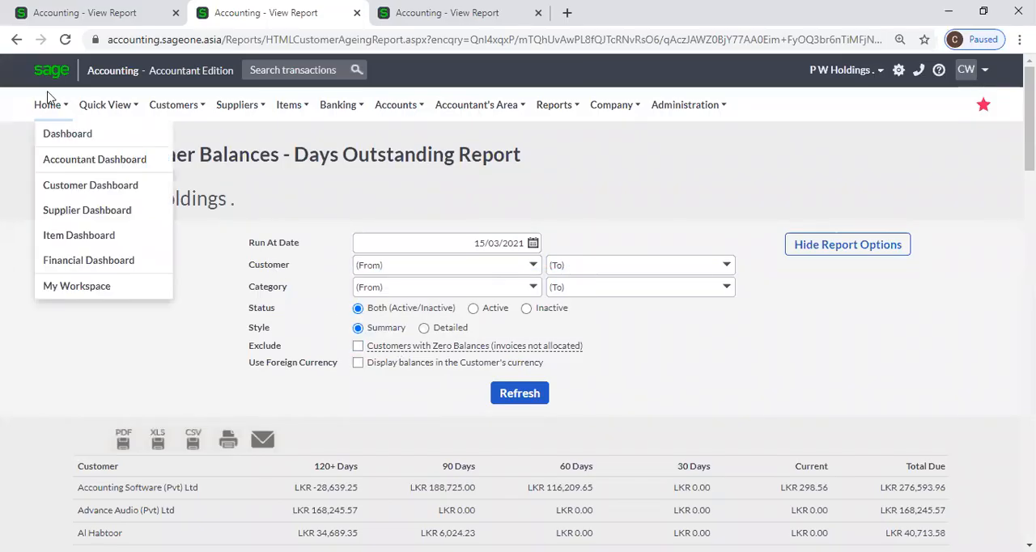
pyautogui.click(81, 22)
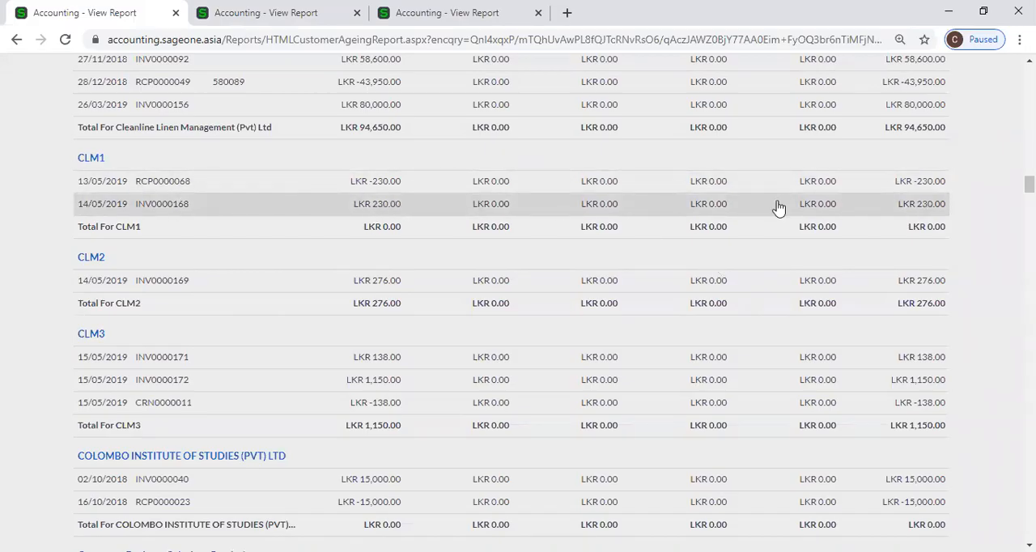
# Search the Detailed report for "clm" to locate the CLM1 customer.
pyautogui.moveTo(1029, 184); pyautogui.dragTo(1029, 281)
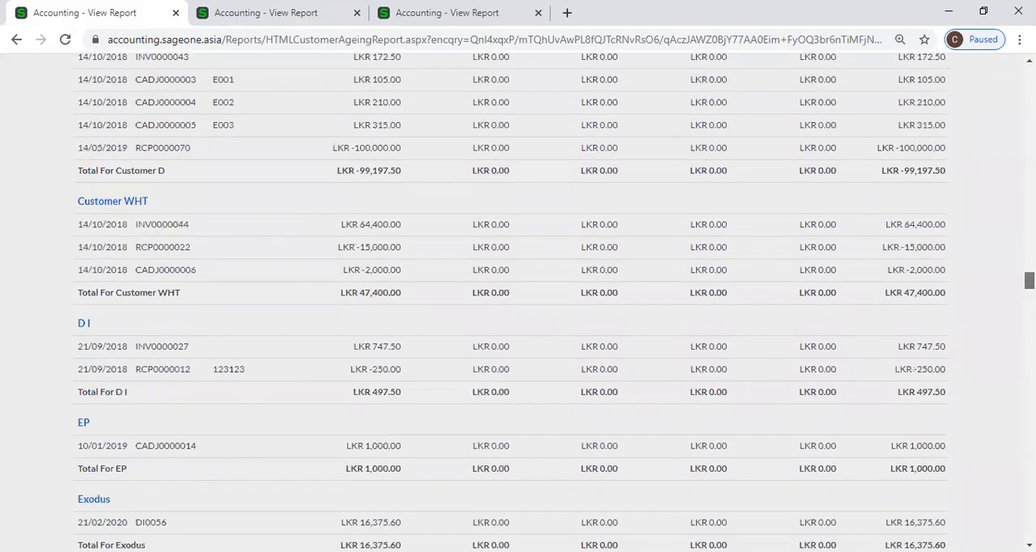
pyautogui.hotkey('ctrl', 'f')
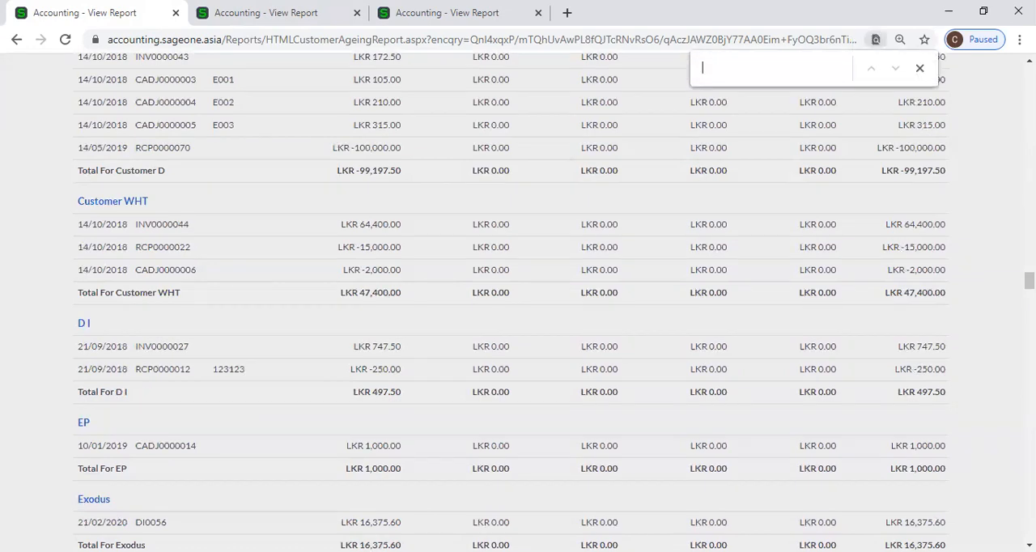
pyautogui.write('clm')
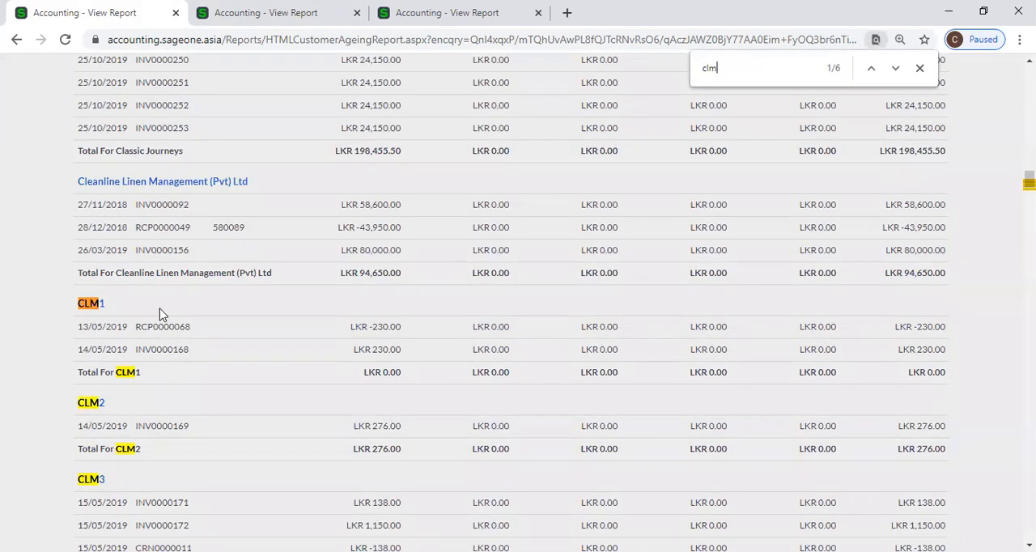
pyautogui.click(919, 68)
# Regenerate the Detailed report with Customers with Zero Balances (invoices not allocated) excluded.
pyautogui.press('Home')
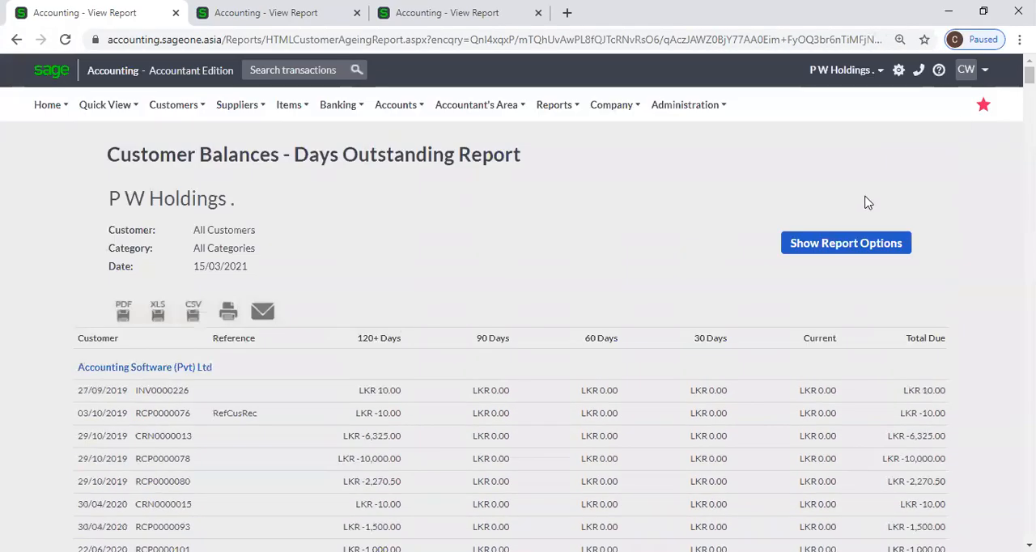
pyautogui.click(862, 242)
pyautogui.moveTo(571, 339)
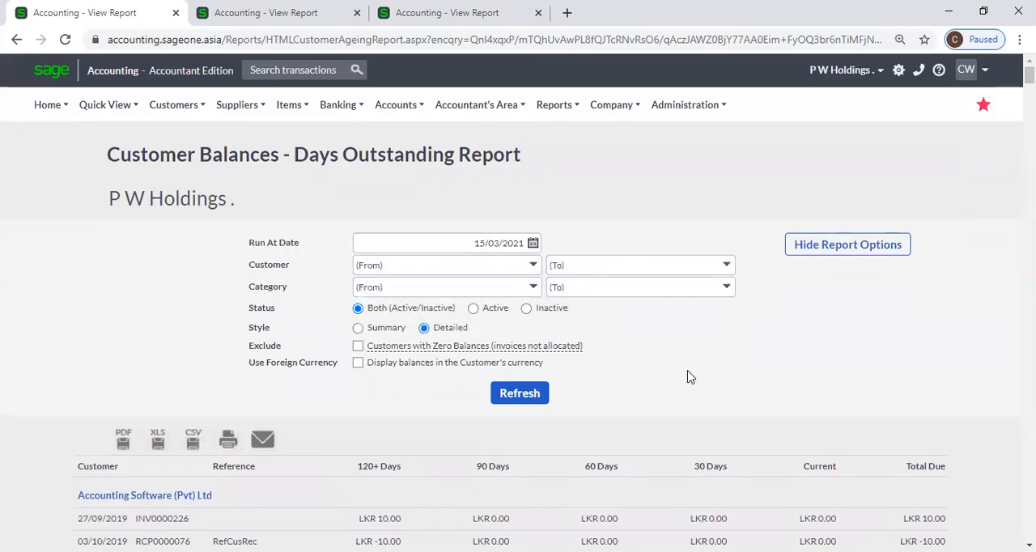
pyautogui.click(357, 346)
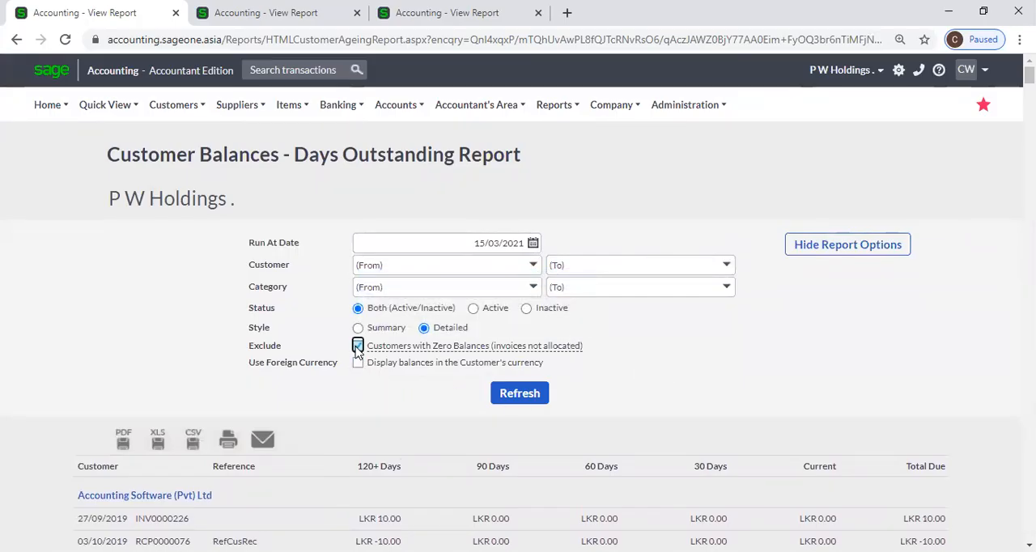
pyautogui.click(518, 404)
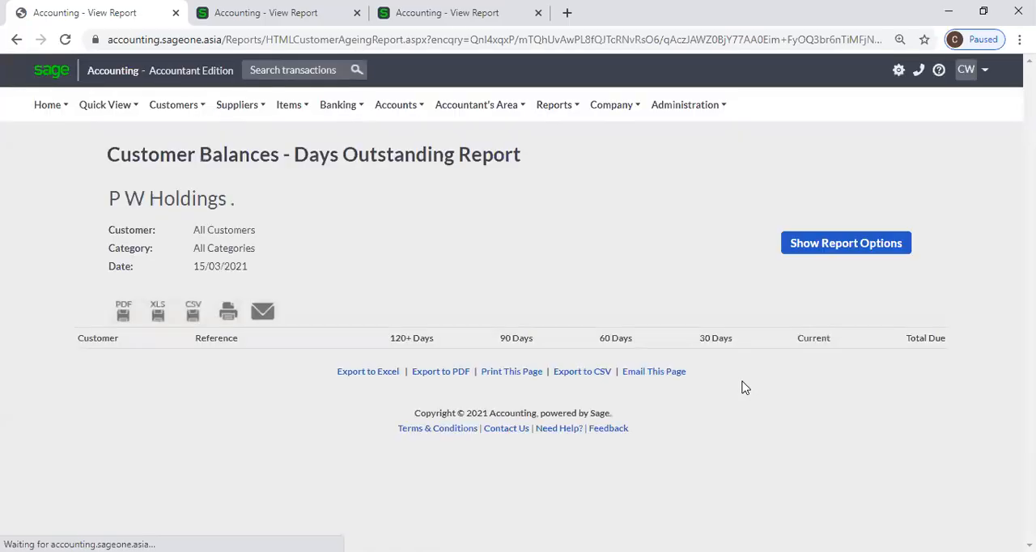
# Search the regenerated report for "clm" and examine the matching customers, repeating the search from the beginning of the report.
pyautogui.hotkey('ctrl', 'f')
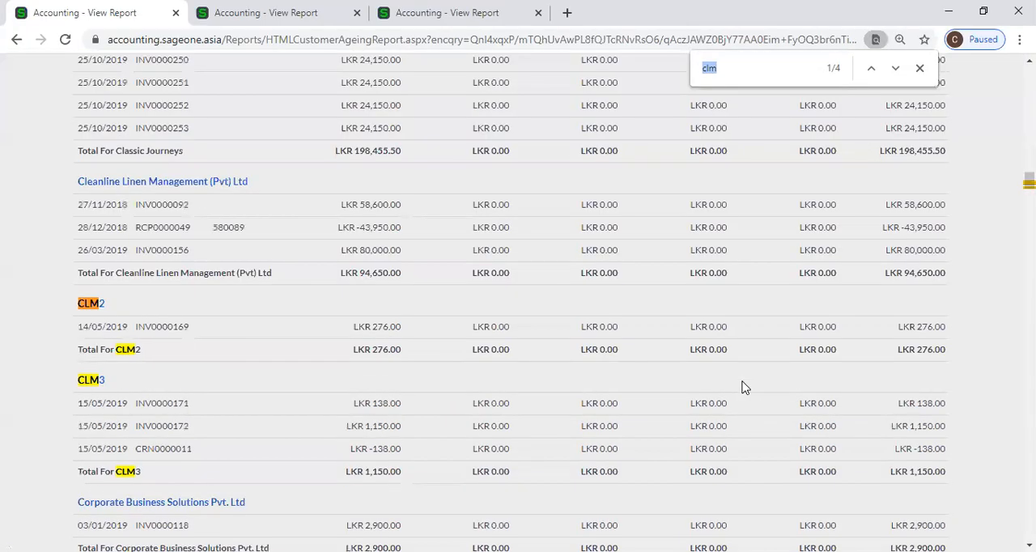
pyautogui.scroll(-2, 203, 334)
pyautogui.scroll(2, 259, 337)
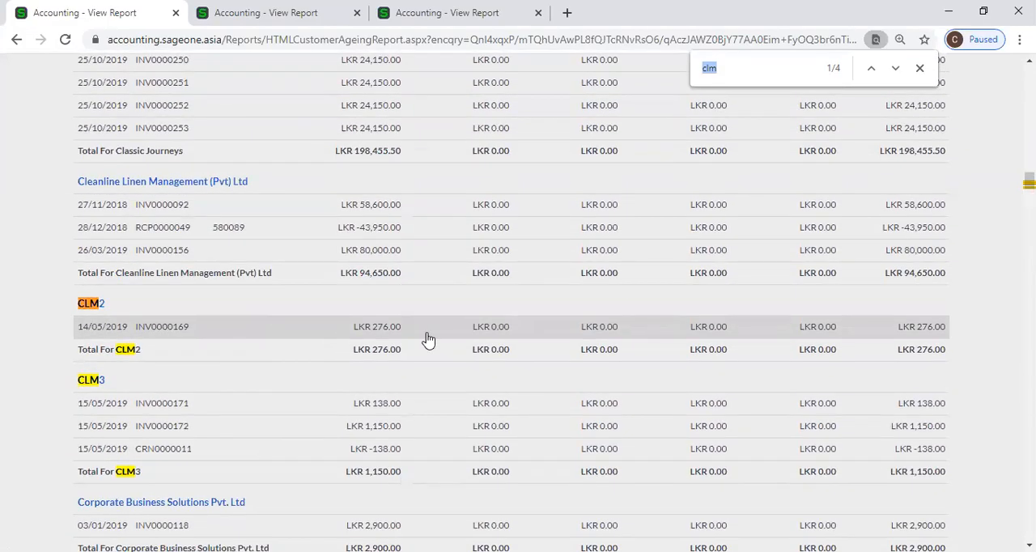
pyautogui.scroll(1, 428, 340)
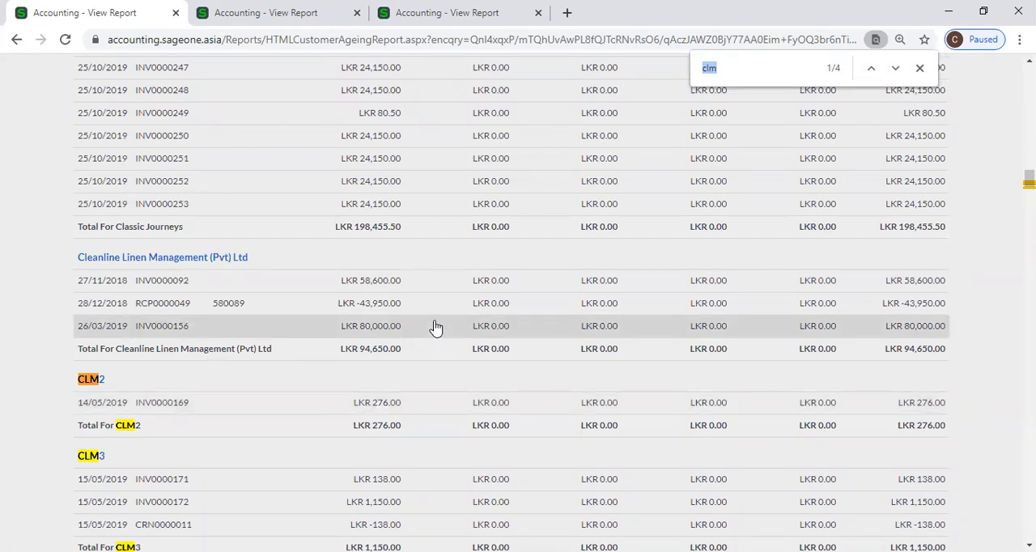
pyautogui.scroll(-2, 469, 326)
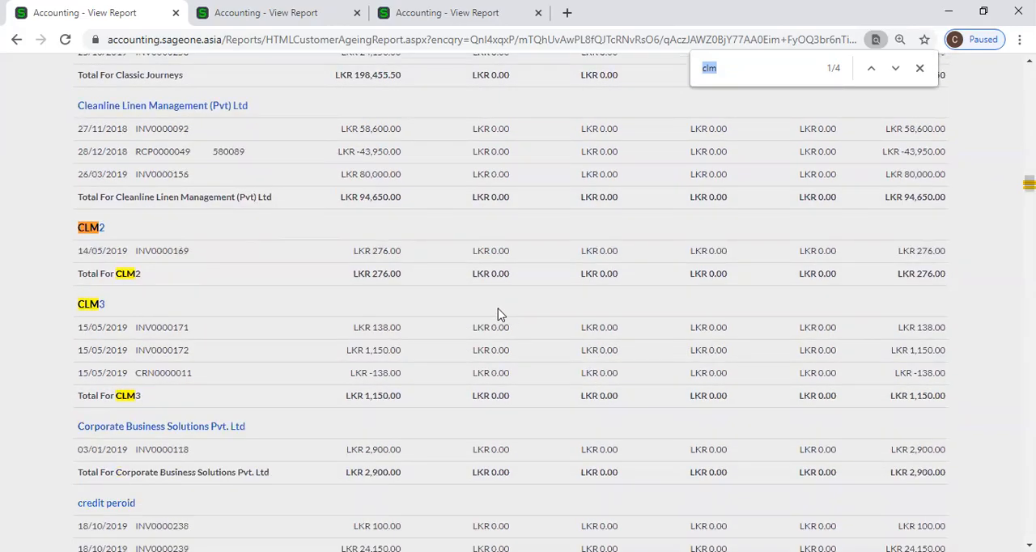
pyautogui.click(919, 68)
pyautogui.moveTo(1030, 183); pyautogui.dragTo(1029, 74)
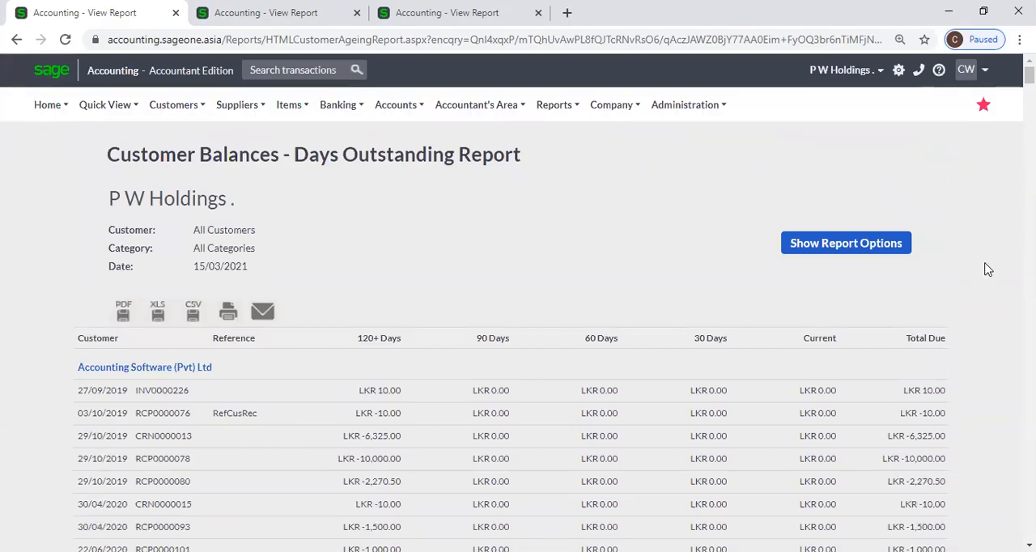
pyautogui.hotkey('ctrl', 'f')
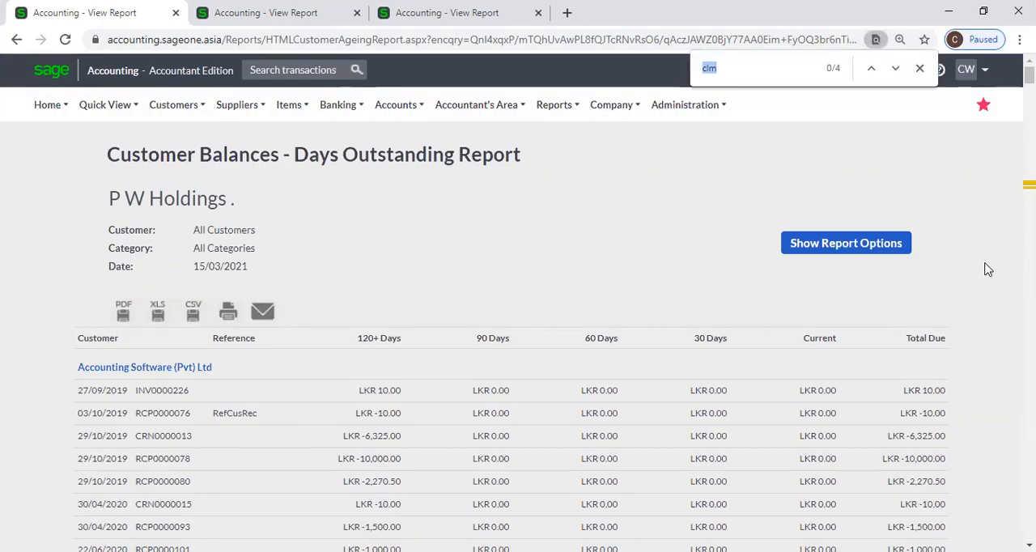
pyautogui.write('c')
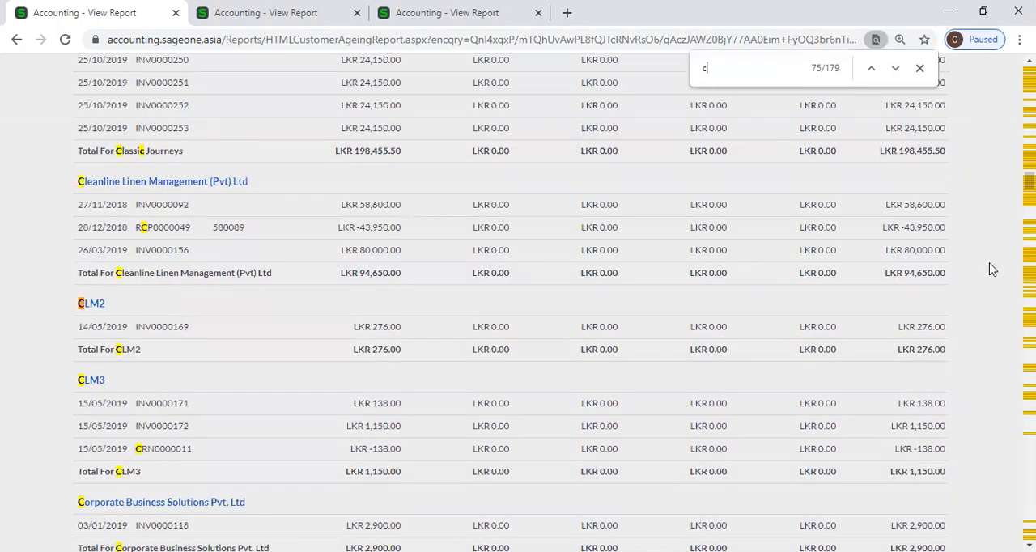
pyautogui.write('lm')
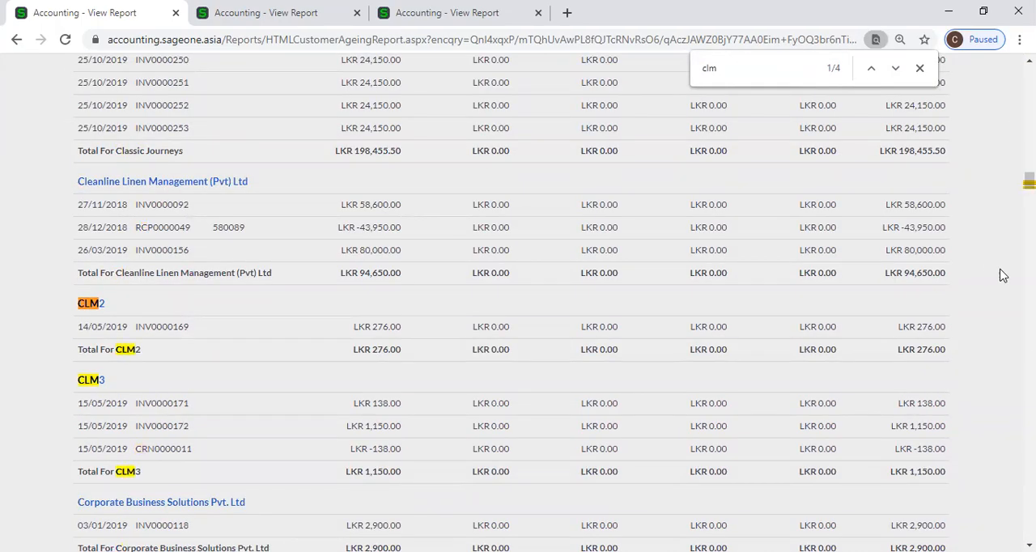
pyautogui.click(921, 69)
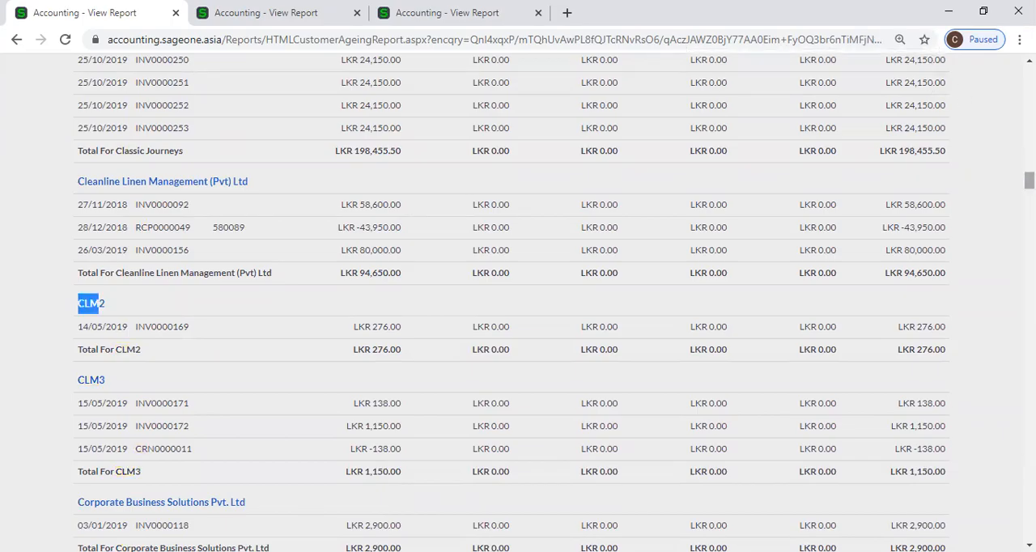
# Set the report's Run At Date to 31/12/2020.
pyautogui.press('Home')
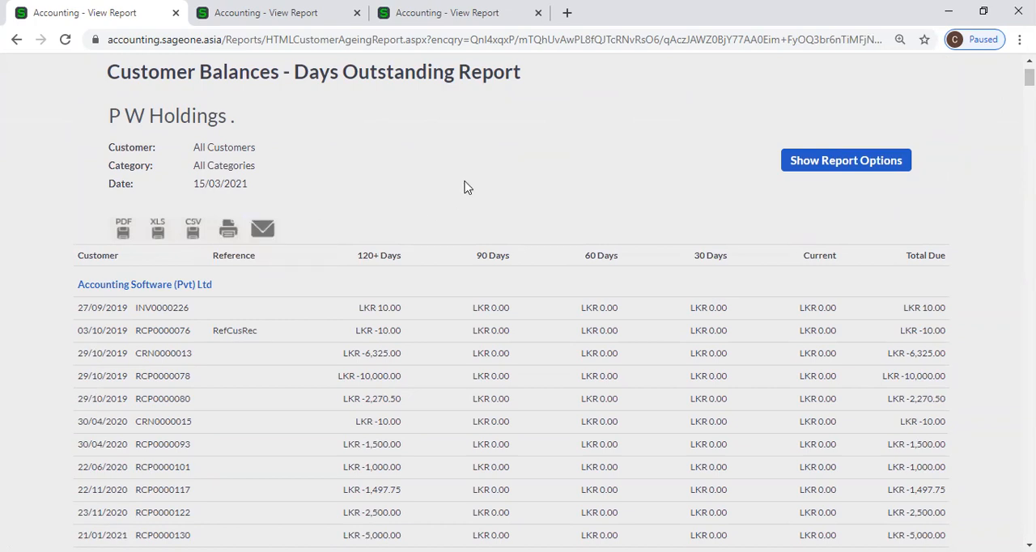
pyautogui.scroll(1, 465, 187)
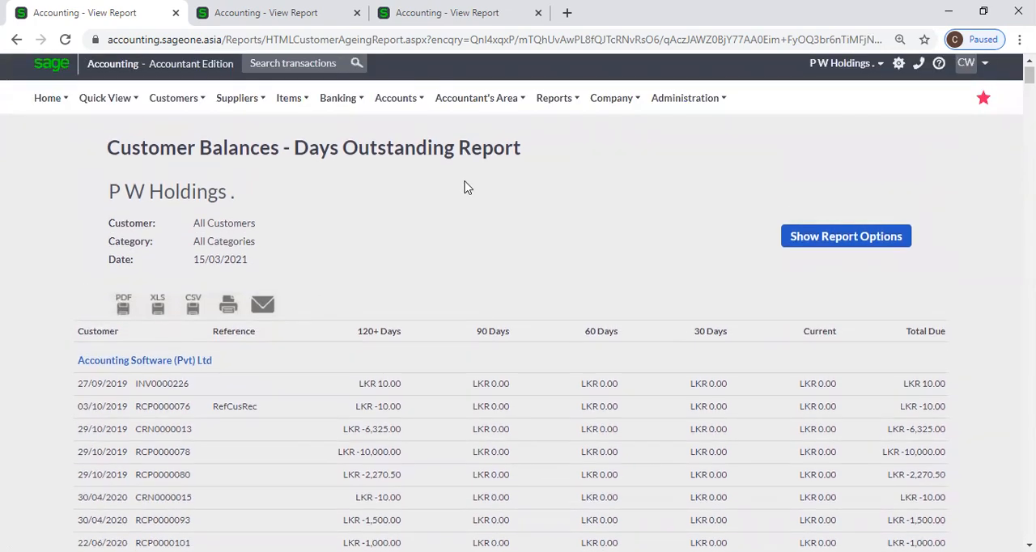
pyautogui.click(786, 235)
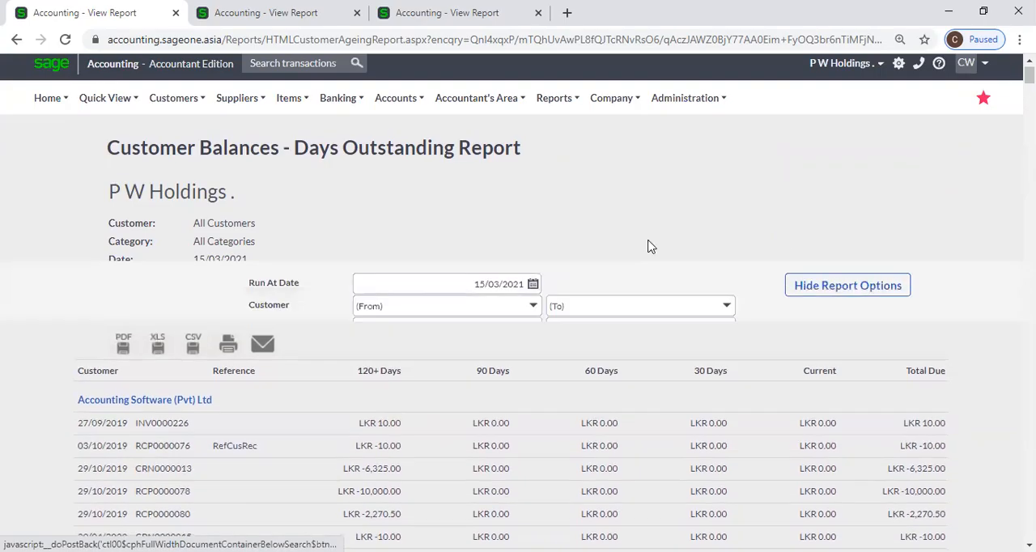
pyautogui.click(533, 238)
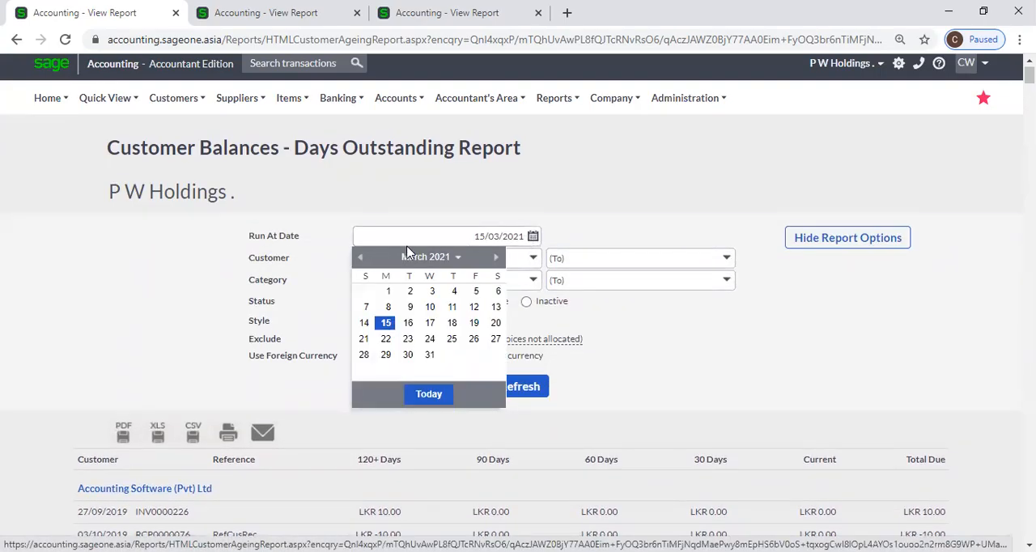
pyautogui.click(361, 258)
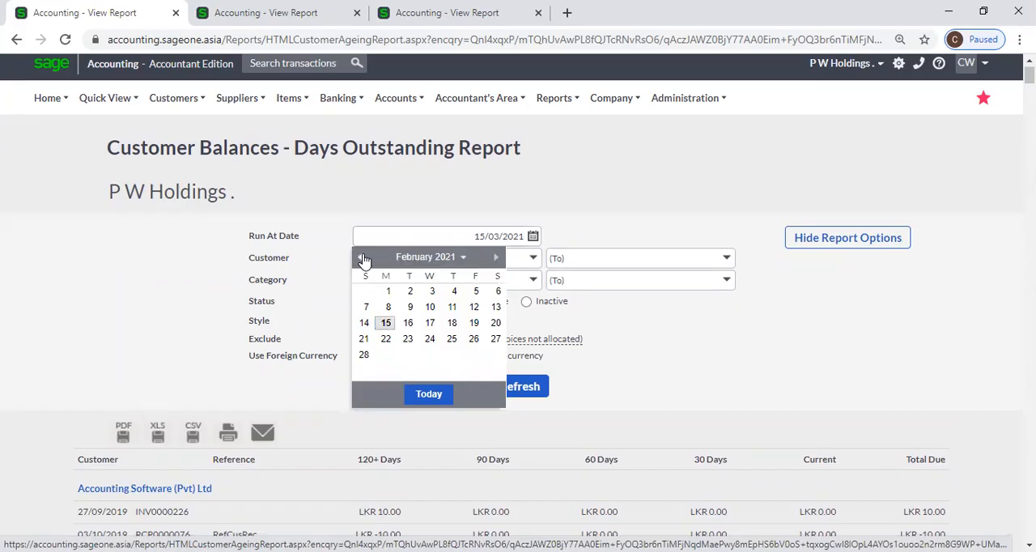
pyautogui.click(362, 257)
pyautogui.click(362, 257)
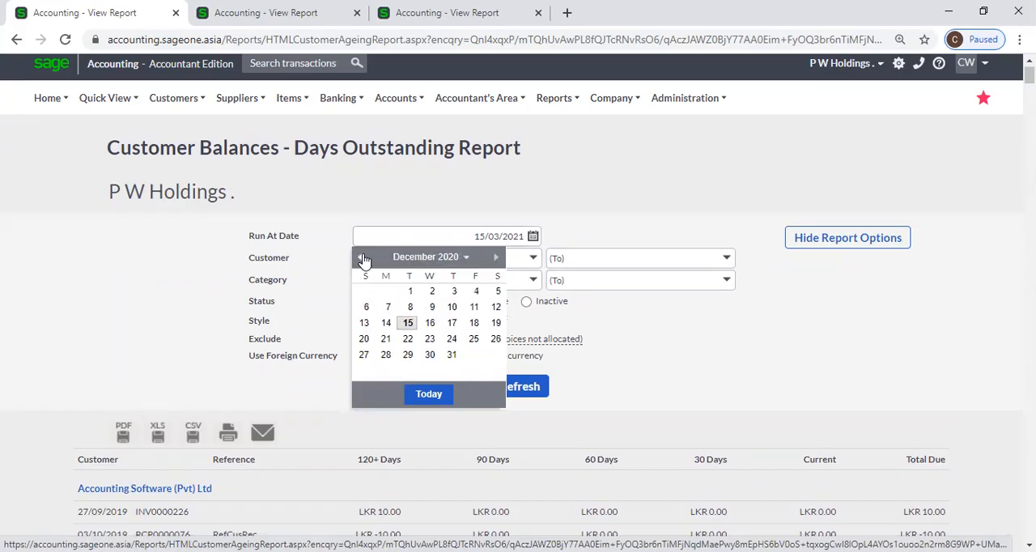
pyautogui.click(451, 357)
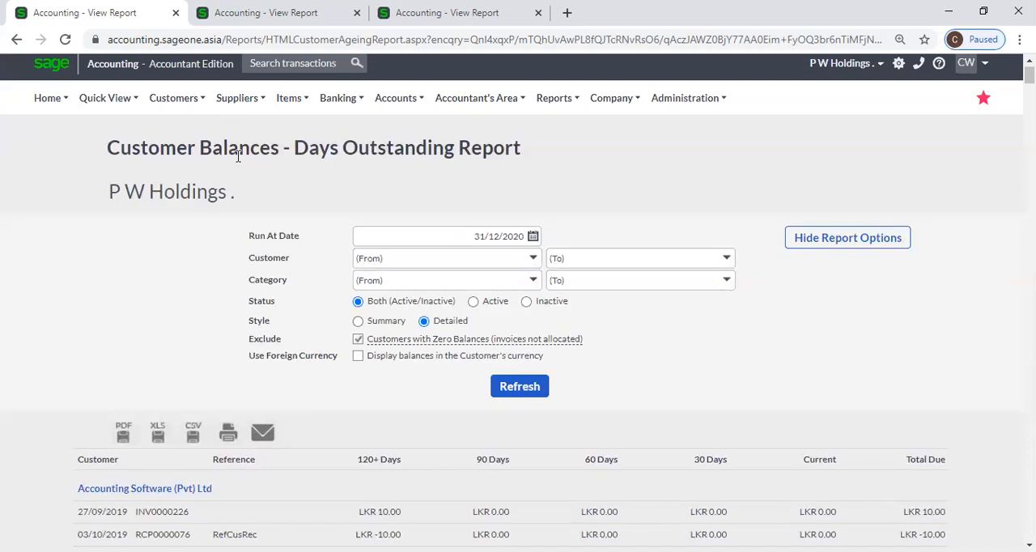
# Close the other two report tabs and bring up the list of available customer reports.
pyautogui.click(357, 12)
pyautogui.click(174, 98)
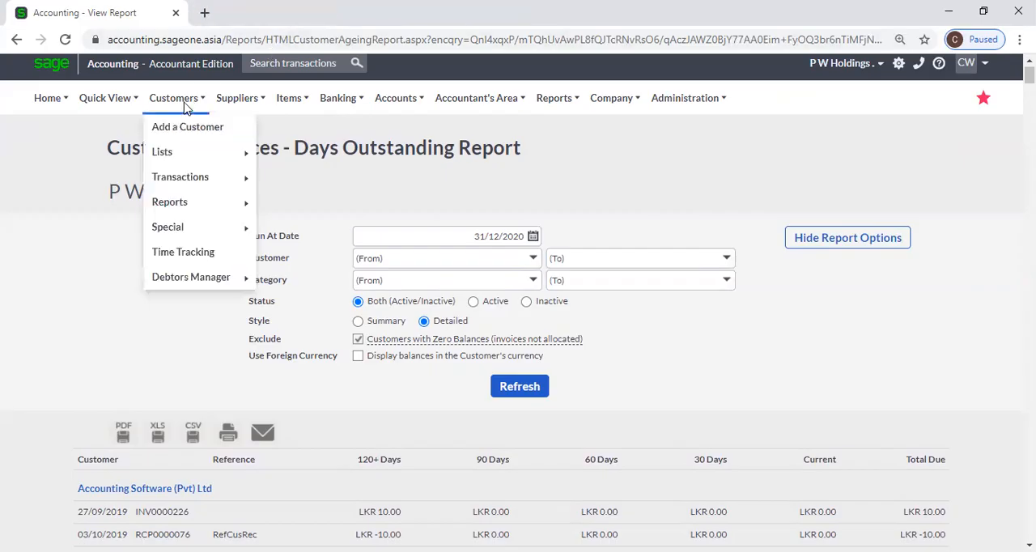
pyautogui.moveTo(204, 204)
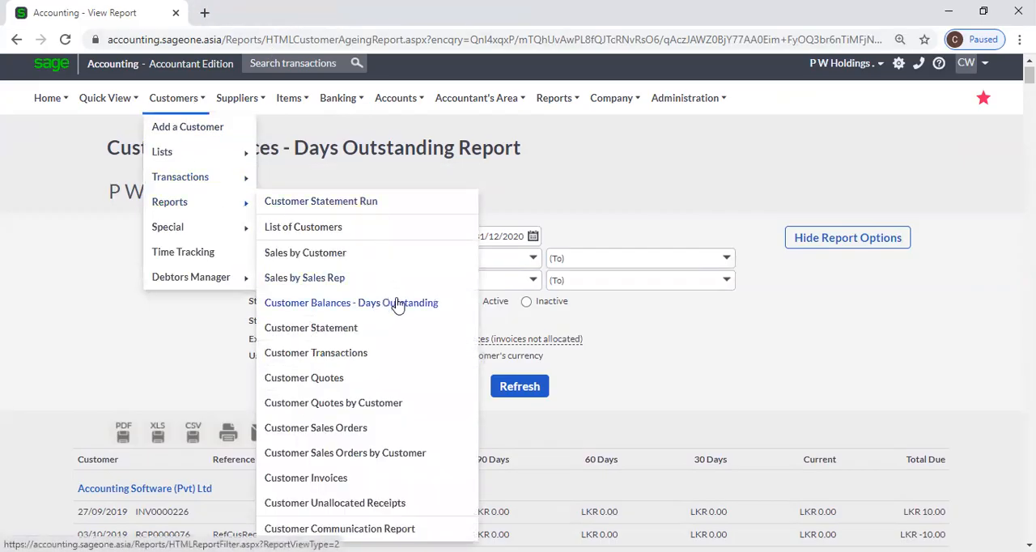
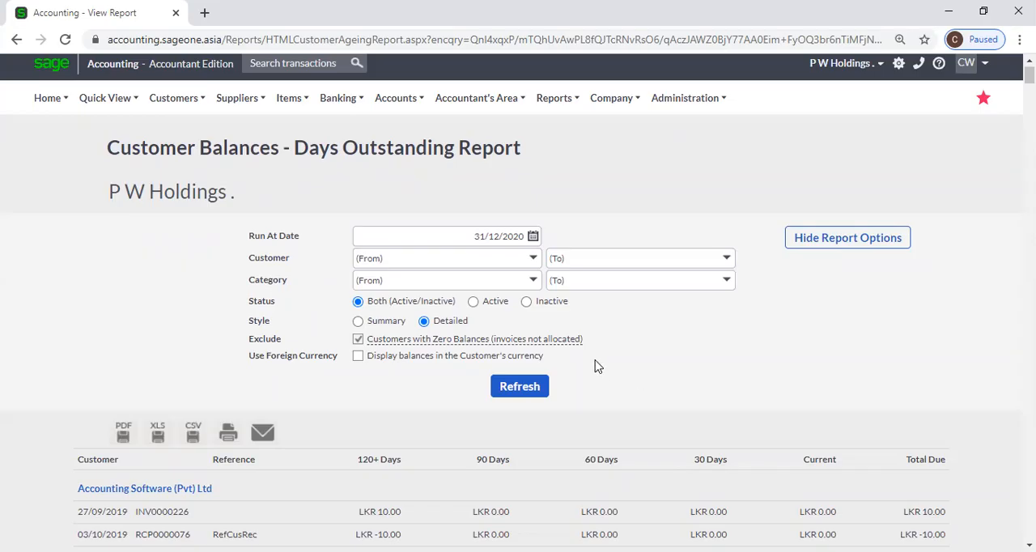
pyautogui.click(358, 340)
pyautogui.click(359, 356)
pyautogui.click(358, 339)
# Open the Customer Statement report for customers.
pyautogui.click(163, 100)
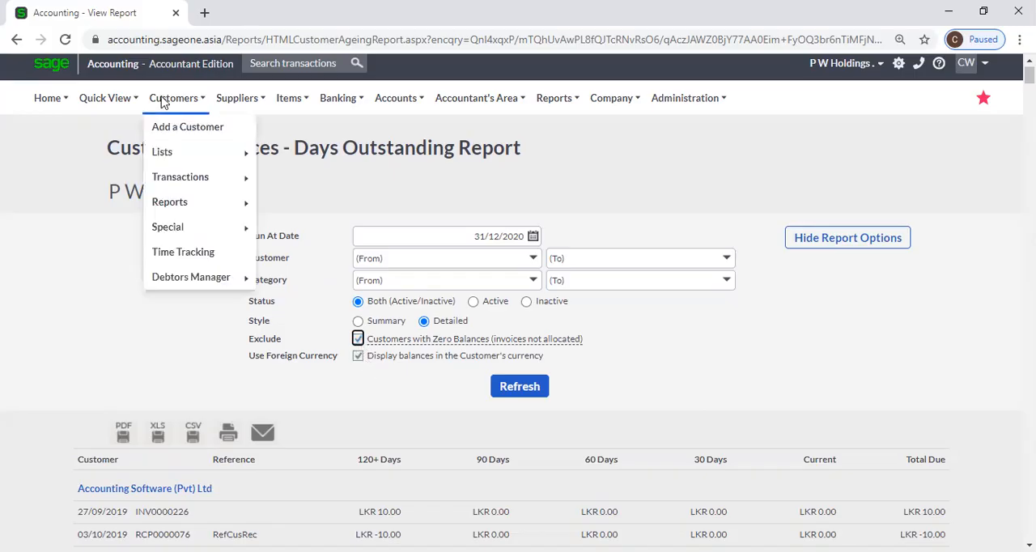
pyautogui.moveTo(171, 204)
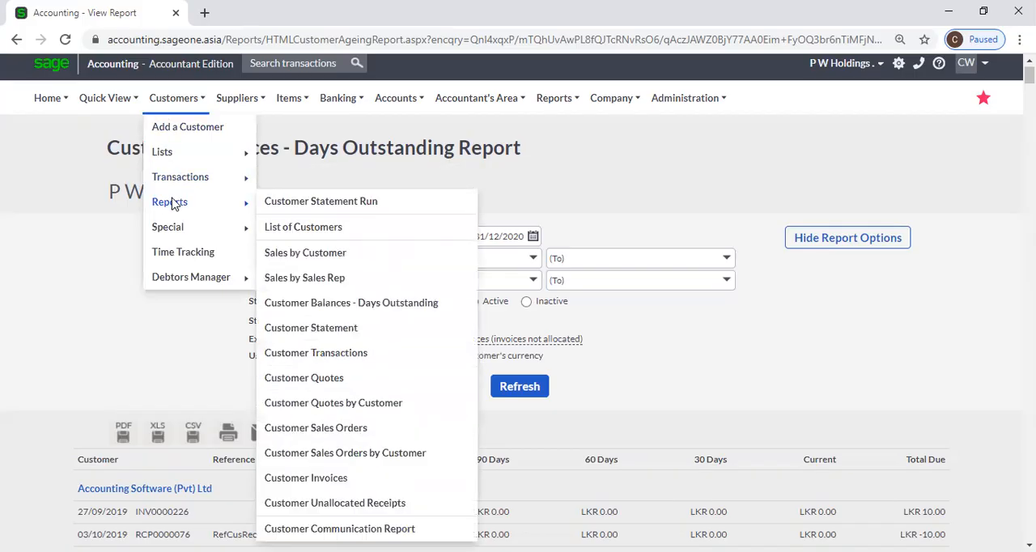
pyautogui.click(357, 332)
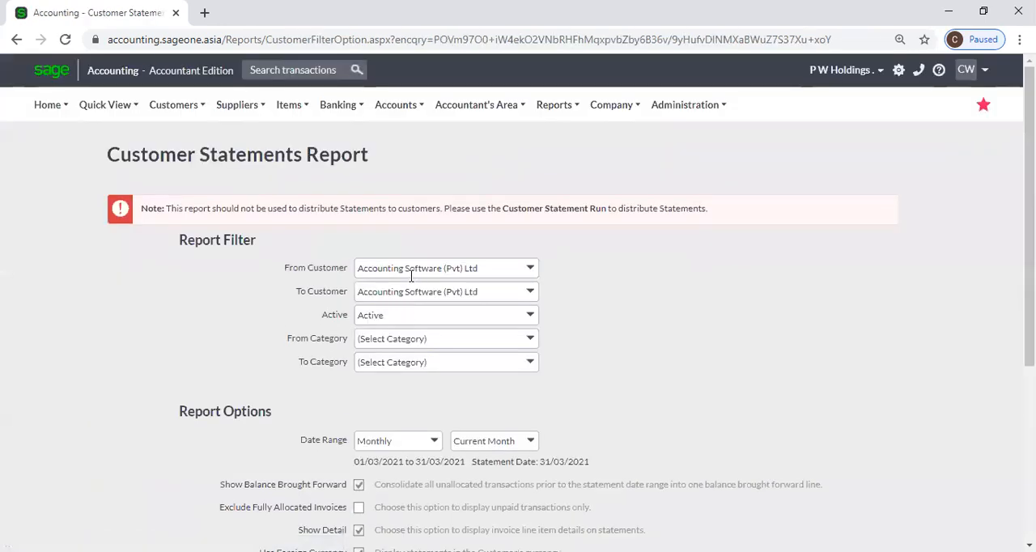
# Examine the Customer Statements Report's filters and options, including the Active status choices, date range, detail and exclusion settings.
pyautogui.click(172, 108)
pyautogui.moveTo(190, 210)
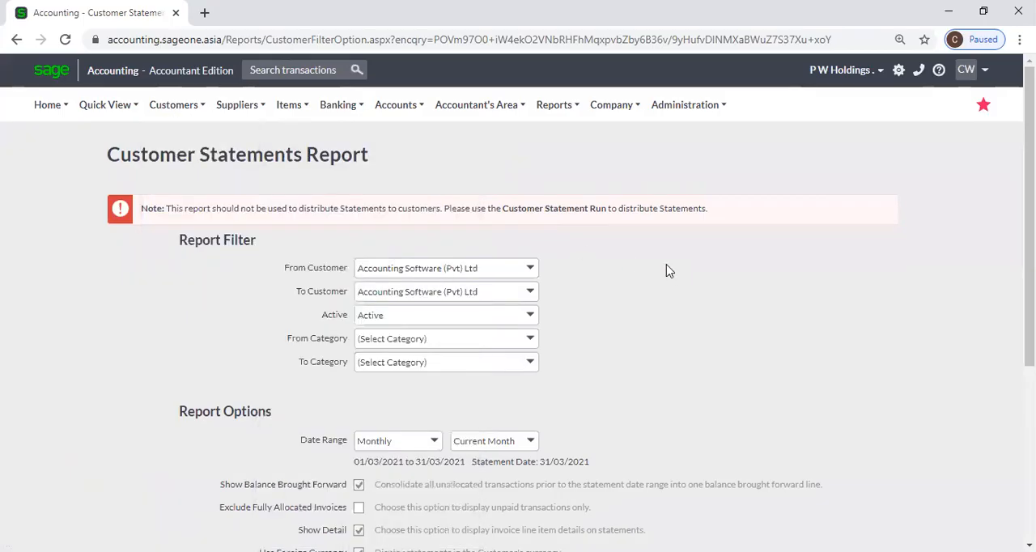
pyautogui.scroll(-1, 666, 271)
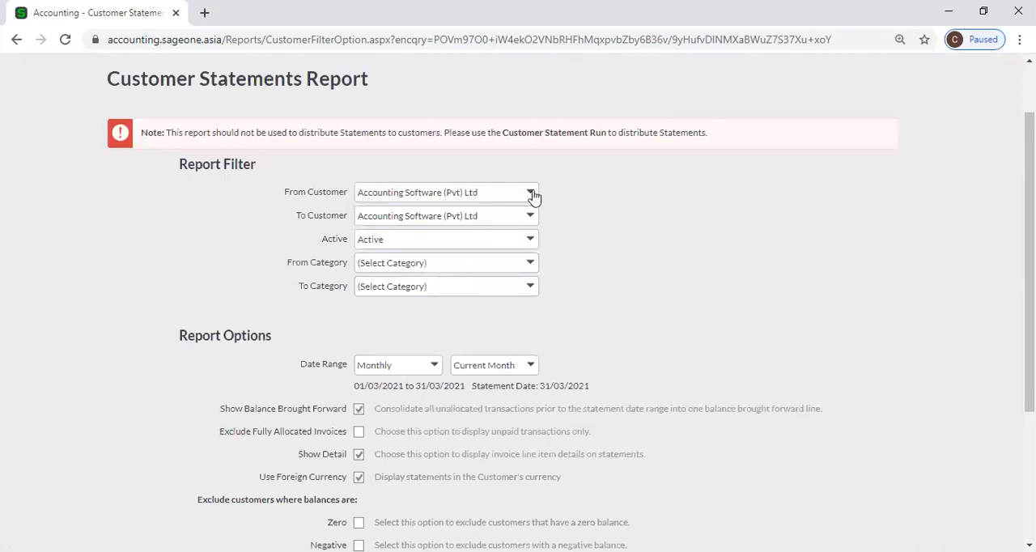
pyautogui.click(530, 240)
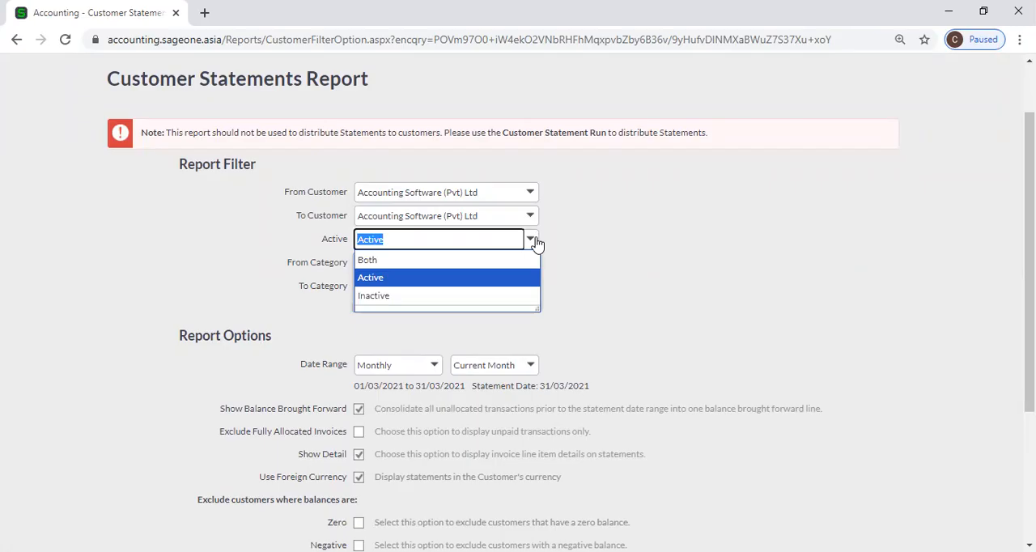
pyautogui.click(586, 232)
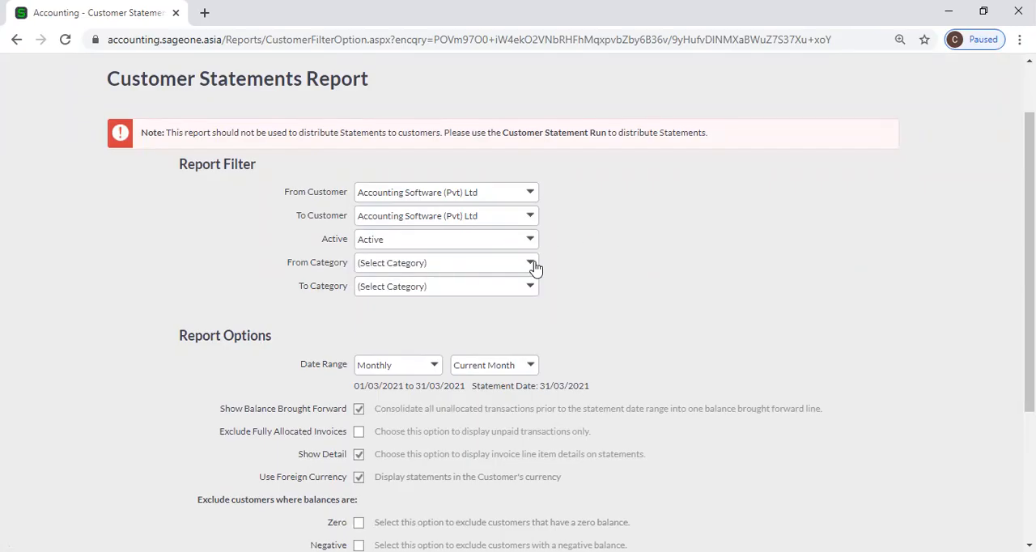
pyautogui.scroll(-2, 588, 262)
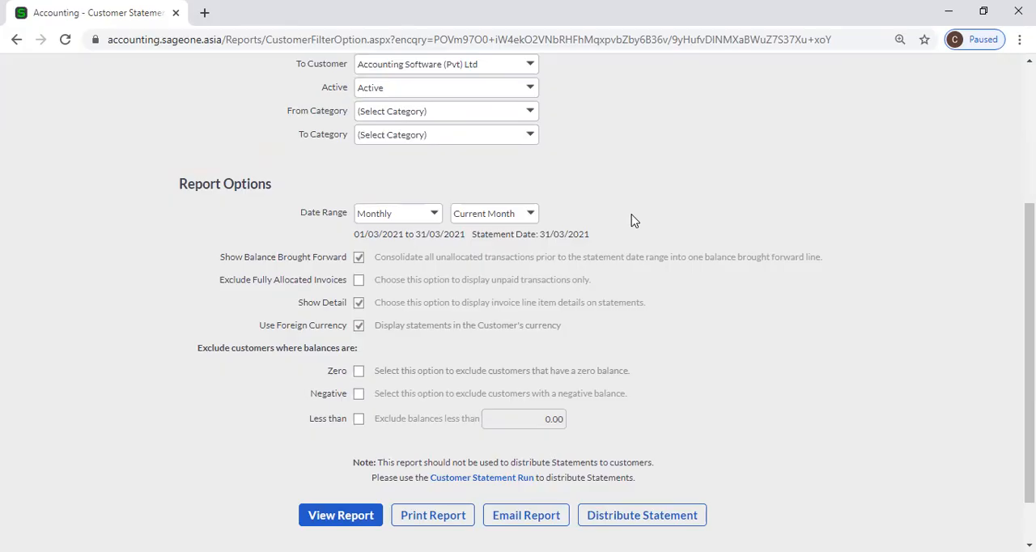
pyautogui.scroll(-1, 634, 221)
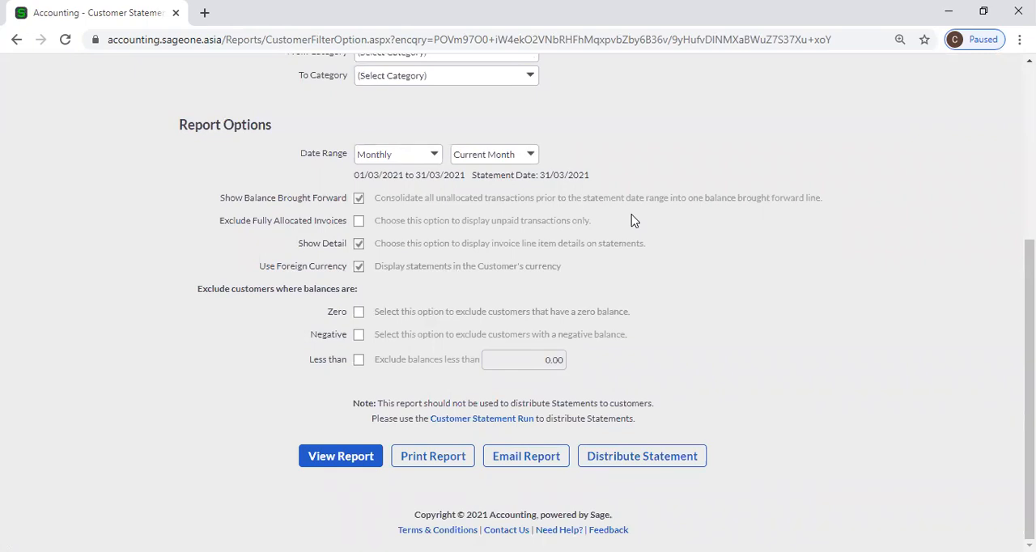
pyautogui.scroll(1, 634, 221)
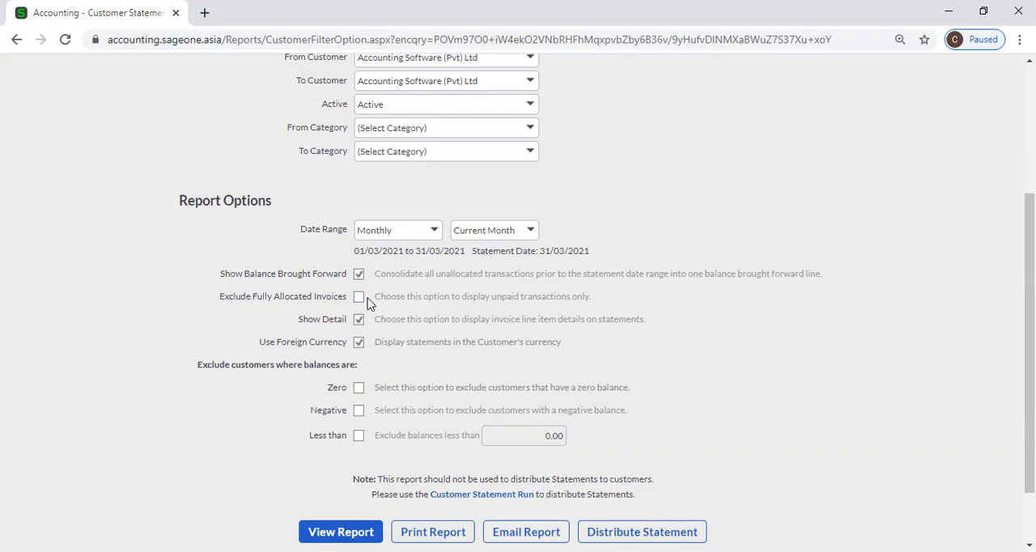
pyautogui.click(359, 320)
pyautogui.scroll(-1, 374, 350)
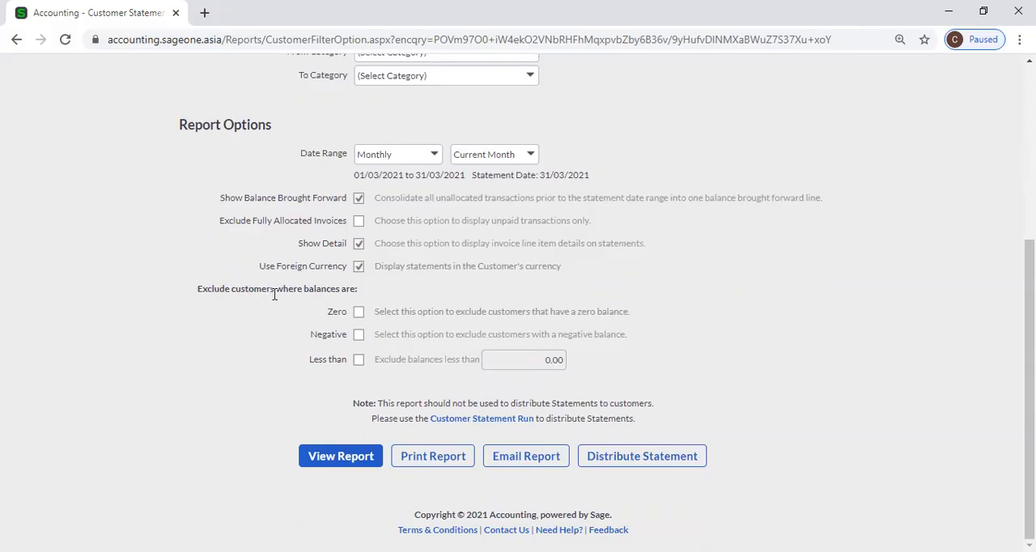
# Try the exclusions for Zero and Negative customer balances, switching each one on and off again.
pyautogui.click(358, 313)
pyautogui.click(358, 314)
pyautogui.click(359, 335)
pyautogui.click(359, 335)
# Exclude customers whose balances are less than 5,000.00.
pyautogui.click(359, 360)
pyautogui.click(521, 361)
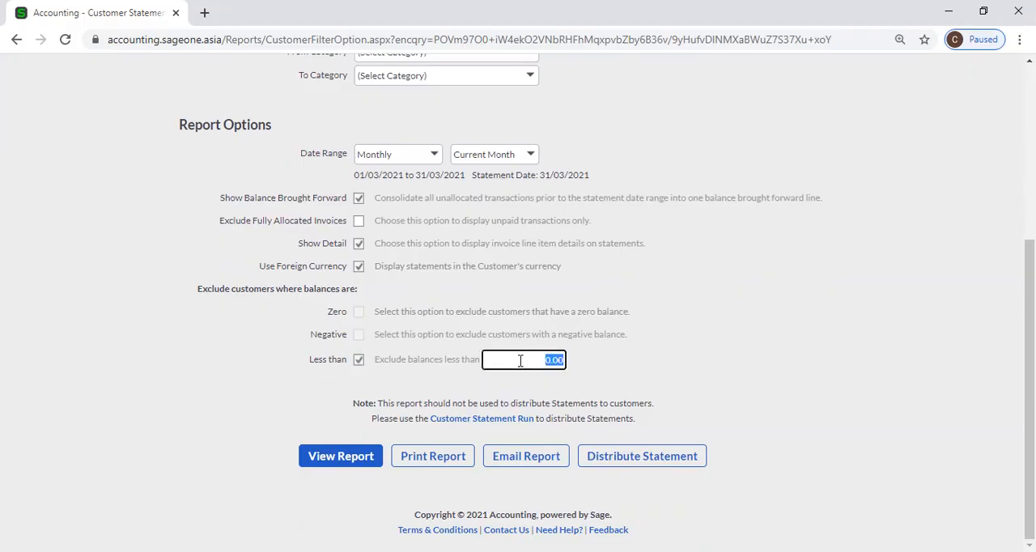
pyautogui.click(541, 356)
pyautogui.write('5,00')
pyautogui.click(708, 371)
# Try the Negative and Zero exclusions in place of the Less than exclusion, and clear all three exclusions.
pyautogui.click(359, 359)
pyautogui.click(358, 334)
pyautogui.click(359, 312)
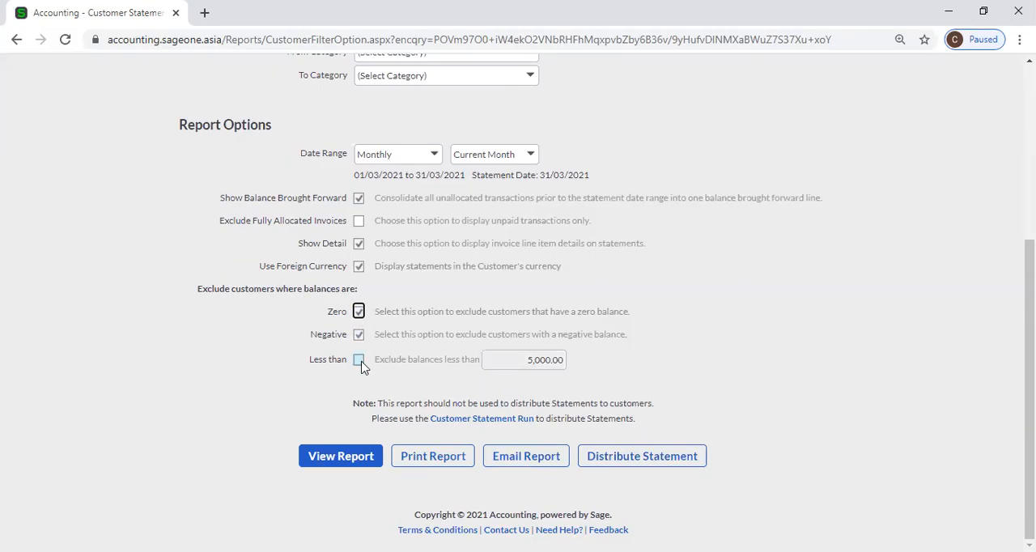
pyautogui.click(359, 359)
pyautogui.click(359, 359)
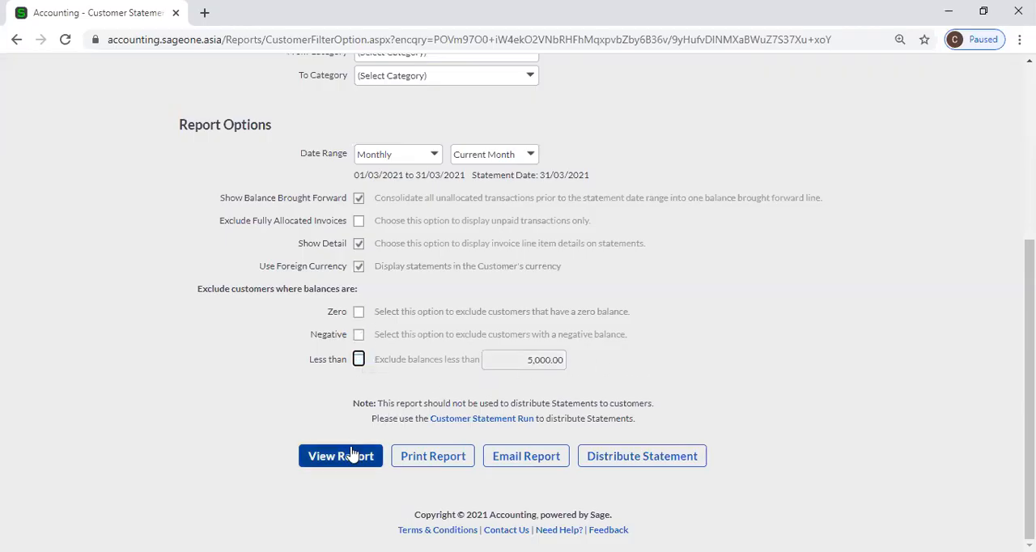
# Open the Customer Transactions report from the available customer reports.
pyautogui.scroll(4, 895, 363)
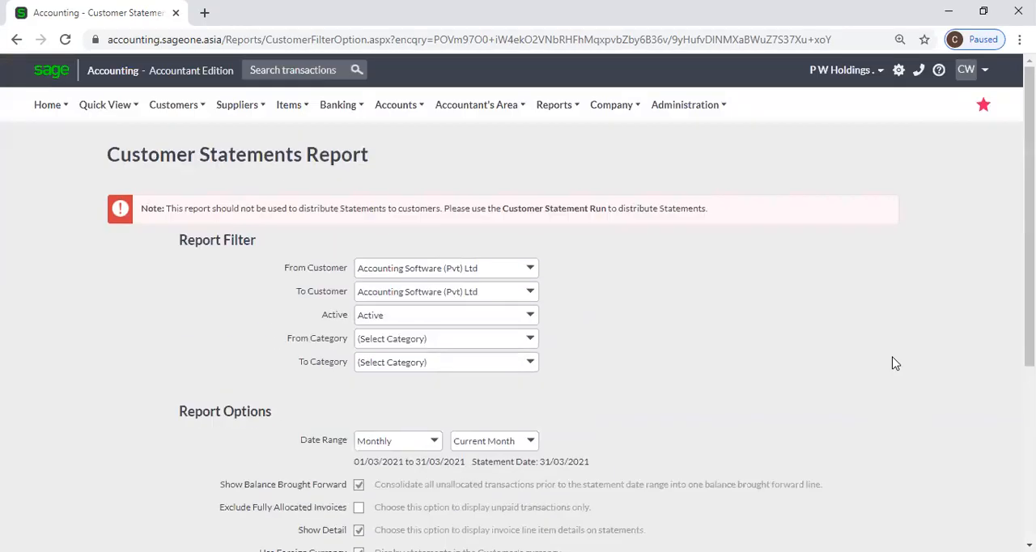
pyautogui.moveTo(232, 111)
pyautogui.moveTo(172, 103)
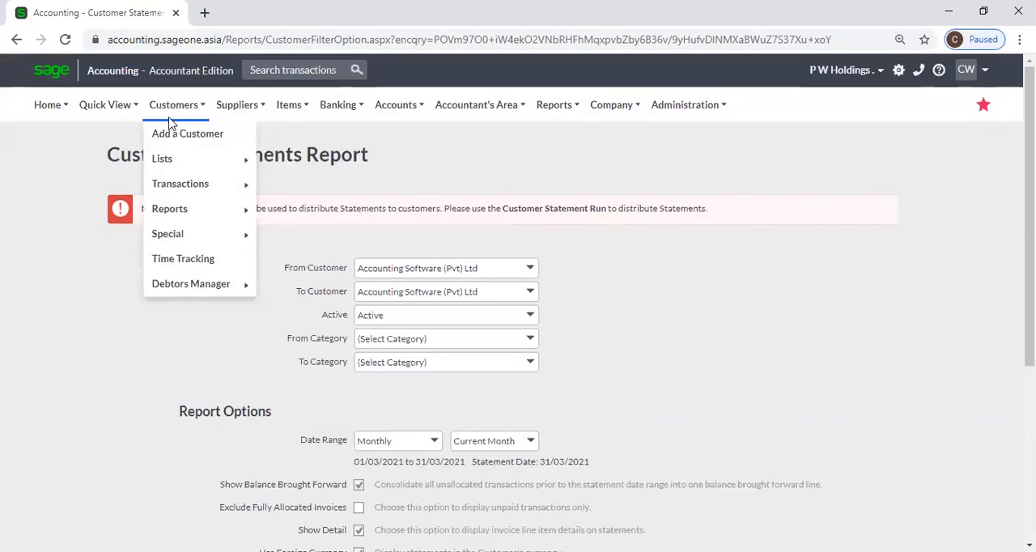
pyautogui.moveTo(169, 207)
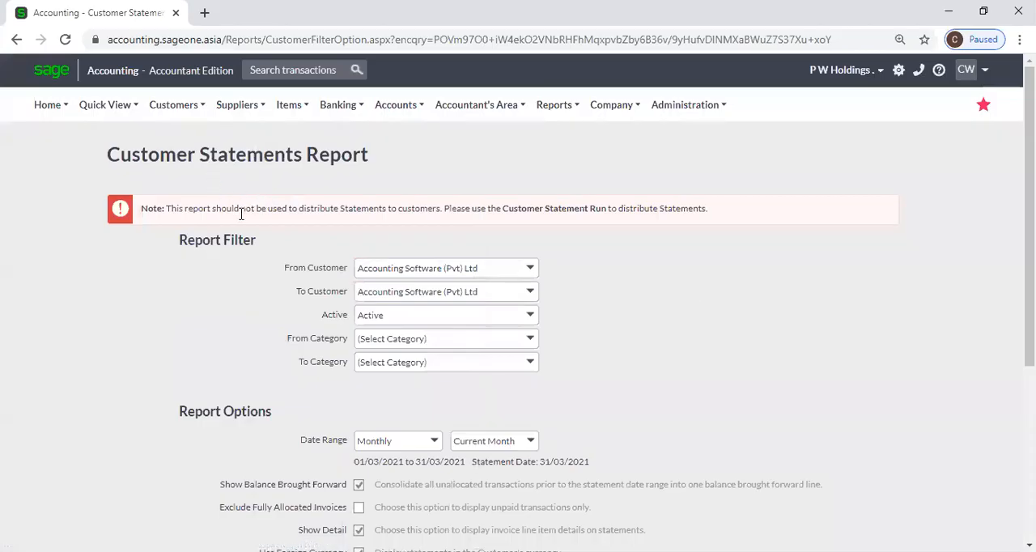
pyautogui.moveTo(170, 121)
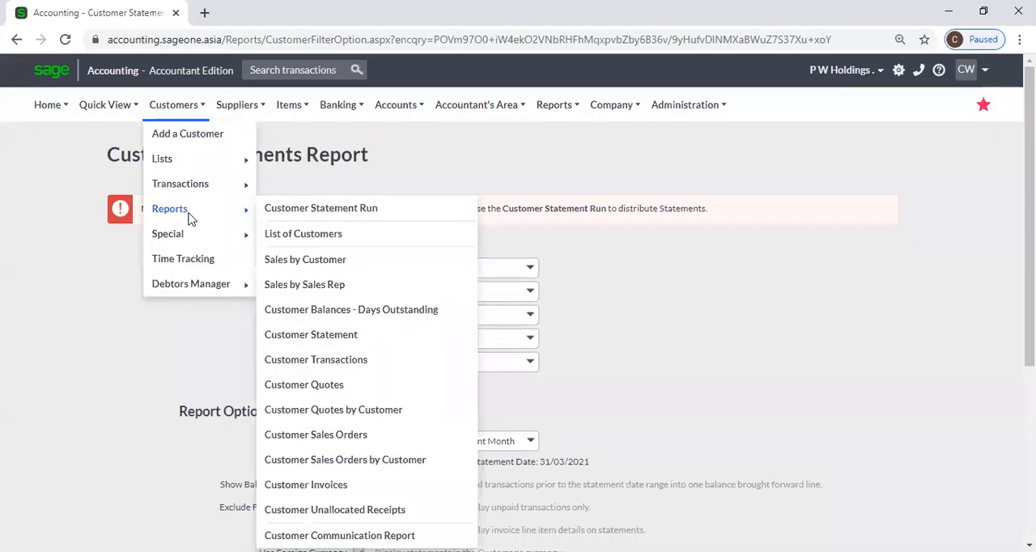
pyautogui.click(360, 361)
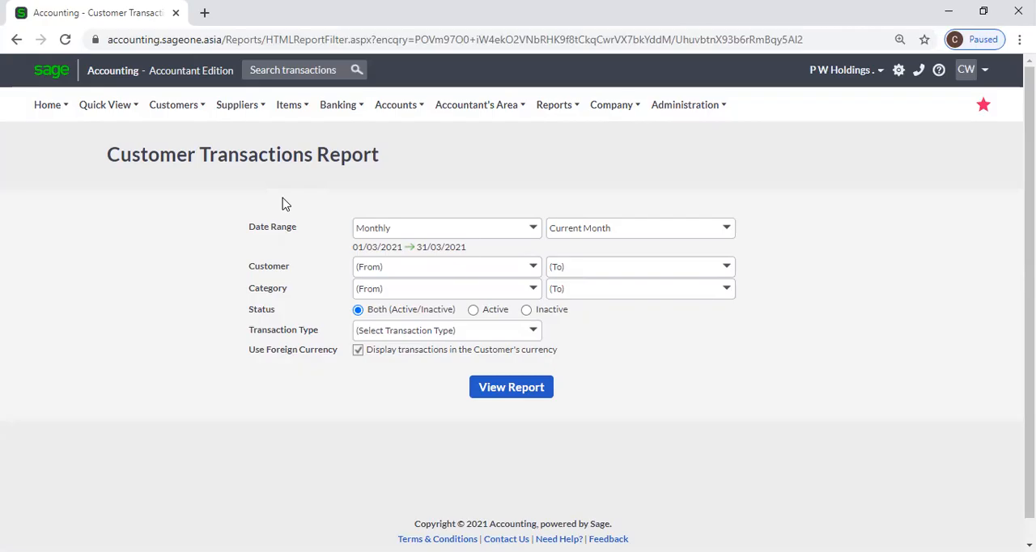
# Set the report's Date Range to Yearly for the Current Year.
pyautogui.click(531, 230)
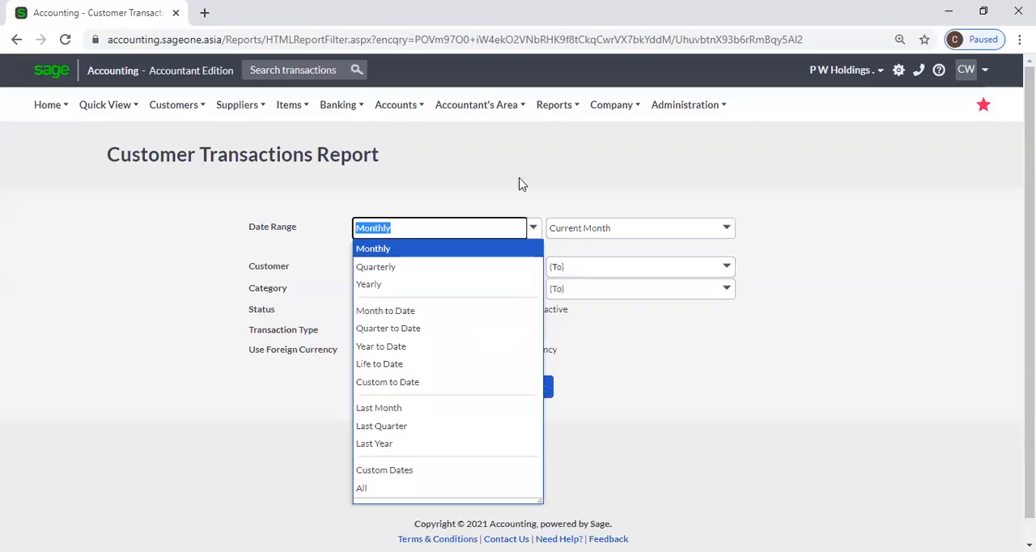
pyautogui.click(522, 185)
pyautogui.click(532, 233)
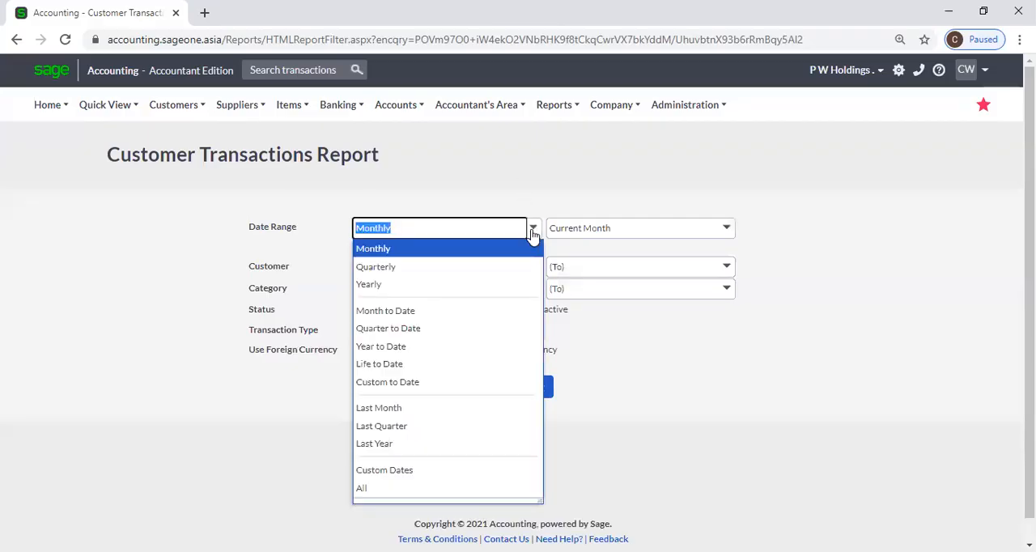
pyautogui.click(433, 284)
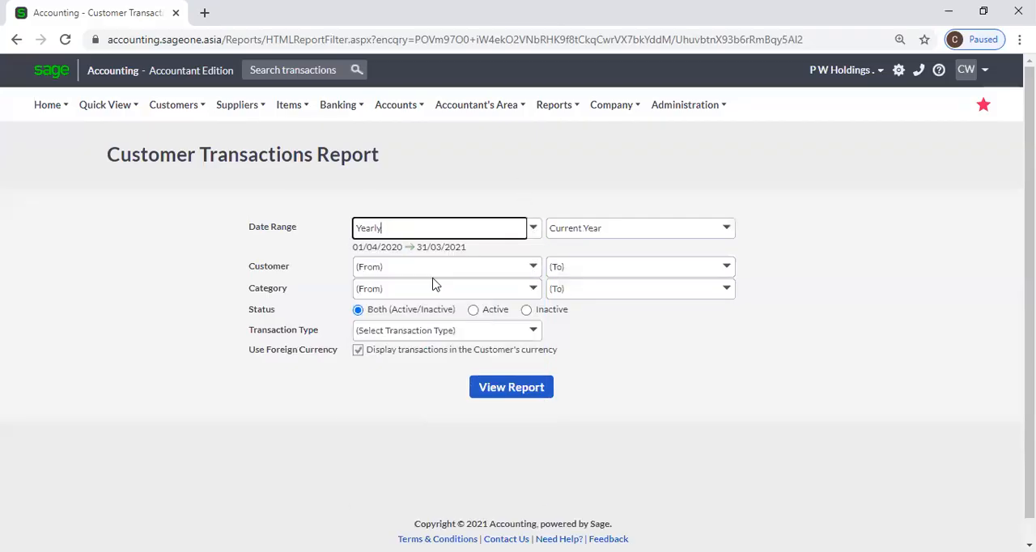
# Look through the available Customer, Category and Transaction Type filter choices without selecting any.
pyautogui.click(533, 269)
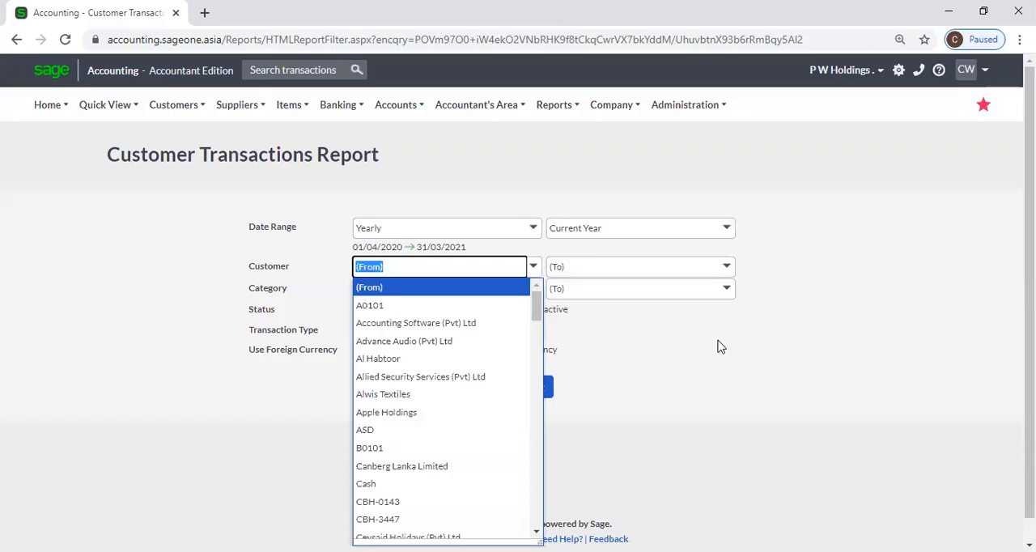
pyautogui.click(719, 346)
pyautogui.click(534, 290)
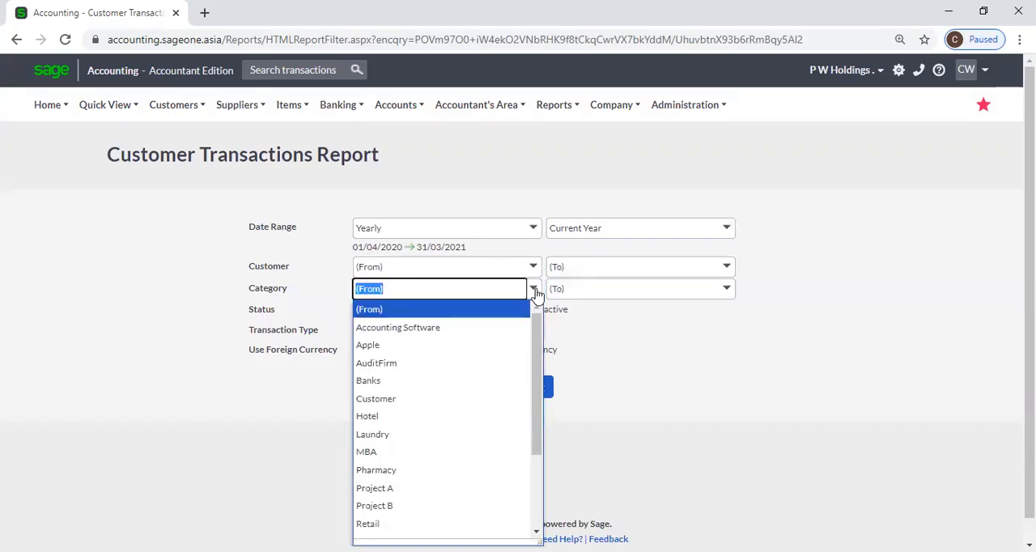
pyautogui.click(654, 364)
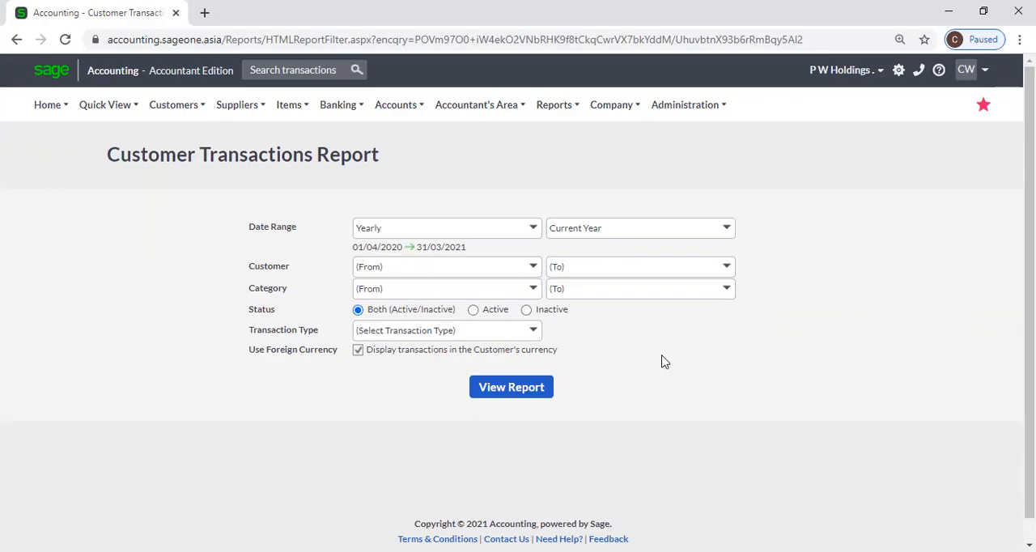
pyautogui.click(533, 331)
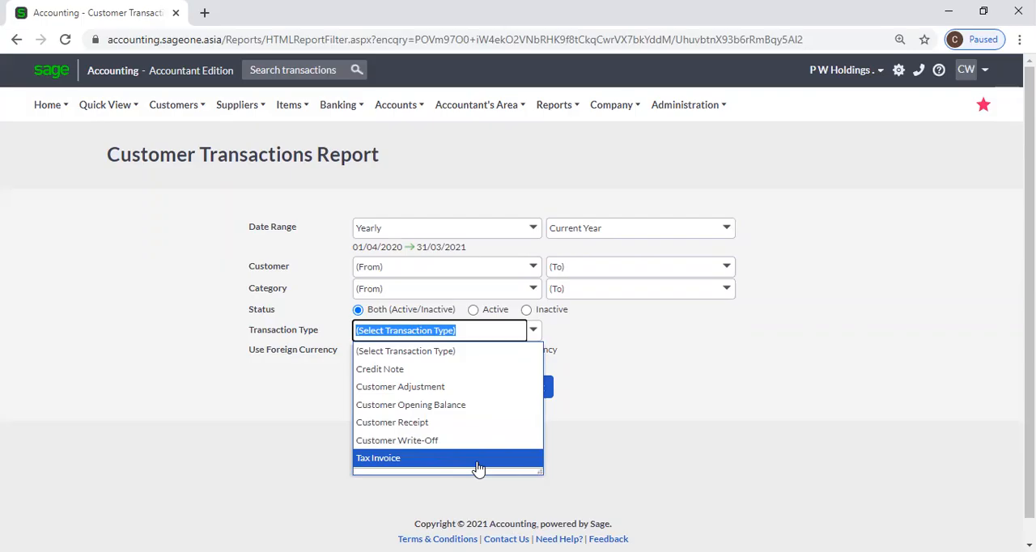
pyautogui.click(632, 418)
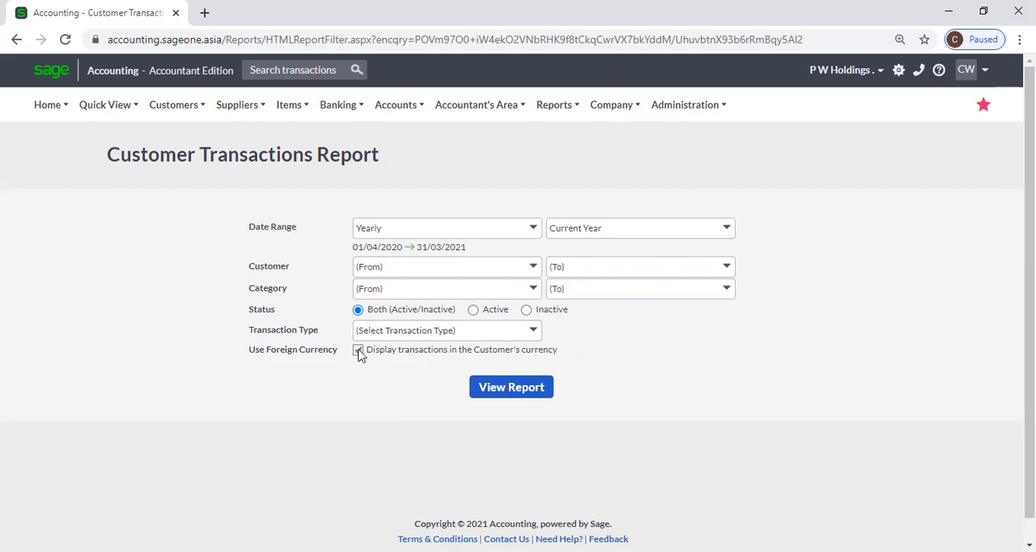
# Generate the Customer Transactions Report and examine its transactions and balances from the first customer to the last.
pyautogui.click(496, 392)
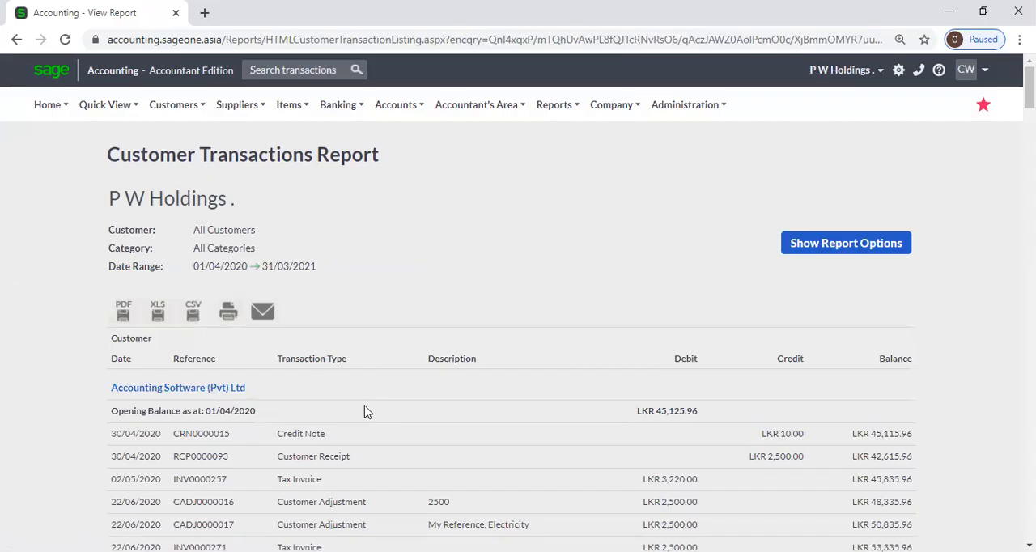
pyautogui.scroll(-2, 365, 412)
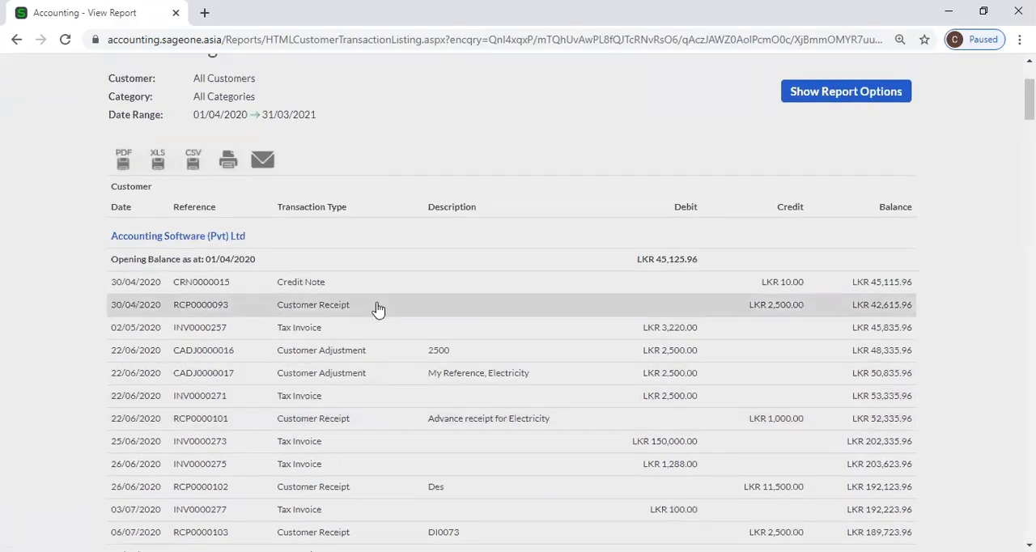
pyautogui.scroll(-10, 419, 334)
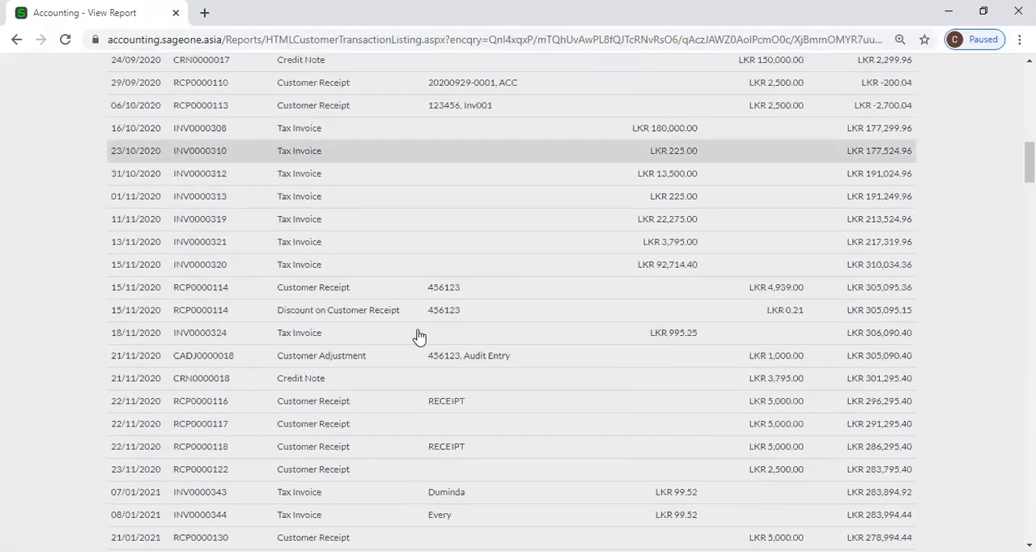
pyautogui.scroll(-5, 418, 334)
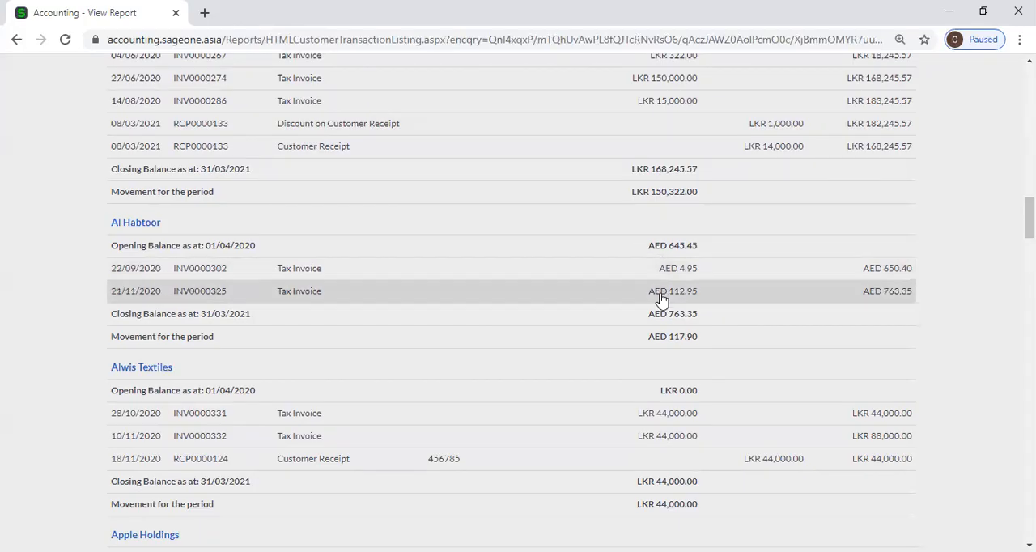
pyautogui.moveTo(1029, 217); pyautogui.dragTo(1029, 516)
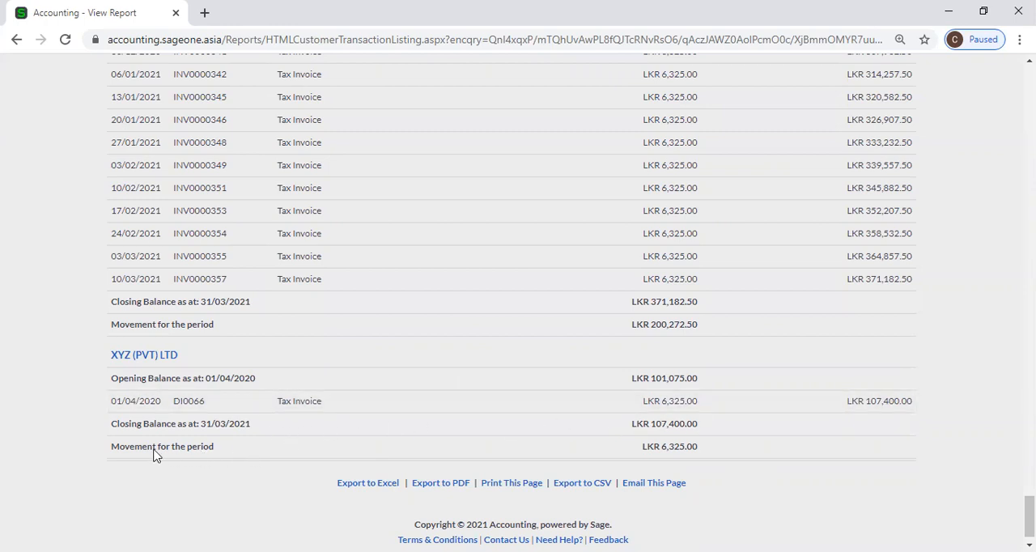
pyautogui.moveTo(1029, 518); pyautogui.dragTo(1029, 109)
pyautogui.scroll(4, 586, 212)
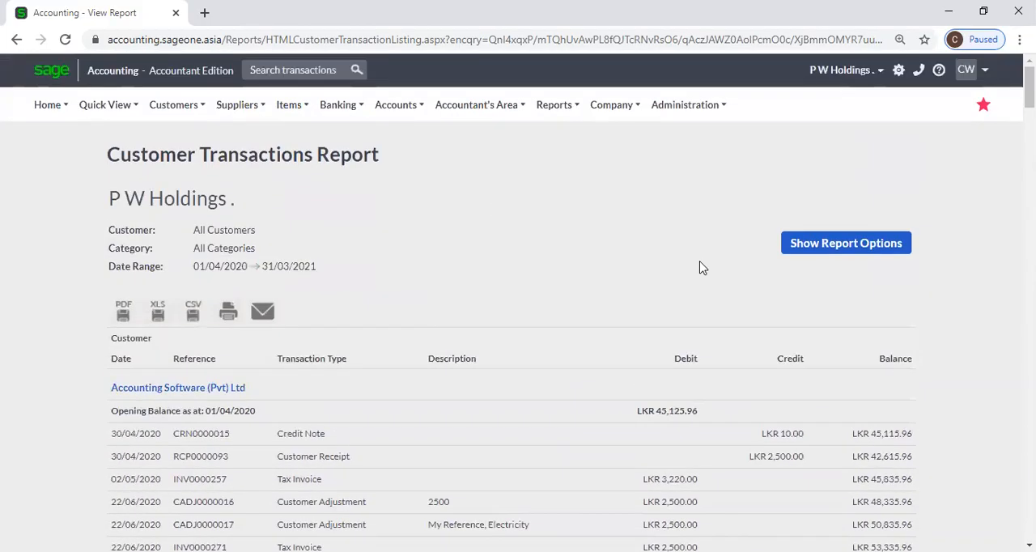
# Regenerate the report with the display of transactions in the Customer's currency turned off.
pyautogui.click(810, 255)
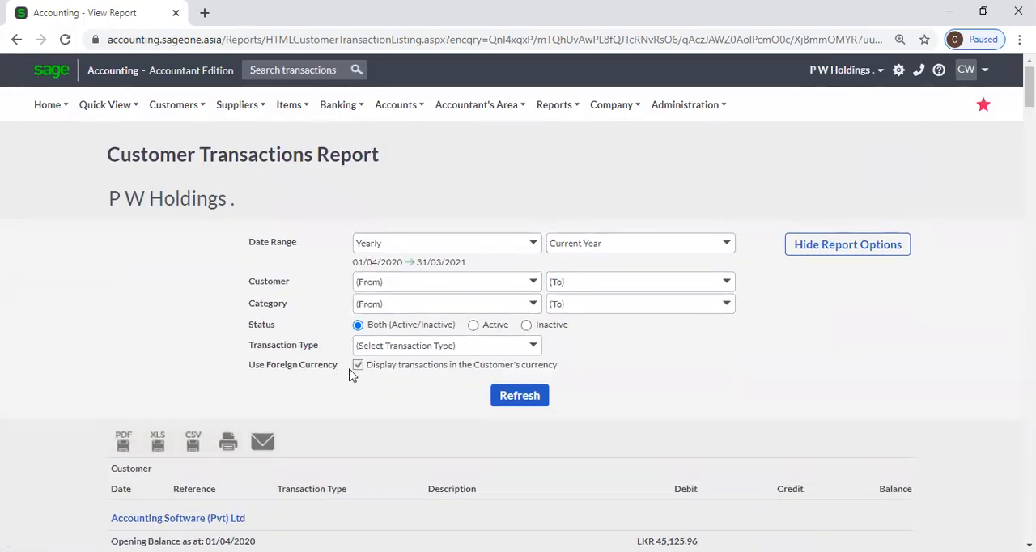
pyautogui.click(358, 365)
pyautogui.click(520, 395)
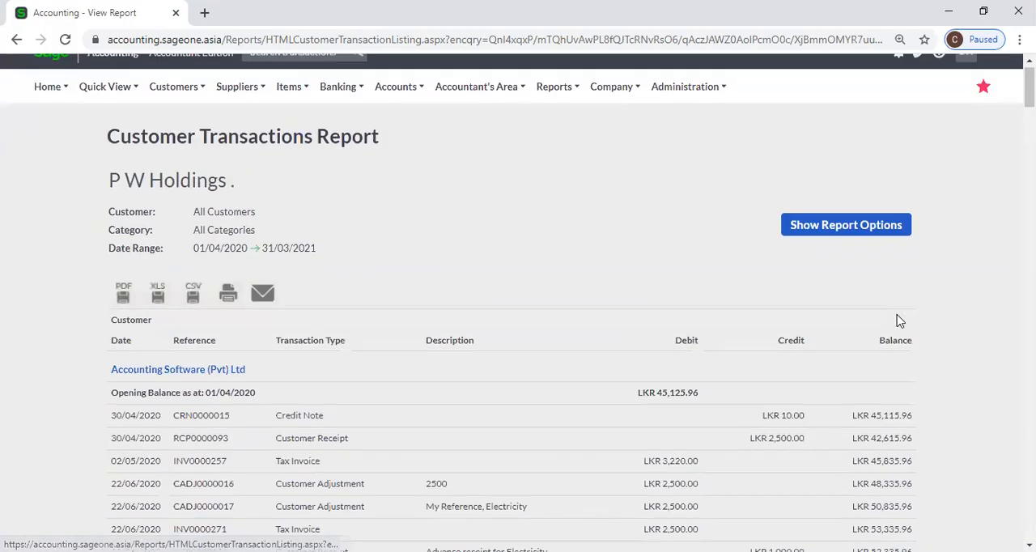
# Examine the regenerated Customer Transactions Report down to its Grand Total and back to the start.
pyautogui.scroll(-6, 895, 243)
pyautogui.moveTo(1030, 123); pyautogui.dragTo(1030, 519)
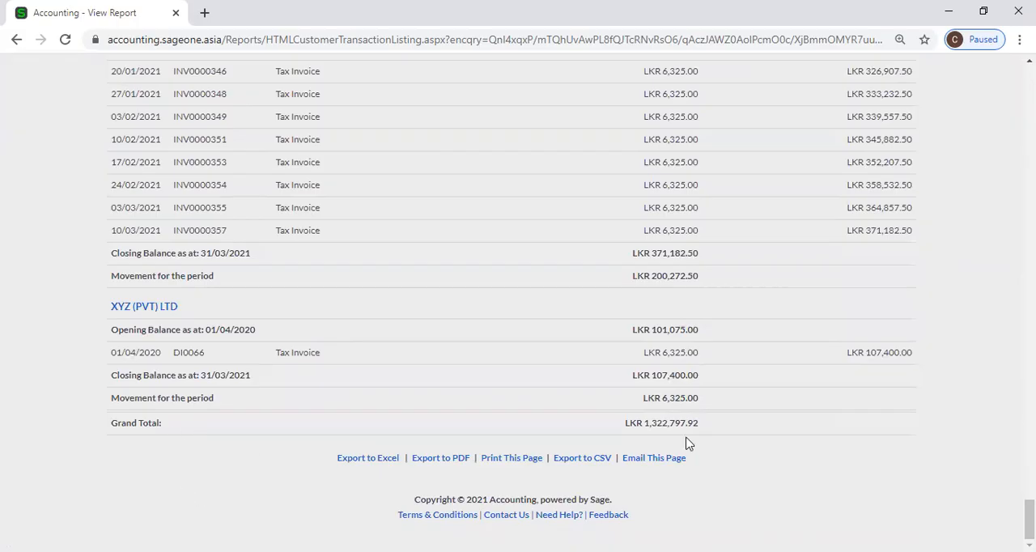
pyautogui.scroll(15, 686, 443)
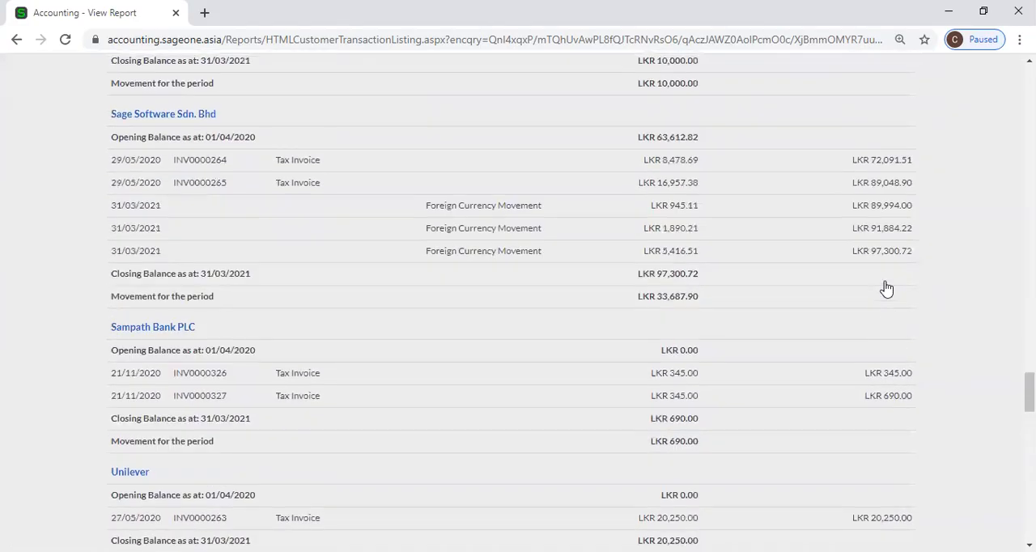
pyautogui.scroll(10, 887, 289)
pyautogui.scroll(5, 887, 289)
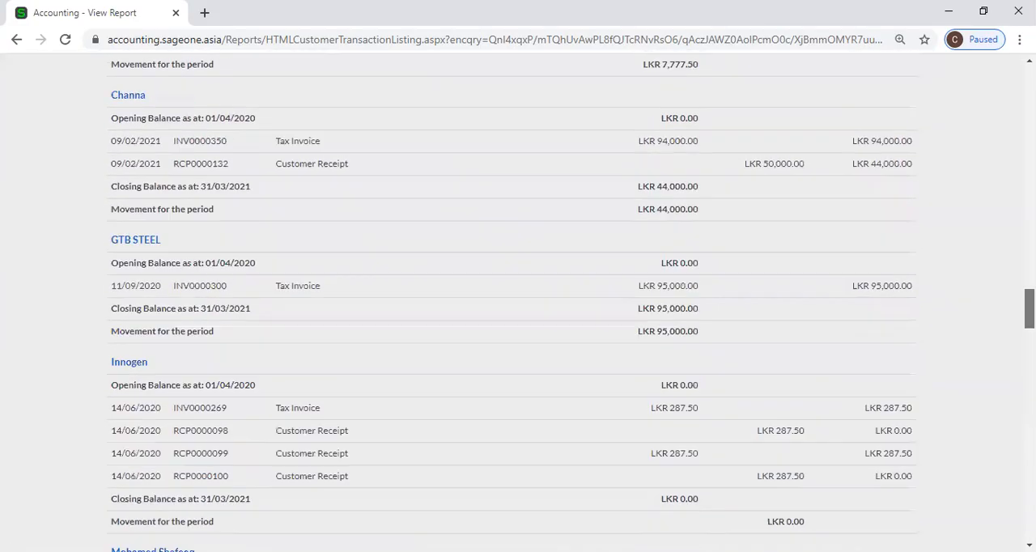
pyautogui.scroll(20, 887, 289)
# Open the filter options for the Customer Quotes report.
pyautogui.moveTo(269, 108)
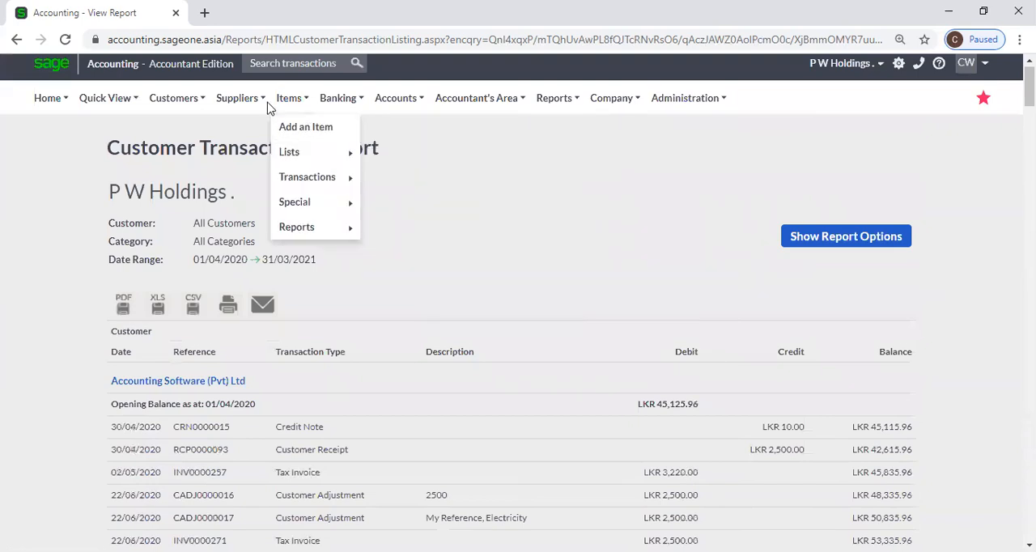
pyautogui.moveTo(185, 99)
pyautogui.moveTo(194, 209)
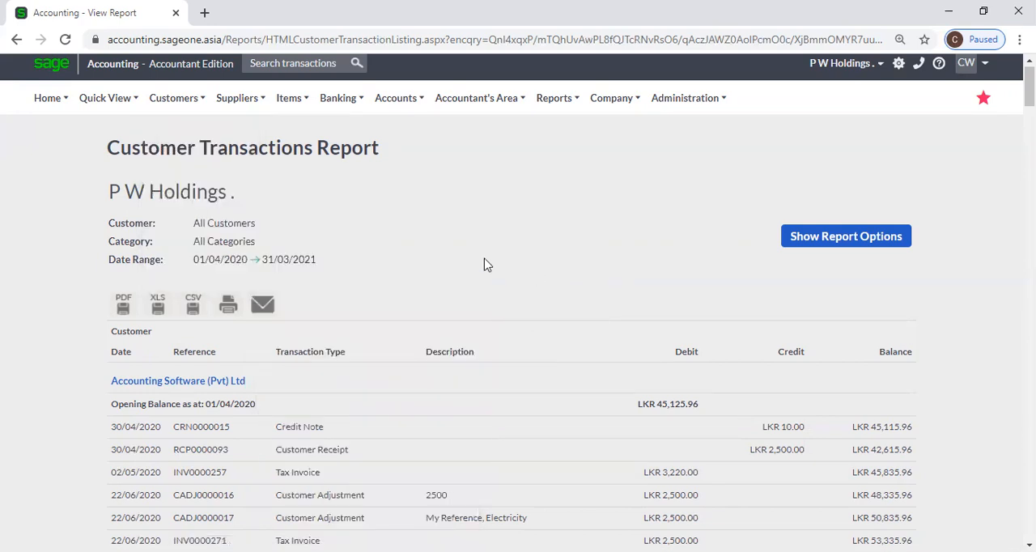
pyautogui.moveTo(177, 113)
pyautogui.moveTo(180, 209)
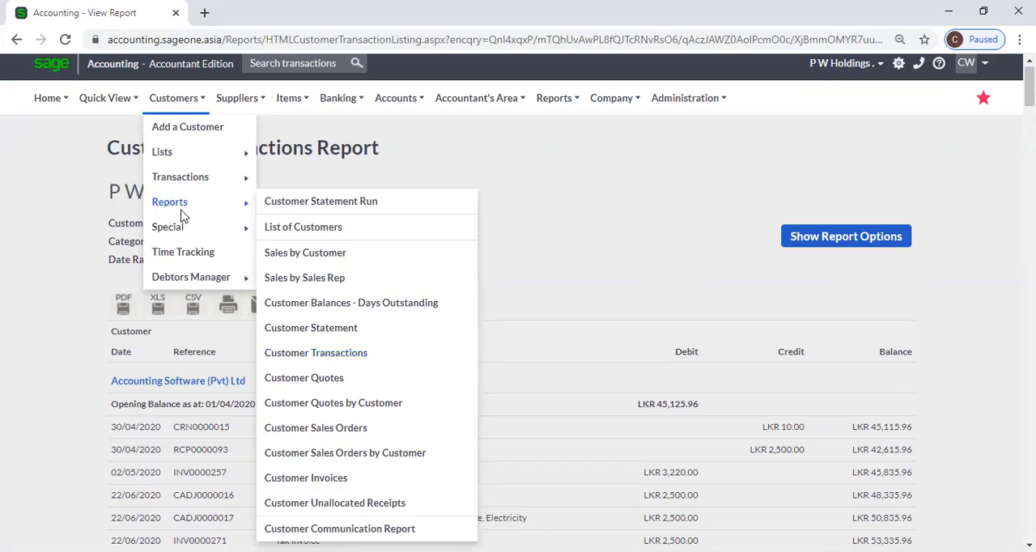
pyautogui.click(372, 384)
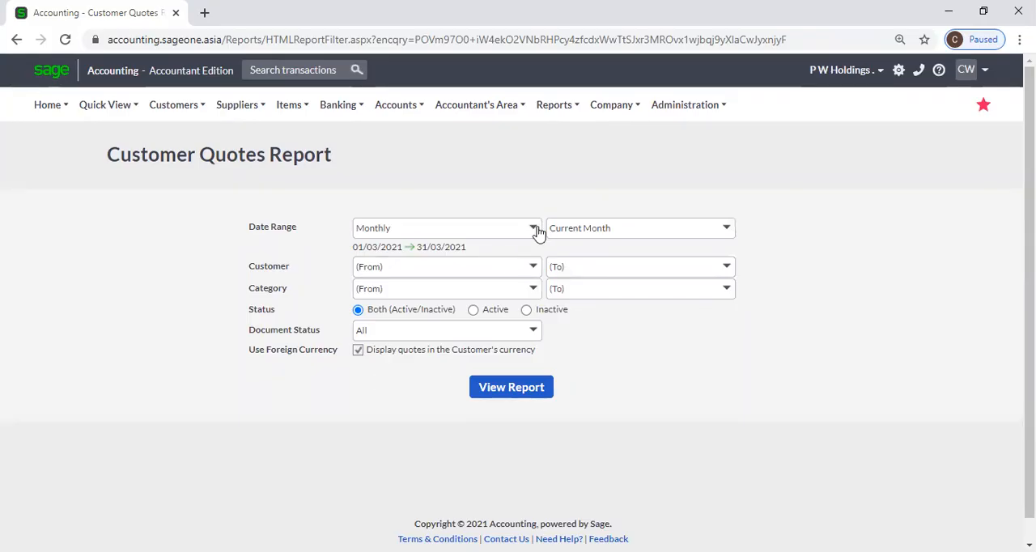
# Look through the Customer, Category and Document Status choices of the Customer Quotes Report without selecting any.
pyautogui.click(535, 266)
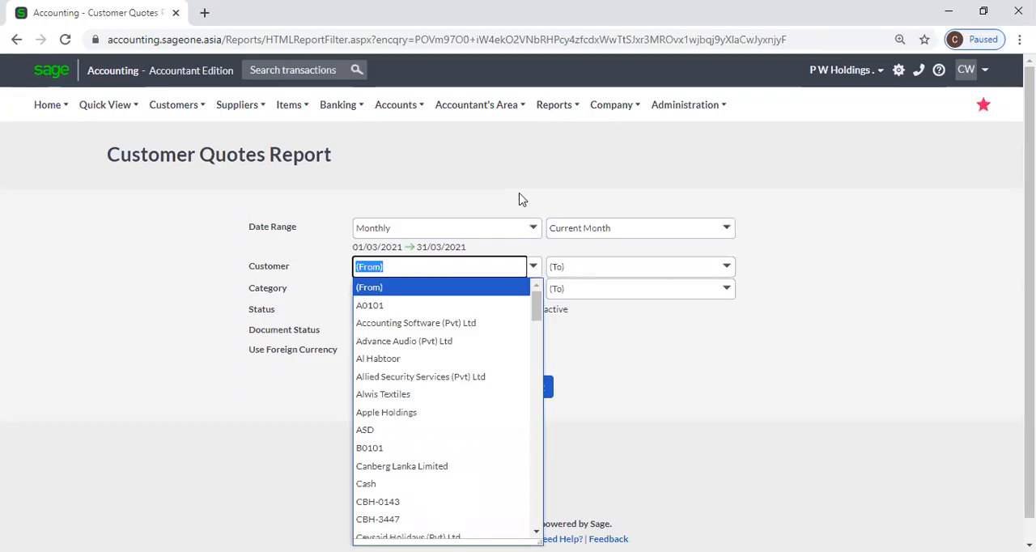
pyautogui.click(520, 199)
pyautogui.click(534, 288)
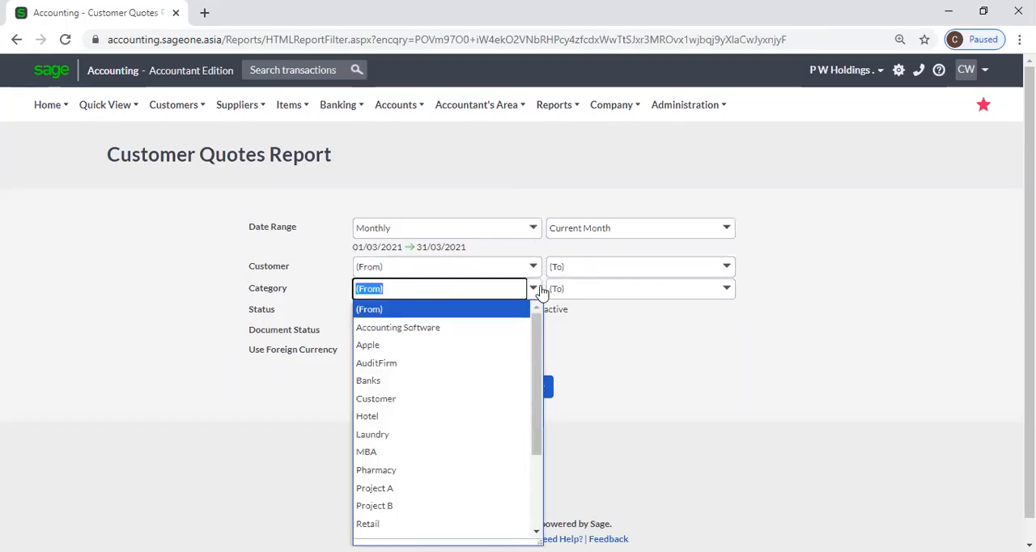
pyautogui.click(625, 348)
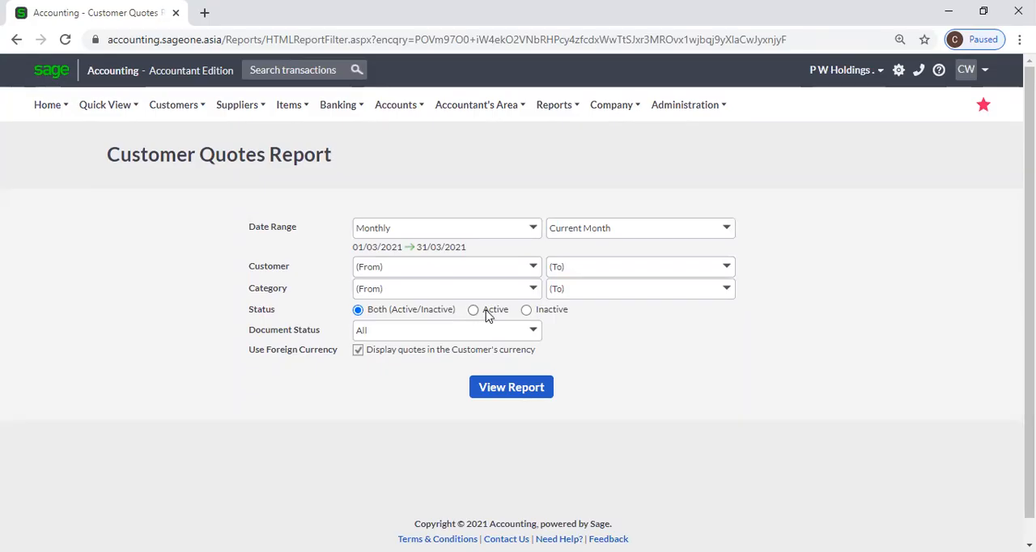
pyautogui.click(534, 340)
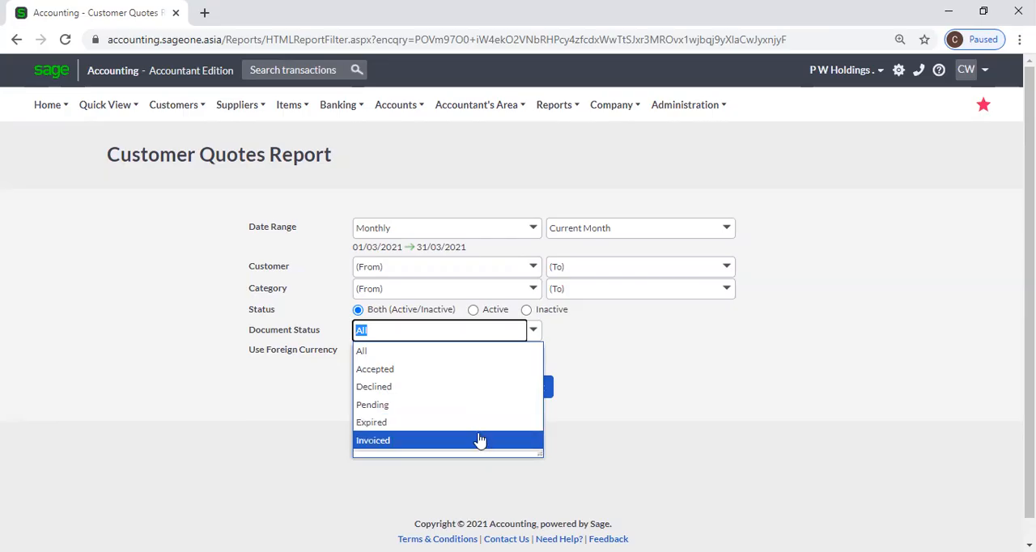
pyautogui.click(630, 416)
pyautogui.click(539, 338)
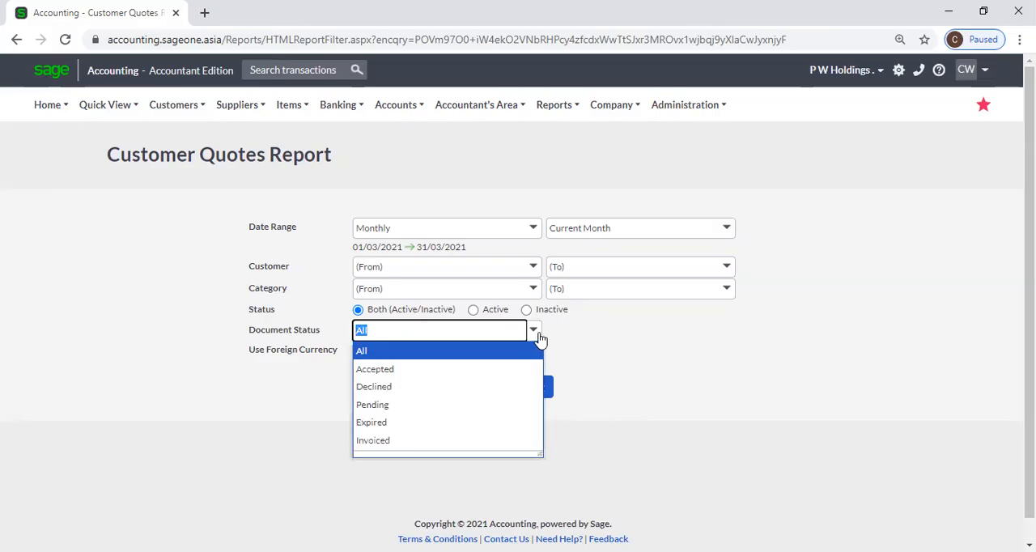
pyautogui.click(698, 359)
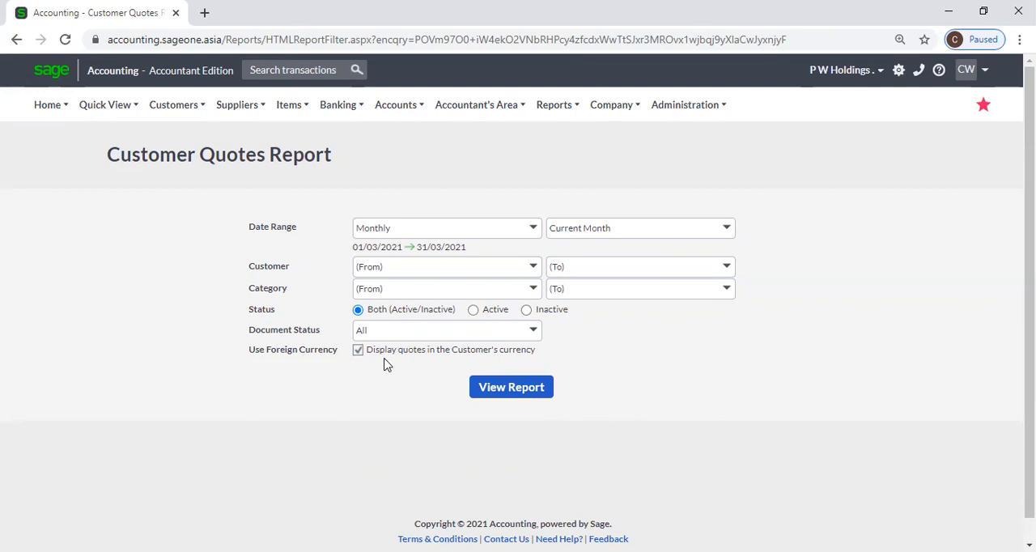
# View the Customer Quotes Report and refresh it with the Date Range set to Yearly.
pyautogui.click(519, 397)
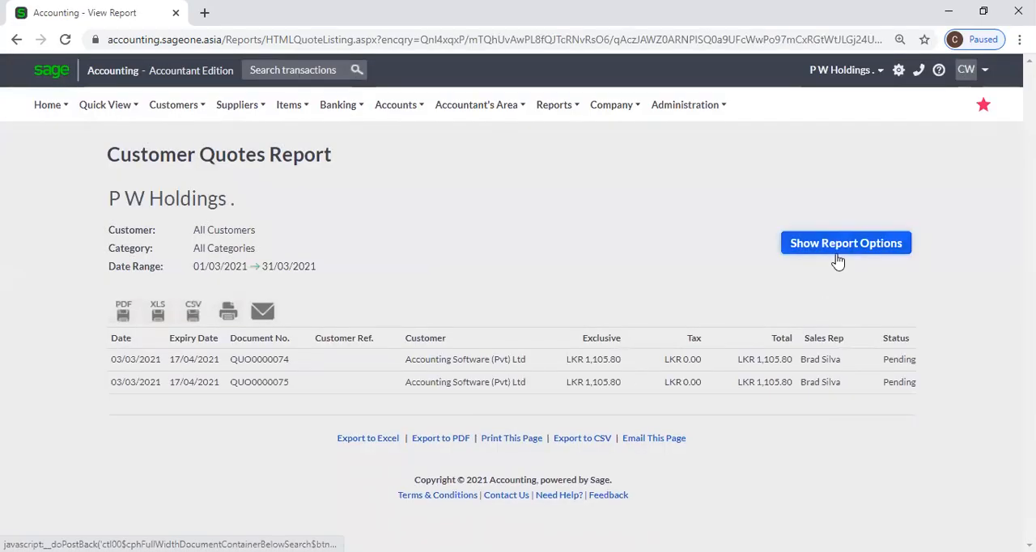
pyautogui.click(839, 259)
pyautogui.click(531, 243)
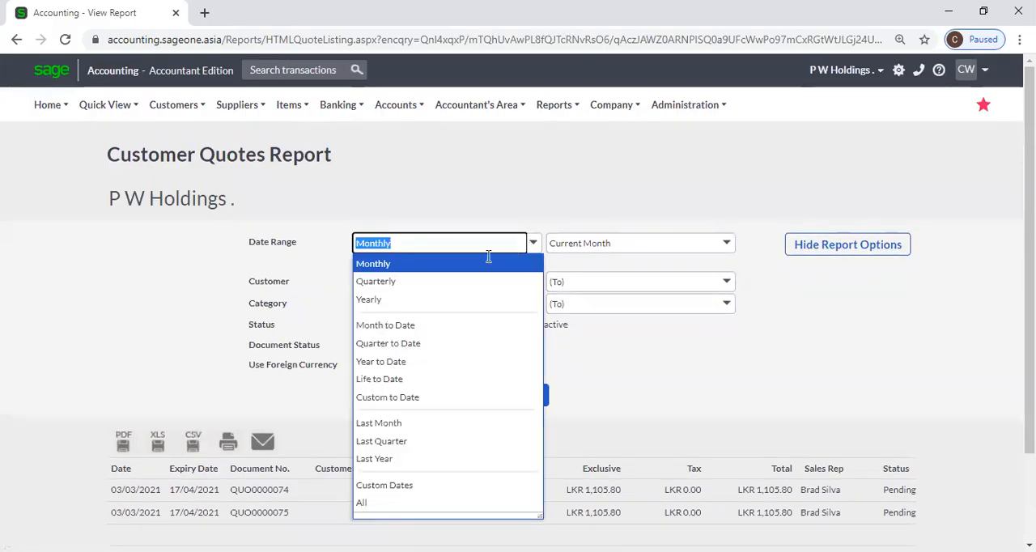
pyautogui.click(419, 299)
pyautogui.click(498, 394)
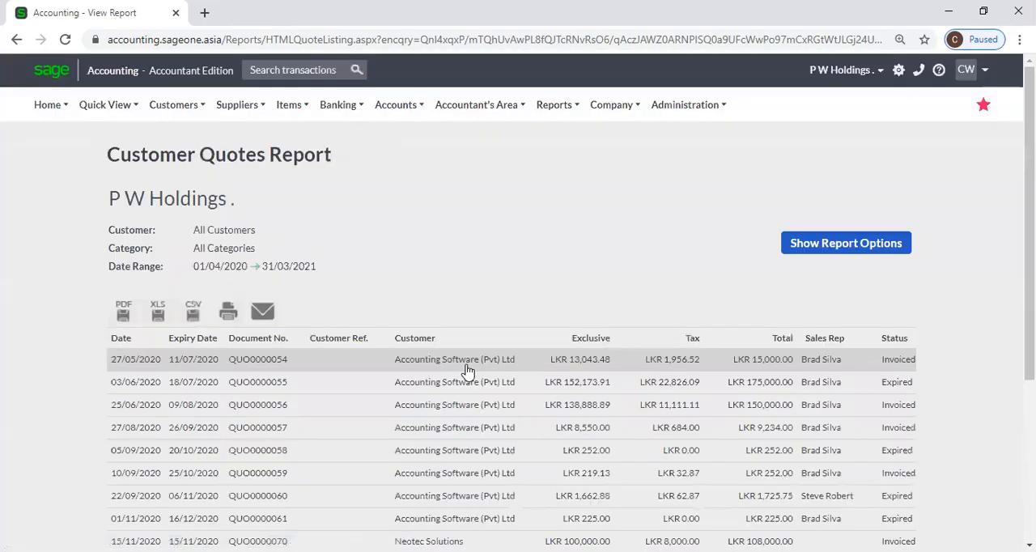
# Examine the yearly list of customer quotes, including their amounts, sales reps and statuses.
pyautogui.scroll(-1, 476, 328)
pyautogui.scroll(-4, 476, 328)
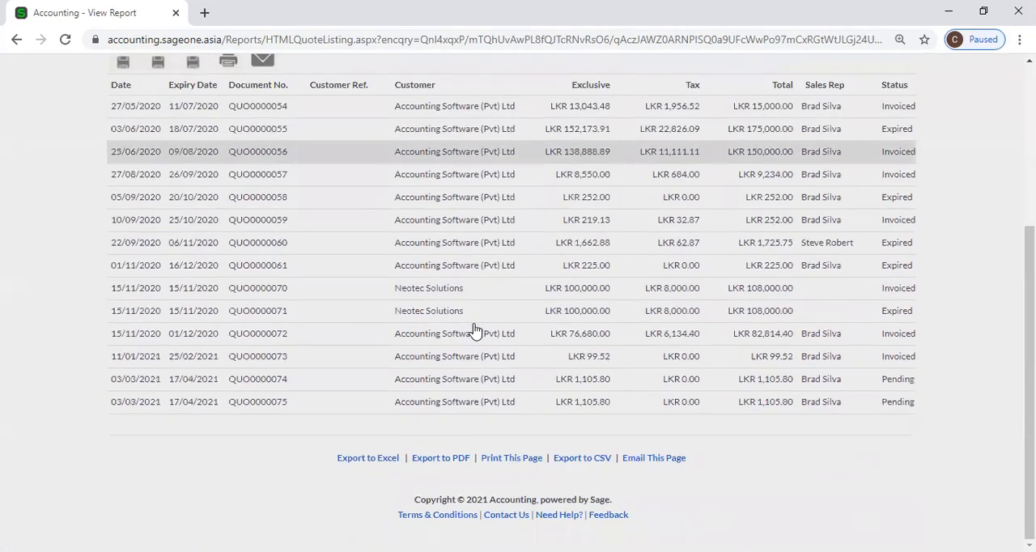
pyautogui.scroll(4, 474, 328)
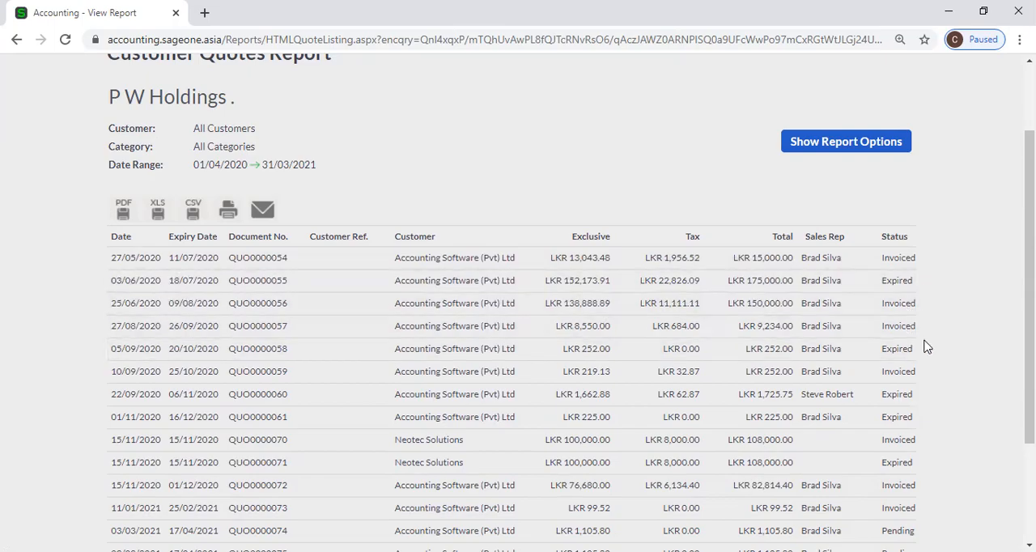
pyautogui.scroll(-1, 936, 353)
pyautogui.scroll(-1, 936, 354)
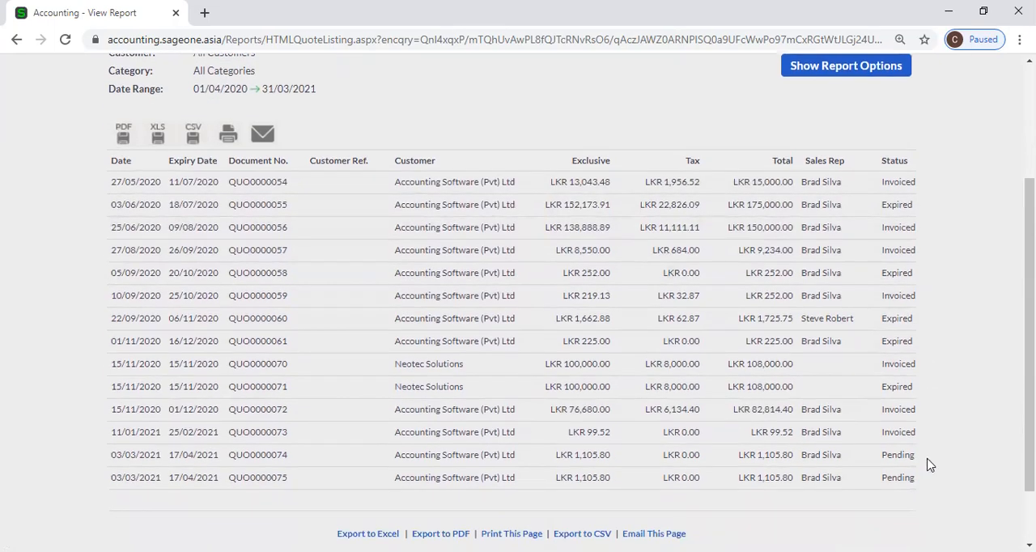
pyautogui.scroll(2, 940, 388)
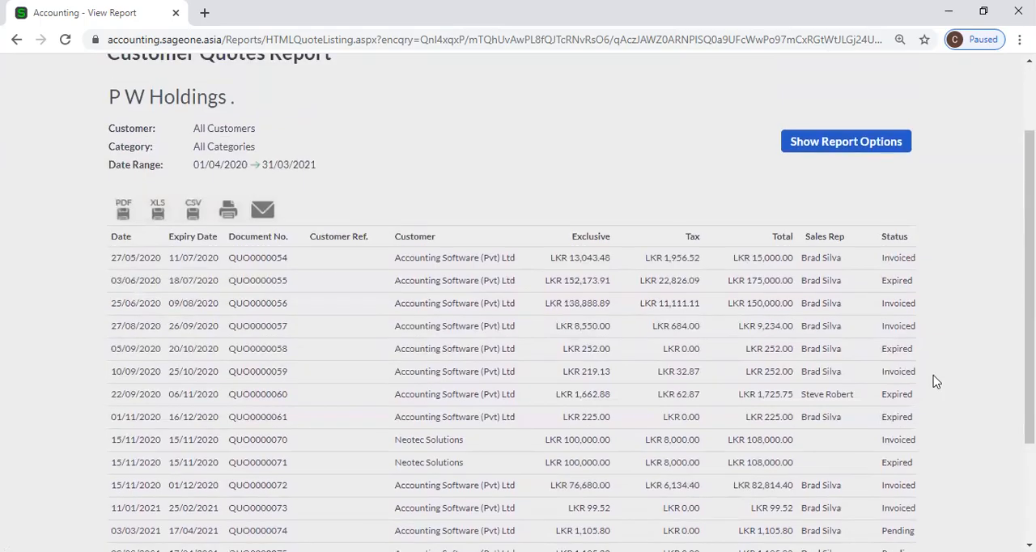
# Refresh the quotes report with the display in the Customer's currency turned off and check its Grand Total.
pyautogui.click(814, 146)
pyautogui.click(358, 263)
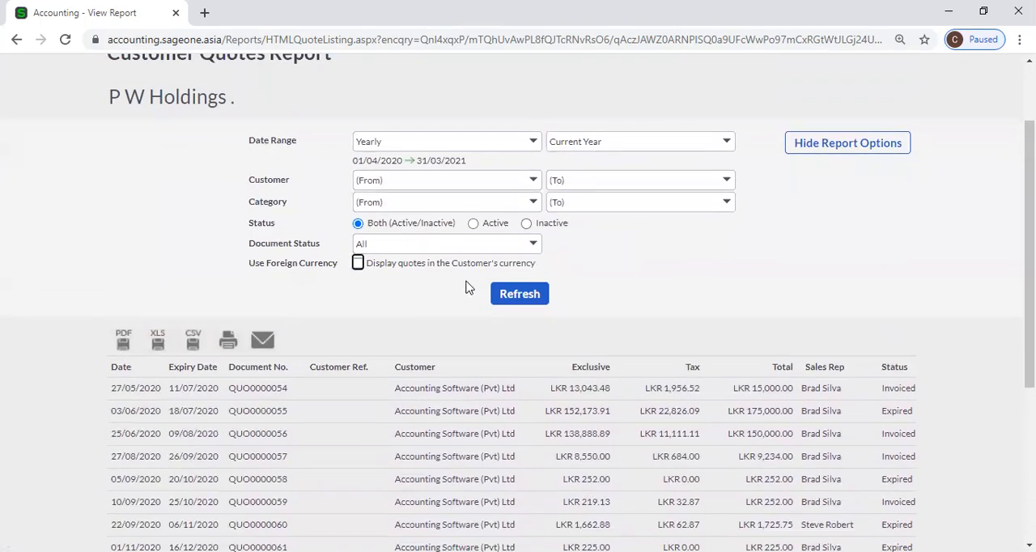
pyautogui.click(519, 301)
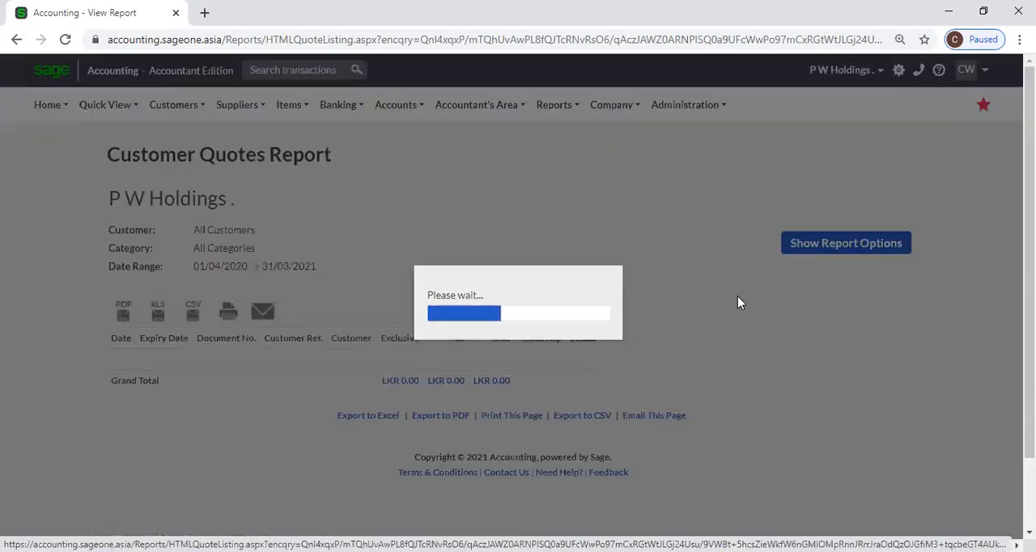
pyautogui.scroll(-5, 677, 381)
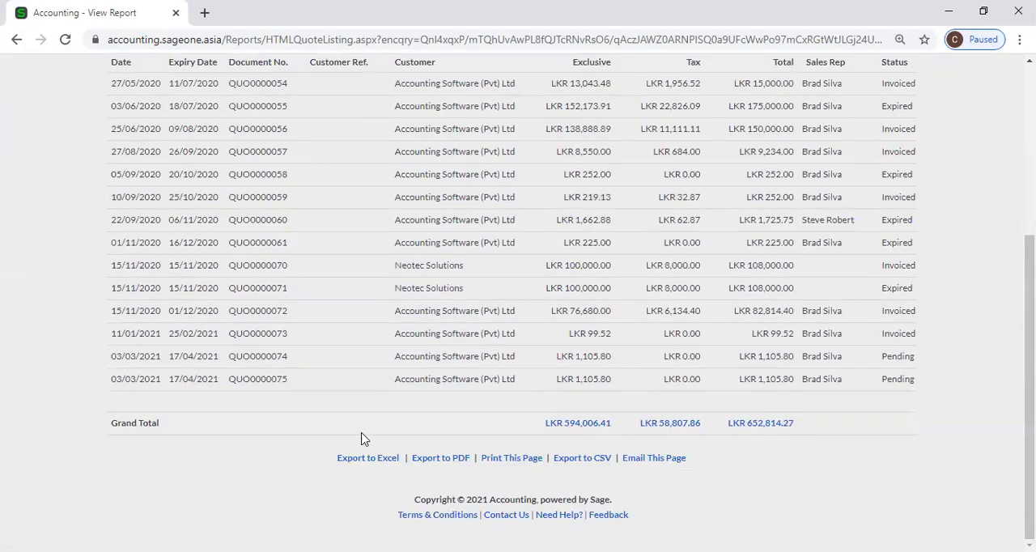
pyautogui.scroll(3, 196, 335)
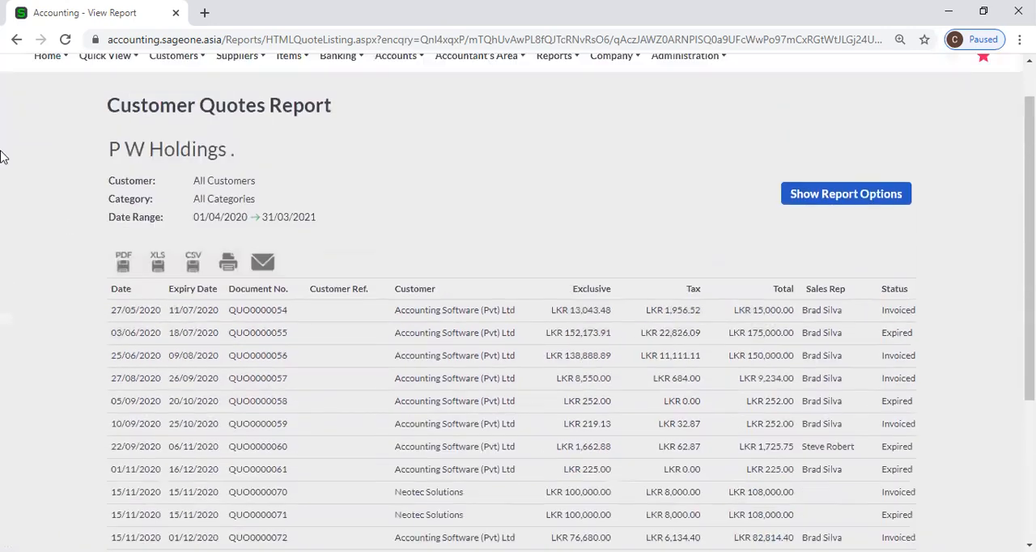
# Duplicate the browser tab and open the Customer Quotes by Customer report options in the copy.
pyautogui.rightClick(51, 11)
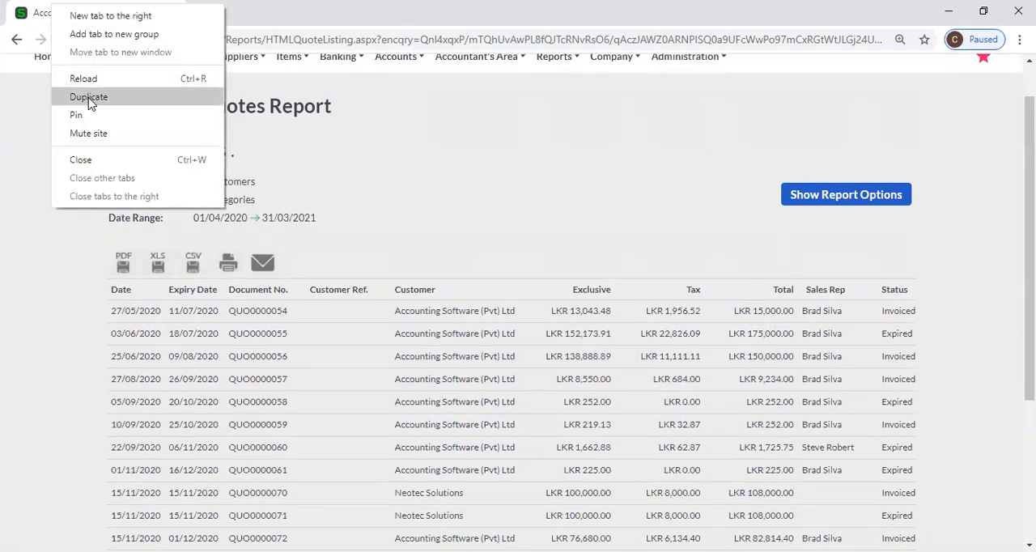
pyautogui.click(85, 97)
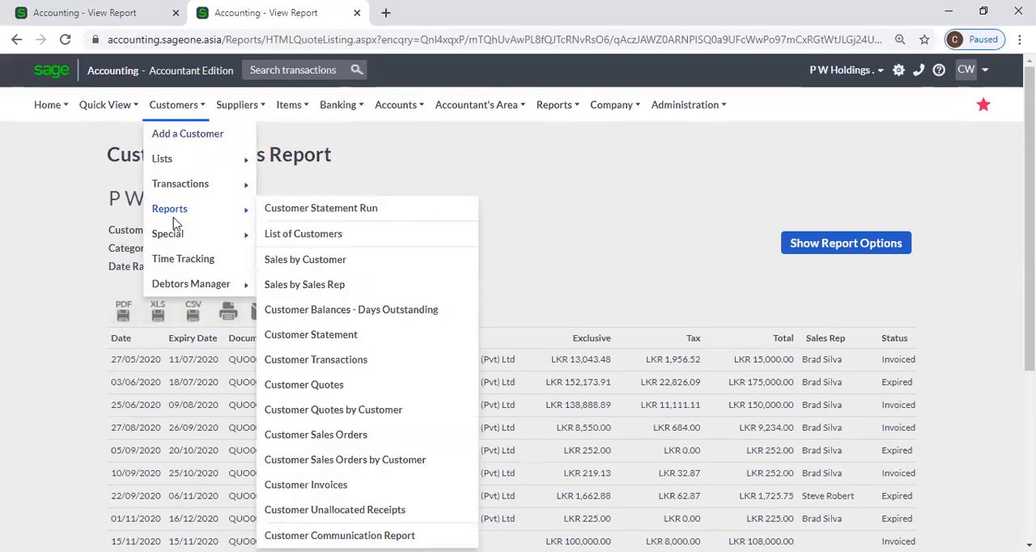
pyautogui.moveTo(174, 105)
pyautogui.moveTo(192, 220)
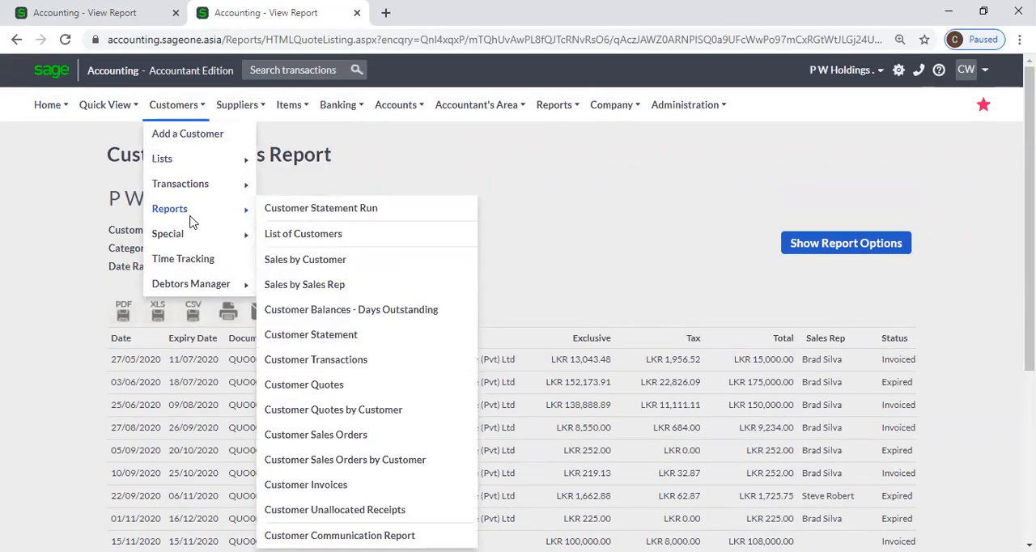
pyautogui.click(398, 416)
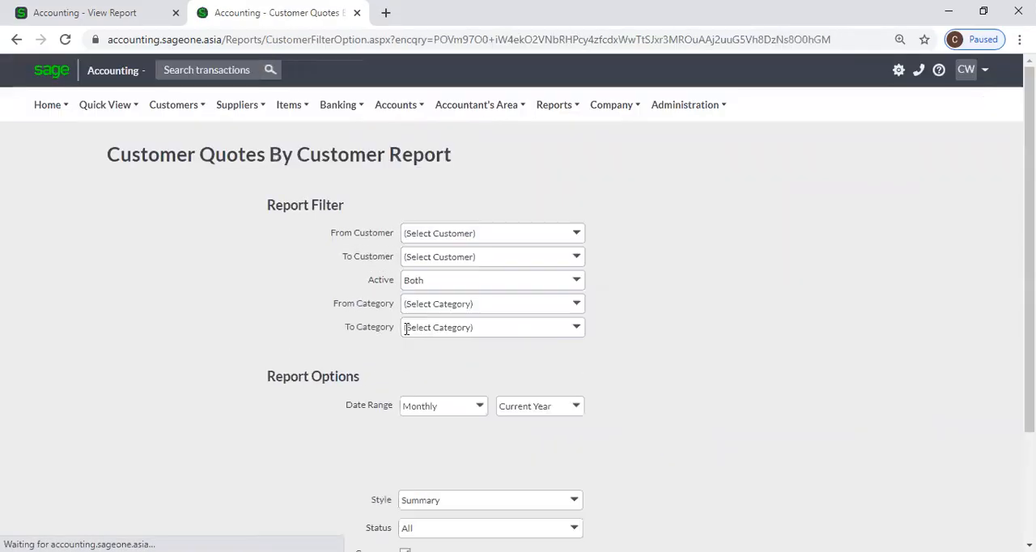
# Review the Customer Quotes Report in the original tab, then return to the Customer Quotes By Customer options for comparison.
pyautogui.click(81, 12)
pyautogui.scroll(1, 170, 169)
pyautogui.moveTo(174, 117)
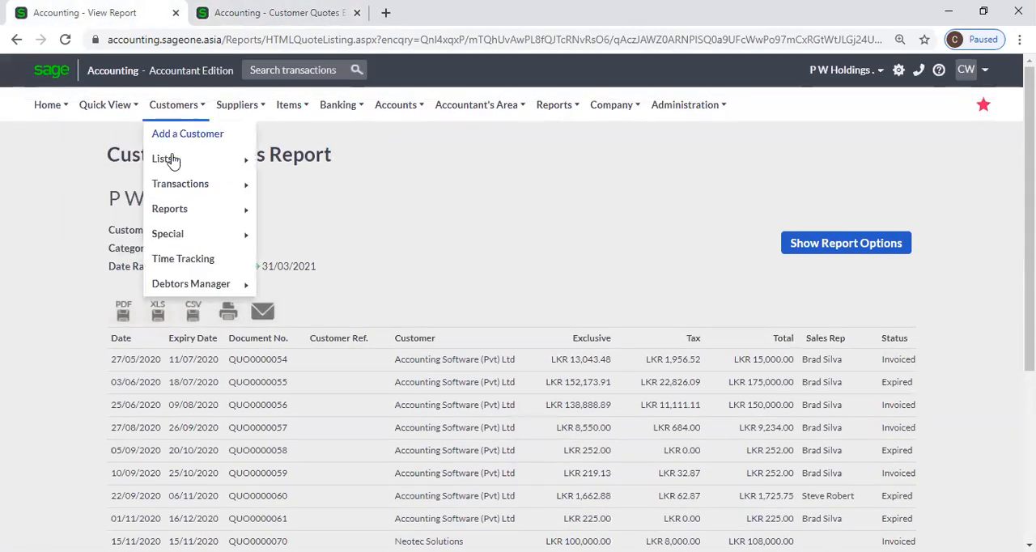
pyautogui.moveTo(177, 212)
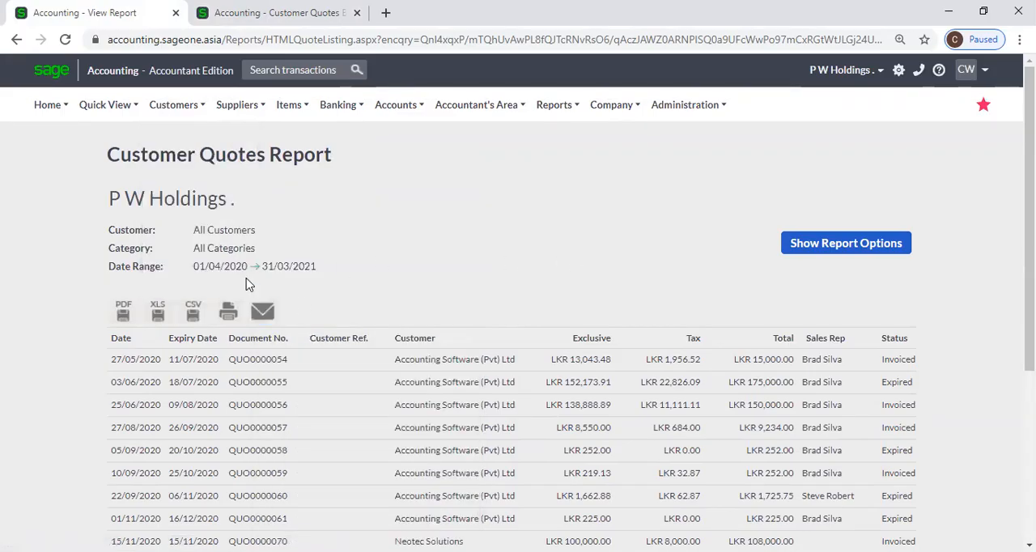
pyautogui.scroll(-2, 247, 280)
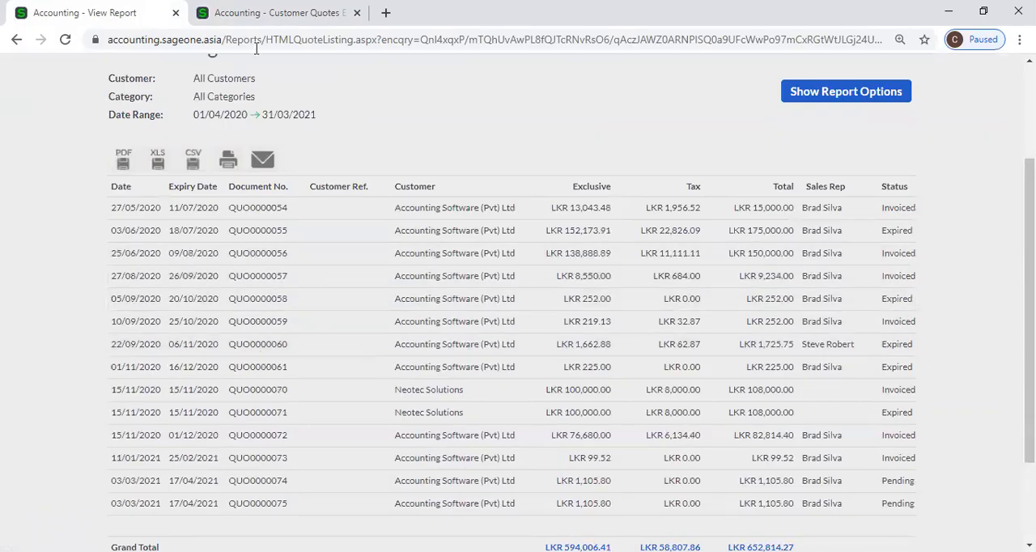
pyautogui.click(253, 16)
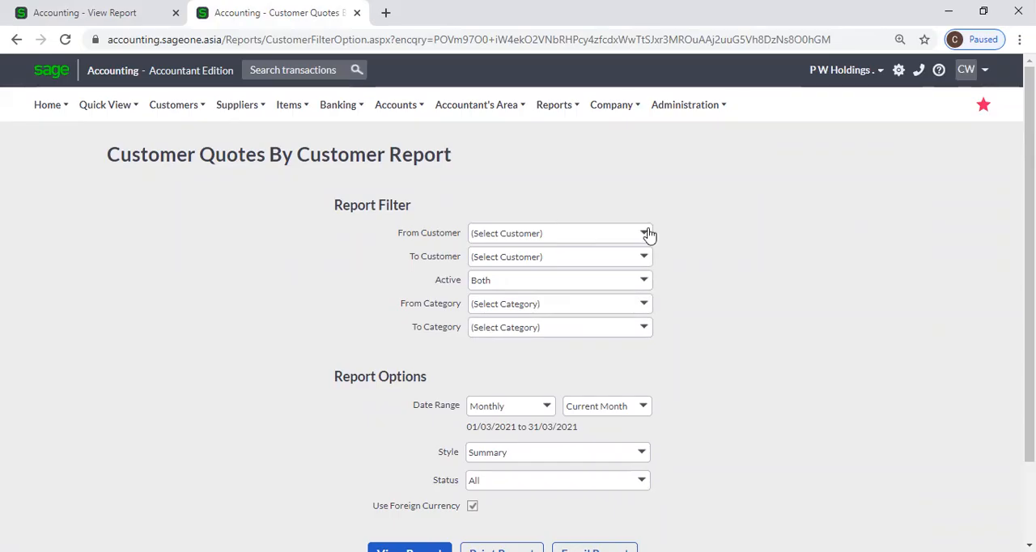
# Look through the Active and From Category filter choices of the Customer Quotes By Customer Report without changing them.
pyautogui.click(645, 280)
pyautogui.click(681, 281)
pyautogui.click(653, 304)
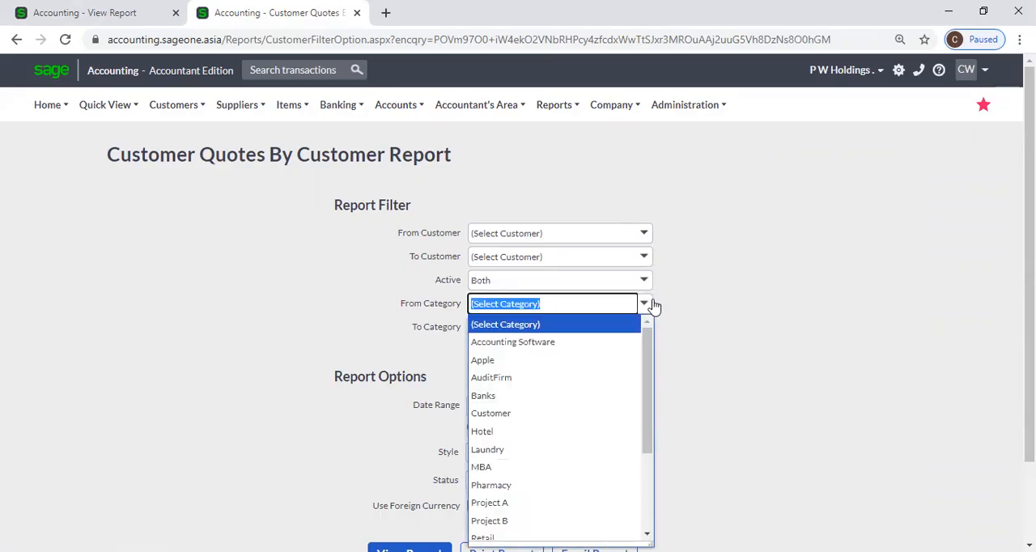
pyautogui.click(684, 292)
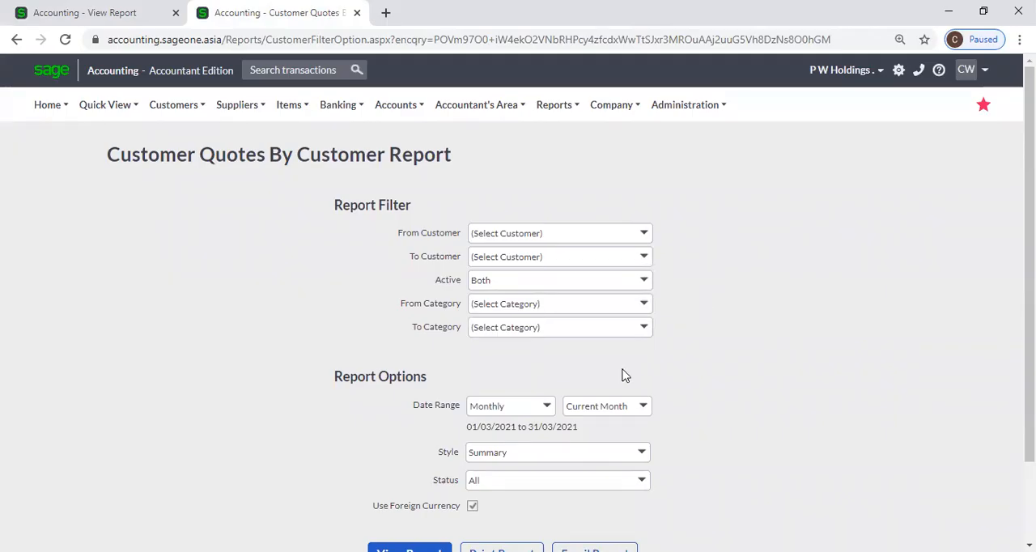
pyautogui.scroll(-1, 546, 386)
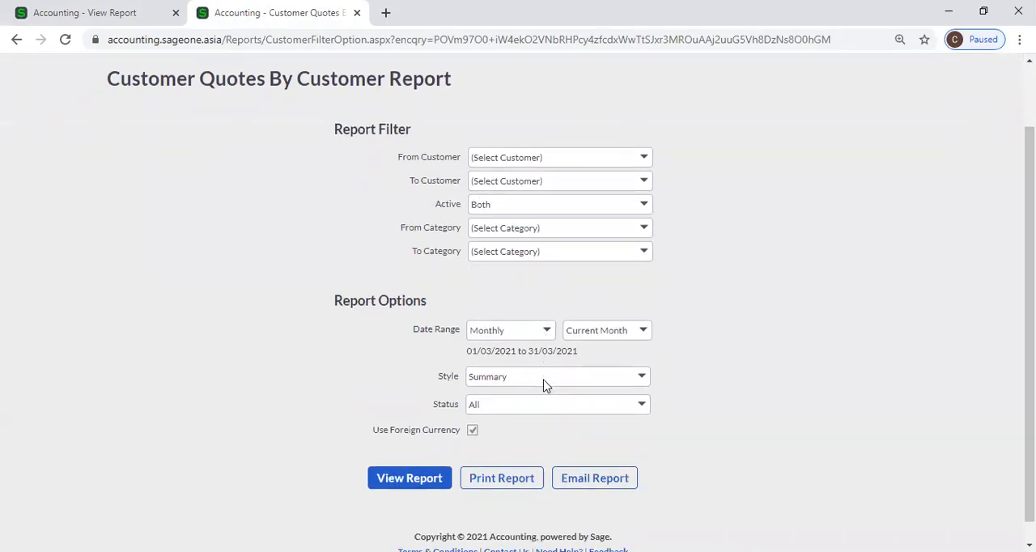
# View the Quotes By Customer Report for the Yearly, Current Year date range in Summary style with all statuses.
pyautogui.click(548, 331)
pyautogui.click(486, 103)
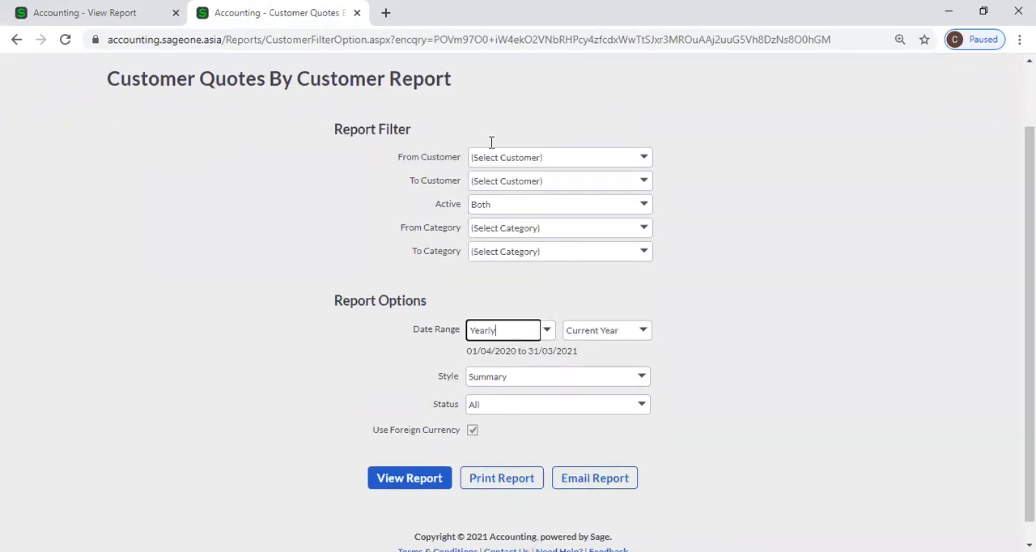
pyautogui.click(640, 379)
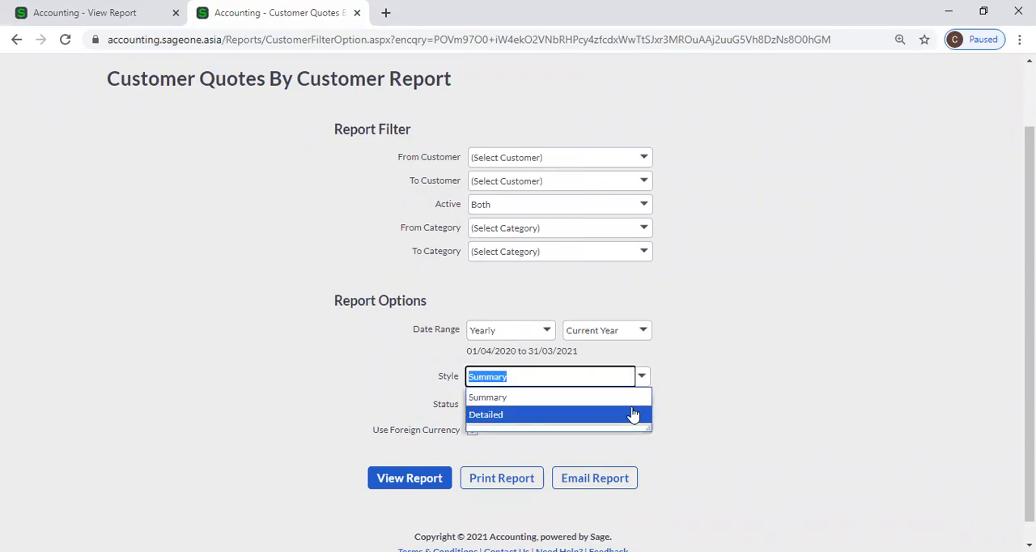
pyautogui.click(640, 397)
pyautogui.click(642, 409)
pyautogui.click(642, 409)
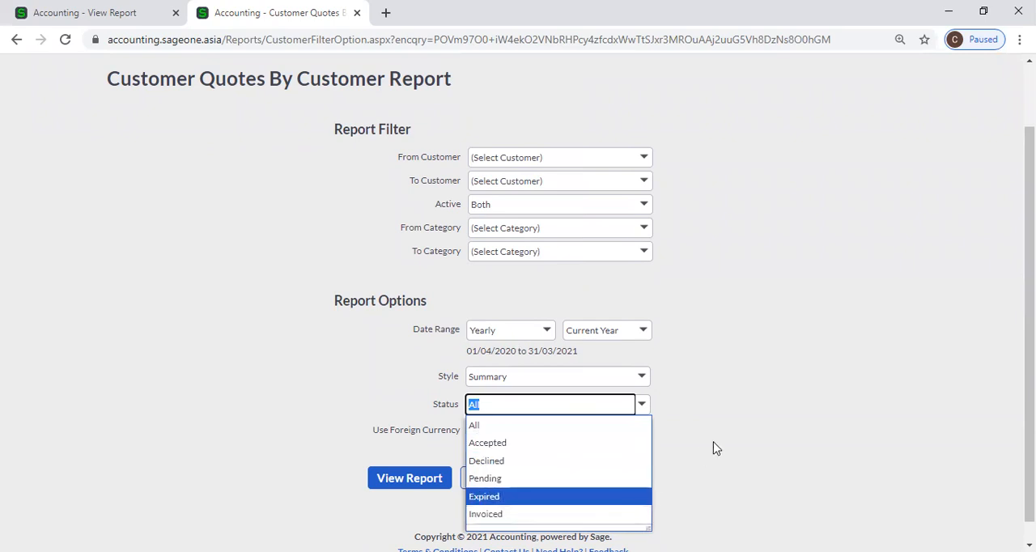
pyautogui.click(686, 427)
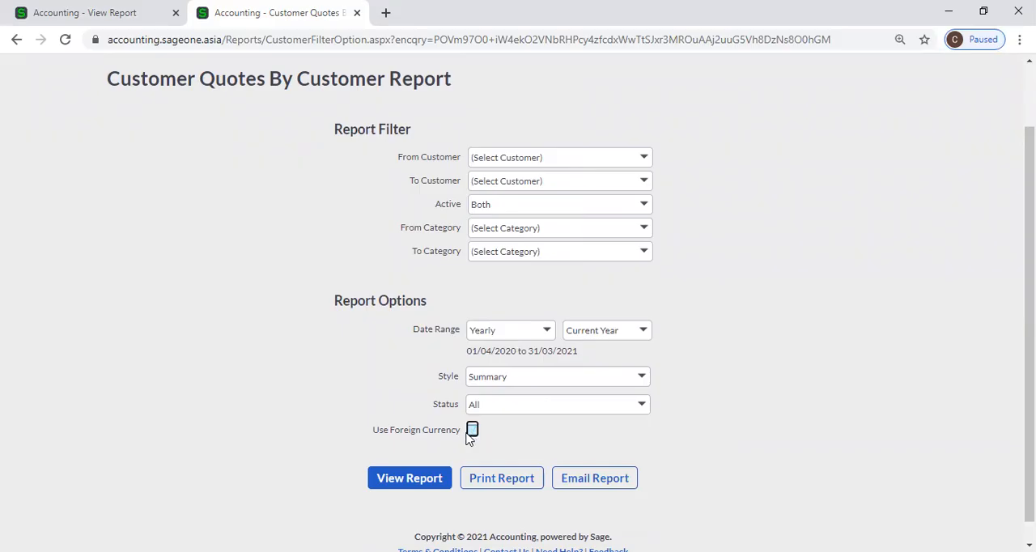
pyautogui.click(437, 484)
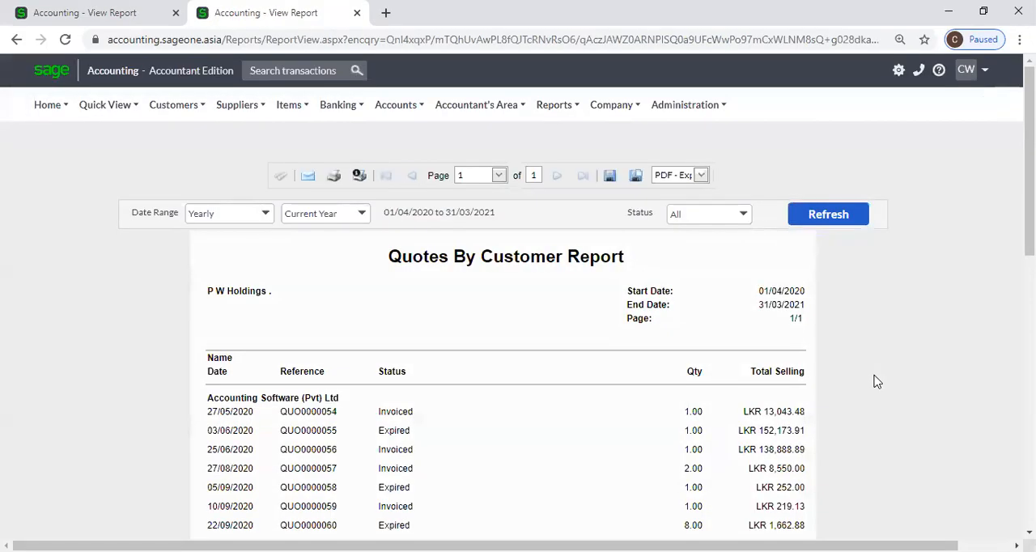
# Compare the summary Quotes By Customer Report with the Customer Quotes Report in the first tab, checking quantities and totals.
pyautogui.scroll(-3, 765, 392)
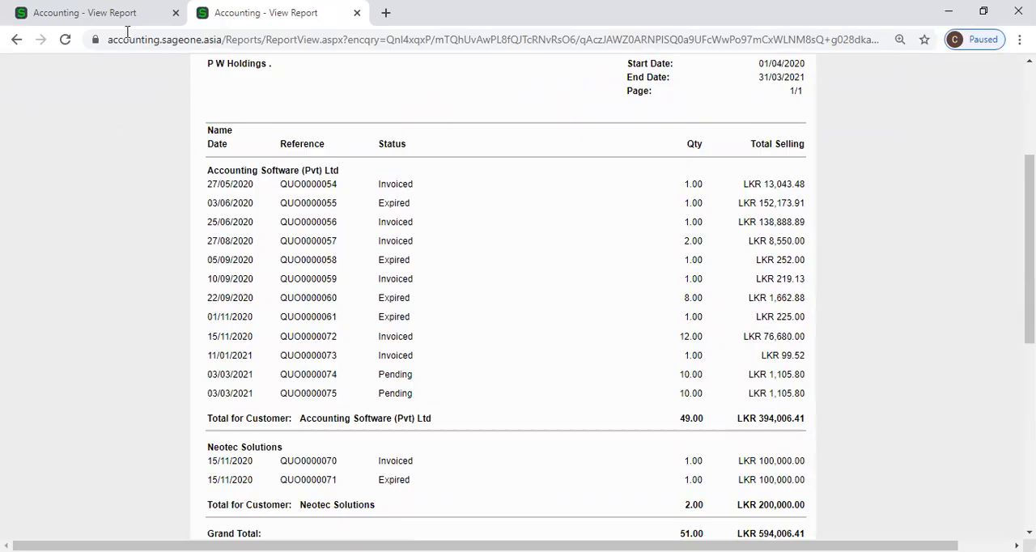
pyautogui.click(100, 17)
pyautogui.scroll(2, 170, 186)
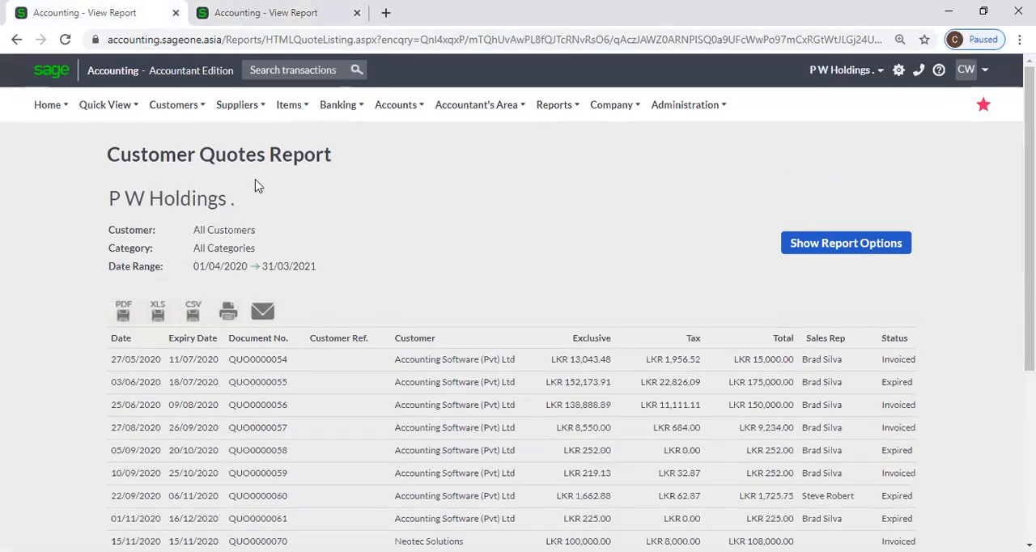
pyautogui.scroll(-2, 316, 352)
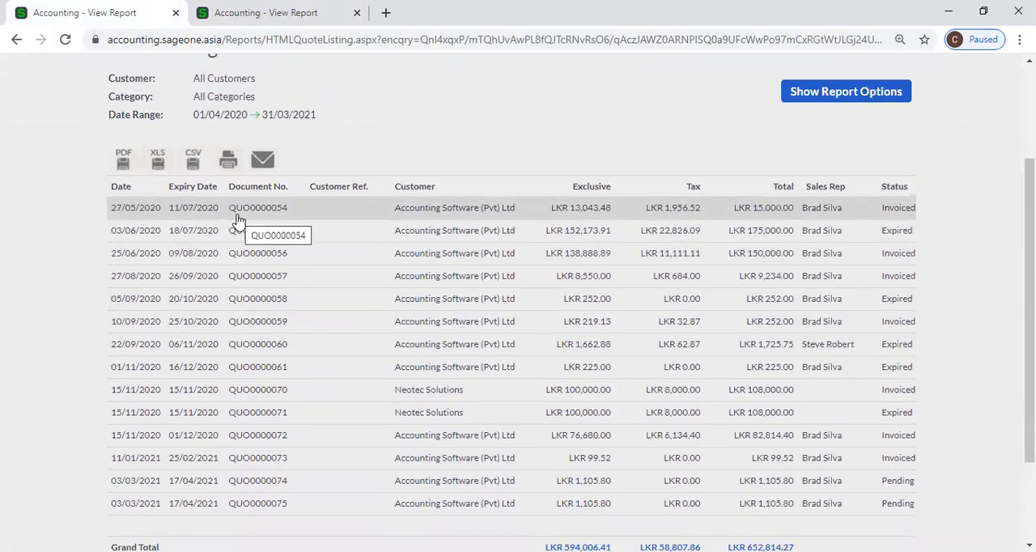
pyautogui.hotkey('ctrl', 'Tab')
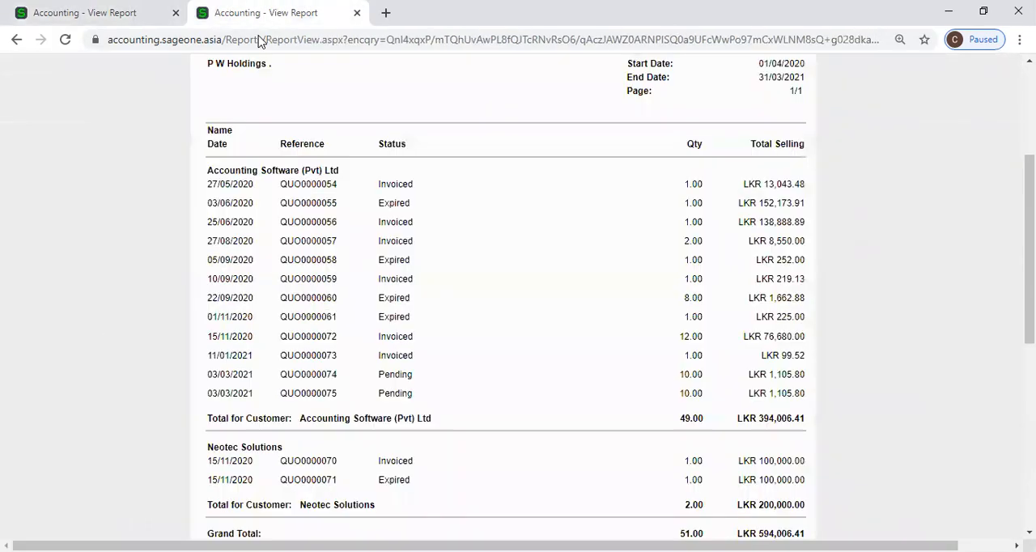
pyautogui.scroll(3, 168, 199)
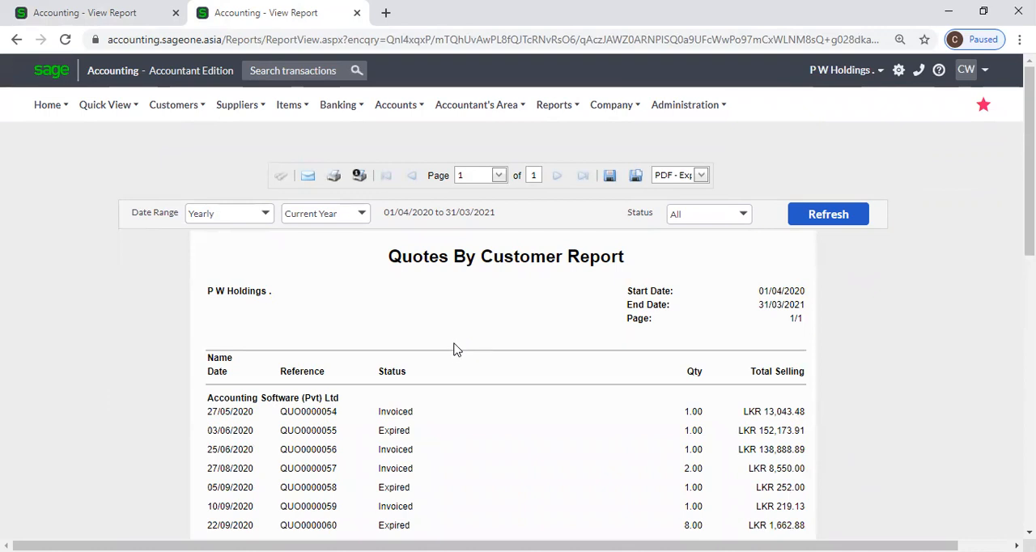
pyautogui.scroll(-3, 454, 349)
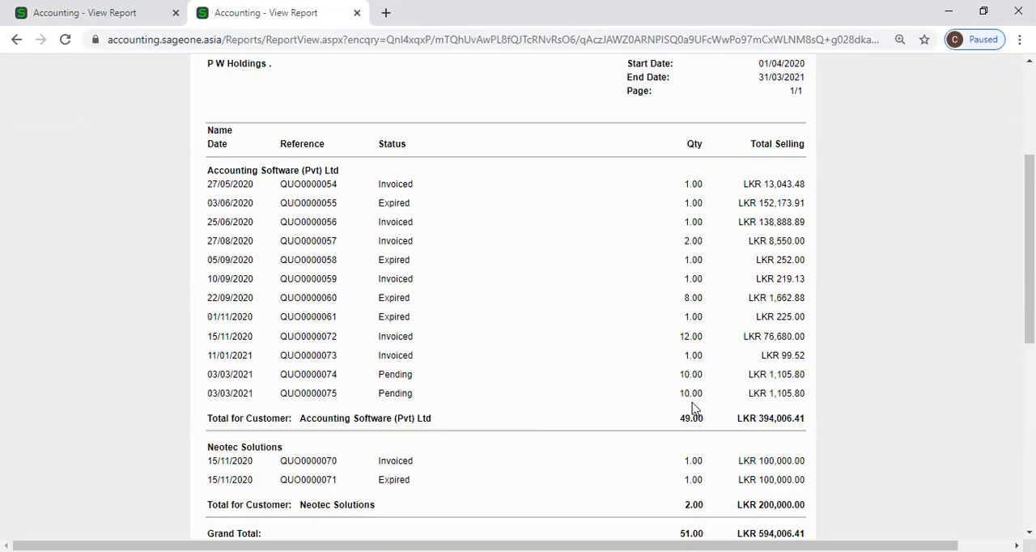
pyautogui.scroll(-4, 694, 407)
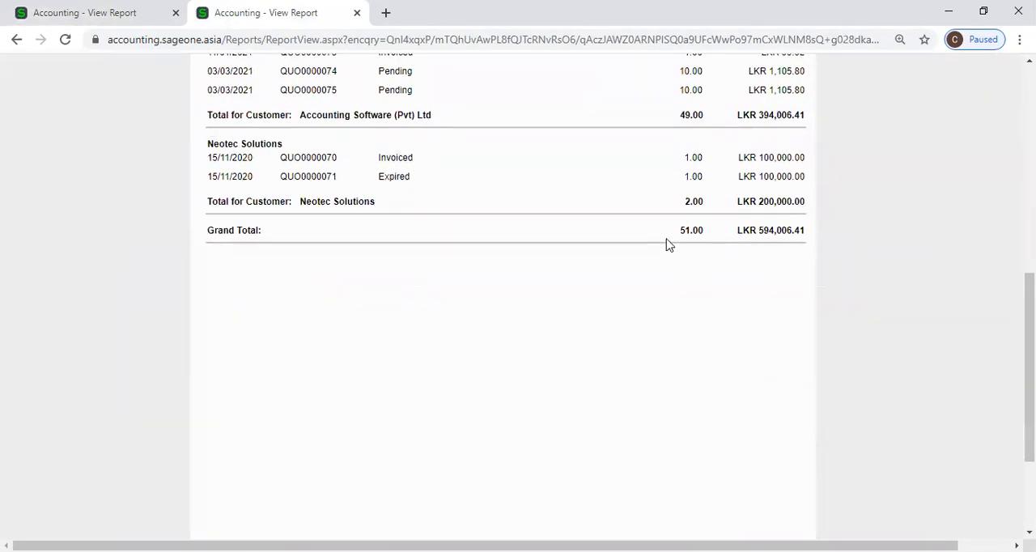
pyautogui.scroll(7, 669, 245)
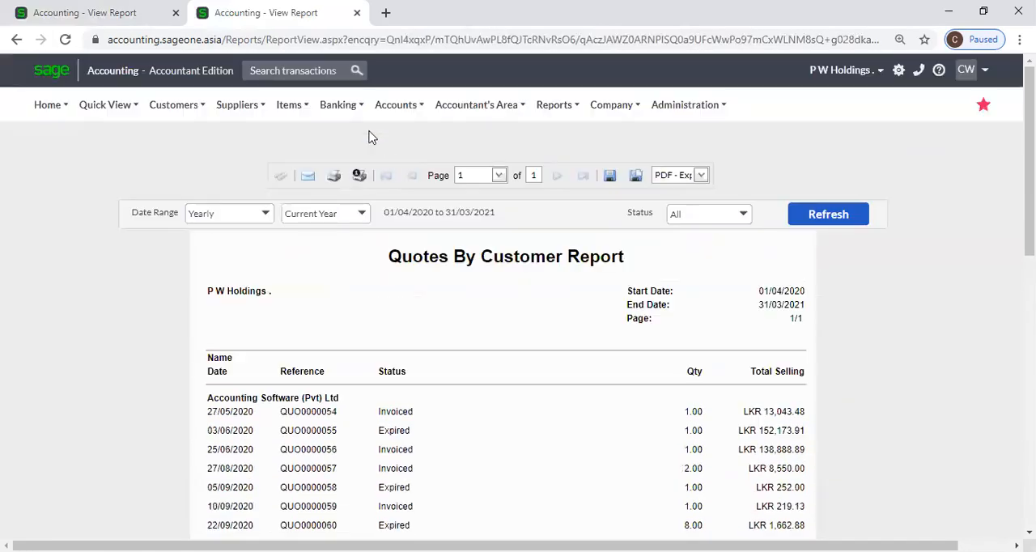
# Duplicate the summary report's tab, then return to the original and open the Customer Quotes by Customer report options.
pyautogui.rightClick(304, 12)
pyautogui.click(340, 104)
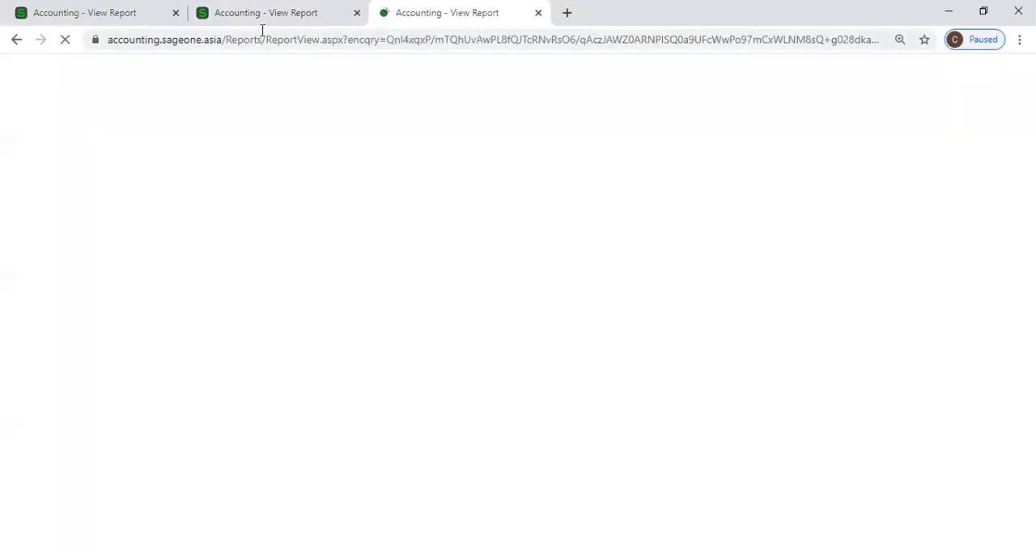
pyautogui.click(262, 14)
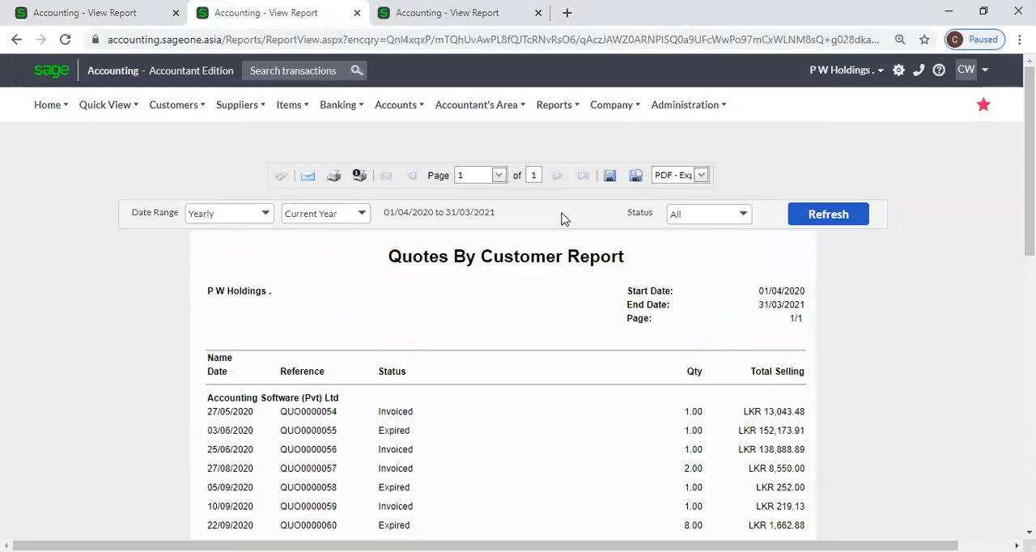
pyautogui.moveTo(173, 105)
pyautogui.moveTo(200, 212)
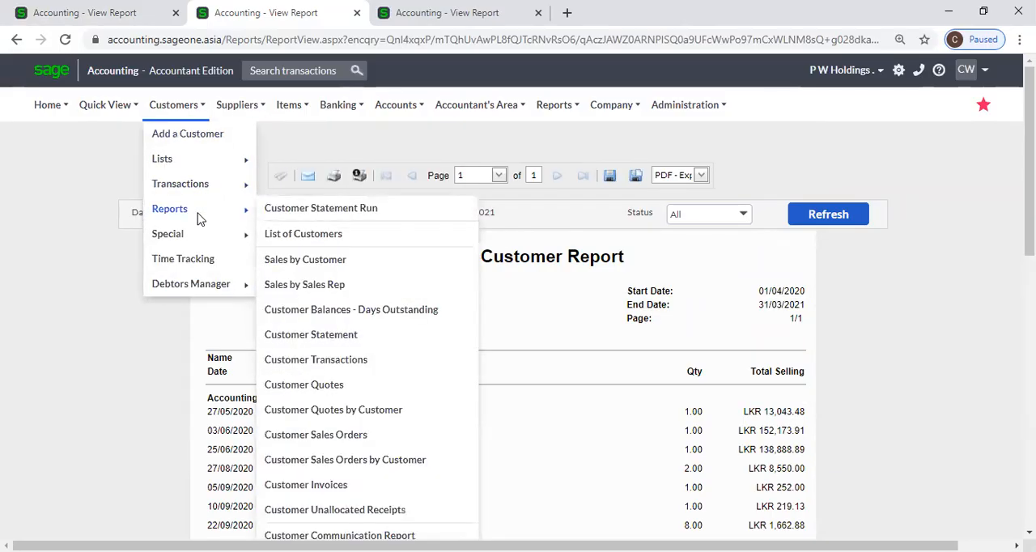
pyautogui.click(331, 411)
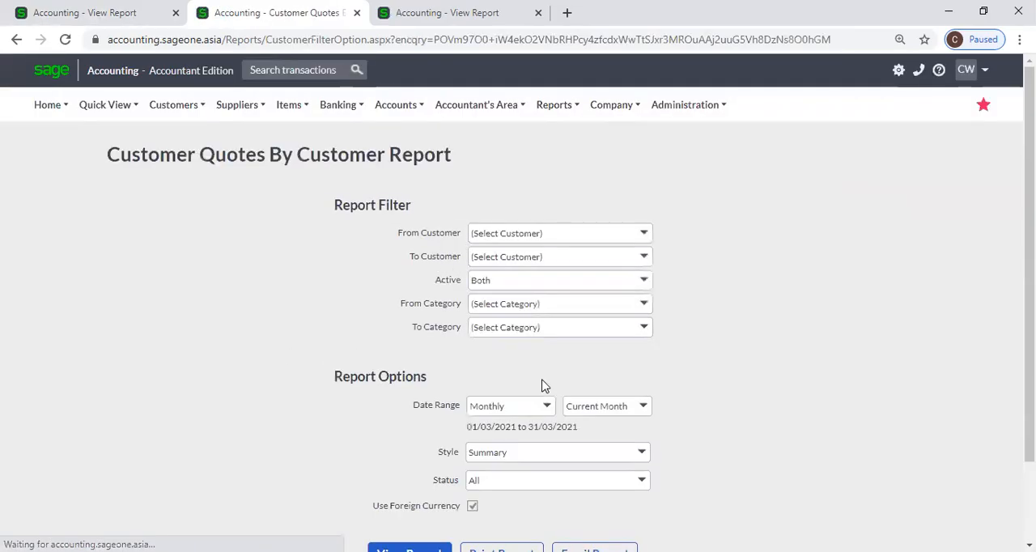
# View the Quotes By Customer Report for the Yearly, Current Year date range in Detailed style.
pyautogui.scroll(-2, 558, 418)
pyautogui.click(549, 313)
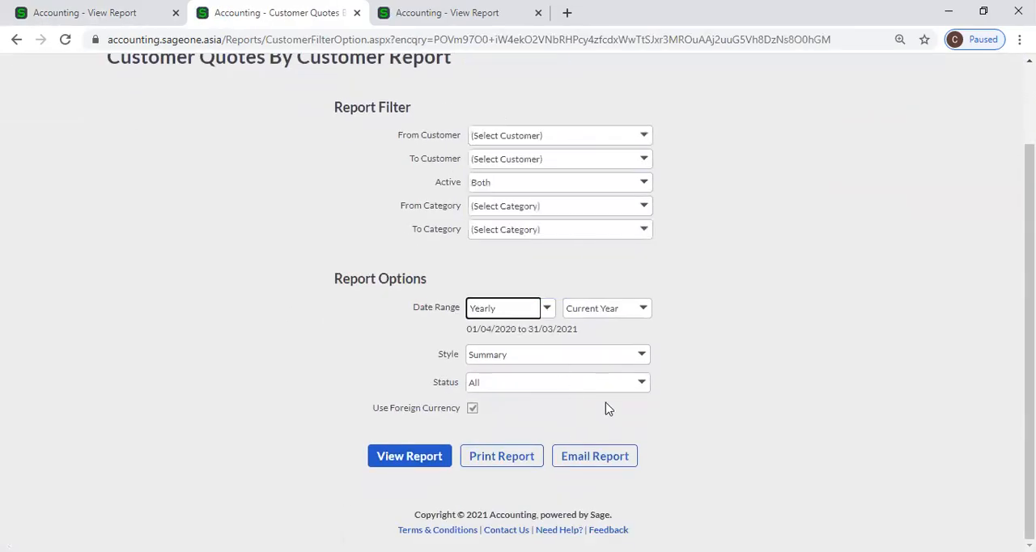
pyautogui.click(649, 364)
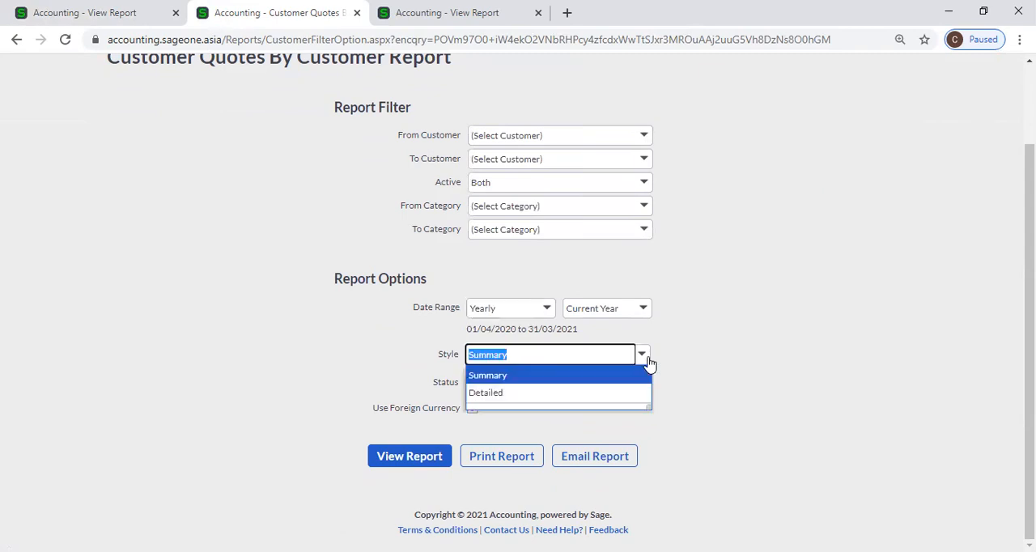
pyautogui.click(565, 399)
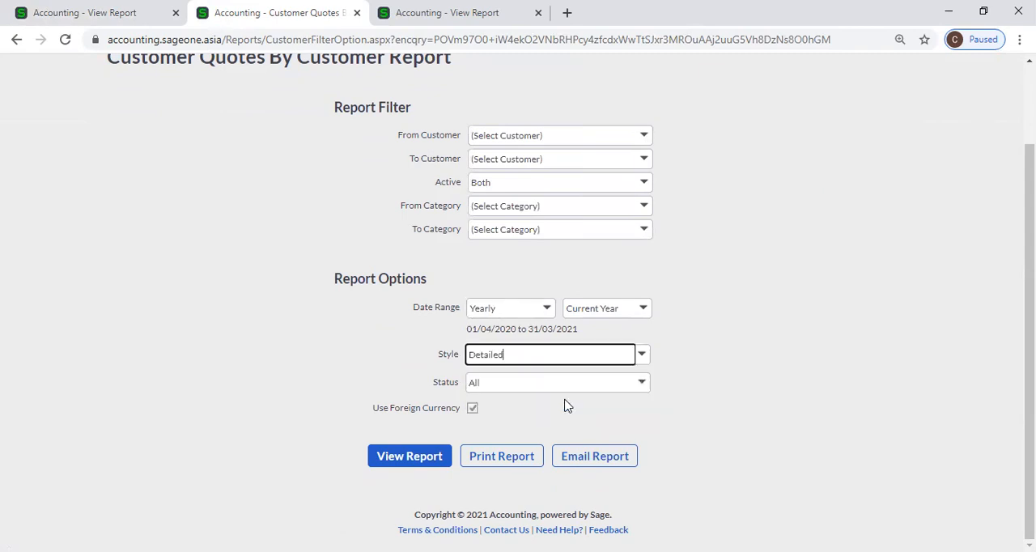
pyautogui.click(398, 458)
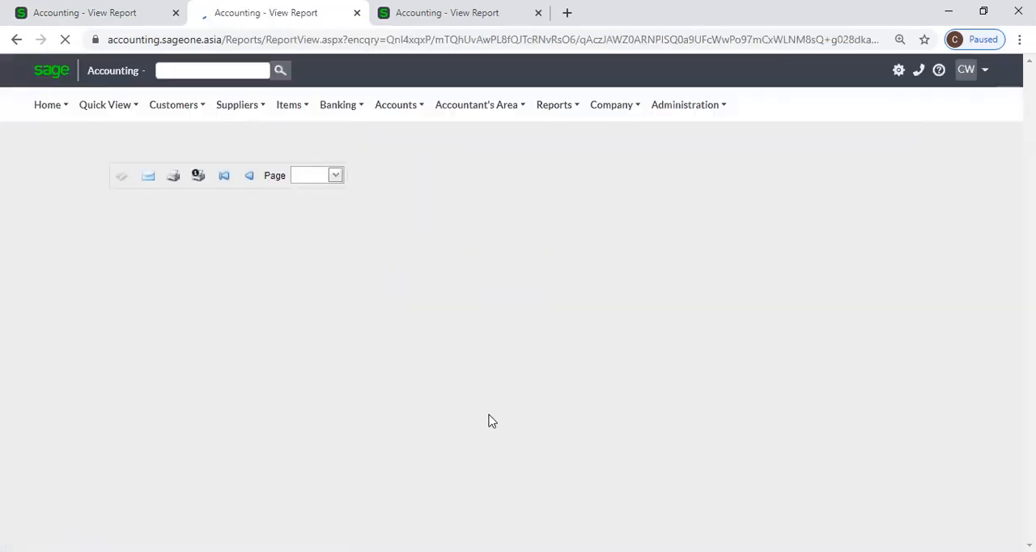
# Compare the detailed Quotes By Customer Report with the summary version in the duplicated tab.
pyautogui.scroll(-3, 489, 420)
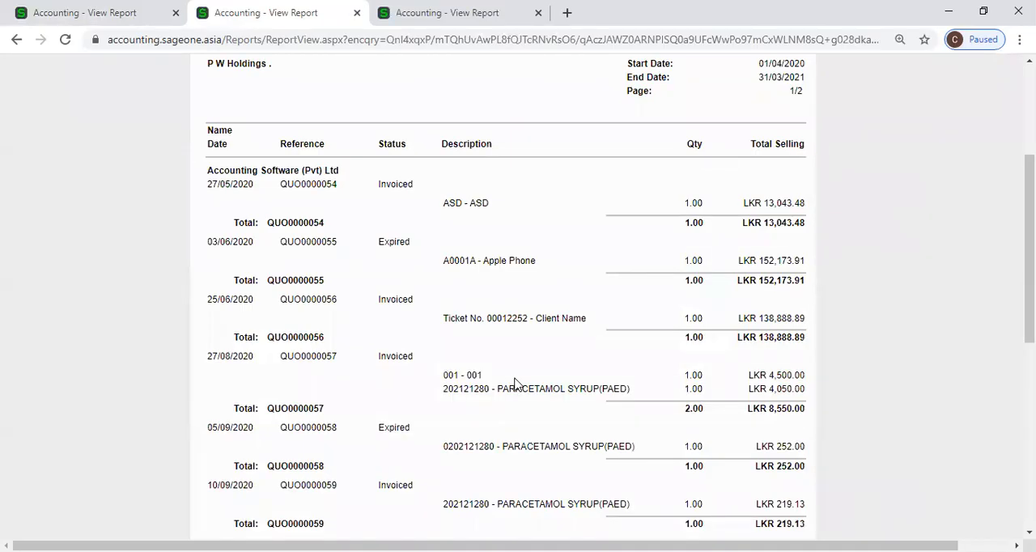
pyautogui.hotkey('ctrl', 'Tab')
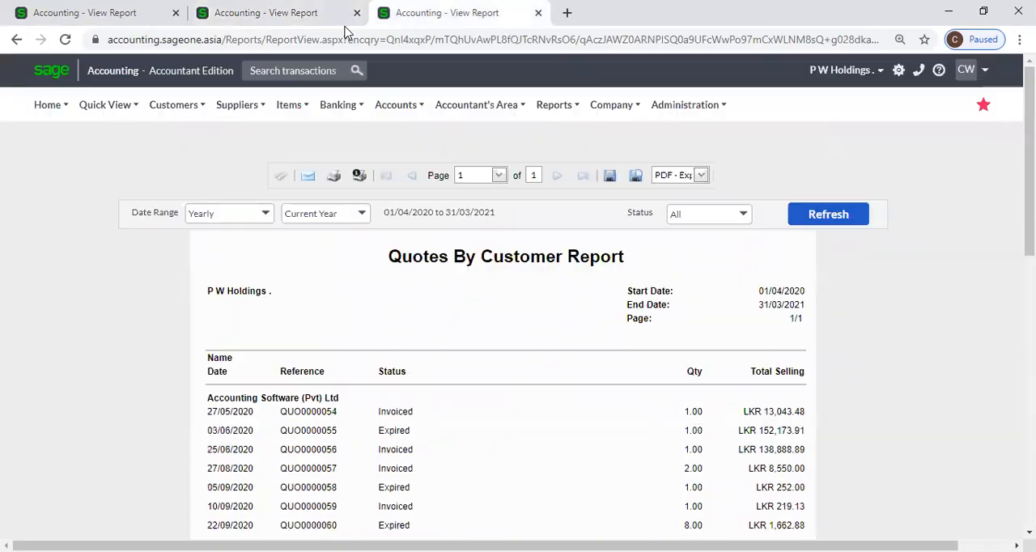
pyautogui.scroll(-1, 488, 449)
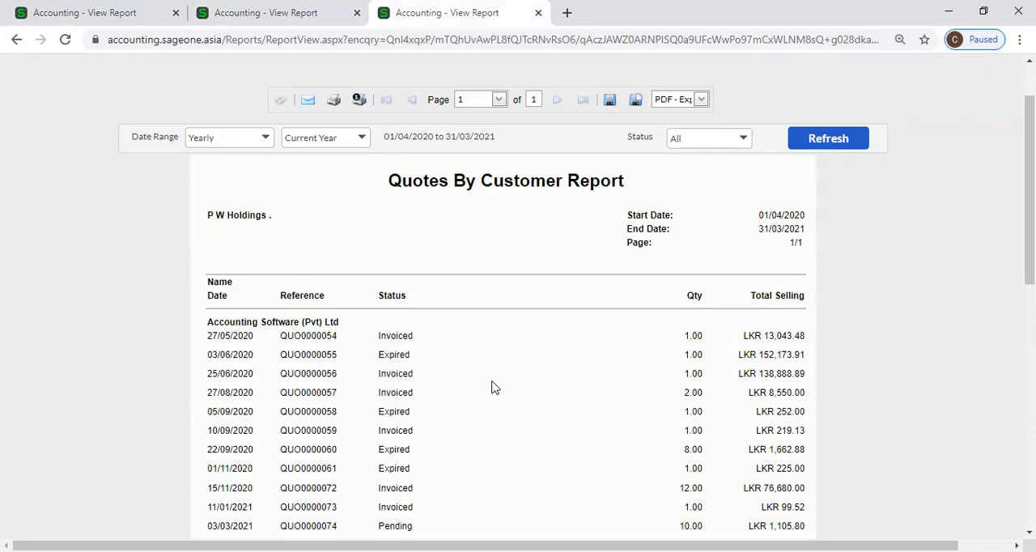
pyautogui.click(257, 13)
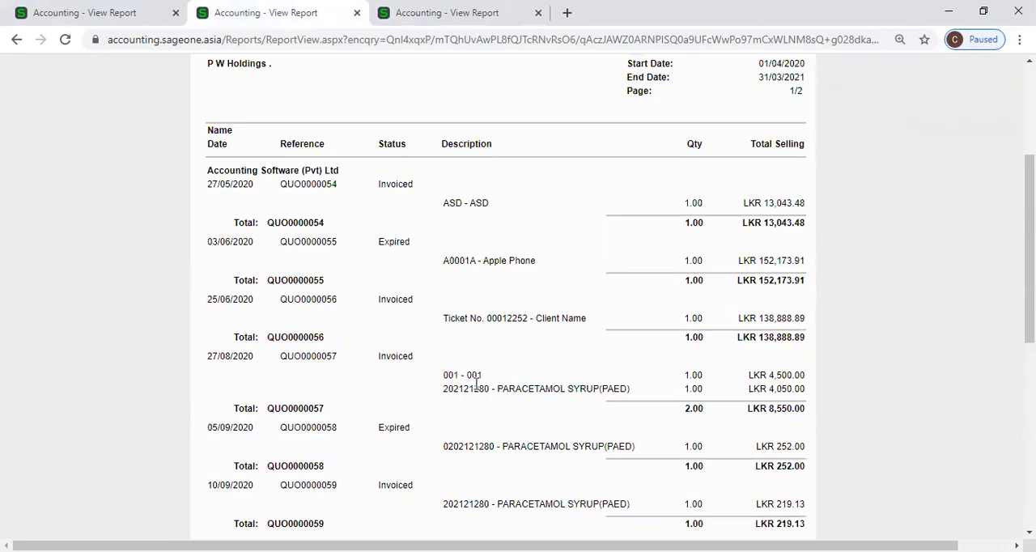
# Review the item lines and customer totals of the detailed Quotes By Customer Report through its last page.
pyautogui.scroll(-3, 560, 402)
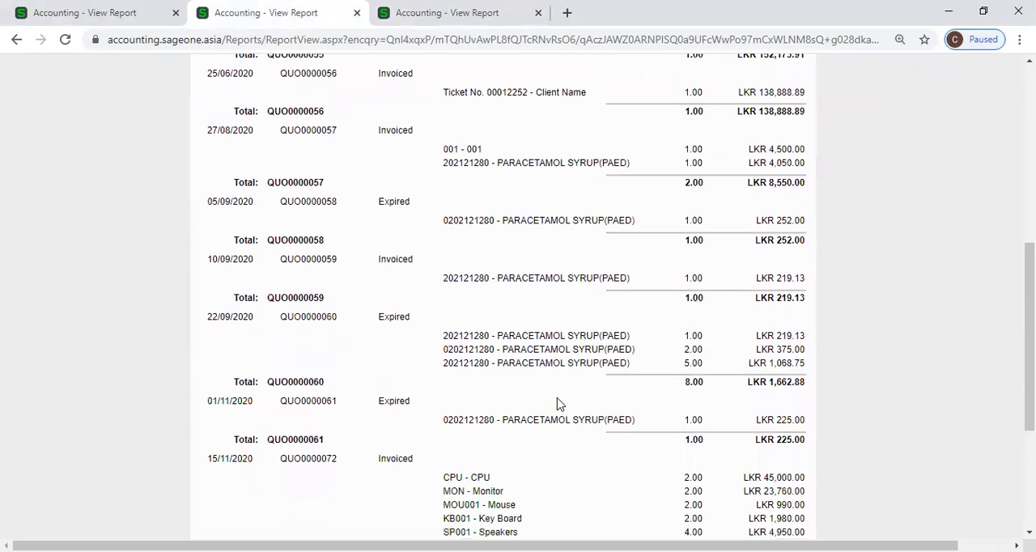
pyautogui.scroll(-3, 587, 373)
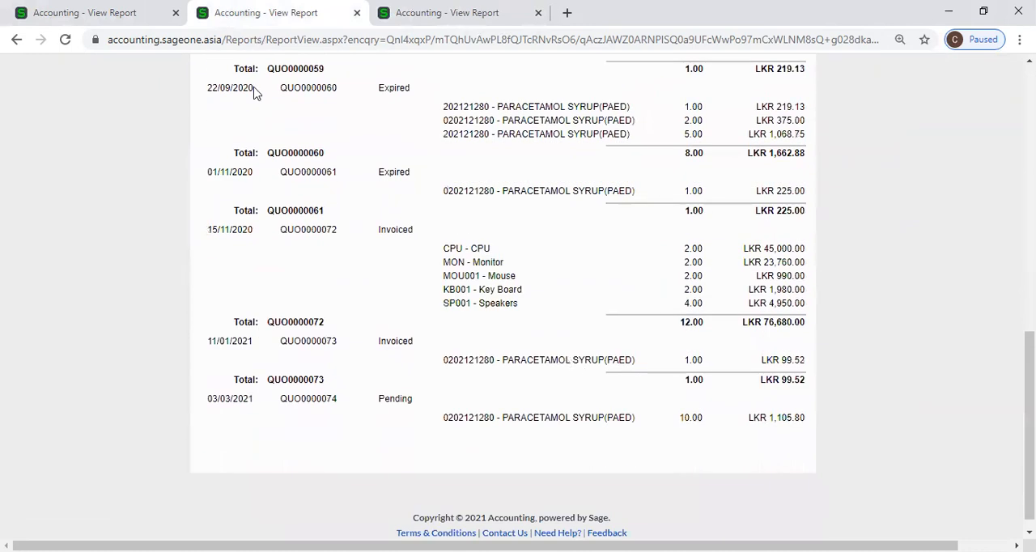
pyautogui.scroll(10, 358, 232)
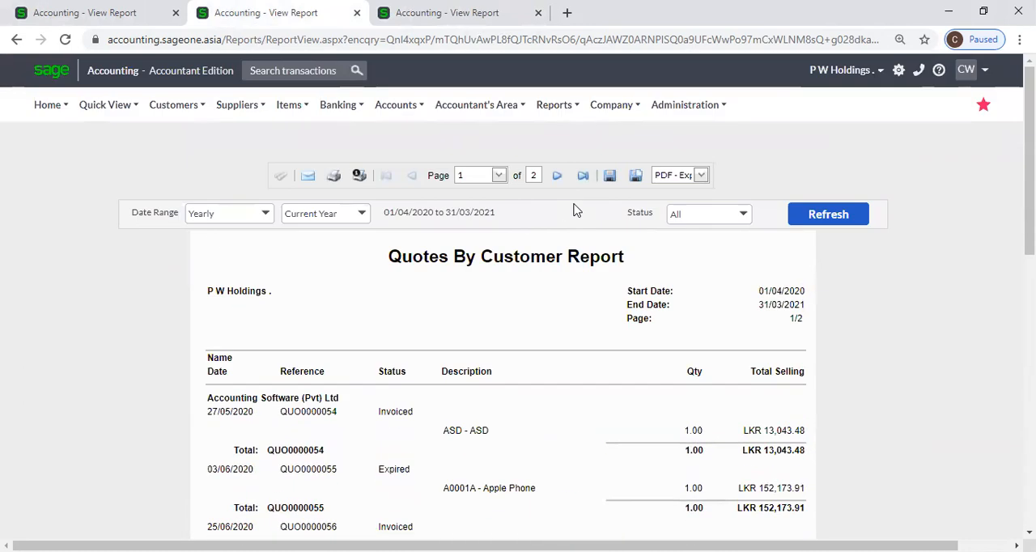
pyautogui.click(583, 176)
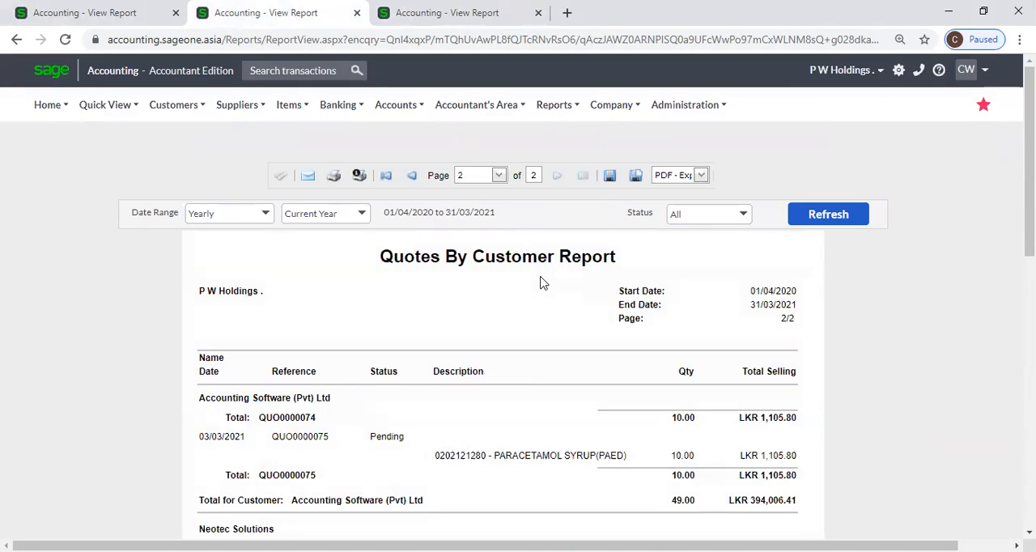
pyautogui.scroll(-2, 543, 283)
pyautogui.scroll(-4, 544, 282)
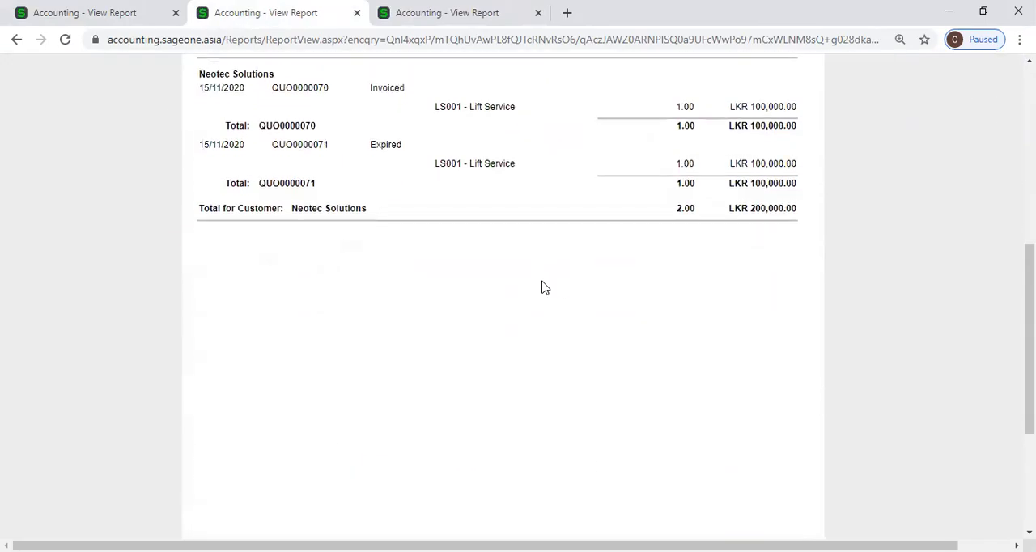
pyautogui.scroll(3, 544, 287)
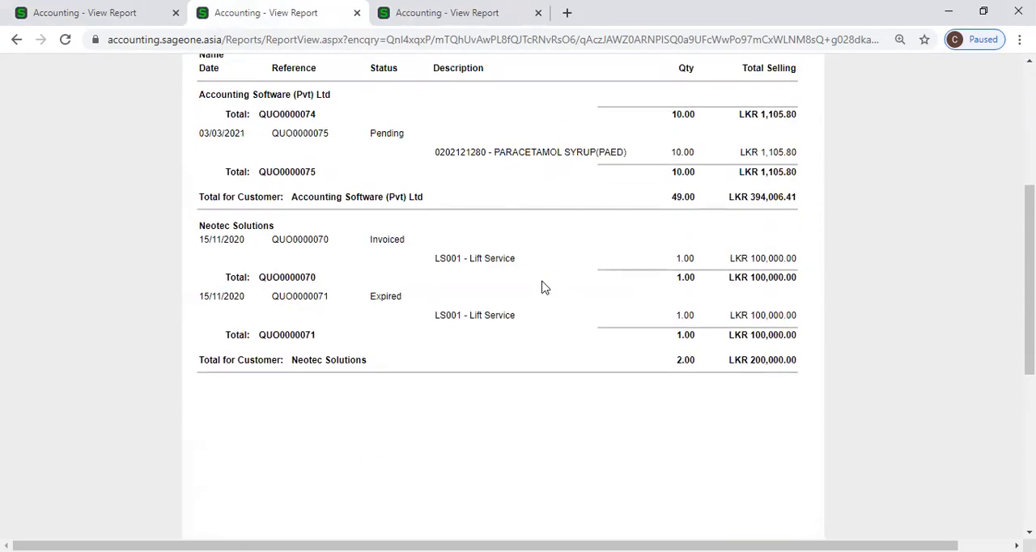
pyautogui.scroll(1, 544, 288)
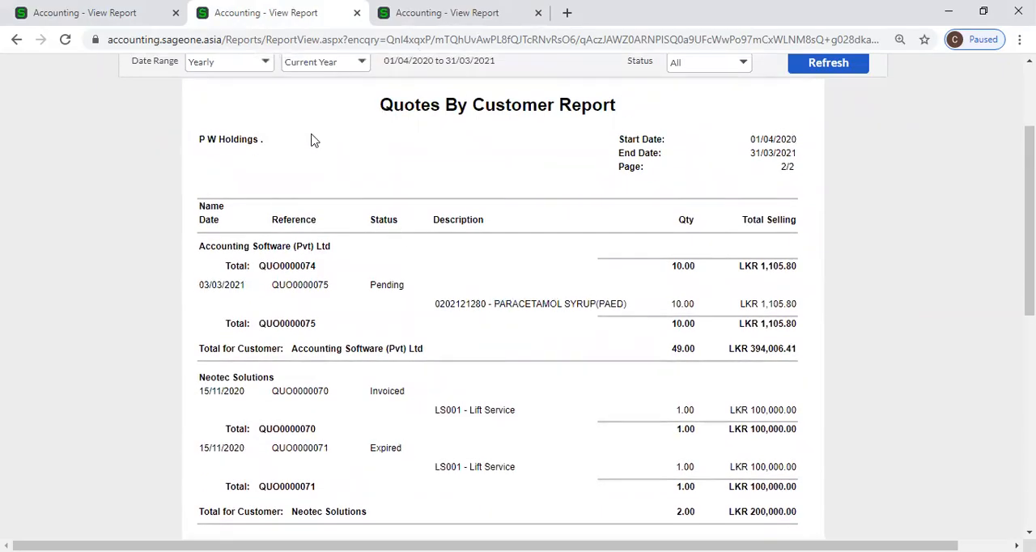
pyautogui.scroll(2, 397, 204)
pyautogui.scroll(1, 397, 204)
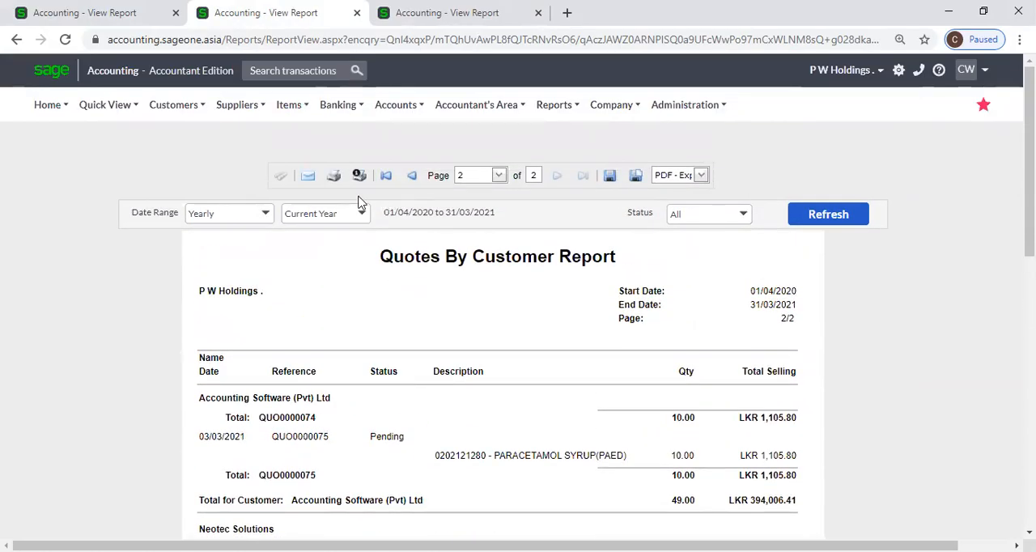
pyautogui.click(173, 104)
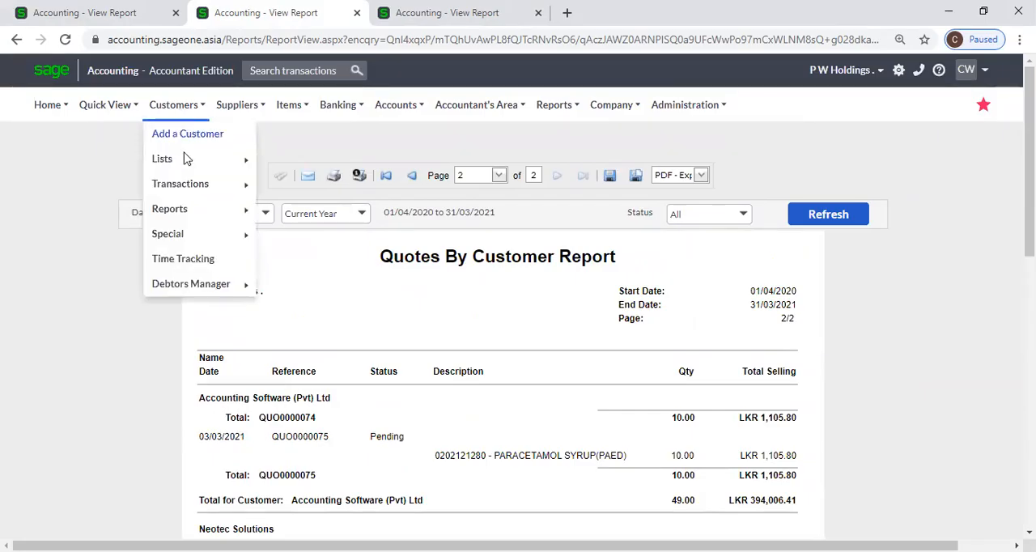
pyautogui.moveTo(201, 243)
pyautogui.moveTo(199, 213)
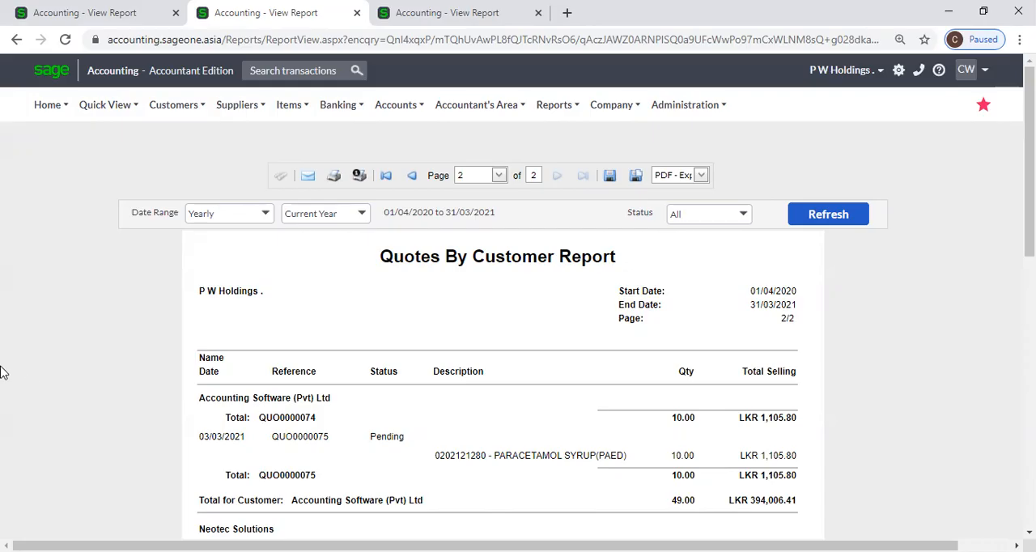
# Close the two extra quote report tabs and open the Customer Sales Orders report options.
pyautogui.click(356, 13)
pyautogui.click(356, 12)
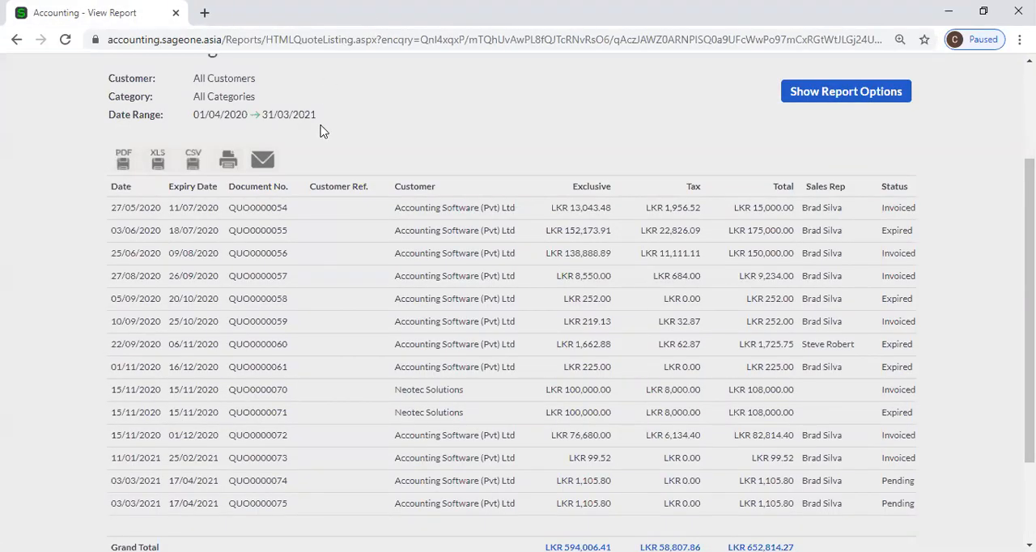
pyautogui.scroll(2, 242, 133)
pyautogui.moveTo(162, 112)
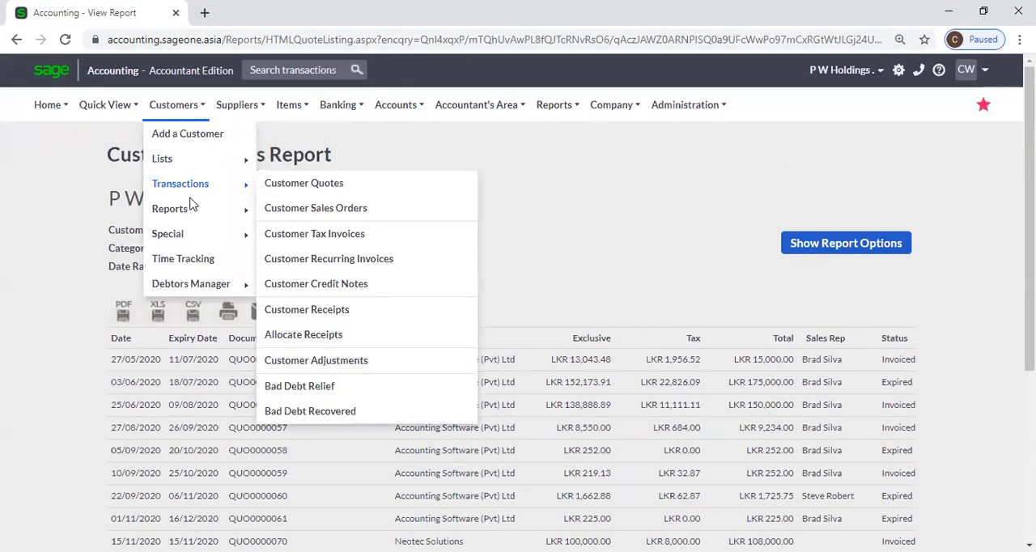
pyautogui.moveTo(192, 211)
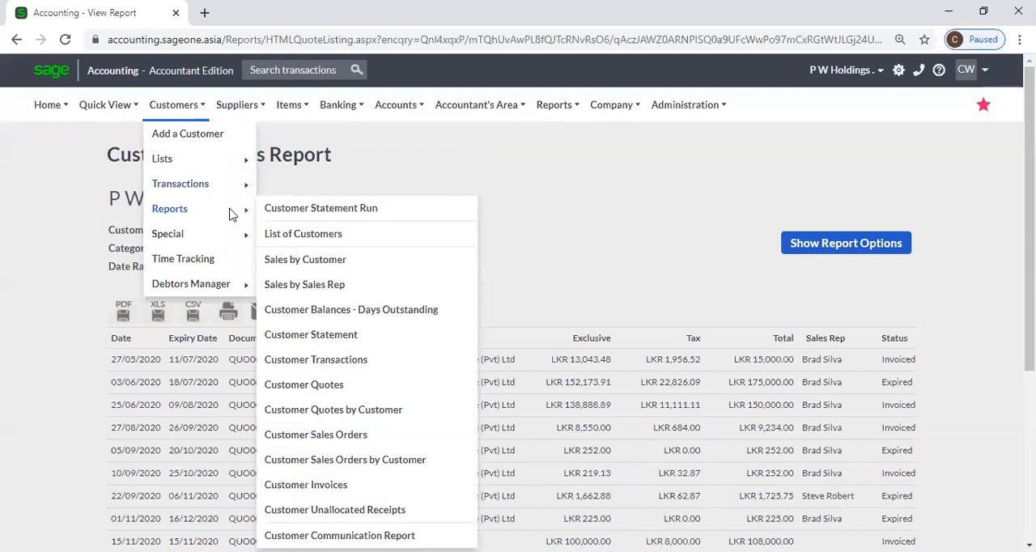
pyautogui.click(379, 436)
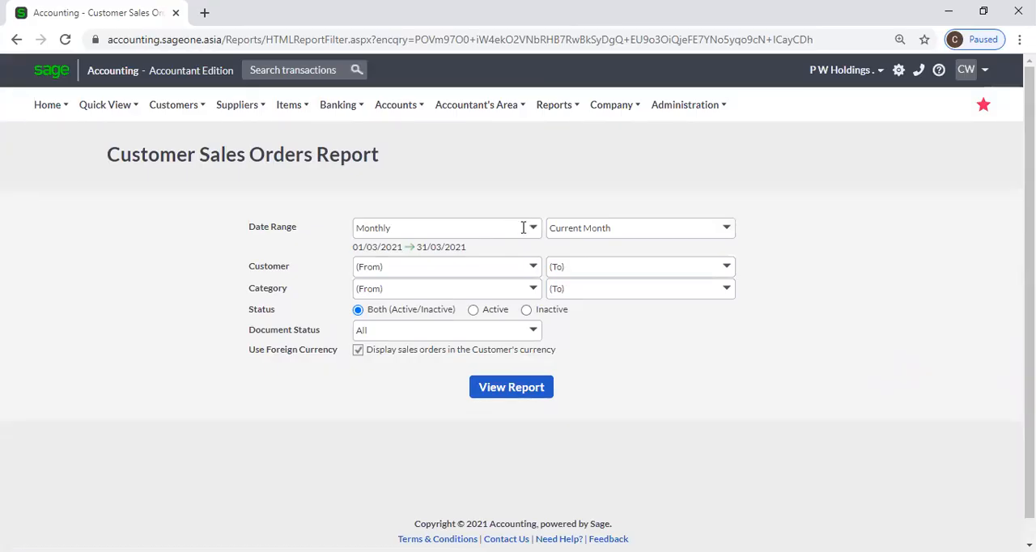
# View the Customer Sales Orders Report for the Yearly, Current Year date range with display in the customer's currency turned off.
pyautogui.click(531, 232)
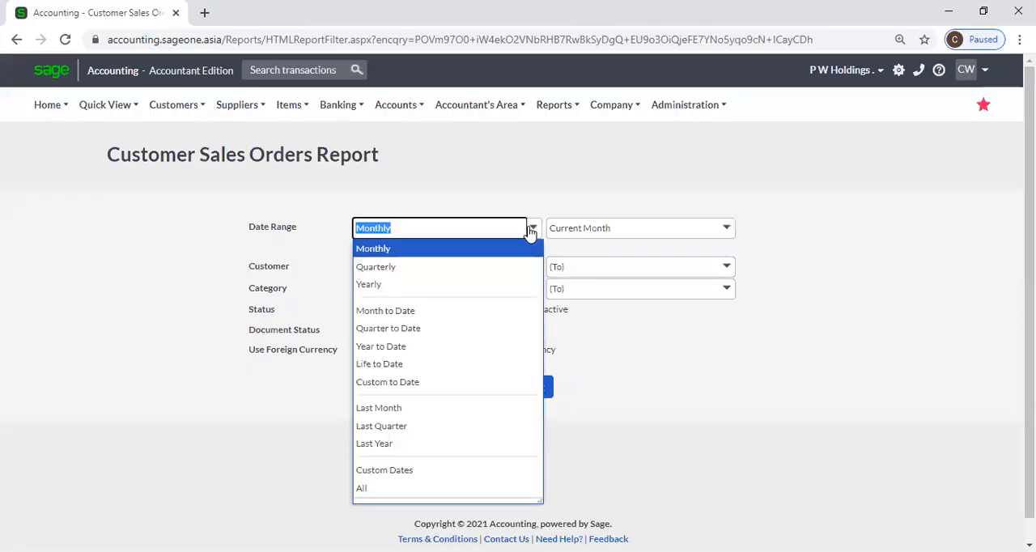
pyautogui.click(422, 284)
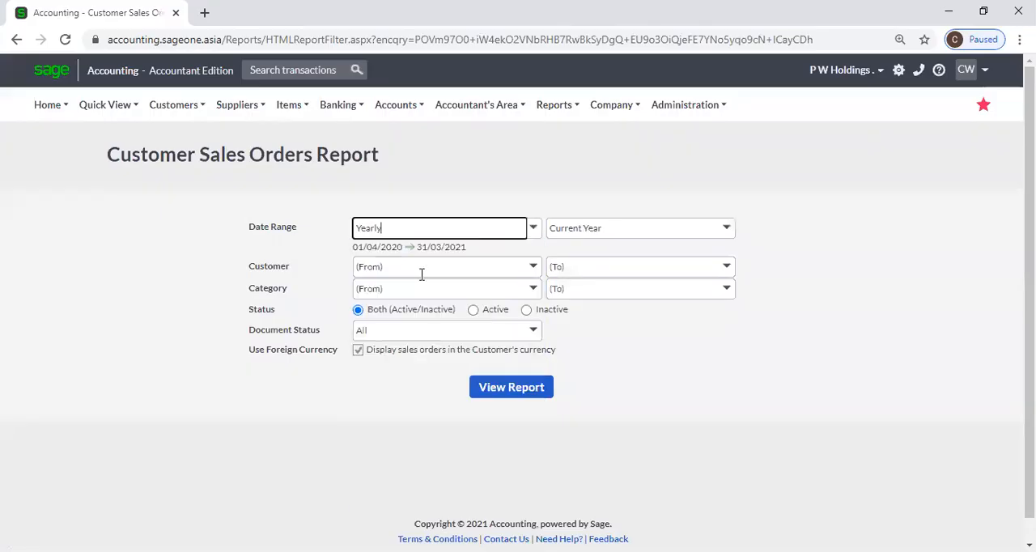
pyautogui.click(532, 290)
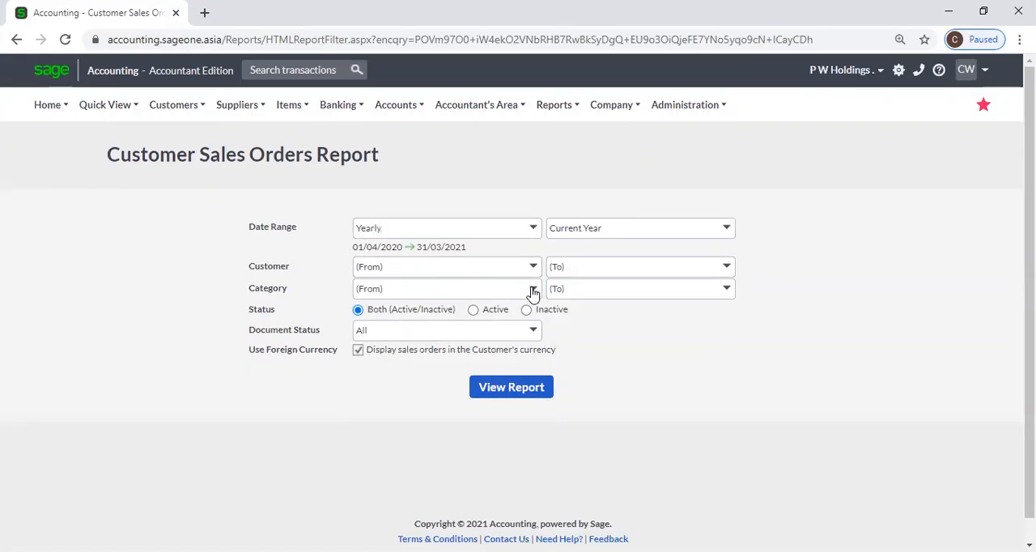
pyautogui.click(643, 357)
pyautogui.click(534, 334)
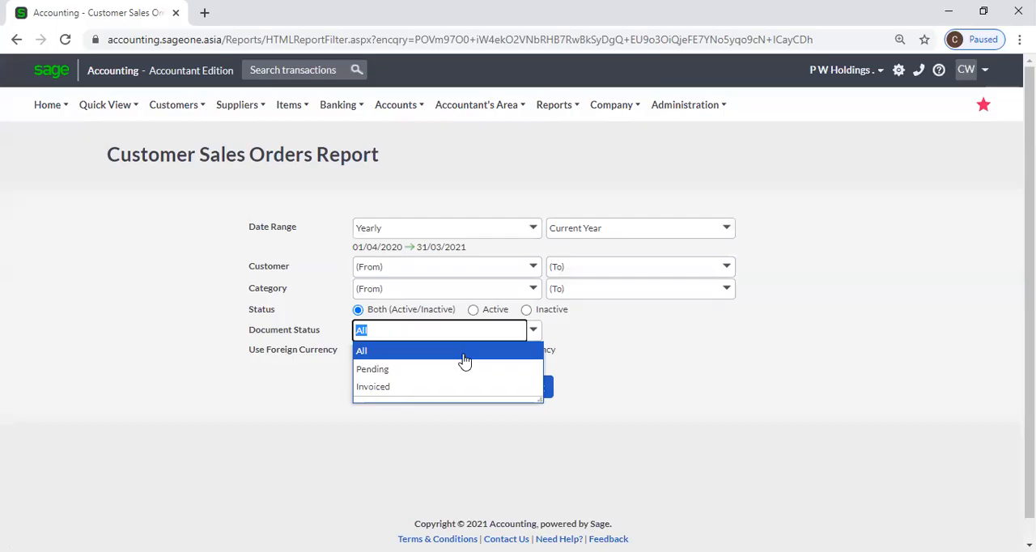
pyautogui.click(683, 373)
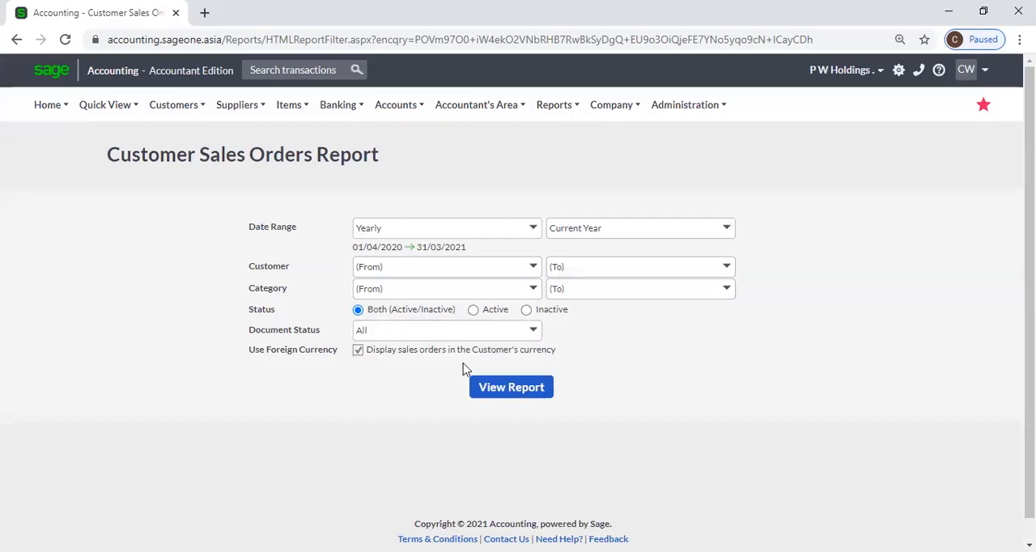
pyautogui.click(358, 353)
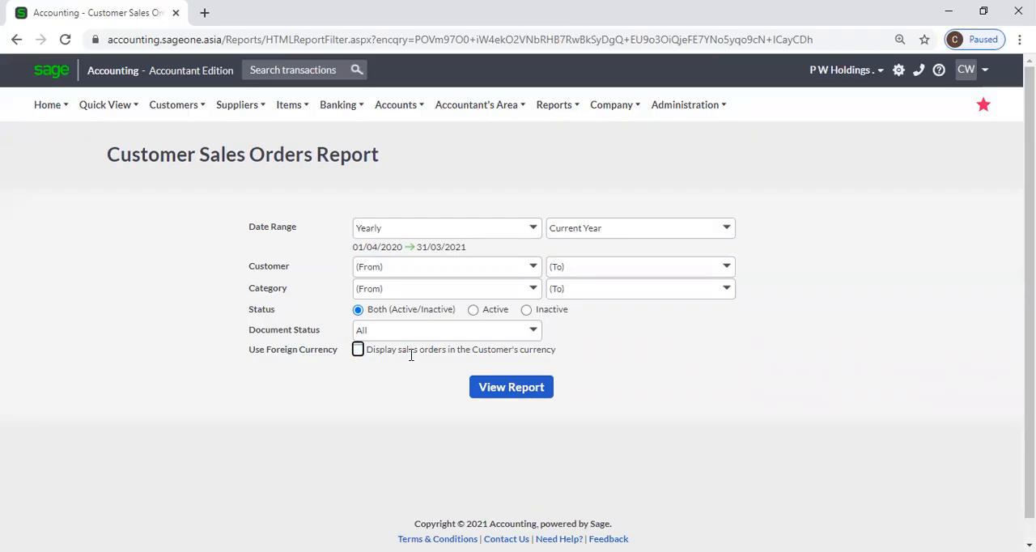
pyautogui.click(490, 389)
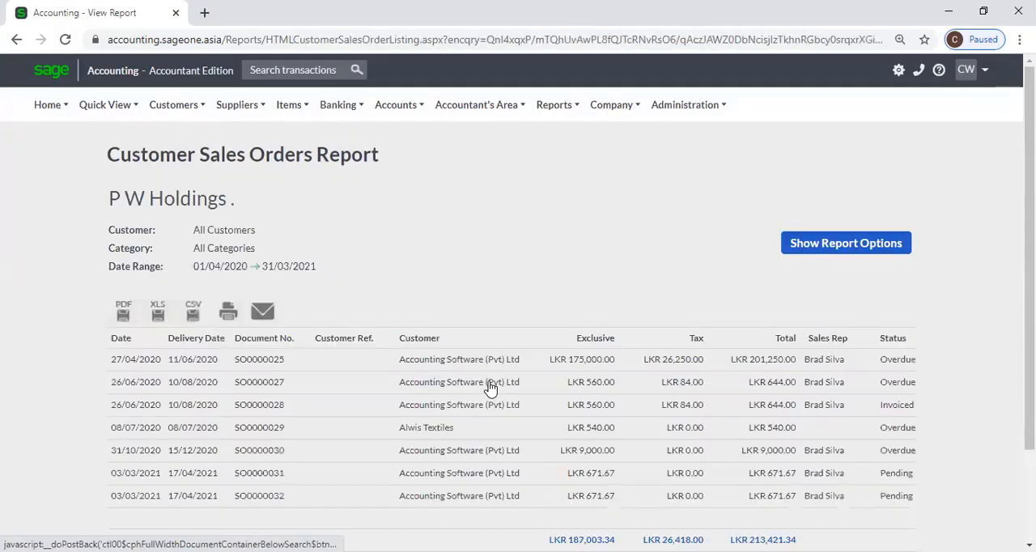
# Review the delivery dates, statuses and grand totals in the Customer Sales Orders Report.
pyautogui.scroll(-3, 490, 389)
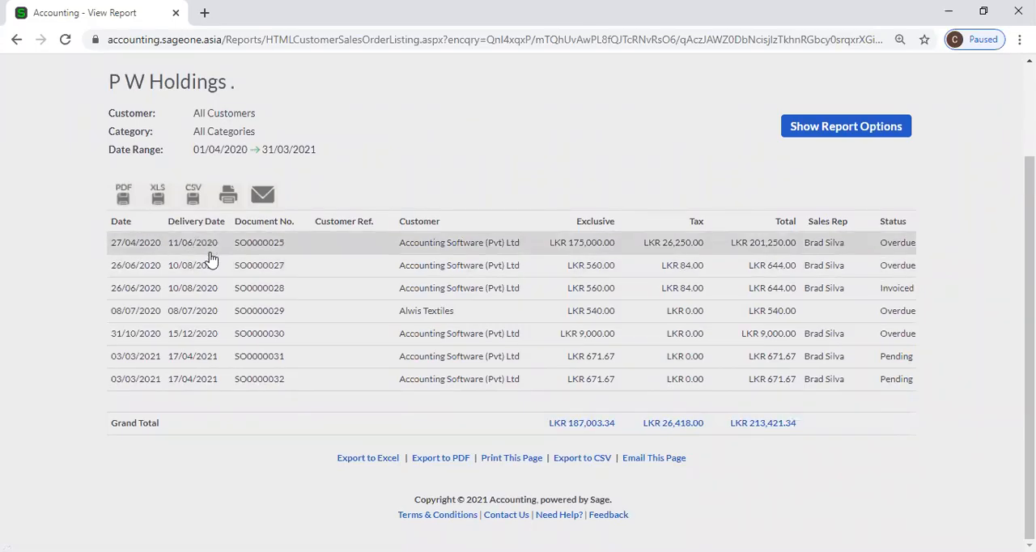
pyautogui.scroll(2, 209, 257)
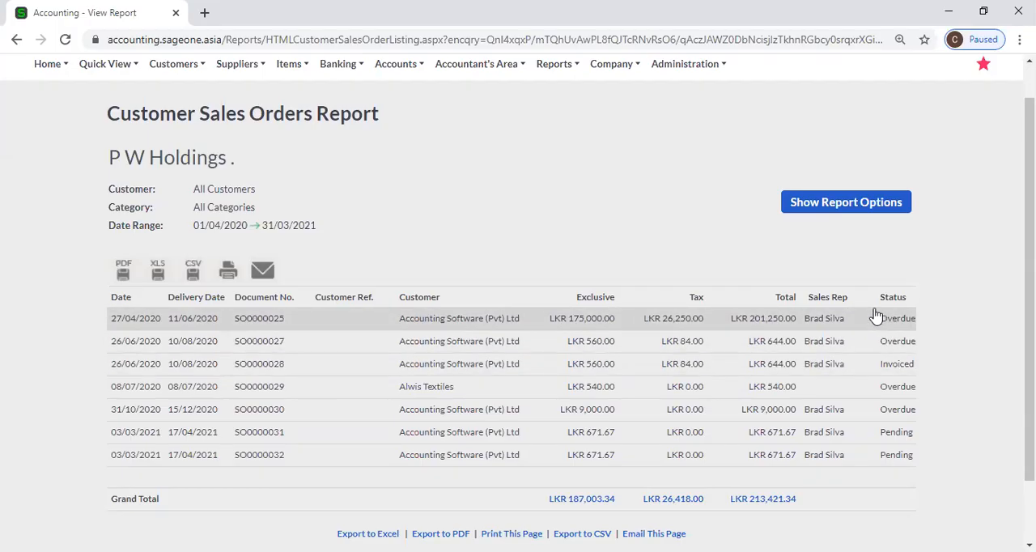
pyautogui.scroll(-2, 810, 414)
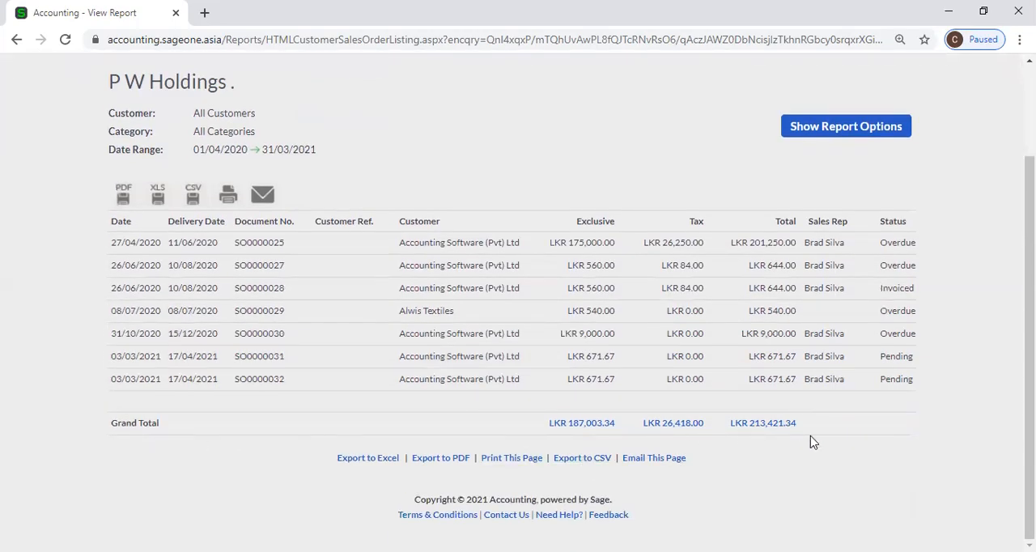
pyautogui.scroll(2, 812, 441)
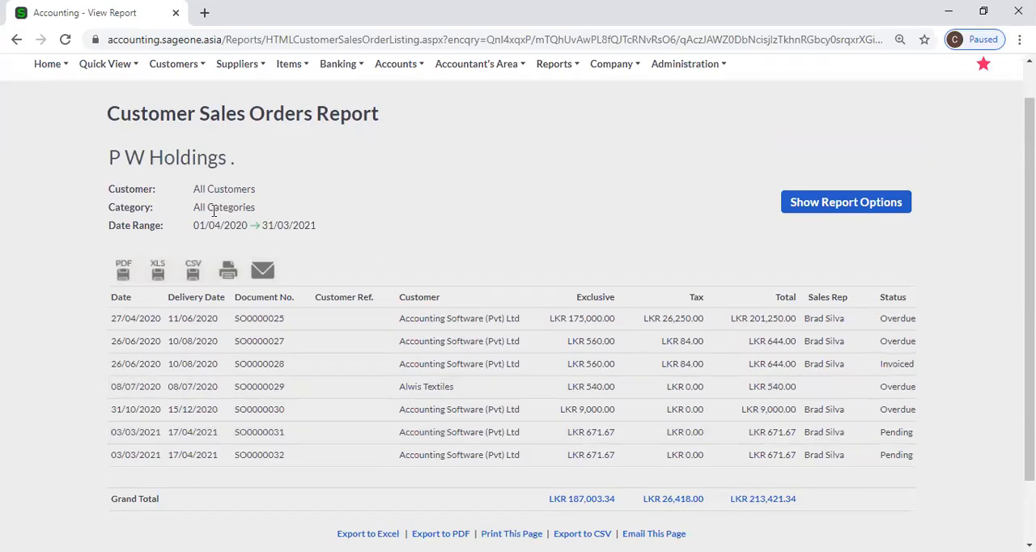
# Duplicate the Customer Sales Orders Report tab and open the Customer Sales Orders by Customer report options in the duplicate.
pyautogui.rightClick(97, 15)
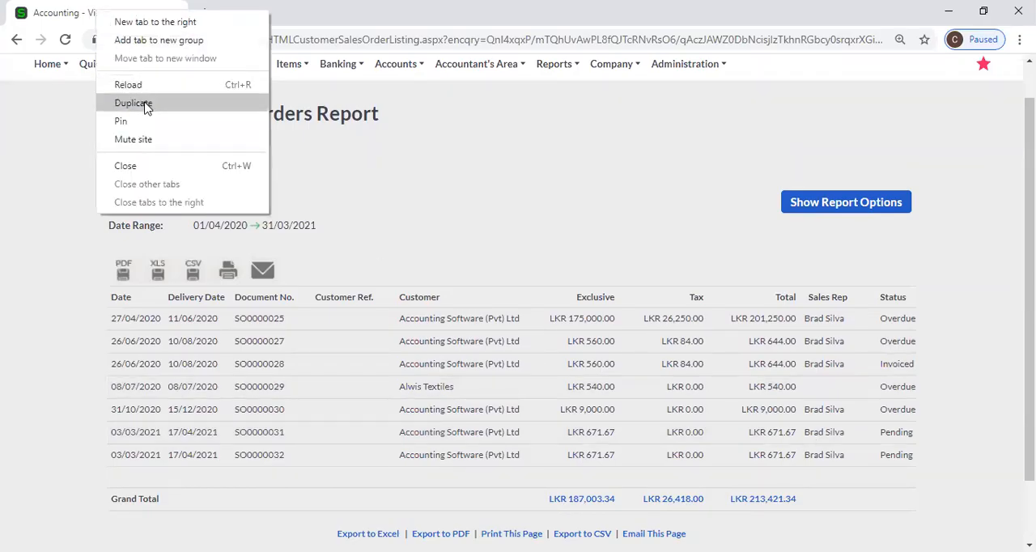
pyautogui.click(145, 104)
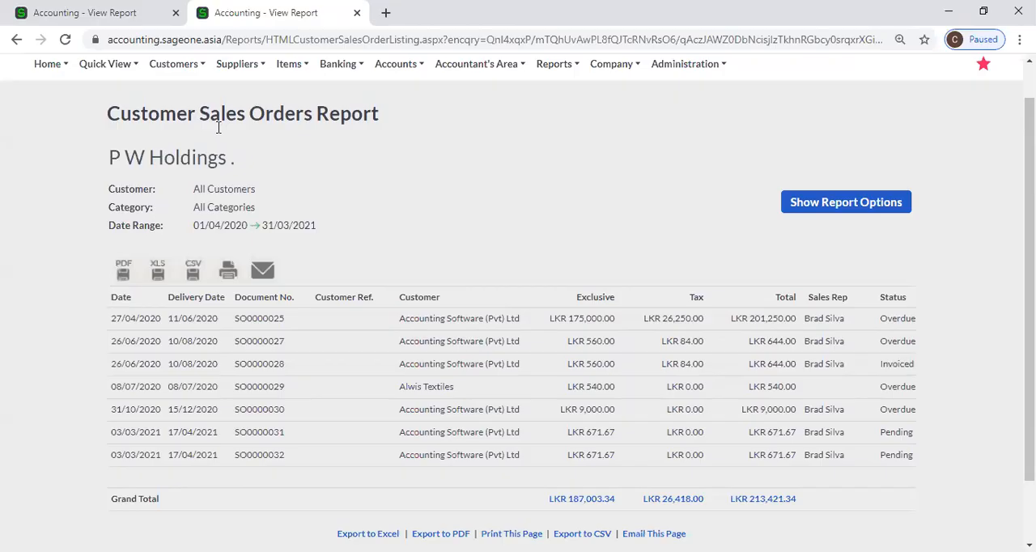
pyautogui.scroll(1, 202, 129)
pyautogui.click(175, 114)
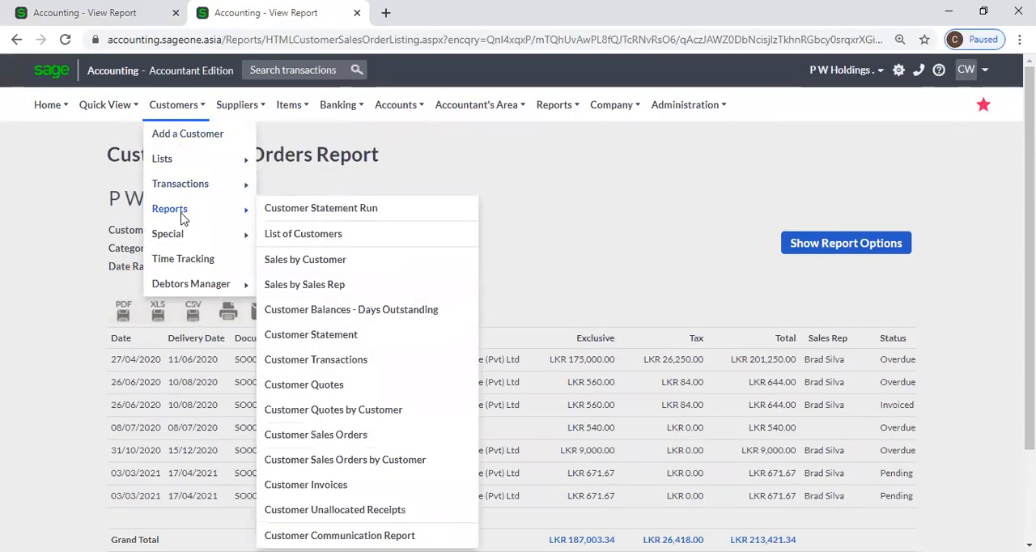
pyautogui.moveTo(184, 213)
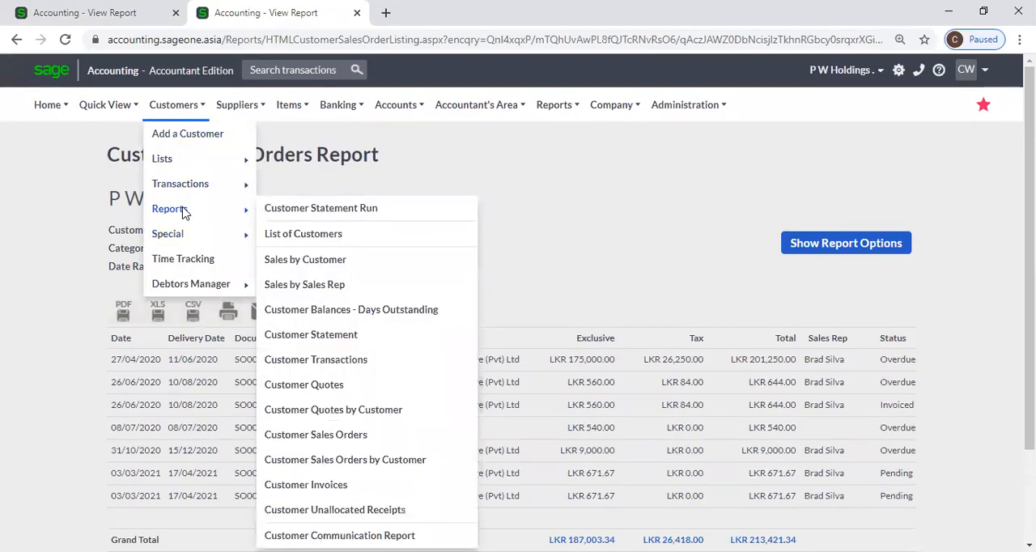
pyautogui.click(377, 470)
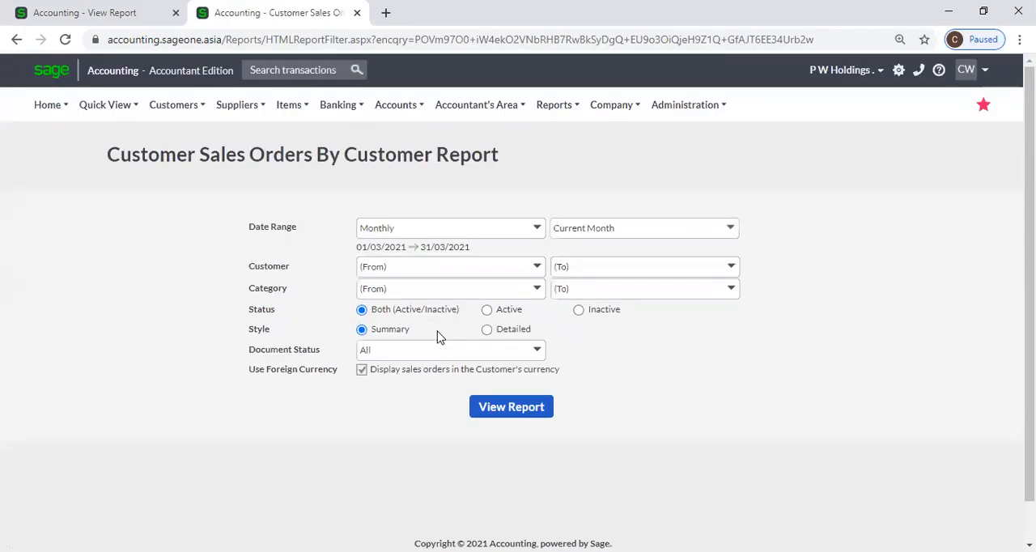
# View the Customer Sales Orders By Customer Report for Yearly, Current Year in Summary style, with display in the customer's currency turned off.
pyautogui.click(538, 230)
pyautogui.click(493, 285)
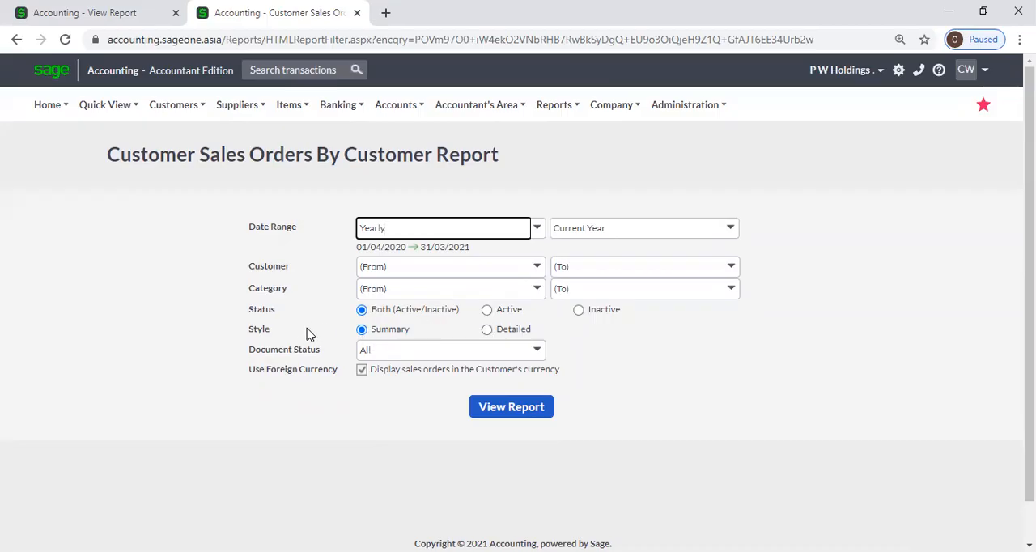
pyautogui.click(539, 351)
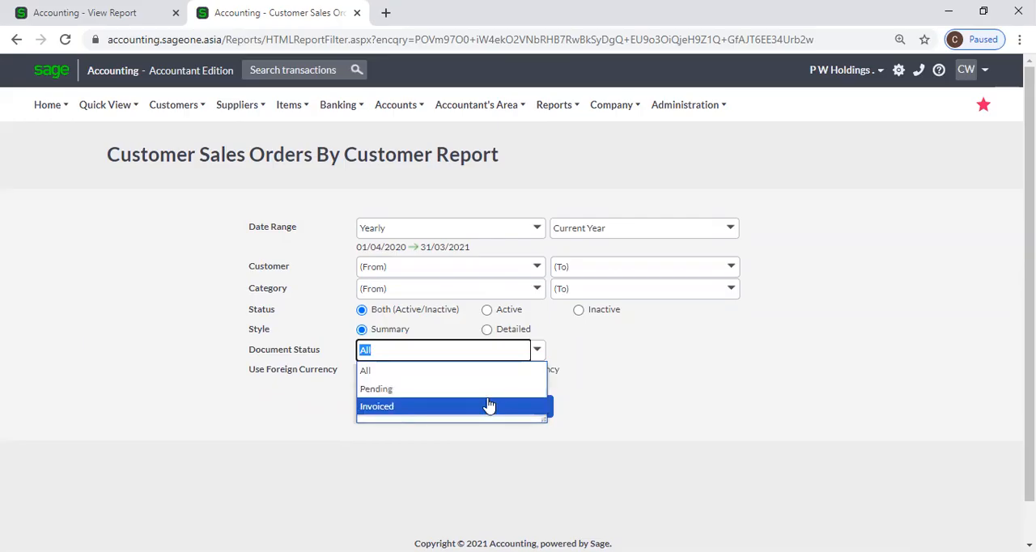
pyautogui.click(621, 371)
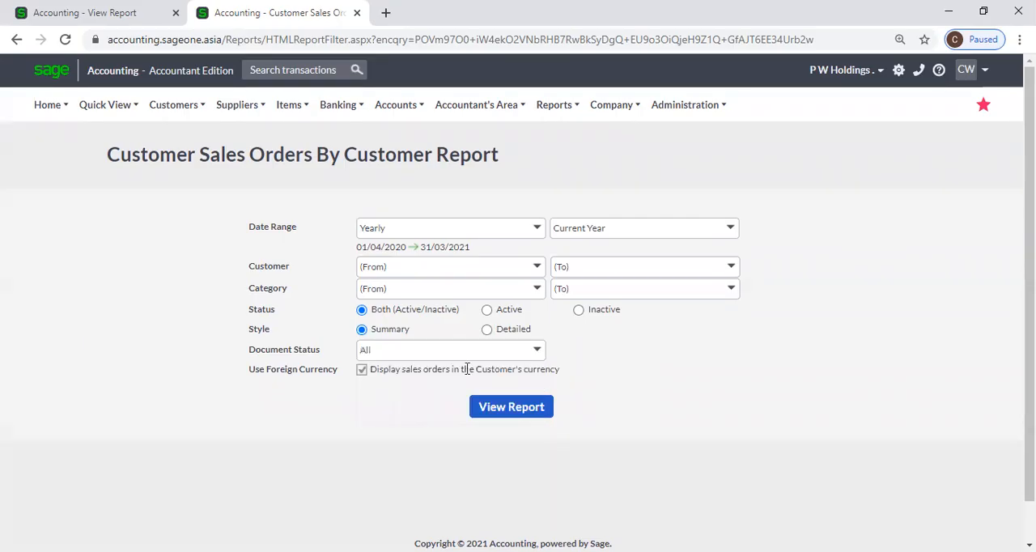
pyautogui.click(362, 370)
pyautogui.click(497, 414)
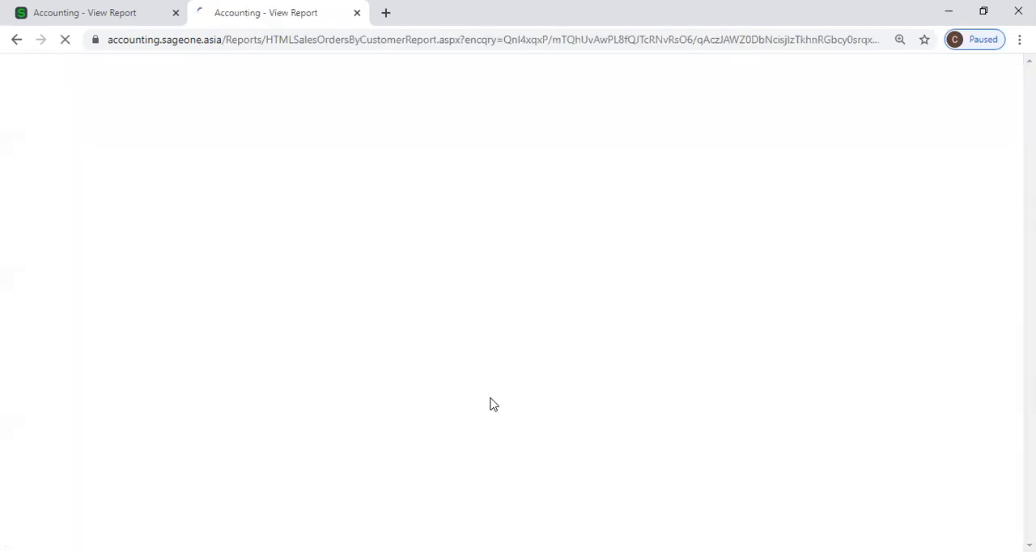
# Compare the summary Customer Sales Orders By Customer Report, including its customer totals, with the Customer Sales Orders Report in the first tab.
pyautogui.scroll(-2, 493, 403)
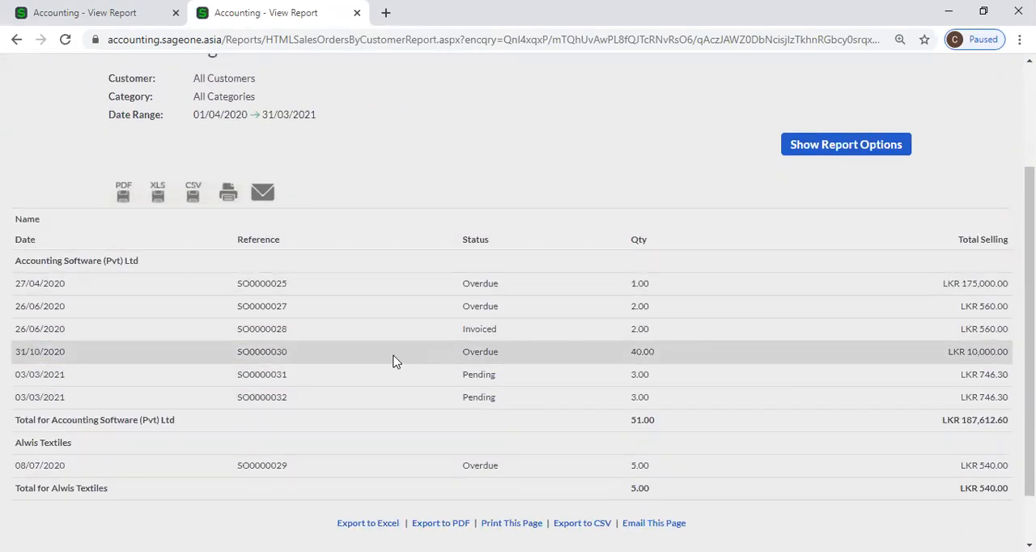
pyautogui.scroll(1, 393, 361)
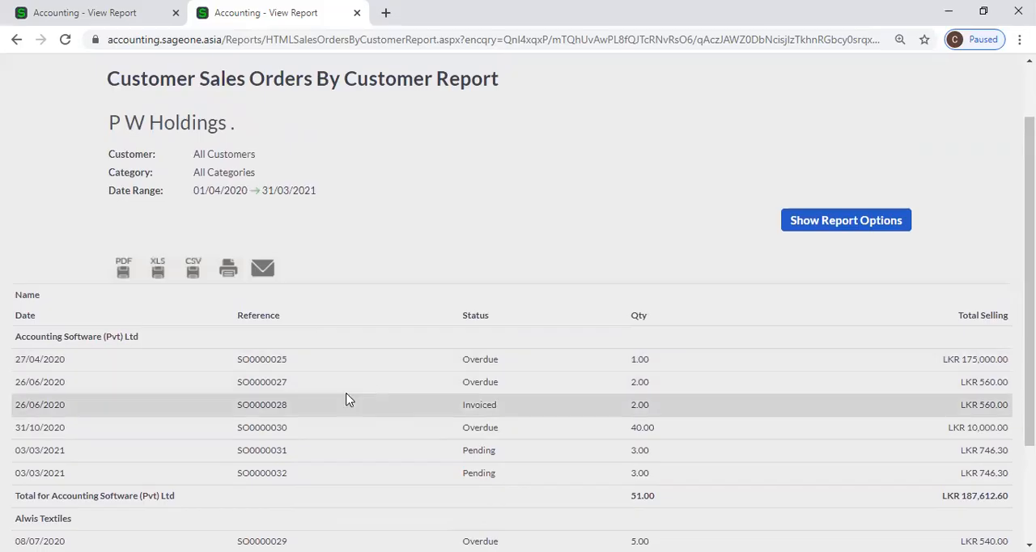
pyautogui.click(81, 11)
pyautogui.moveTo(116, 135)
pyautogui.scroll(1, 286, 184)
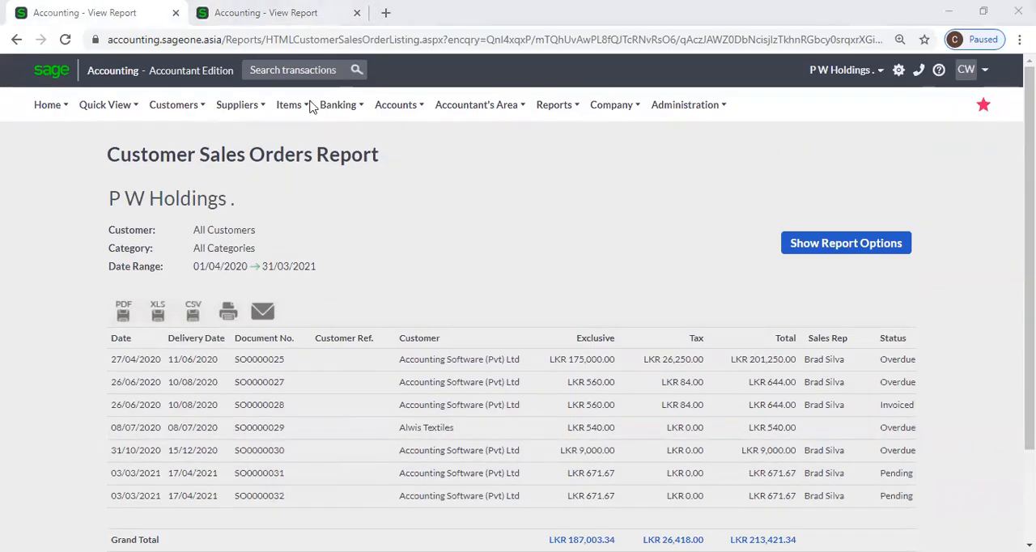
pyautogui.click(290, 27)
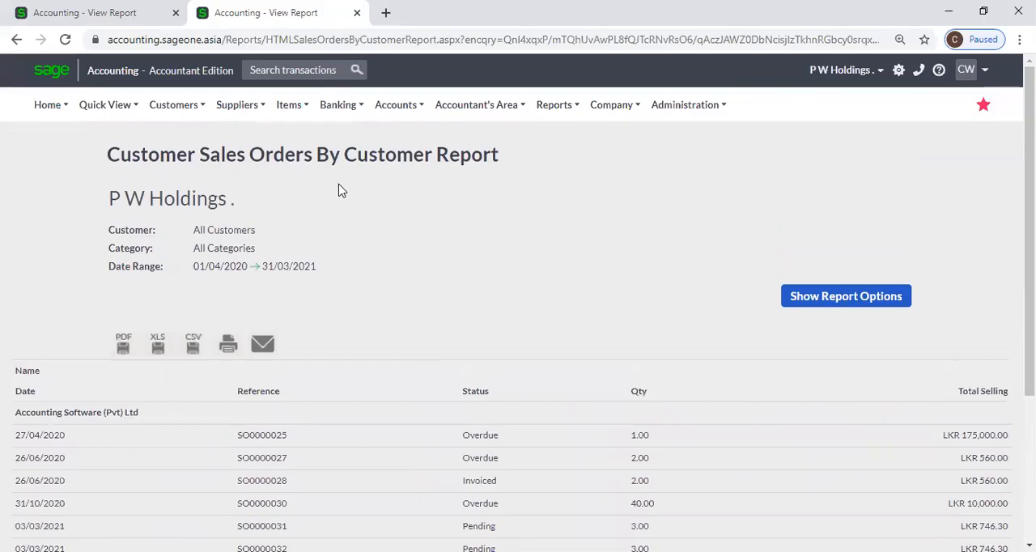
pyautogui.scroll(-1, 482, 214)
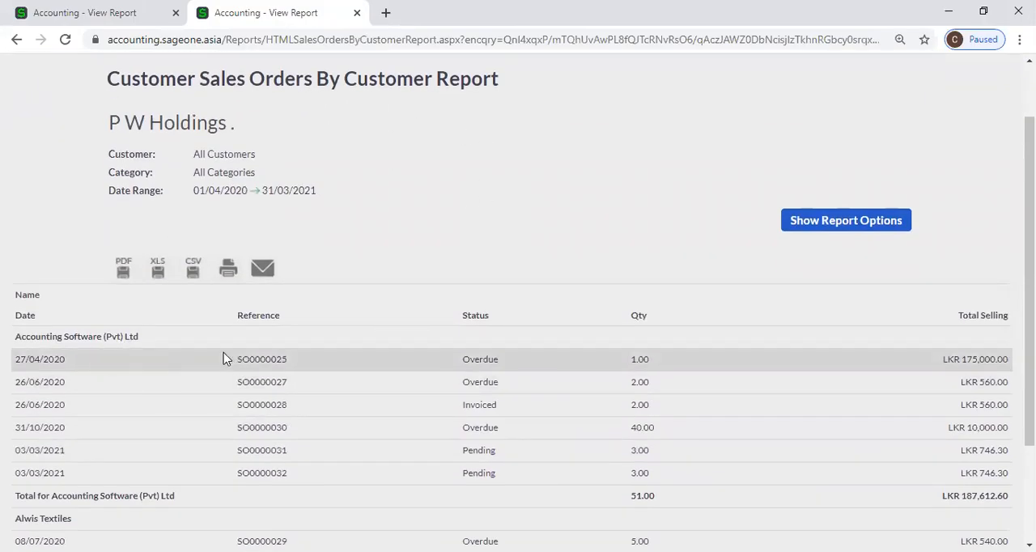
pyautogui.scroll(-2, 259, 425)
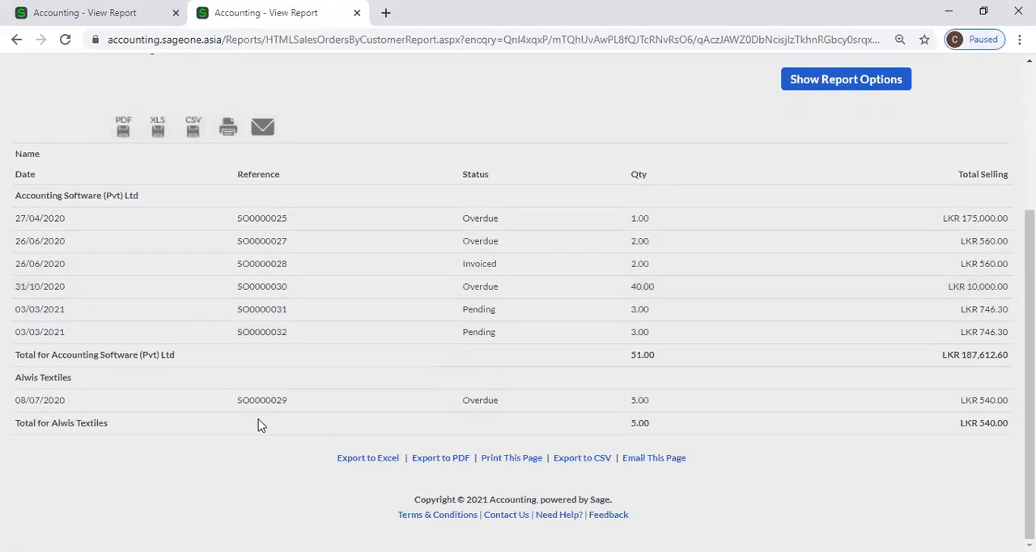
pyautogui.scroll(3, 259, 425)
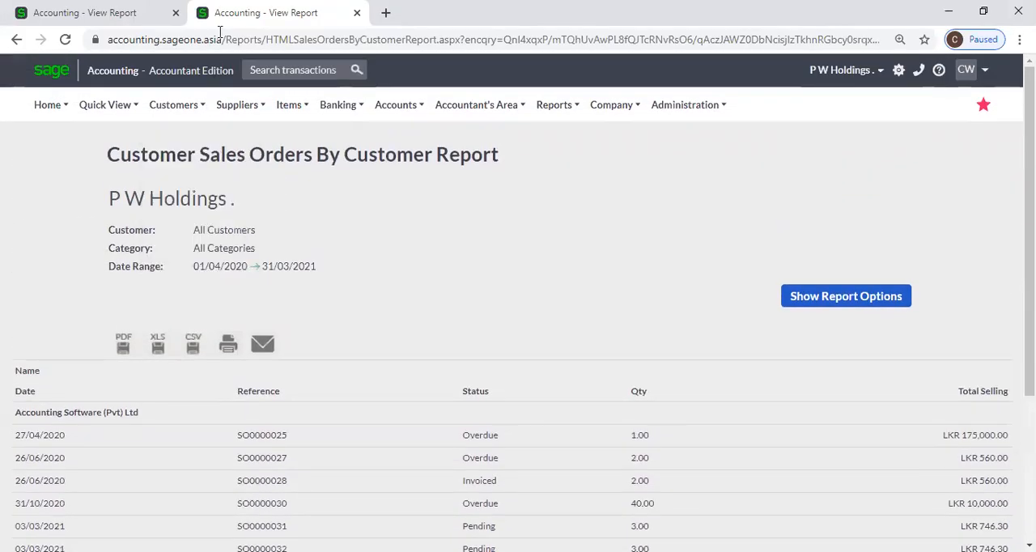
# Duplicate the Customer Sales Orders By Customer Report tab, recheck the Customer Sales Orders Report, and show the by-customer report's options in its original tab.
pyautogui.rightClick(241, 15)
pyautogui.click(270, 100)
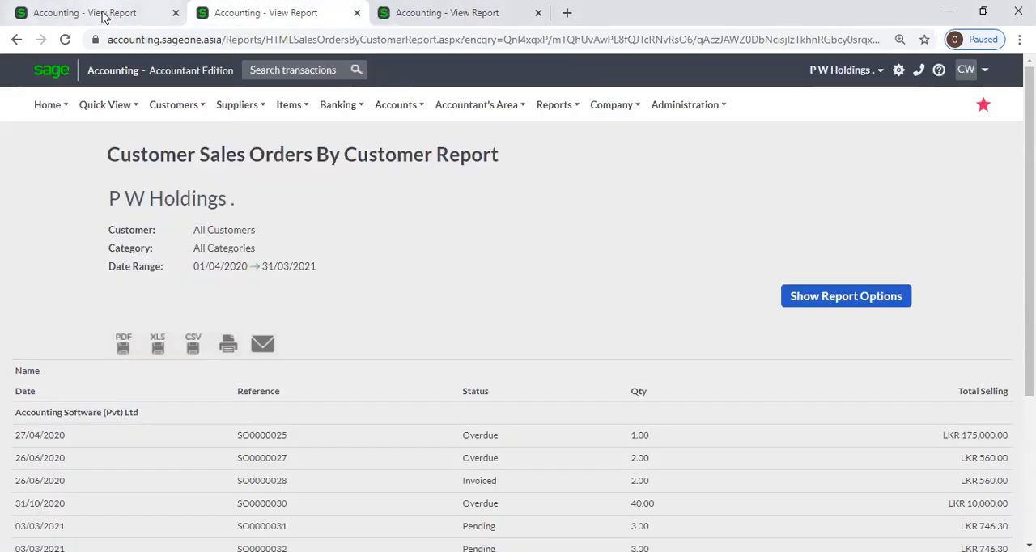
pyautogui.click(107, 14)
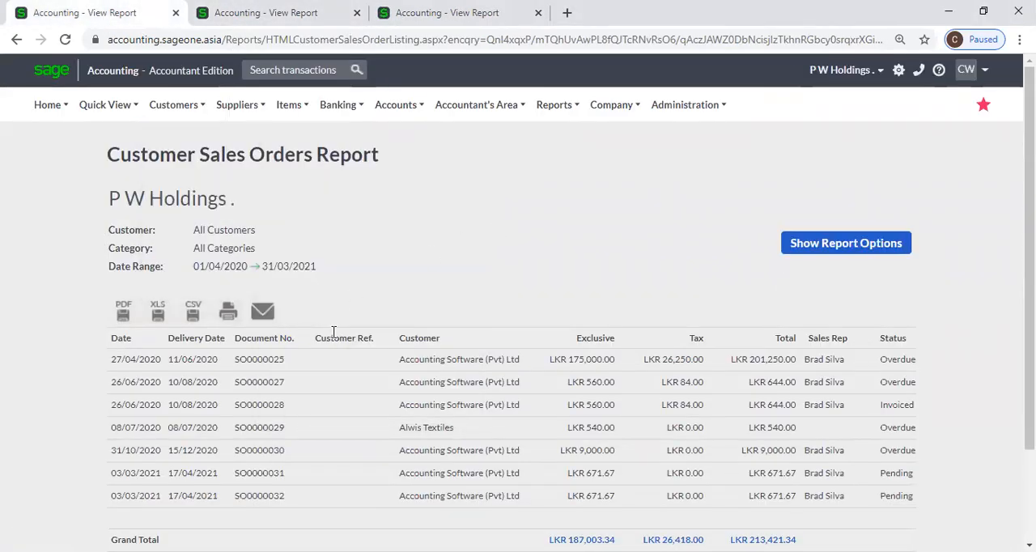
pyautogui.click(243, 13)
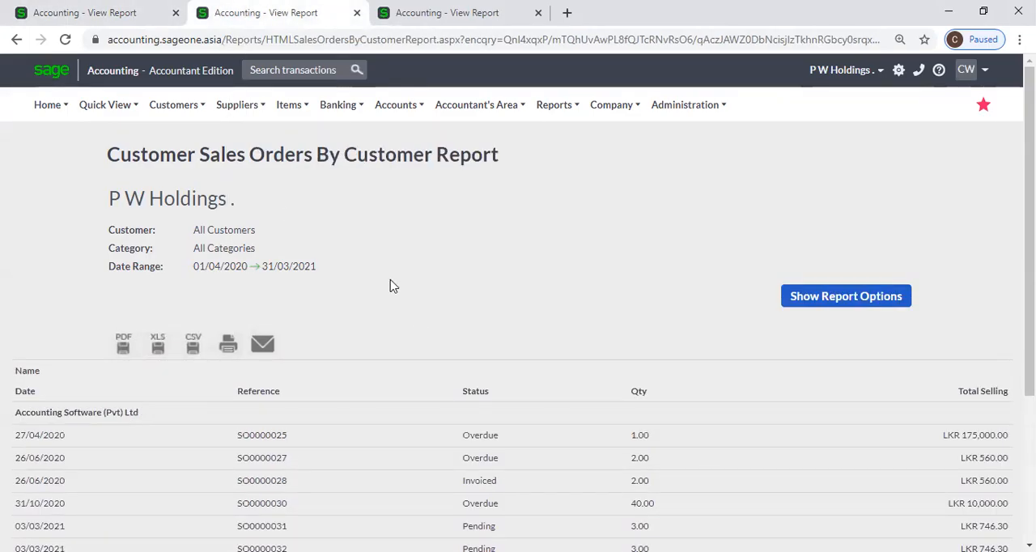
pyautogui.click(863, 297)
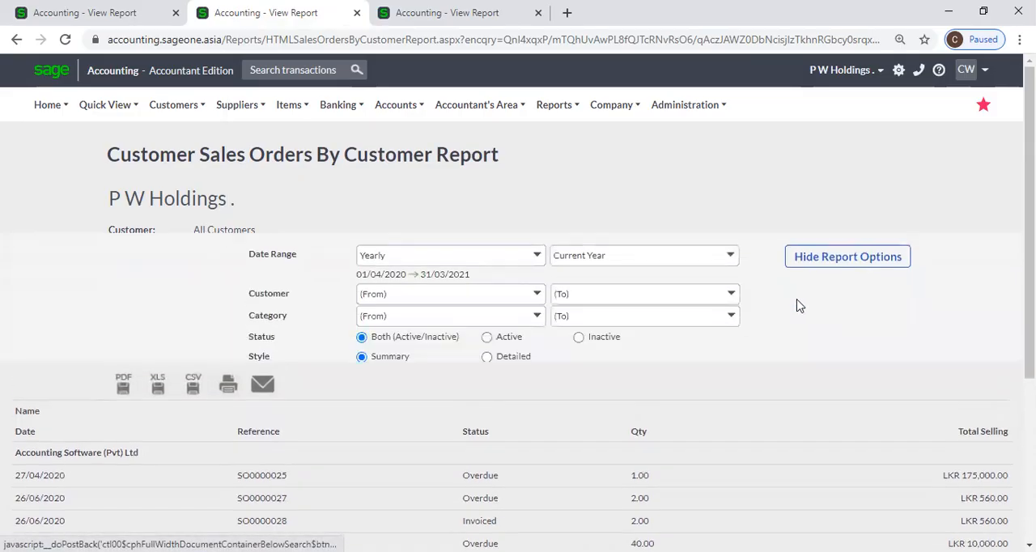
# View the Customer Sales Orders By Customer Report in Detailed style and review the item lines and totals of each order.
pyautogui.click(490, 317)
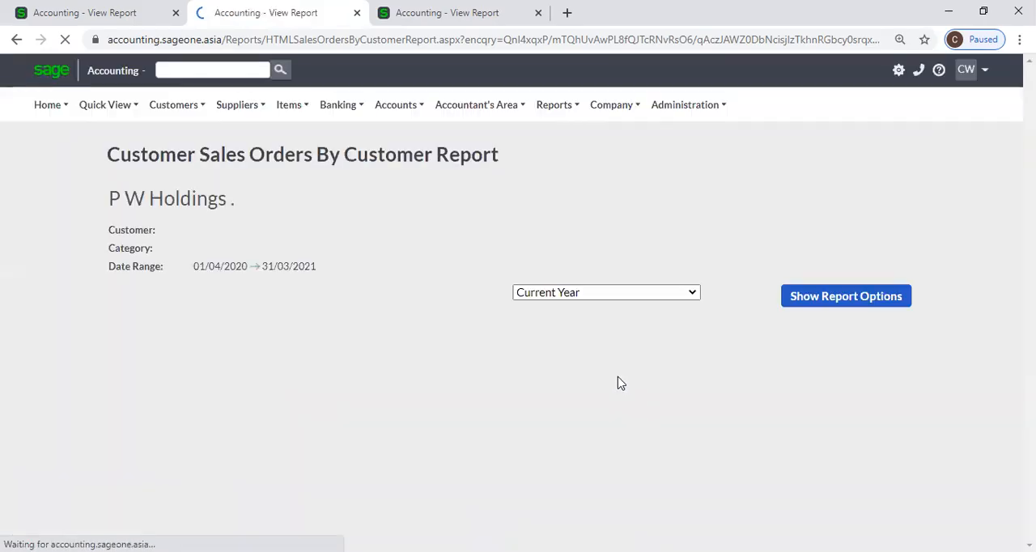
pyautogui.scroll(-2, 618, 381)
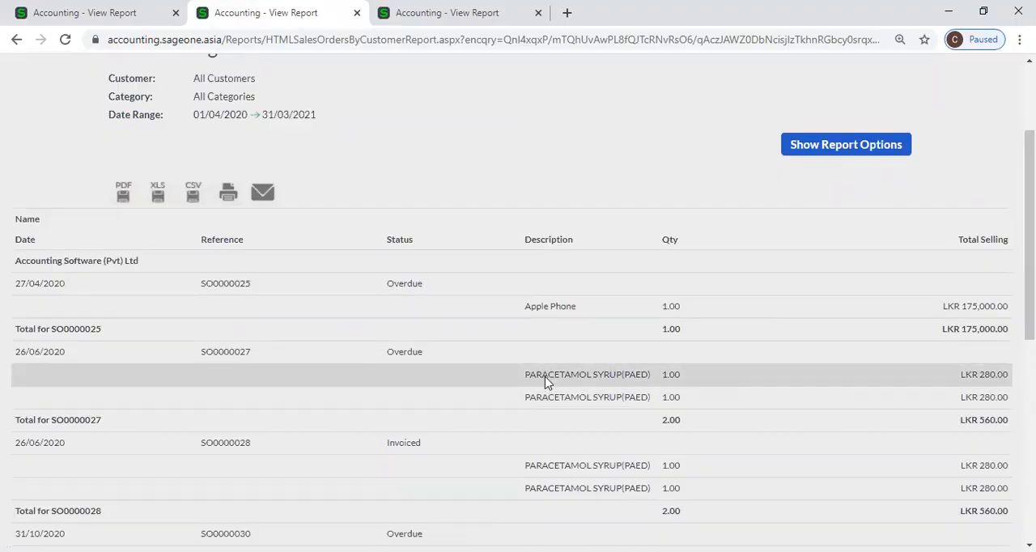
pyautogui.scroll(-6, 544, 382)
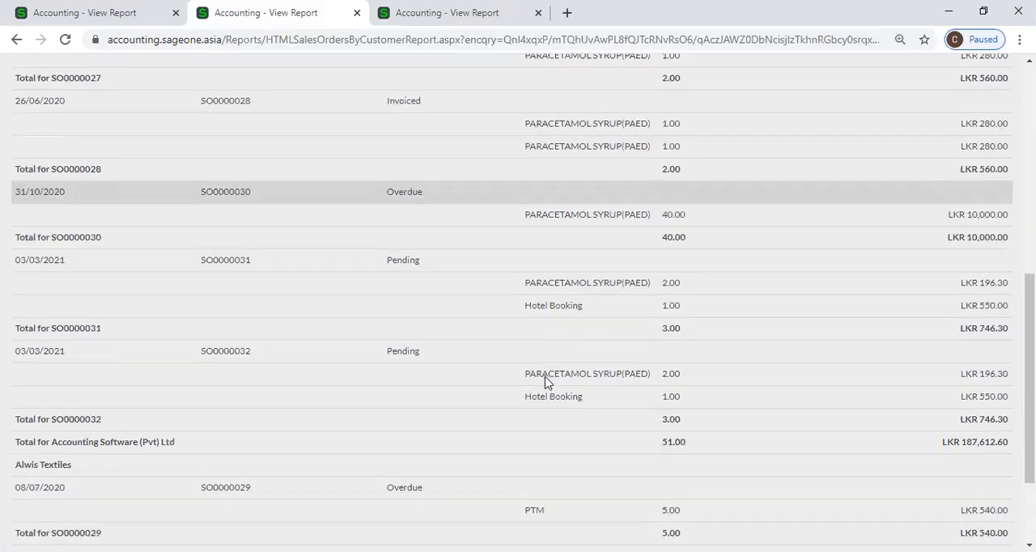
pyautogui.scroll(2, 545, 382)
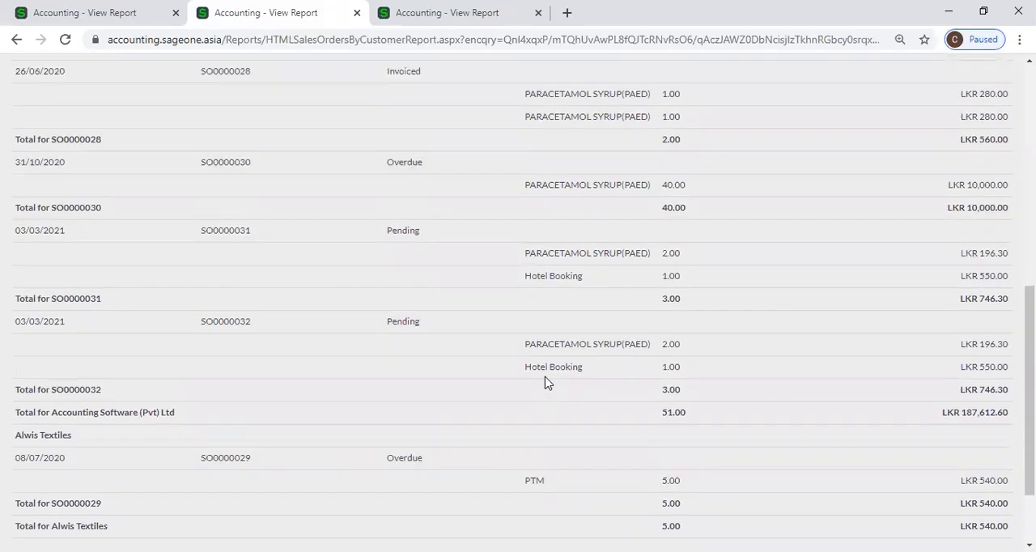
pyautogui.scroll(2, 545, 382)
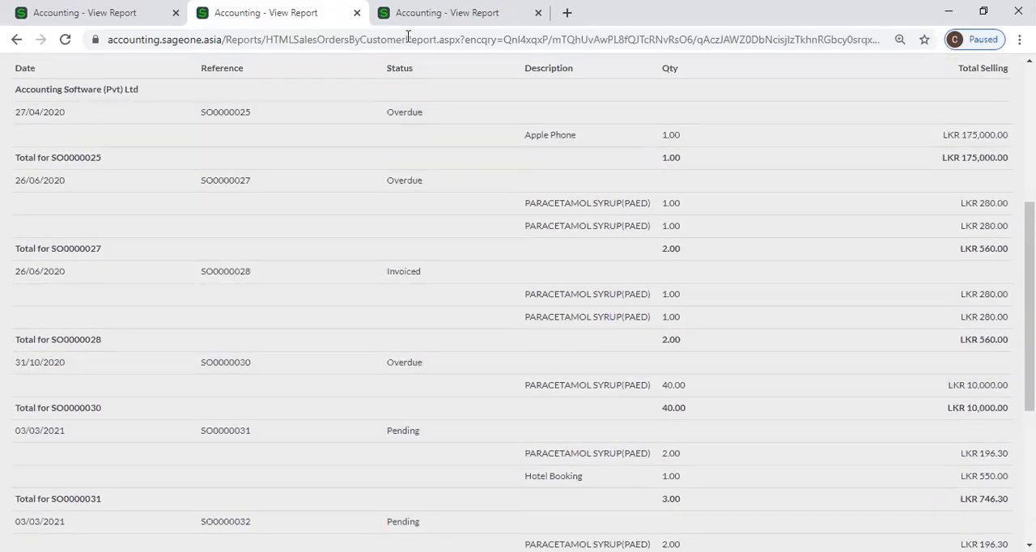
# Compare the summary Customer Sales Orders By Customer Report in the duplicate tab with the detailed version in the original tab.
pyautogui.click(409, 15)
pyautogui.moveTo(415, 165)
pyautogui.scroll(-2, 423, 326)
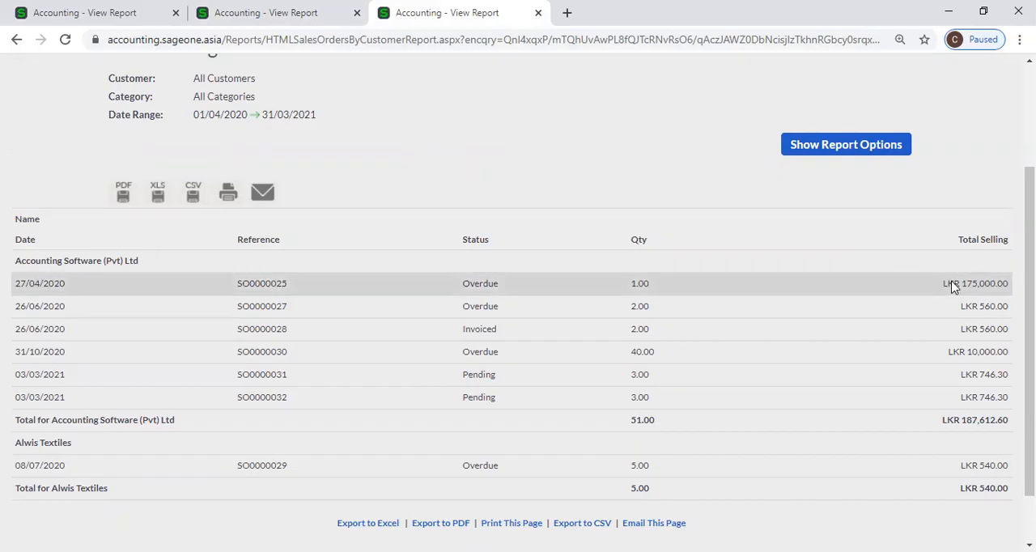
pyautogui.scroll(3, 708, 266)
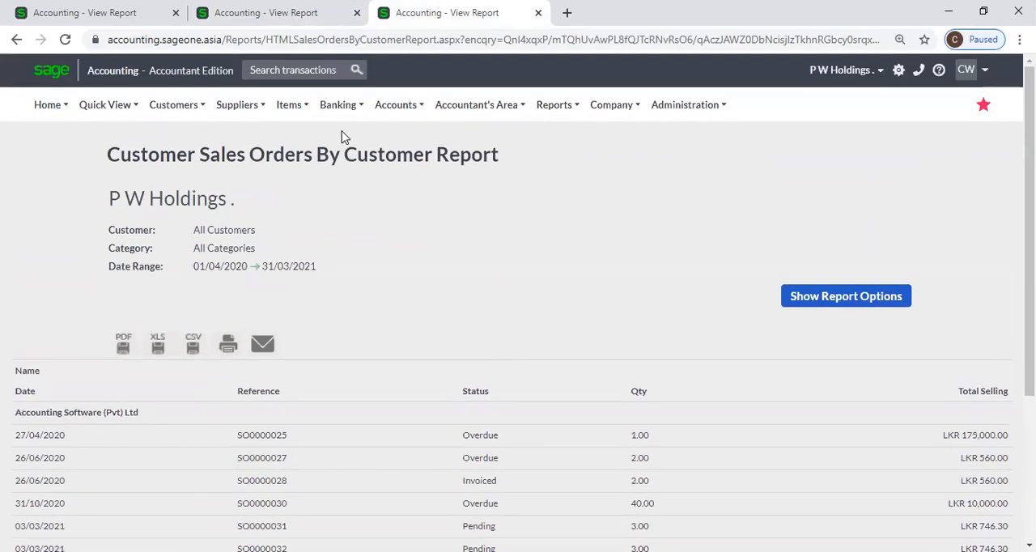
pyautogui.click(267, 12)
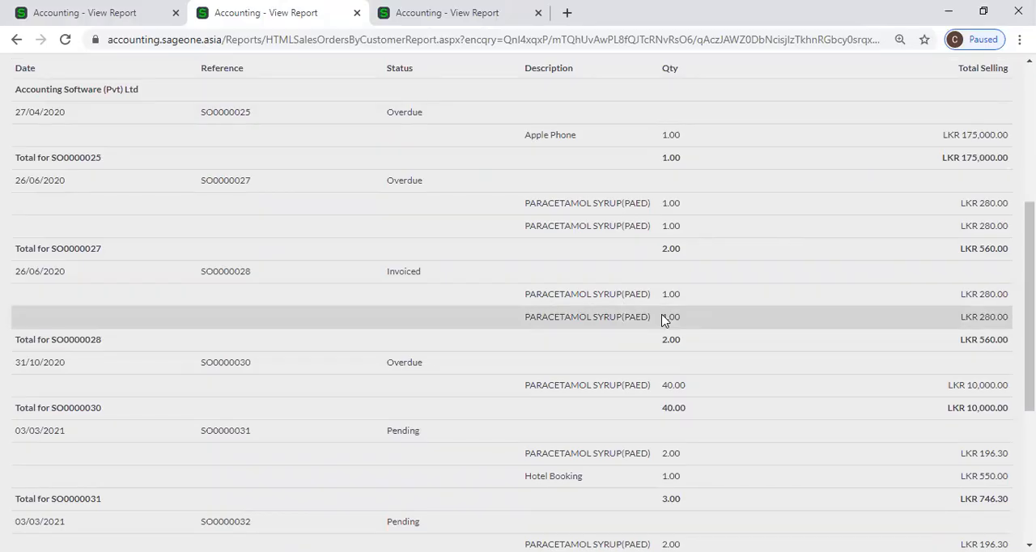
pyautogui.scroll(4, 662, 321)
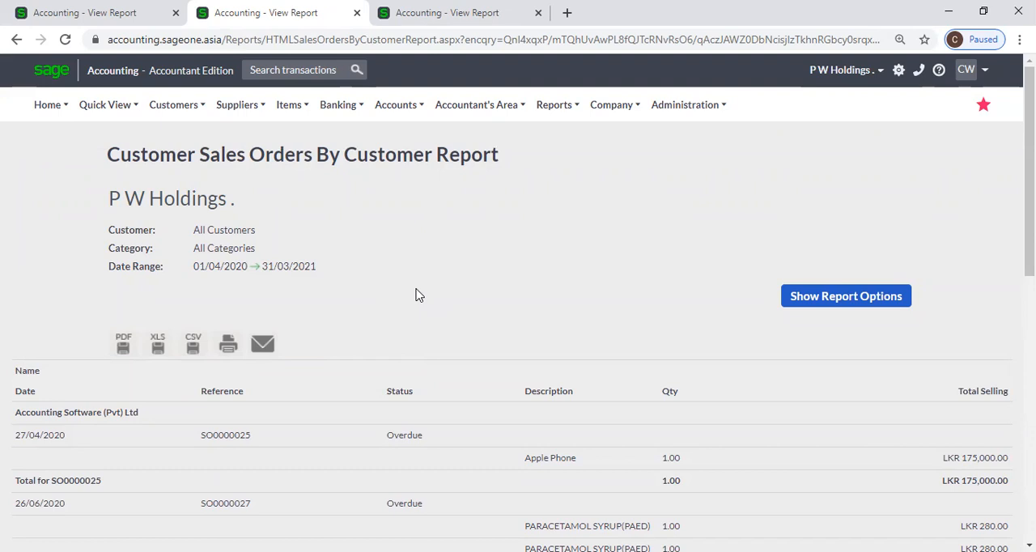
# Bring up the list of available customer reports from the detailed sales orders report.
pyautogui.moveTo(177, 104)
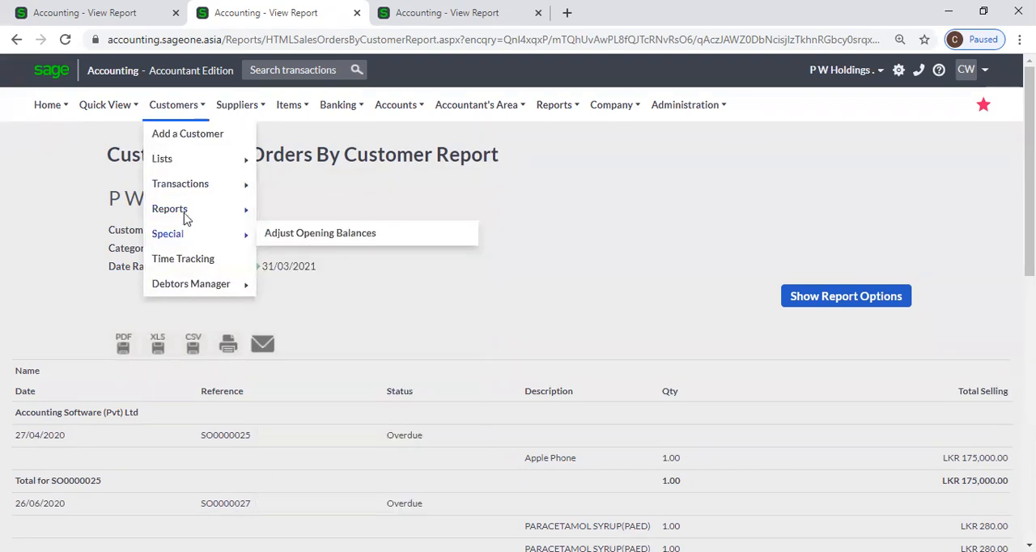
pyautogui.moveTo(184, 215)
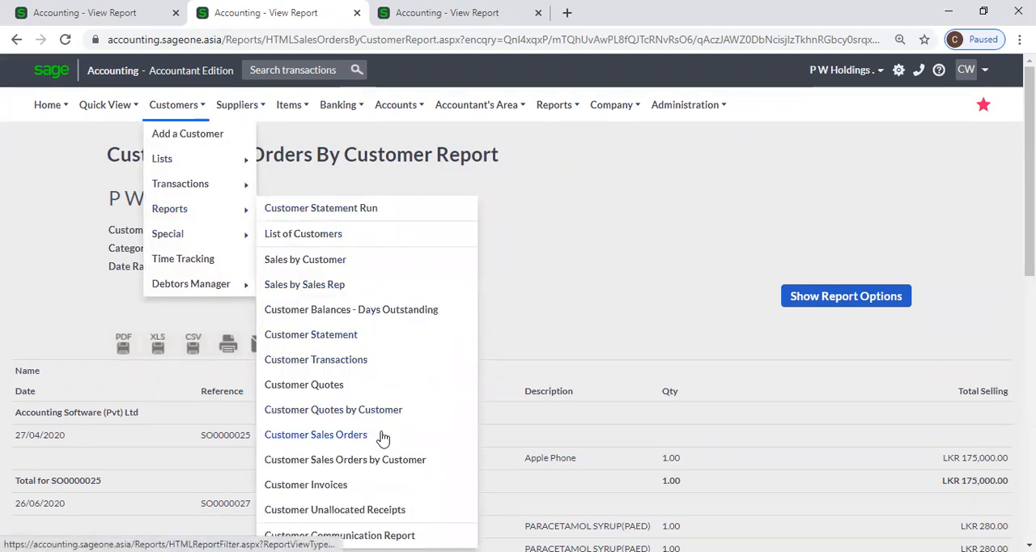
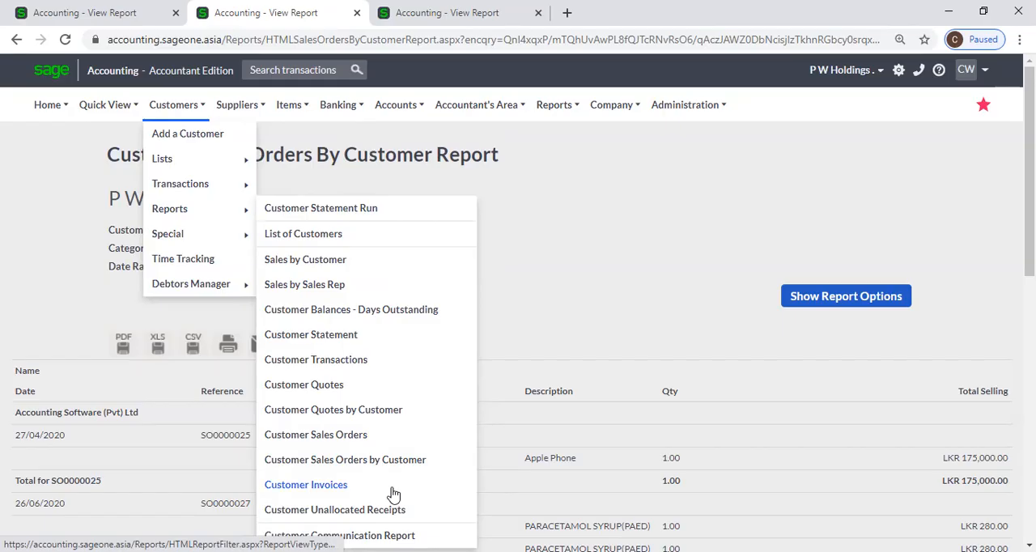
# Open the Customer Invoices report's options and close the two other report tabs.
pyautogui.click(393, 490)
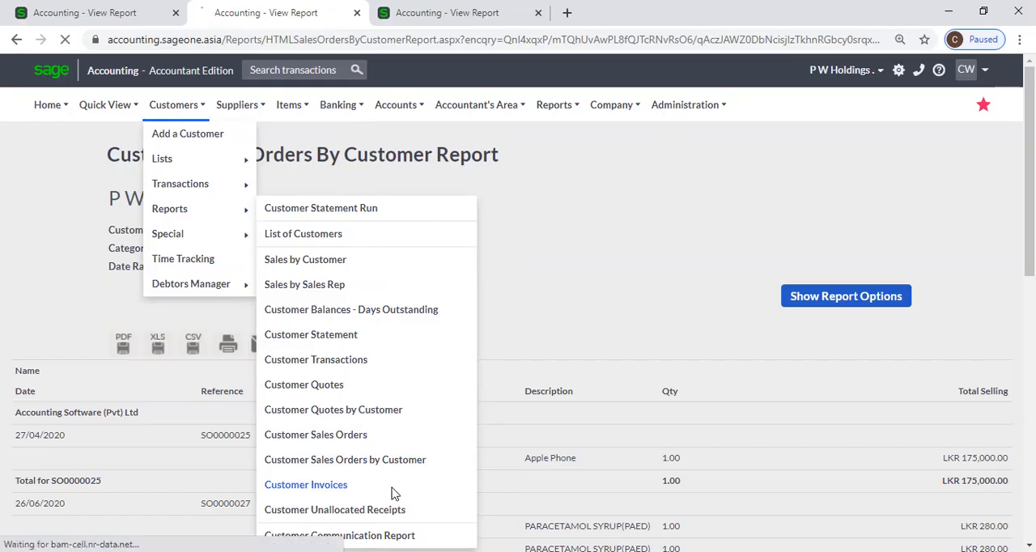
pyautogui.click(176, 12)
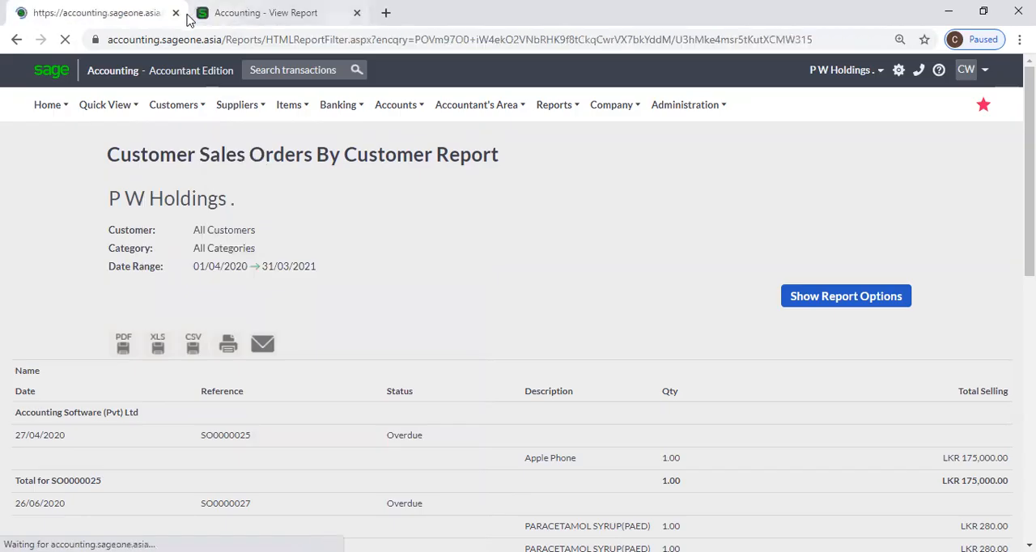
pyautogui.click(357, 12)
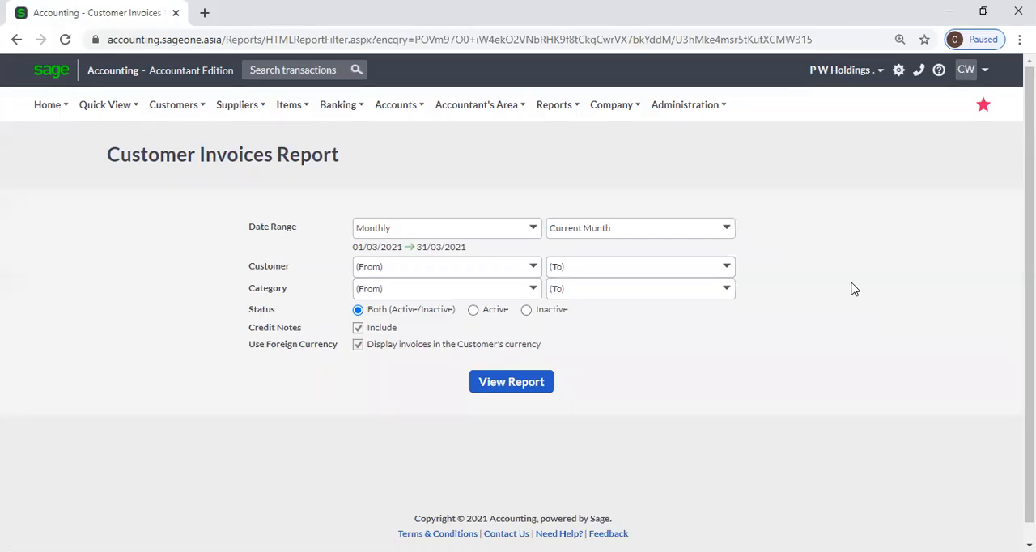
# View the Customer Invoices Report for the current year, set as a yearly date range, across all customers and categories.
pyautogui.click(533, 232)
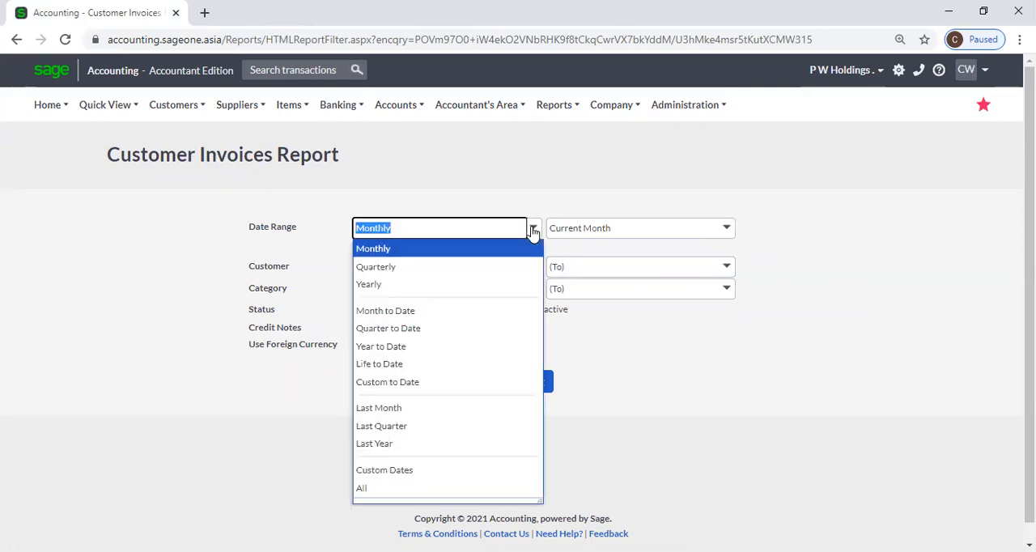
pyautogui.click(480, 282)
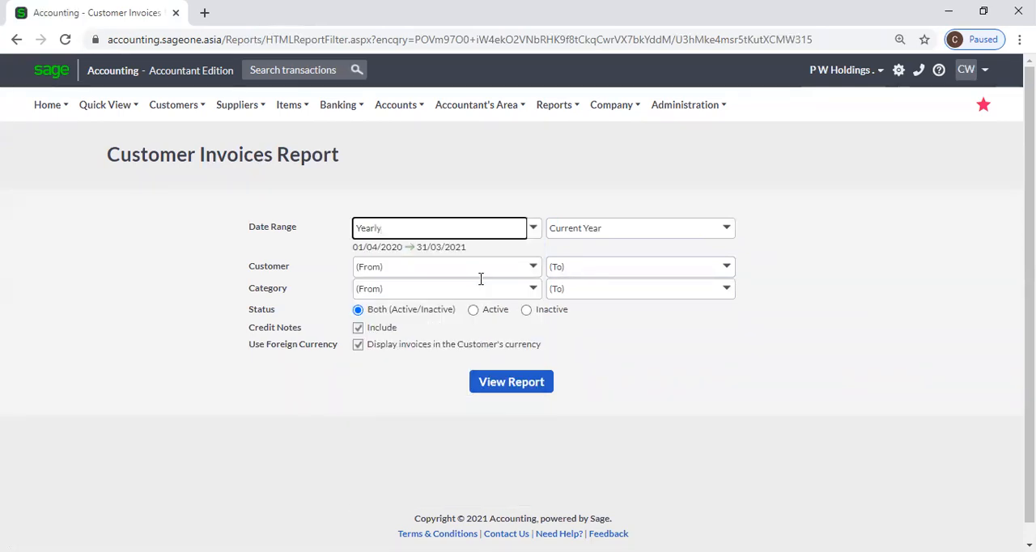
pyautogui.click(531, 270)
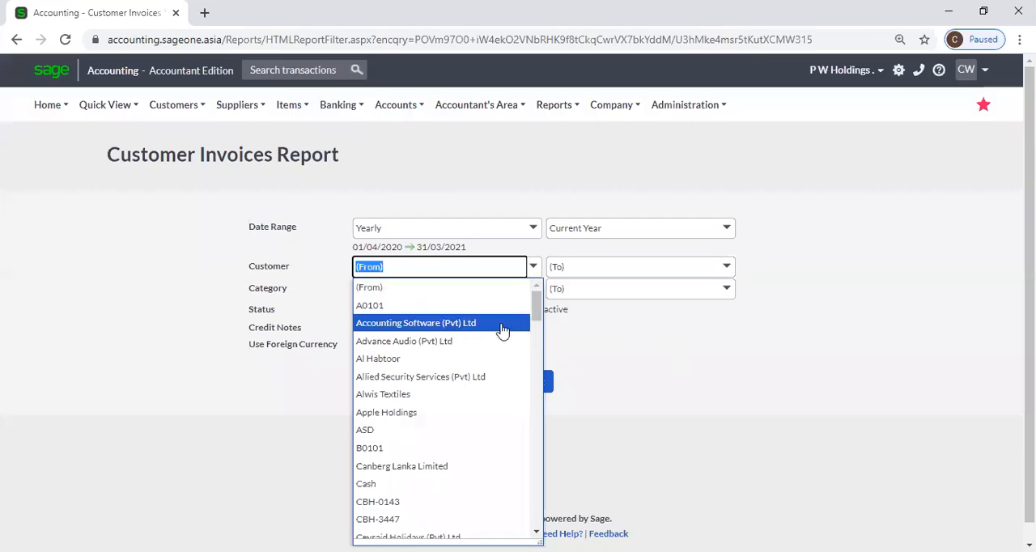
pyautogui.click(617, 338)
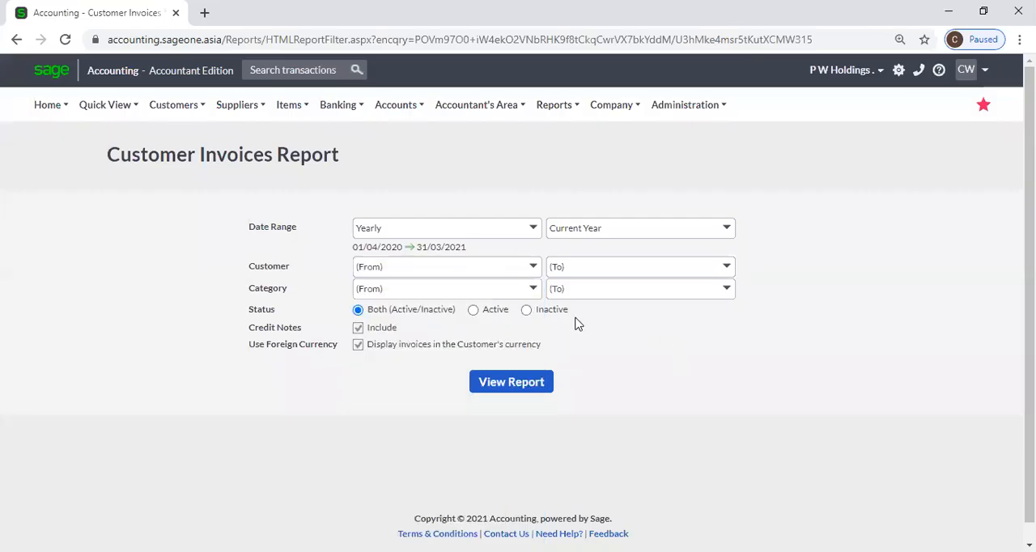
pyautogui.click(534, 290)
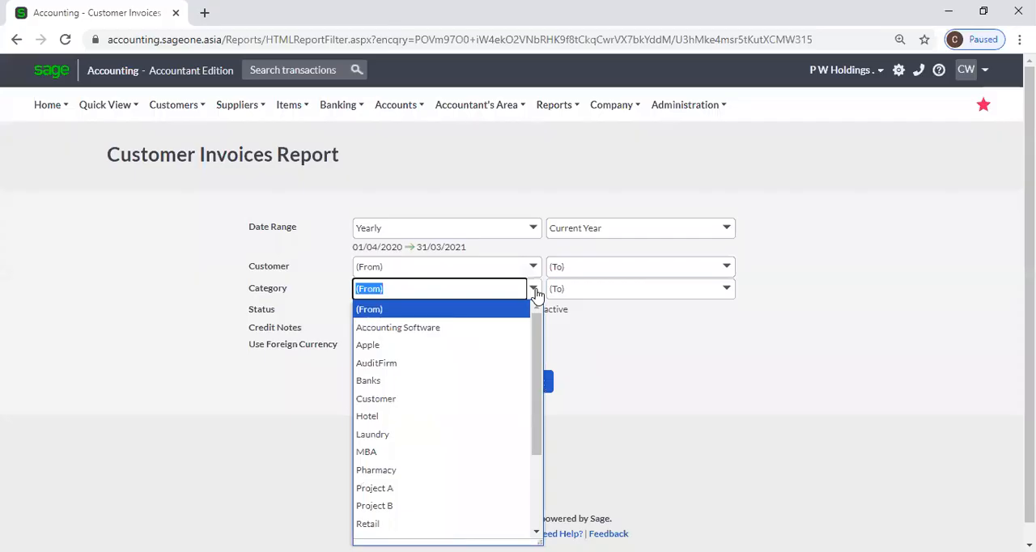
pyautogui.click(613, 346)
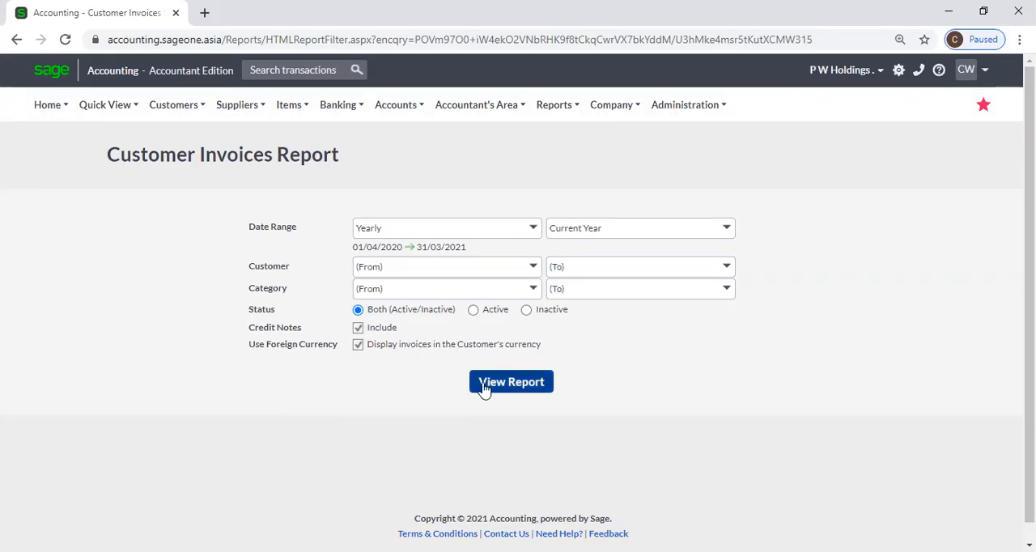
pyautogui.click(359, 345)
pyautogui.click(505, 393)
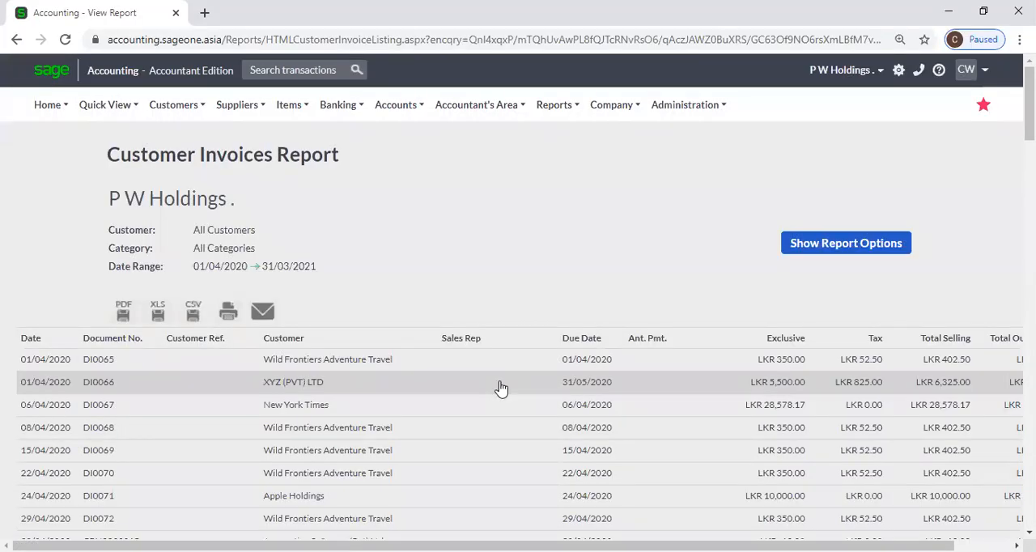
# Review the listed customer invoices, including their sales reps, due dates, anticipated payment dates and selling amounts.
pyautogui.scroll(-2, 501, 389)
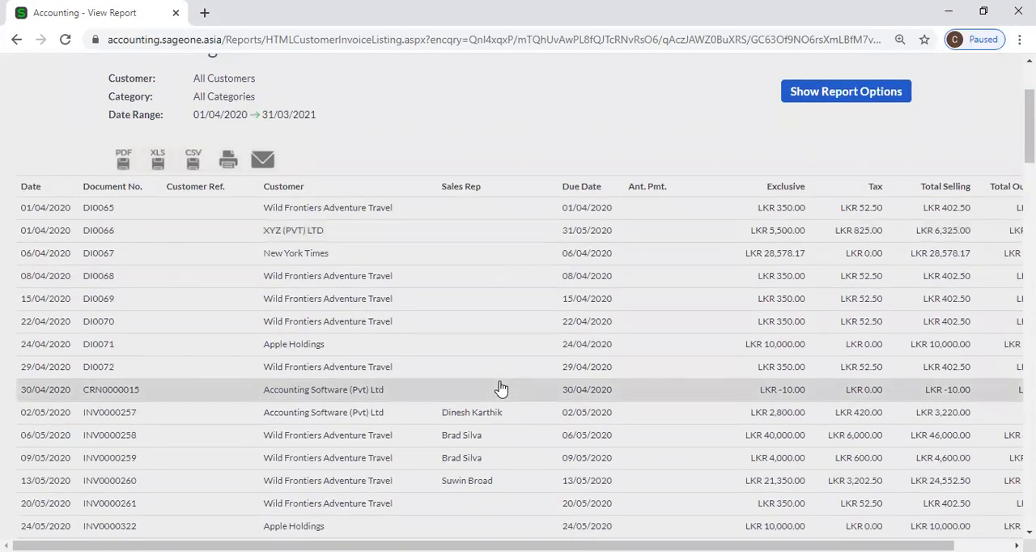
pyautogui.scroll(1, 502, 389)
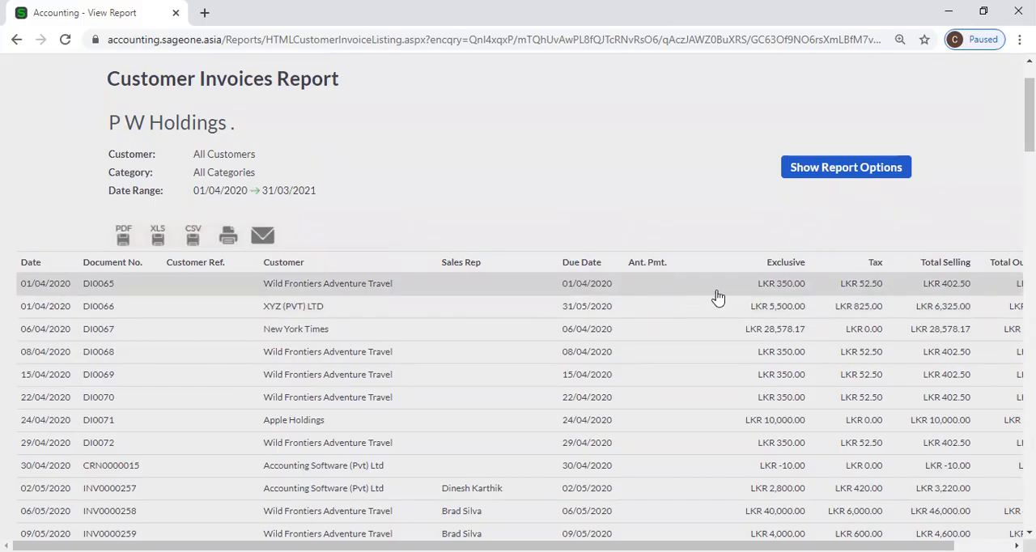
pyautogui.scroll(-12, 736, 308)
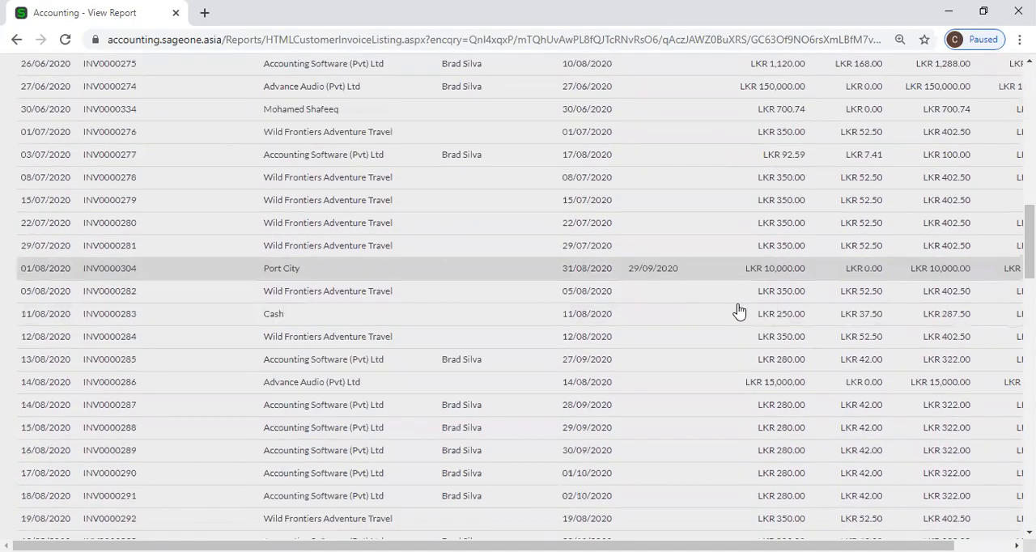
pyautogui.scroll(2, 689, 215)
pyautogui.scroll(3, 690, 209)
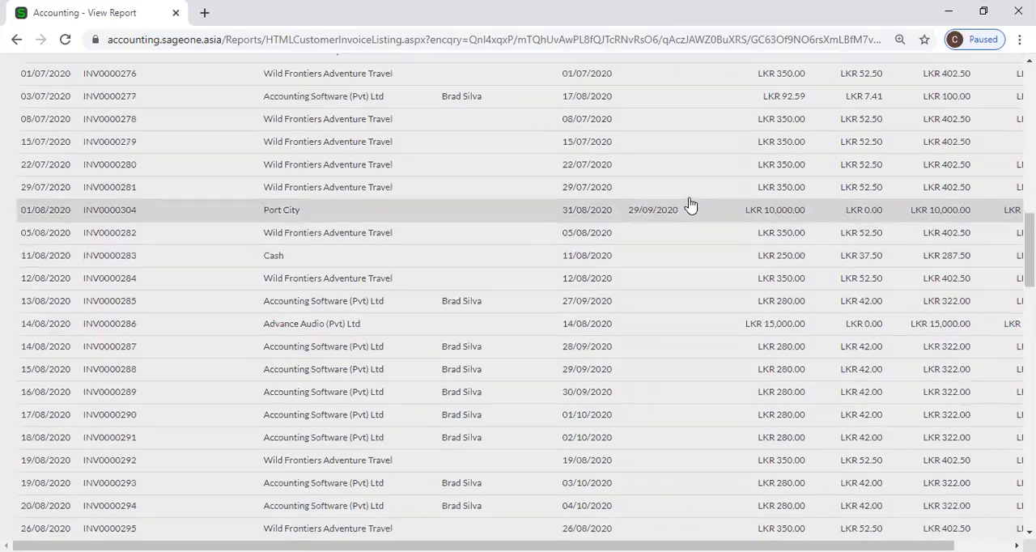
pyautogui.scroll(8, 690, 204)
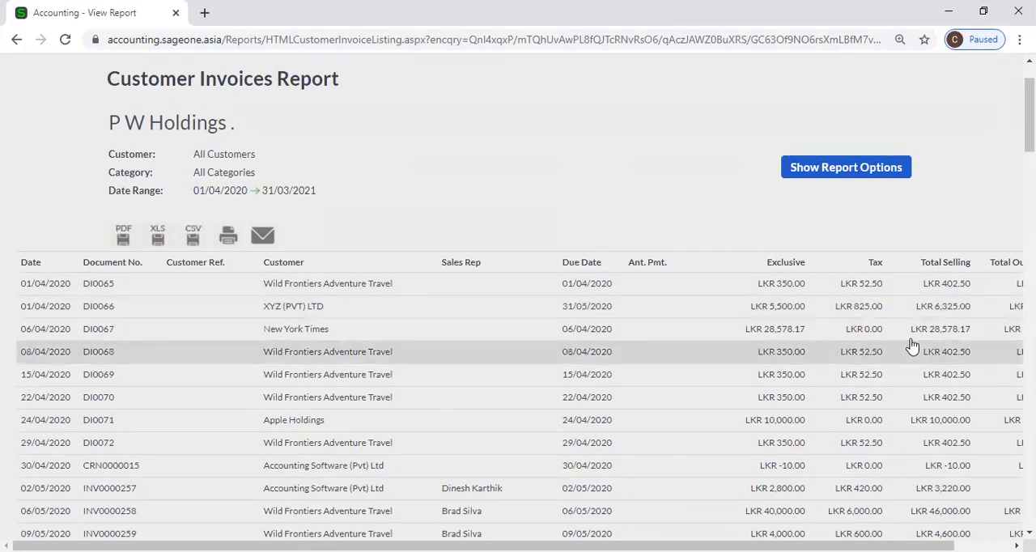
pyautogui.scroll(-3, 947, 312)
pyautogui.scroll(1, 919, 324)
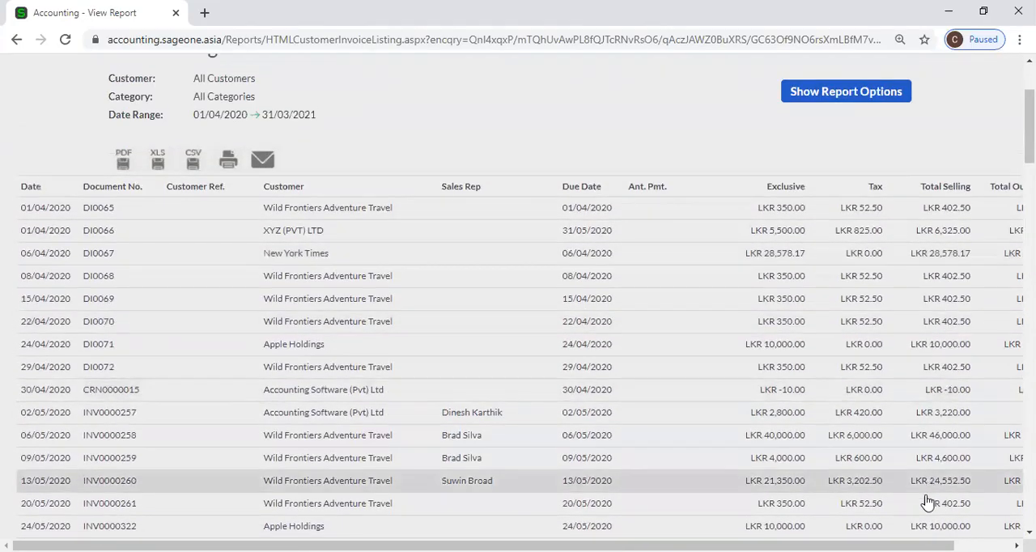
# Examine the Total Outstanding column and the Grand Total row of the Customer Invoices Report.
pyautogui.moveTo(913, 545); pyautogui.dragTo(972, 546)
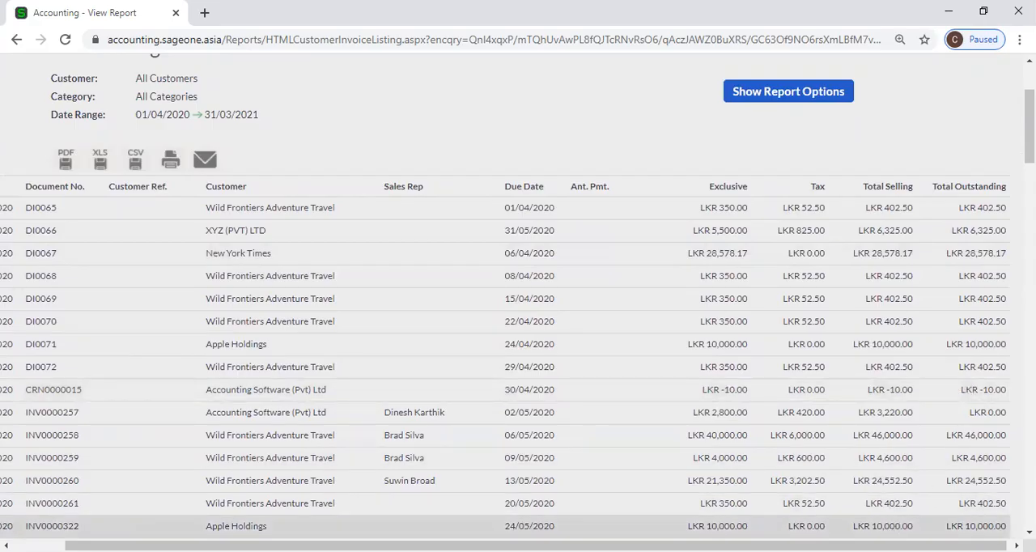
pyautogui.moveTo(971, 546); pyautogui.dragTo(919, 545)
pyautogui.scroll(-5, 777, 440)
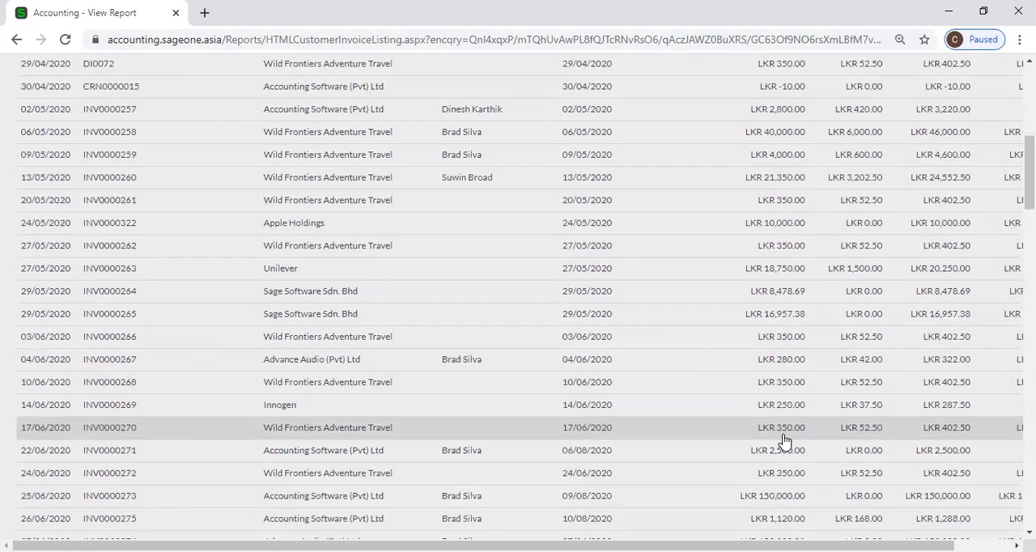
pyautogui.scroll(-20, 783, 440)
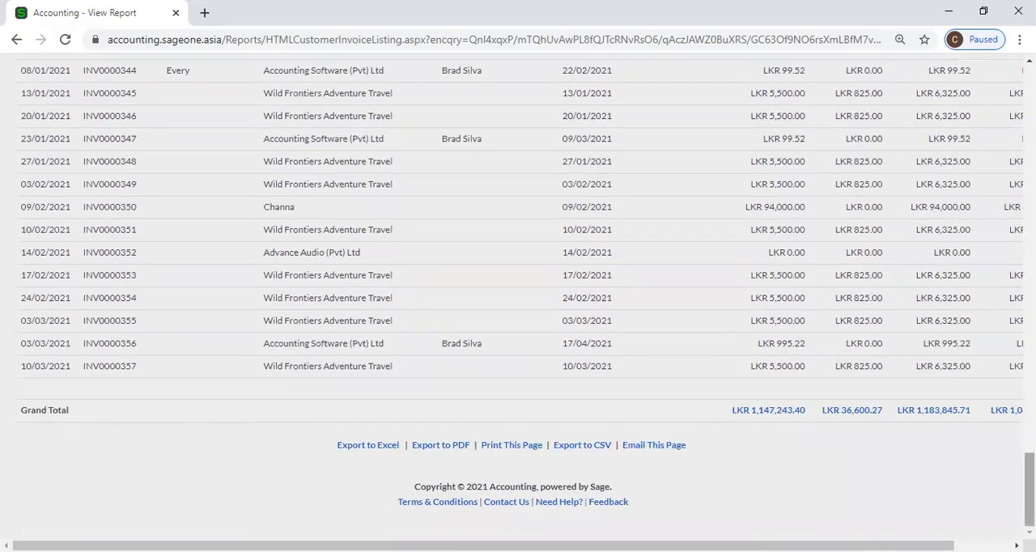
pyautogui.moveTo(913, 545); pyautogui.dragTo(882, 546)
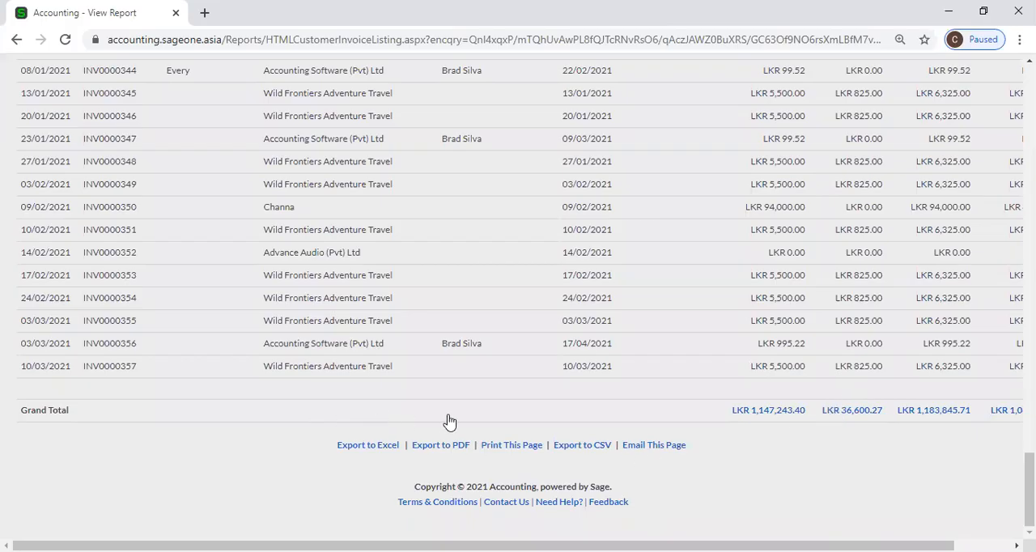
pyautogui.scroll(12, 740, 365)
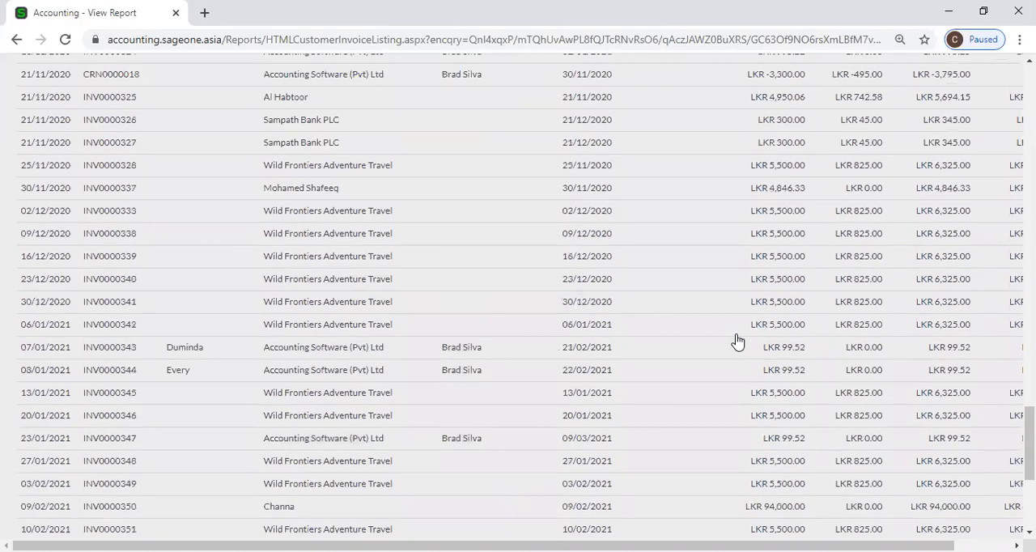
pyautogui.scroll(20, 737, 340)
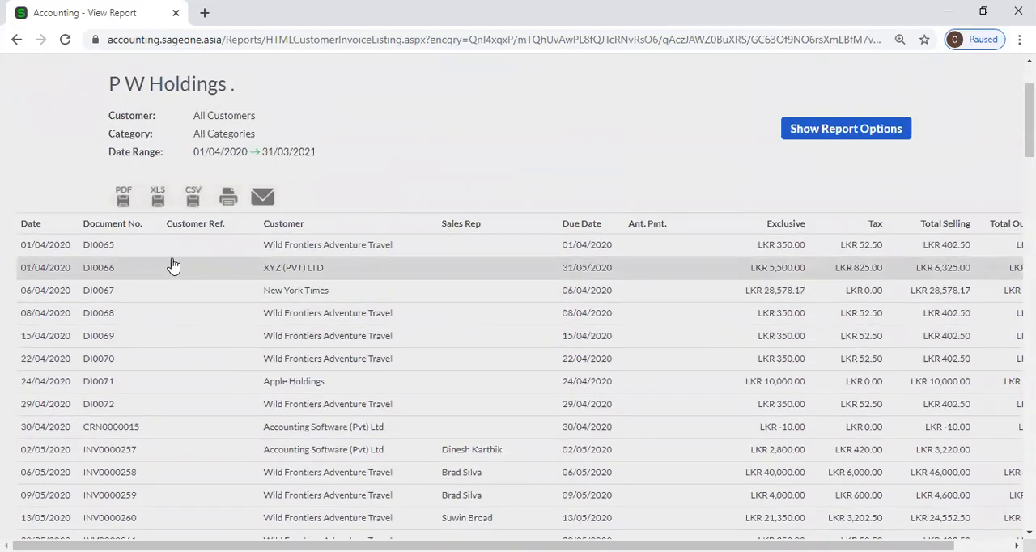
# Show the report options, turn off displaying invoices in the customer's currency, and recheck the listed invoices down to the grand total.
pyautogui.click(896, 128)
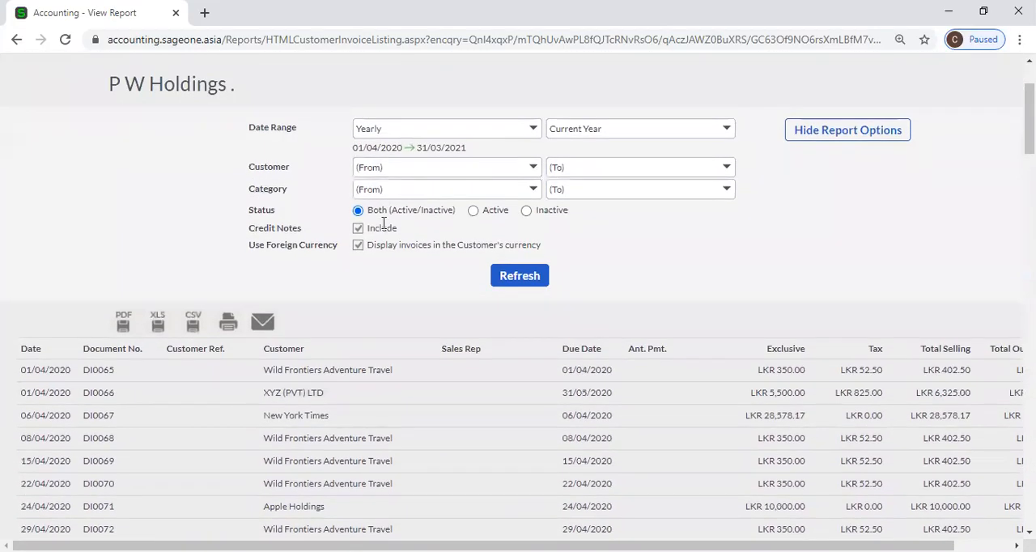
pyautogui.click(360, 247)
pyautogui.scroll(-2, 168, 422)
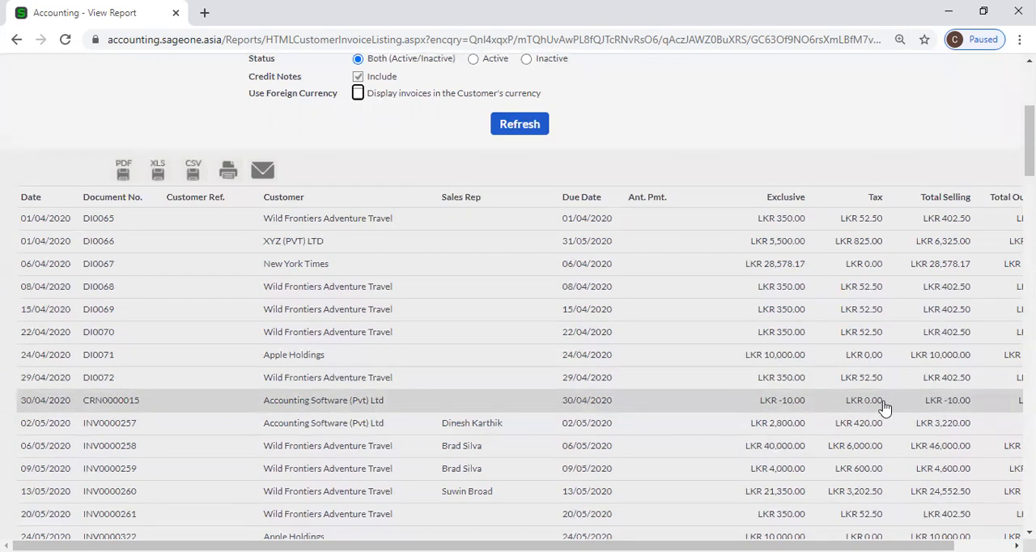
pyautogui.scroll(-10, 964, 400)
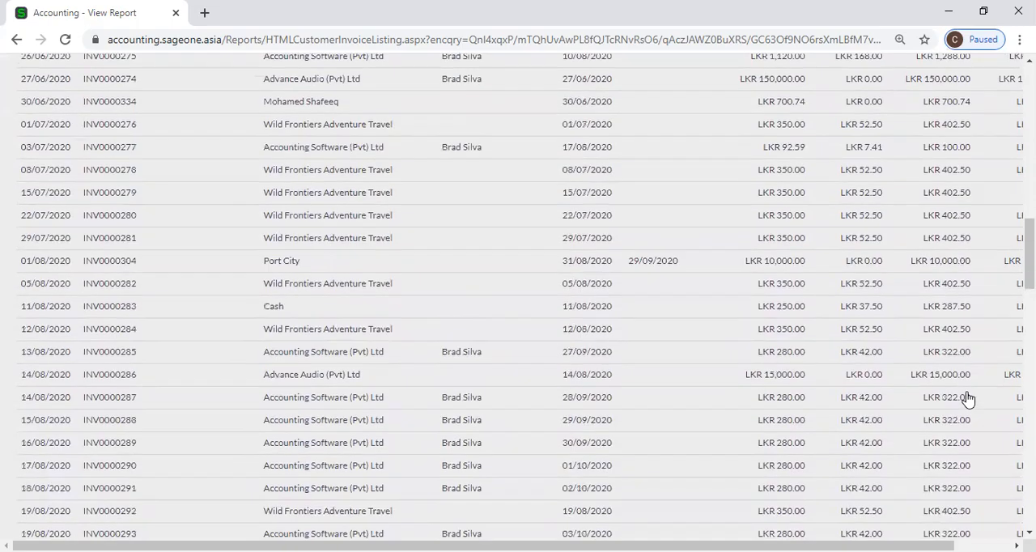
pyautogui.scroll(-20, 967, 398)
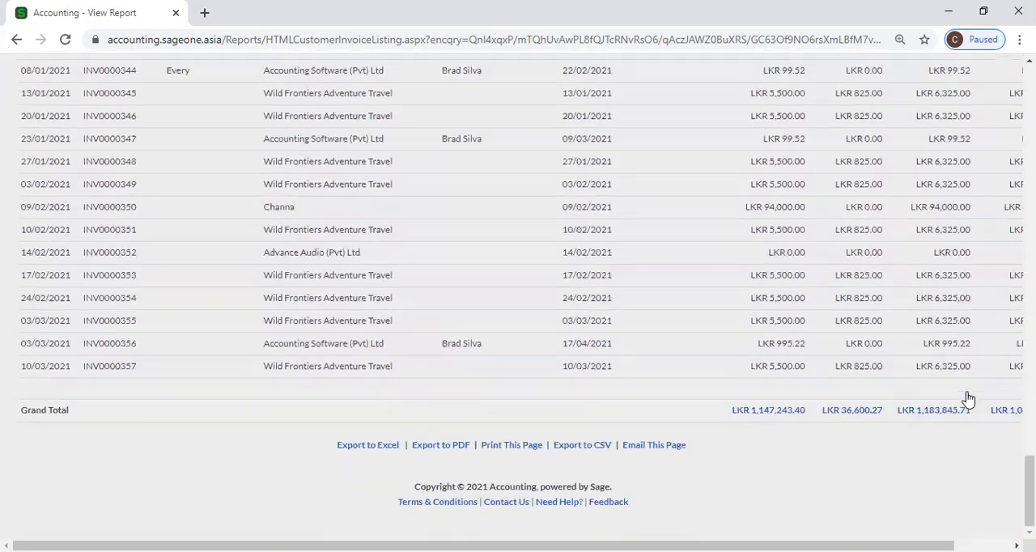
pyautogui.scroll(15, 967, 400)
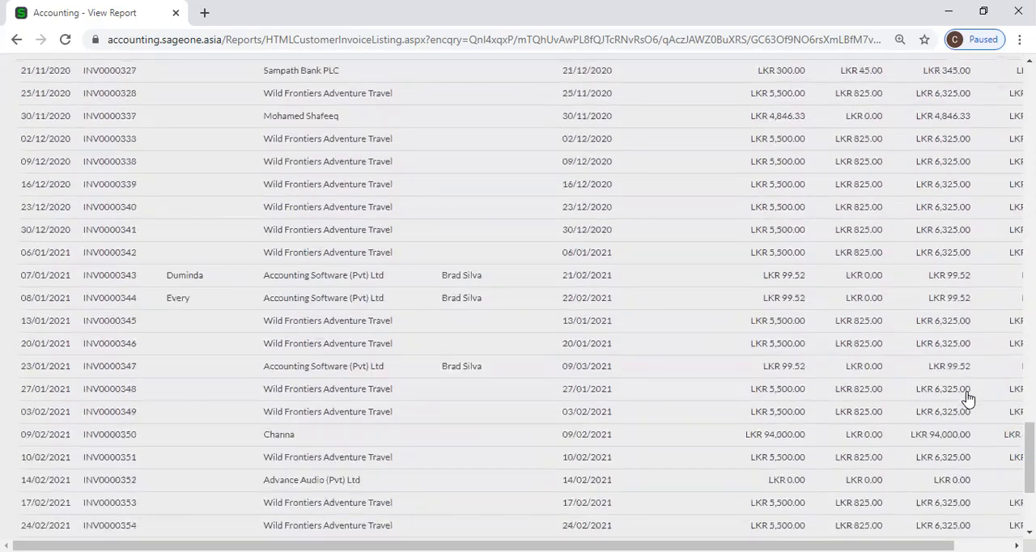
pyautogui.scroll(15, 526, 245)
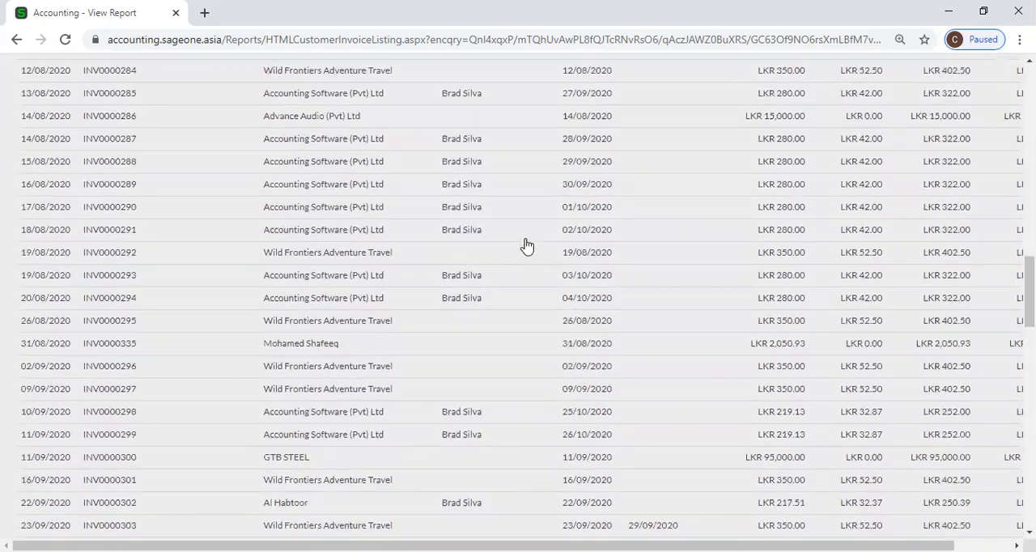
pyautogui.scroll(10, 569, 248)
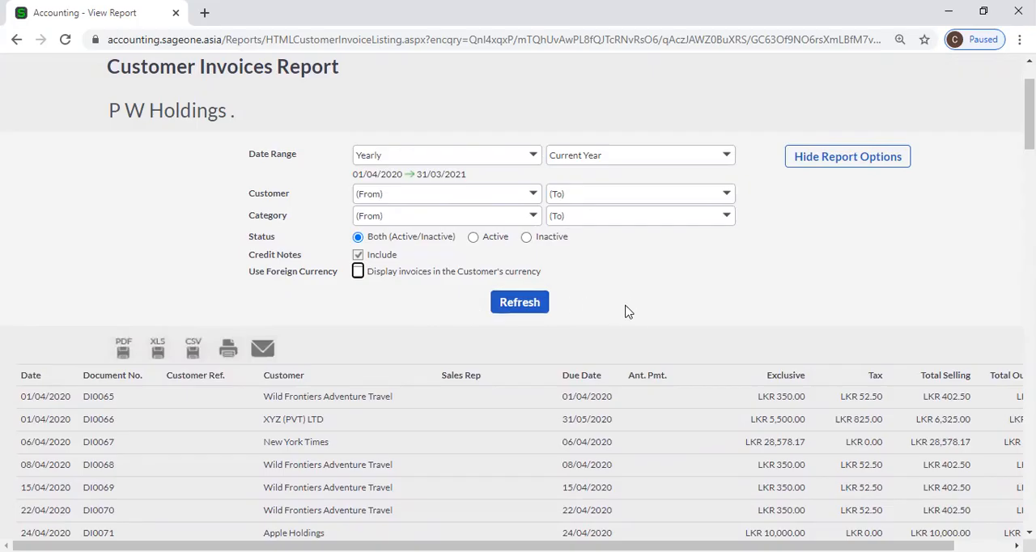
pyautogui.scroll(1, 625, 310)
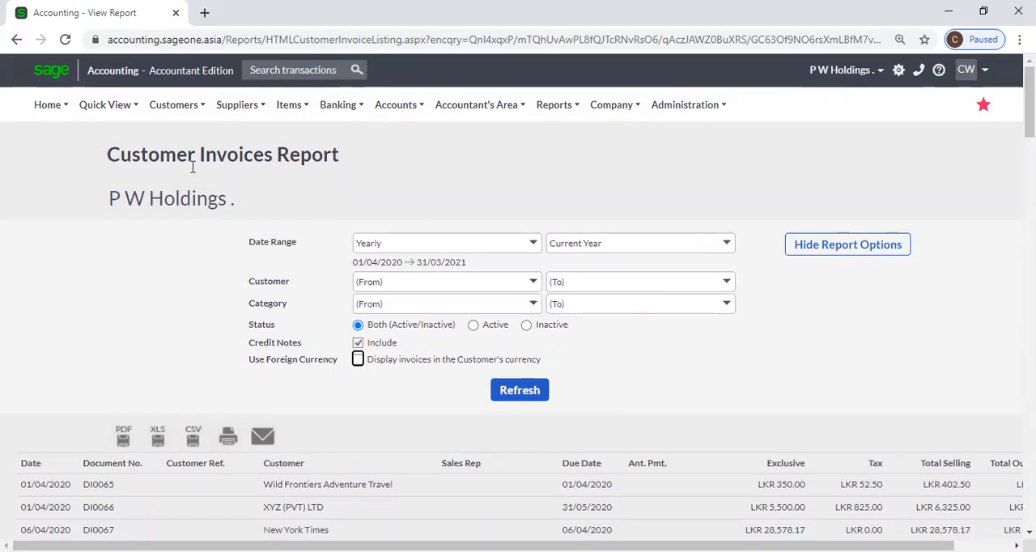
# Open the Customer Unallocated Receipts report's options from the customer reports.
pyautogui.moveTo(162, 111)
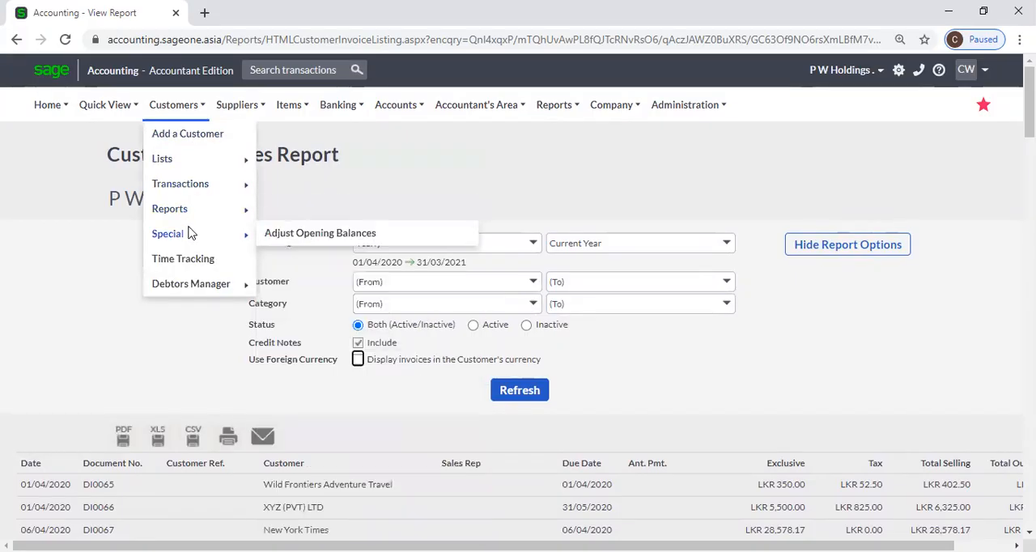
pyautogui.moveTo(193, 212)
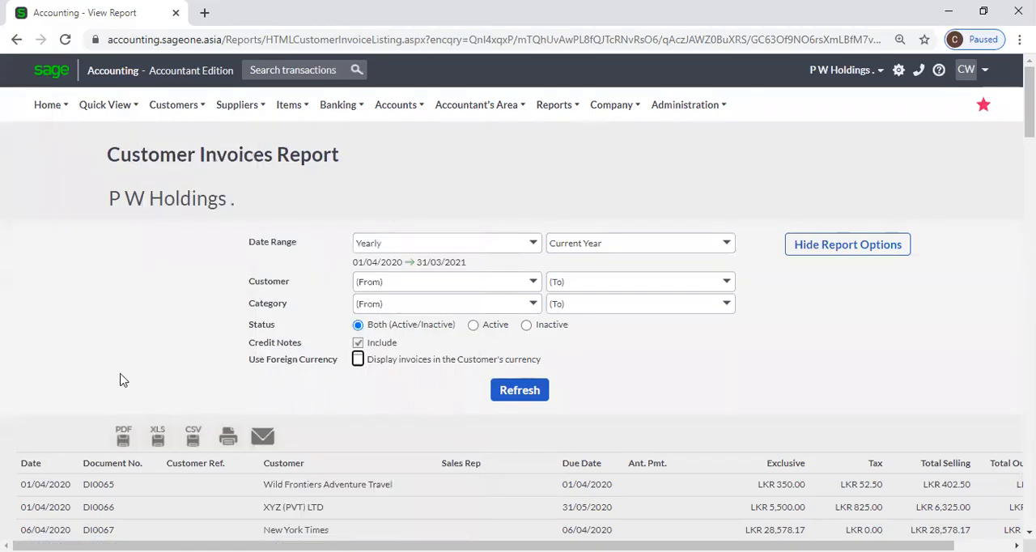
pyautogui.moveTo(172, 98)
pyautogui.moveTo(177, 212)
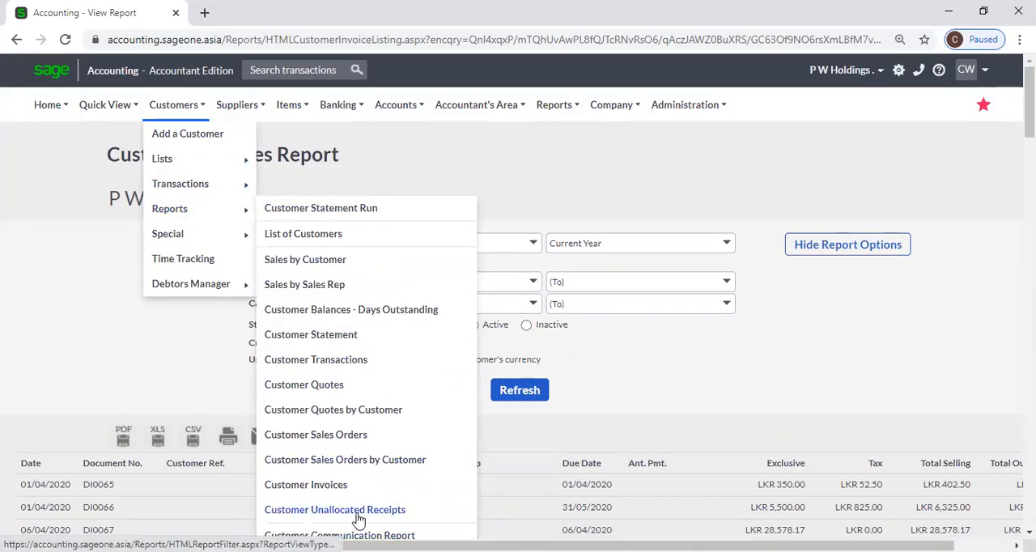
pyautogui.click(359, 516)
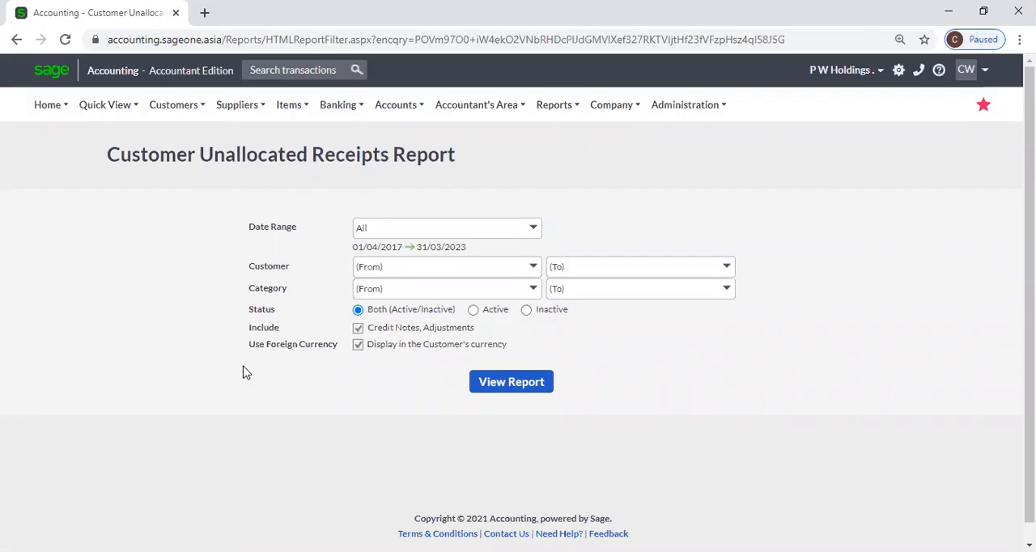
# Set the report's date range to Yearly, Current Year, and look through the customer and category range choices.
pyautogui.click(533, 235)
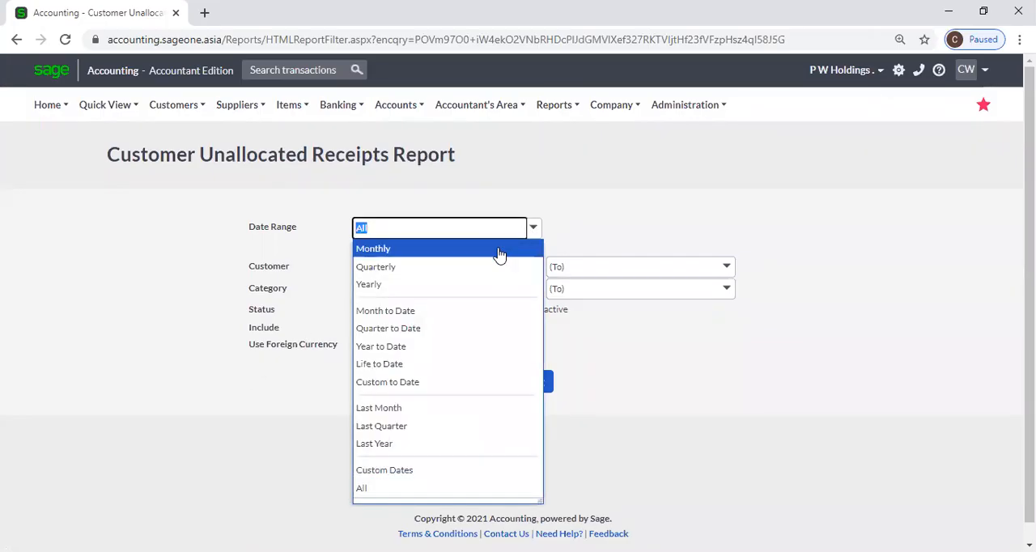
pyautogui.click(481, 285)
pyautogui.click(533, 267)
pyautogui.click(647, 413)
pyautogui.click(534, 290)
pyautogui.click(651, 352)
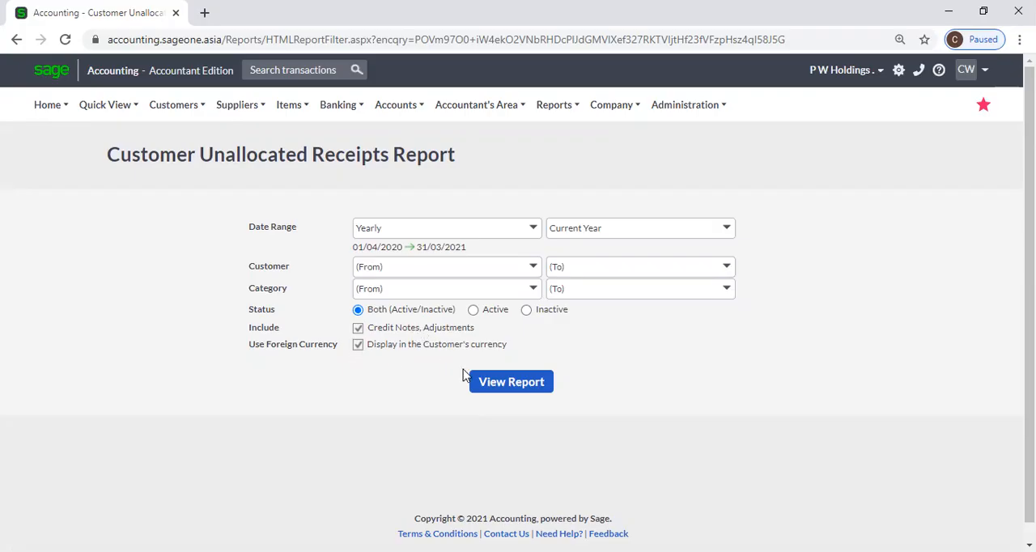
# Turn off displaying amounts in the customer's currency, view the report and look over the listed receipts.
pyautogui.click(358, 345)
pyautogui.click(493, 385)
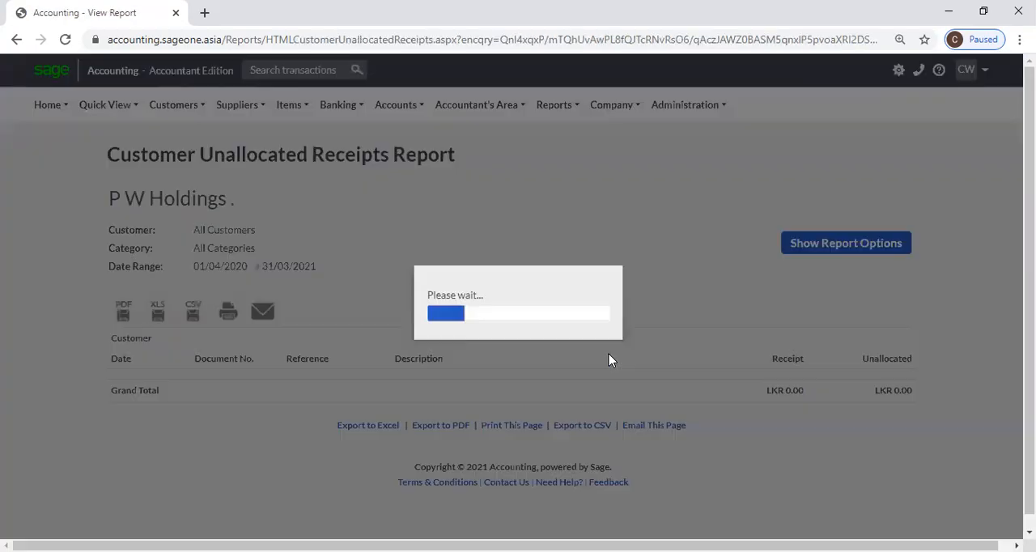
pyautogui.scroll(-3, 612, 360)
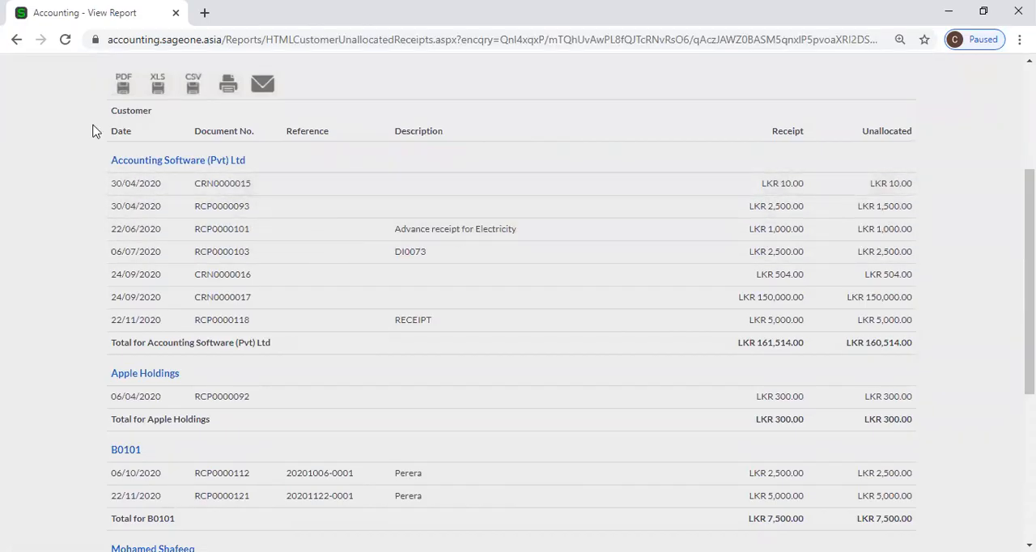
# Duplicate the report's browser tab and open the customer Allocate Receipts page in the copy.
pyautogui.rightClick(93, 14)
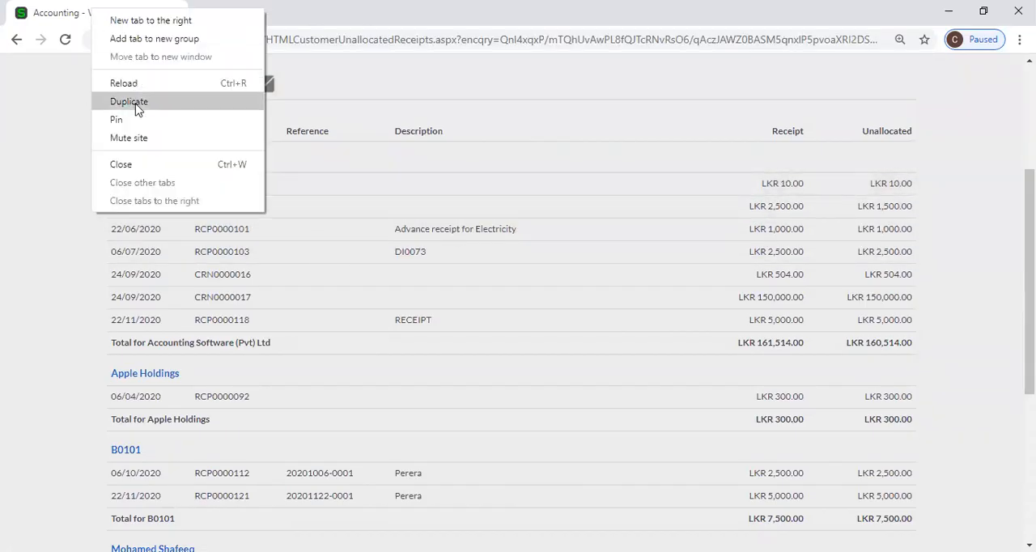
pyautogui.click(102, 103)
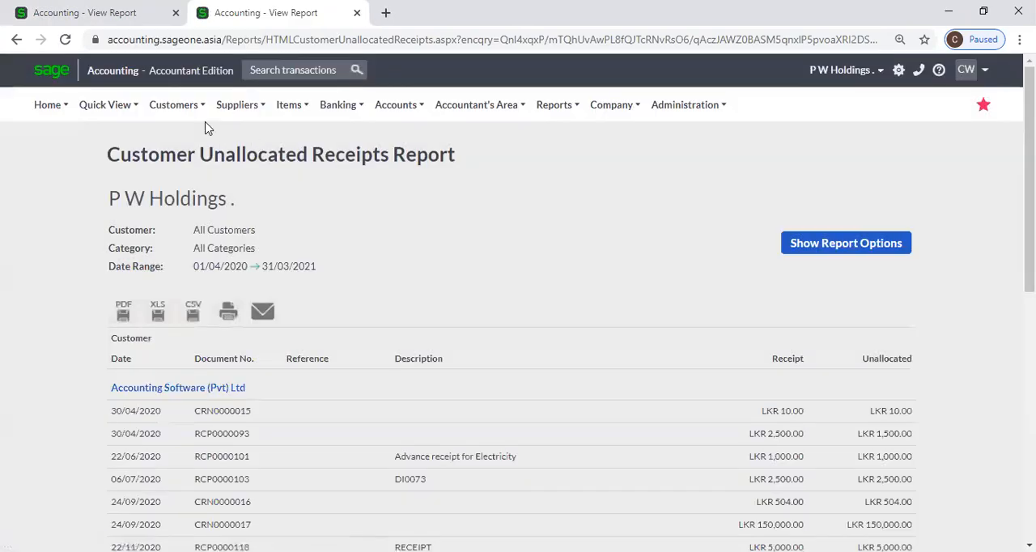
pyautogui.click(159, 104)
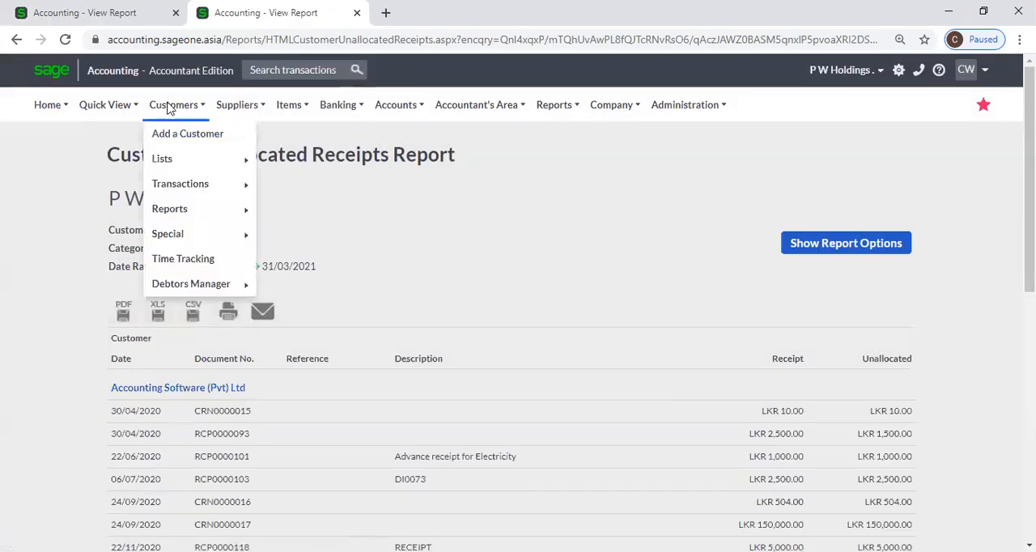
pyautogui.moveTo(185, 212)
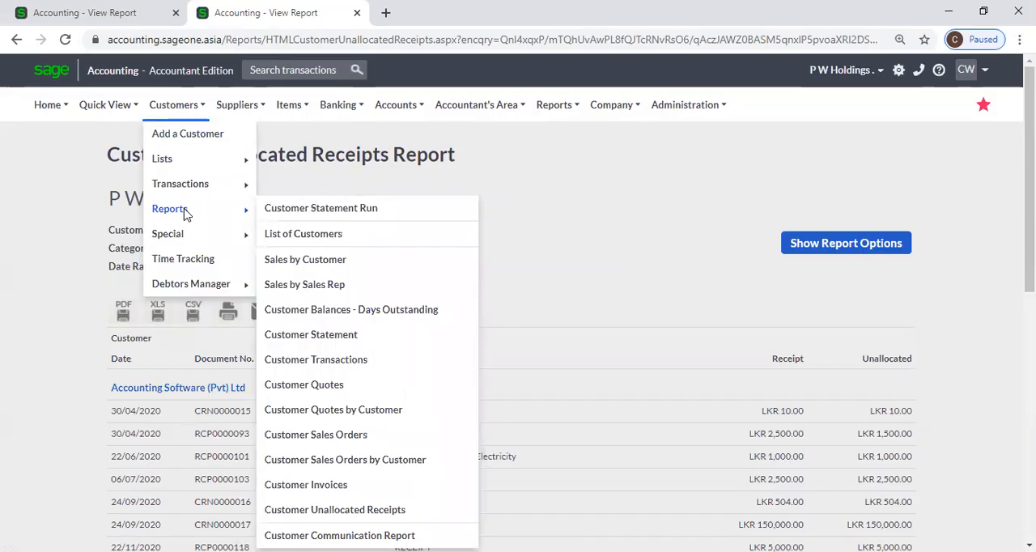
pyautogui.moveTo(185, 192)
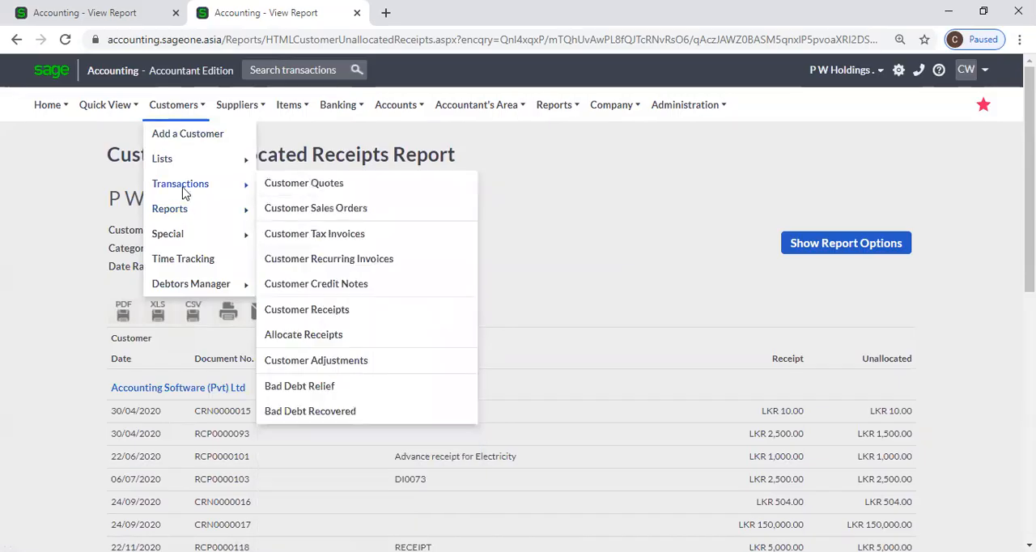
pyautogui.click(337, 340)
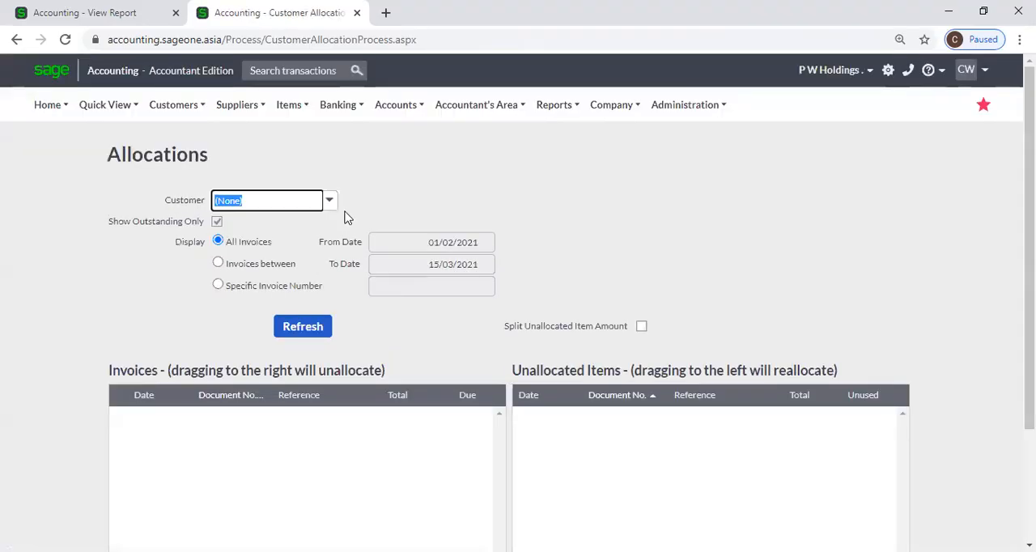
# Check the first customer in the report, load Accounting Software (Pvt) Ltd on the Allocations page and examine its unallocated items.
pyautogui.click(103, 8)
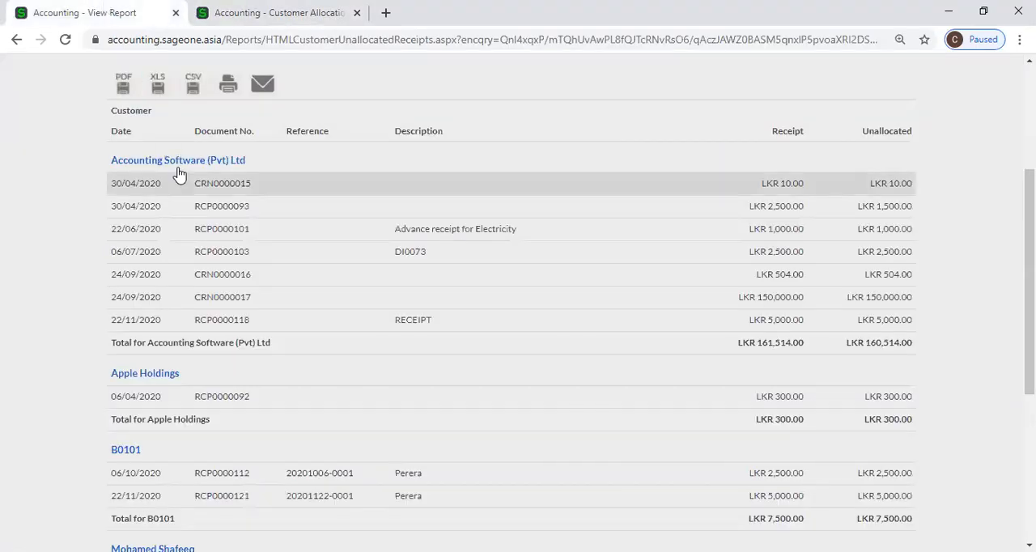
pyautogui.click(234, 13)
pyautogui.write('Accounting Software (Pvt')
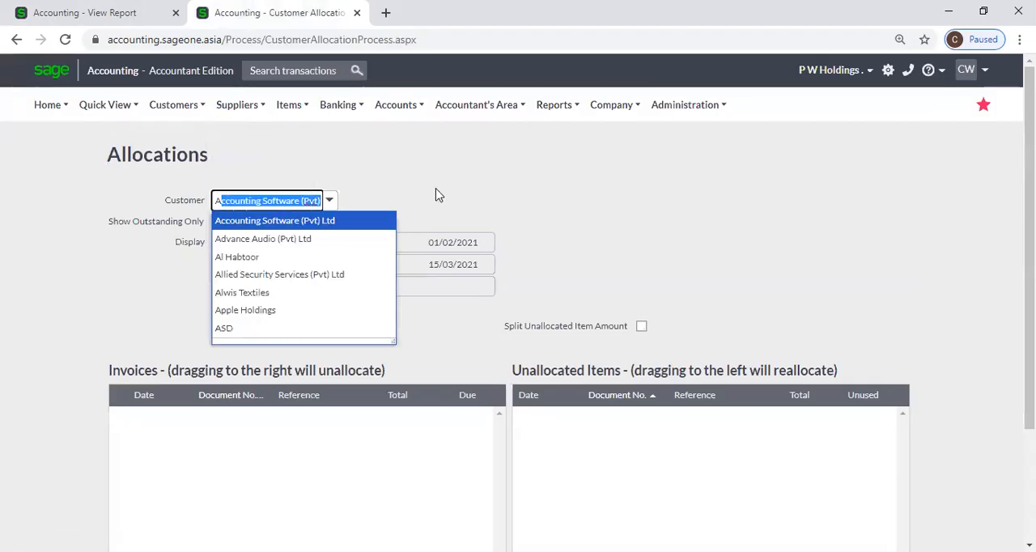
pyautogui.press('Return')
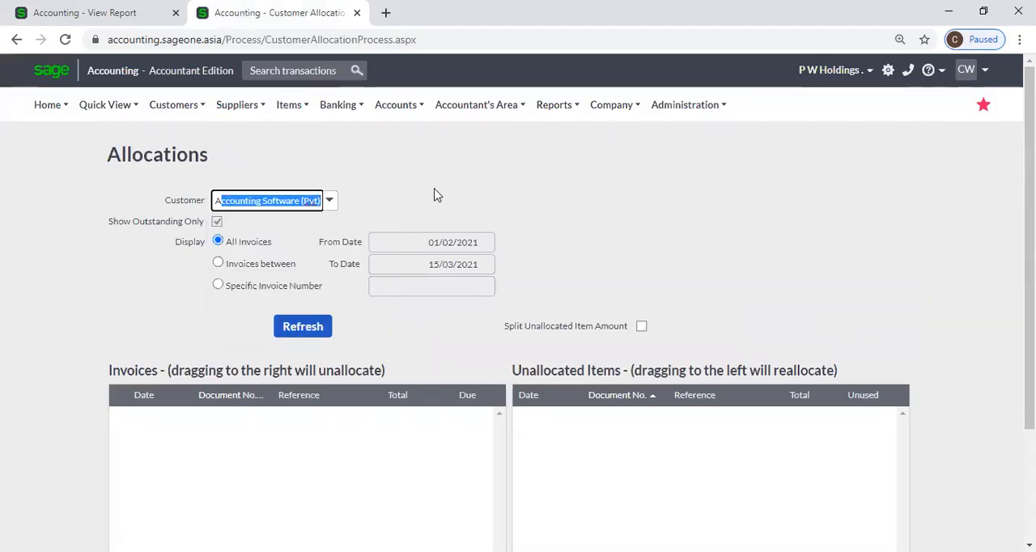
pyautogui.click(324, 327)
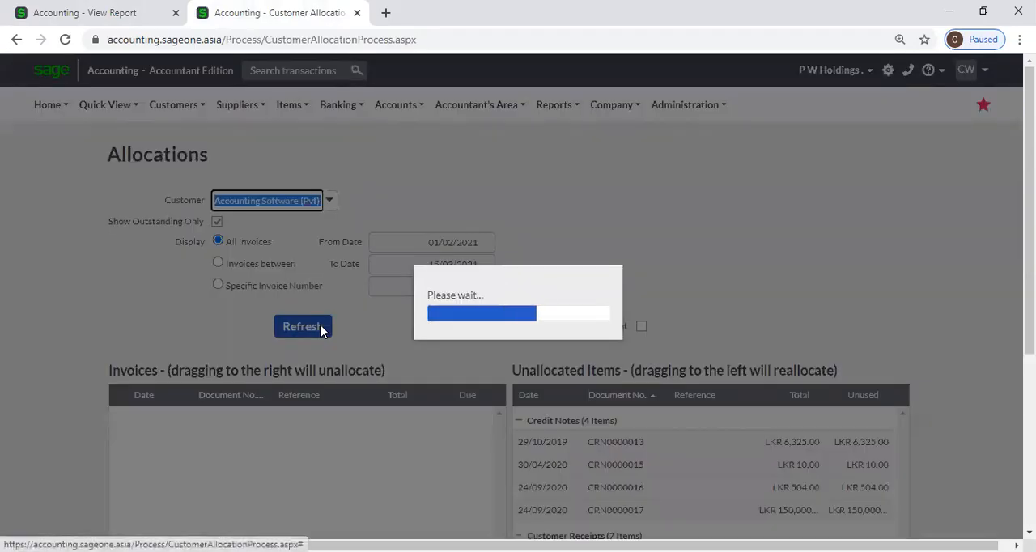
pyautogui.scroll(-3, 622, 340)
pyautogui.scroll(-3, 621, 341)
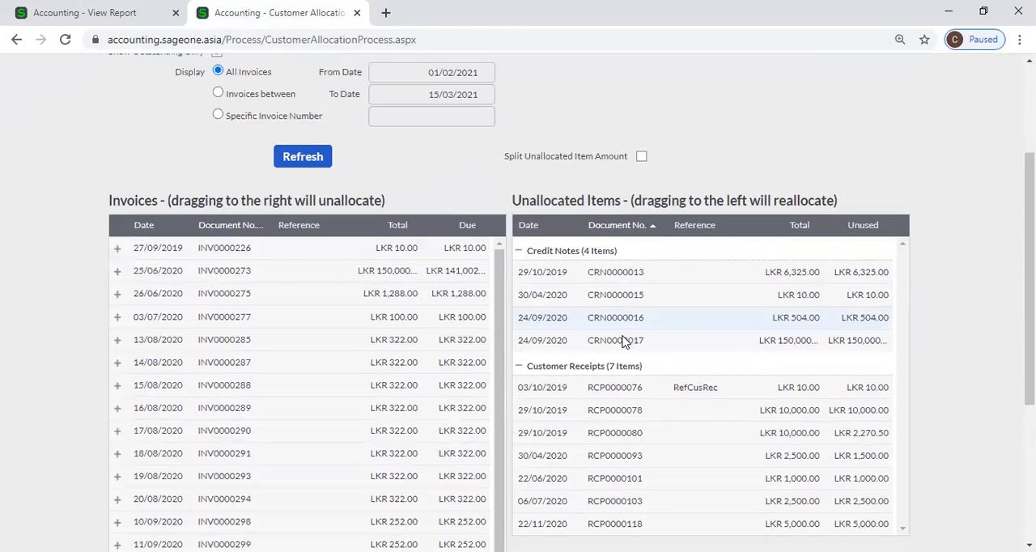
pyautogui.scroll(5, 622, 341)
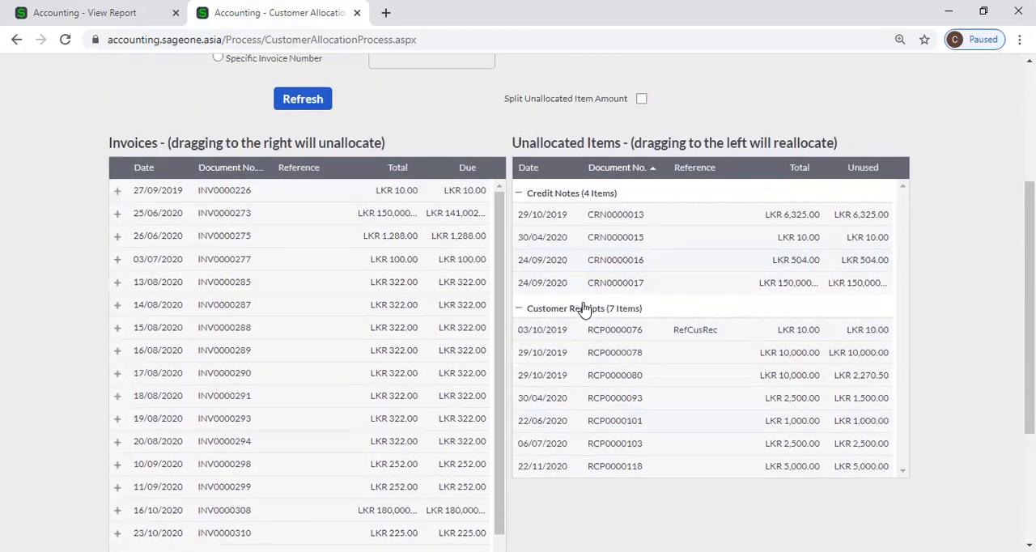
# Return to the Customer Unallocated Receipts Report and rerun it with the date range set to All.
pyautogui.click(91, 13)
pyautogui.scroll(5, 319, 153)
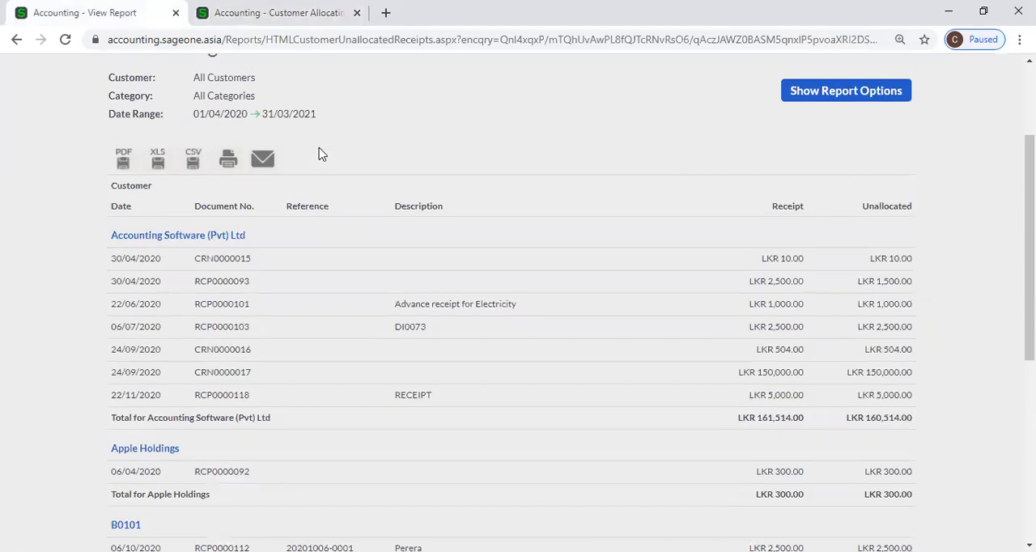
pyautogui.click(802, 245)
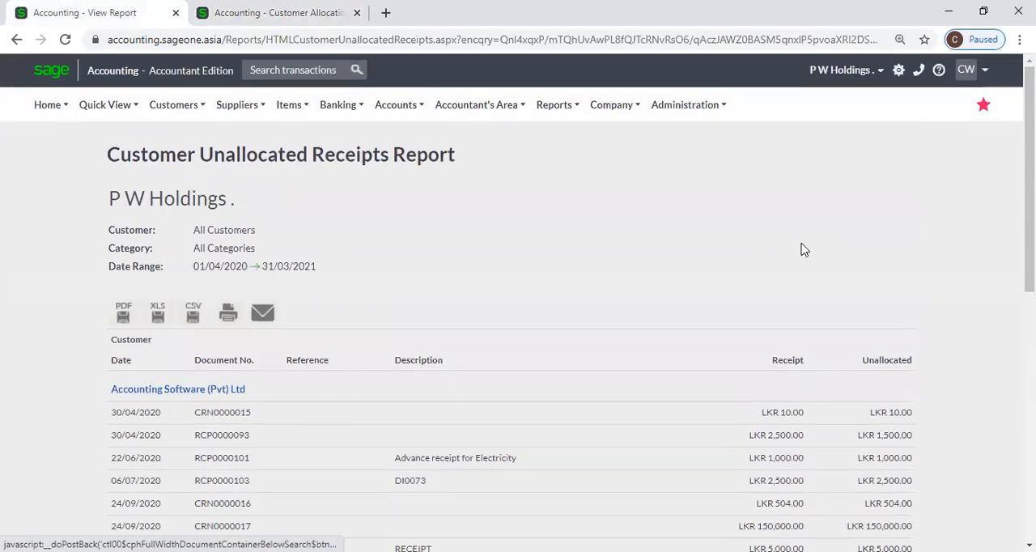
pyautogui.click(534, 244)
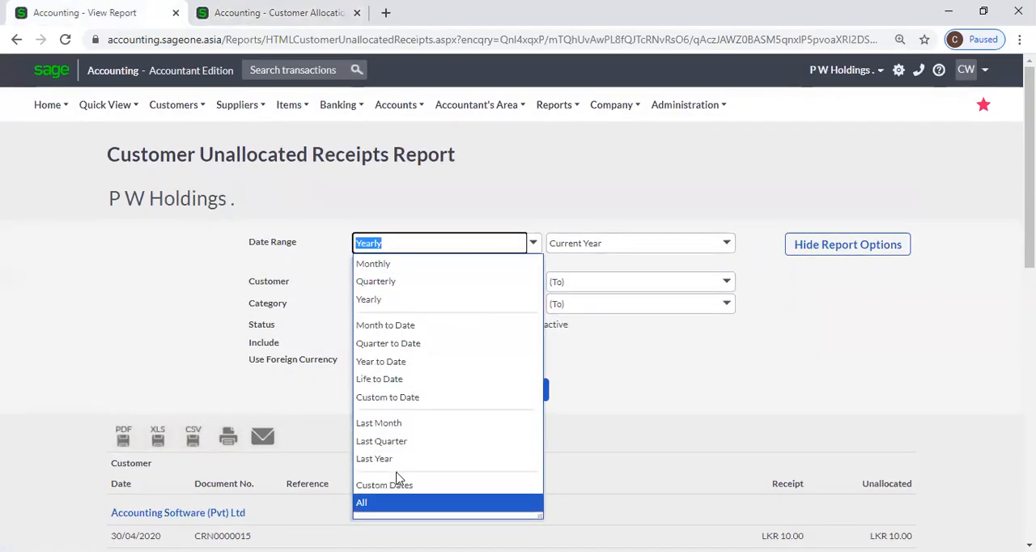
pyautogui.click(397, 503)
pyautogui.click(498, 405)
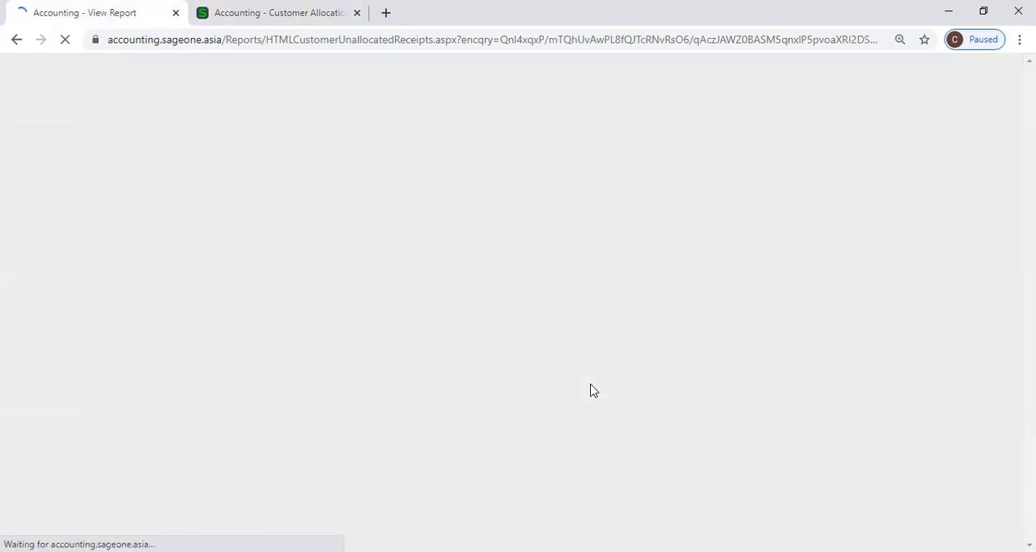
pyautogui.scroll(-2, 591, 390)
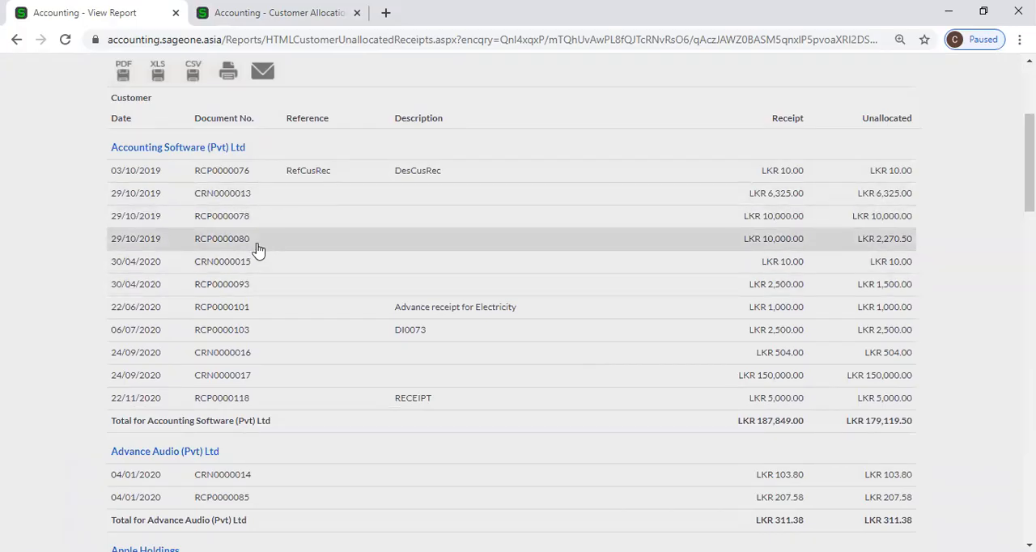
# Compare Accounting Software (Pvt) Ltd's unallocated credit notes and receipts on the Allocations page with the report's entries.
pyautogui.click(251, 12)
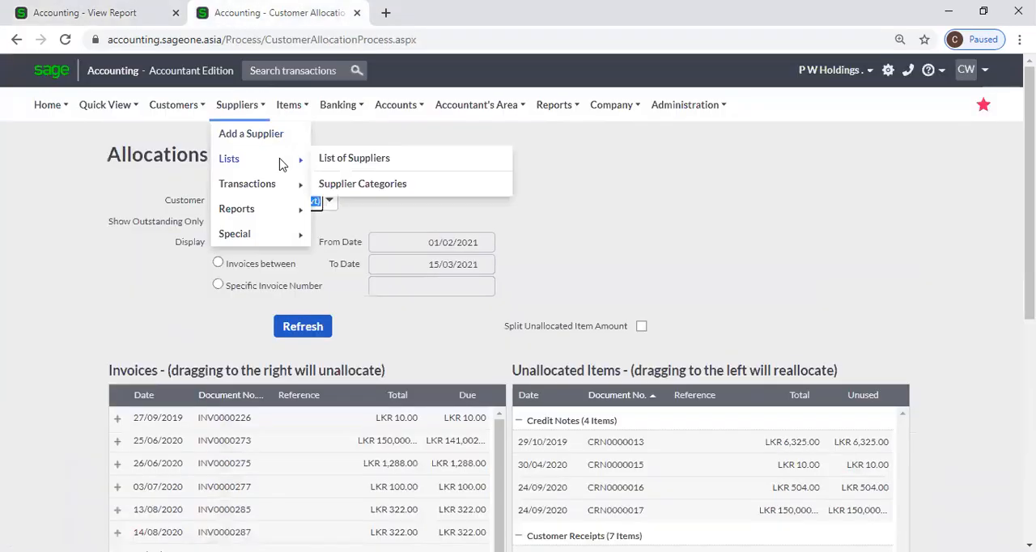
pyautogui.moveTo(173, 105)
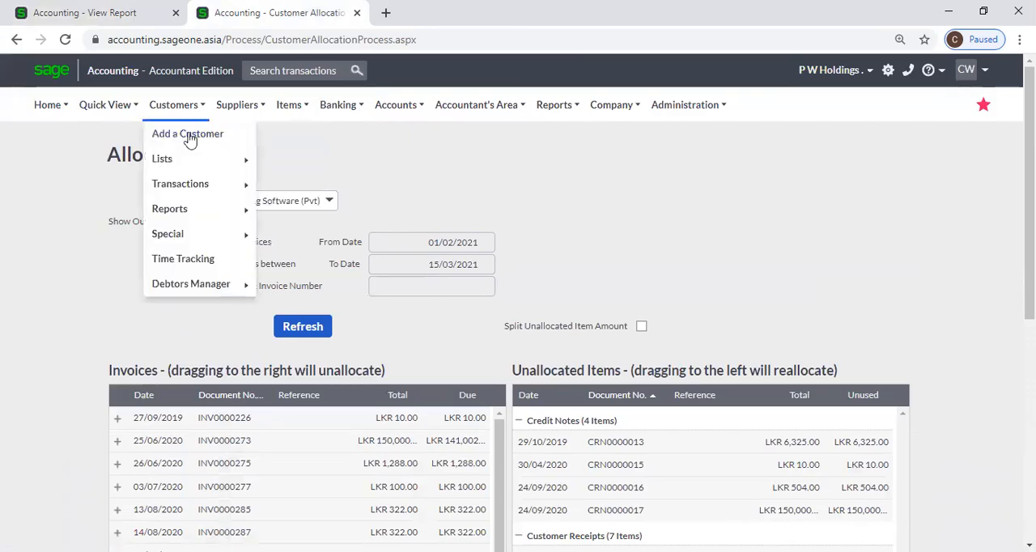
pyautogui.moveTo(195, 193)
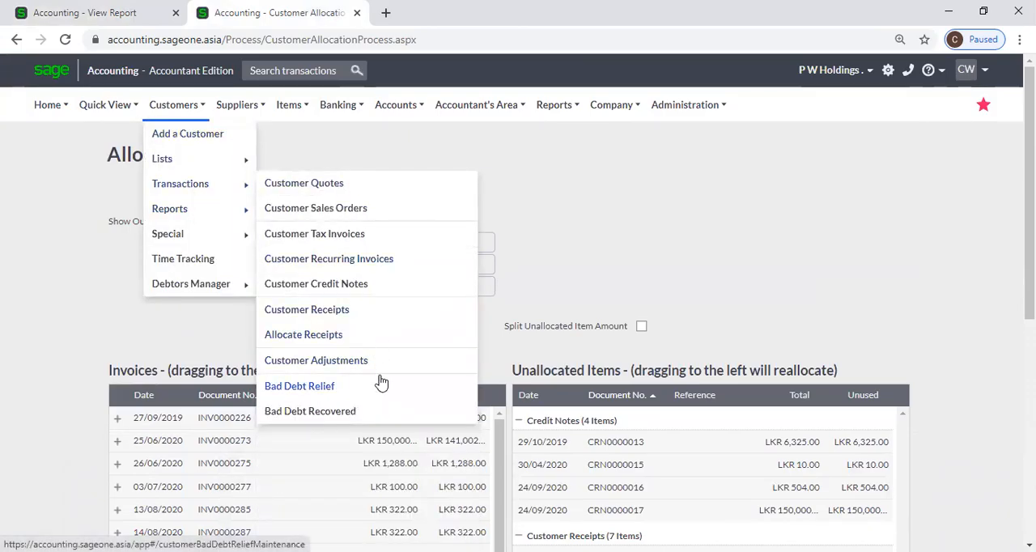
pyautogui.click(362, 346)
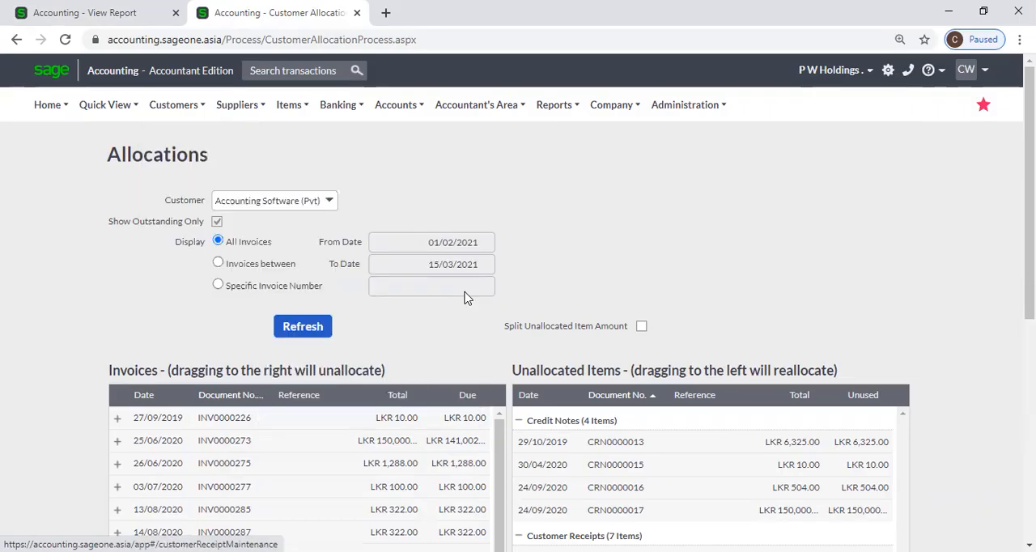
pyautogui.scroll(-3, 628, 278)
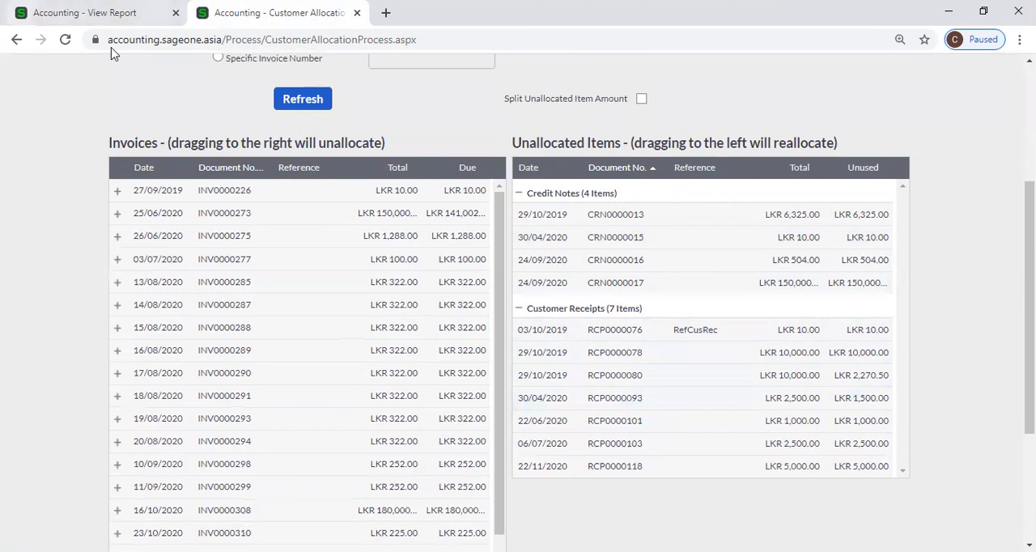
pyautogui.click(71, 16)
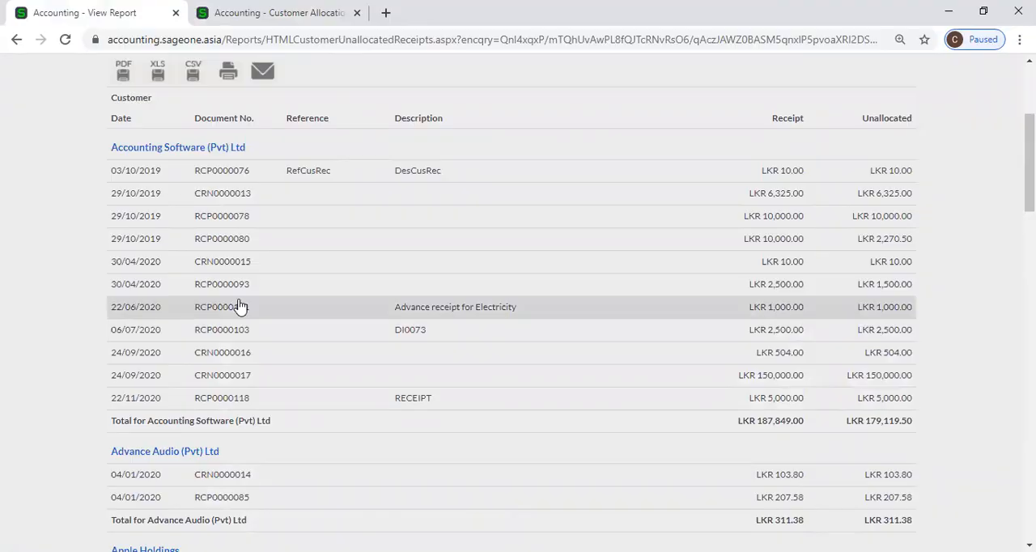
pyautogui.click(268, 13)
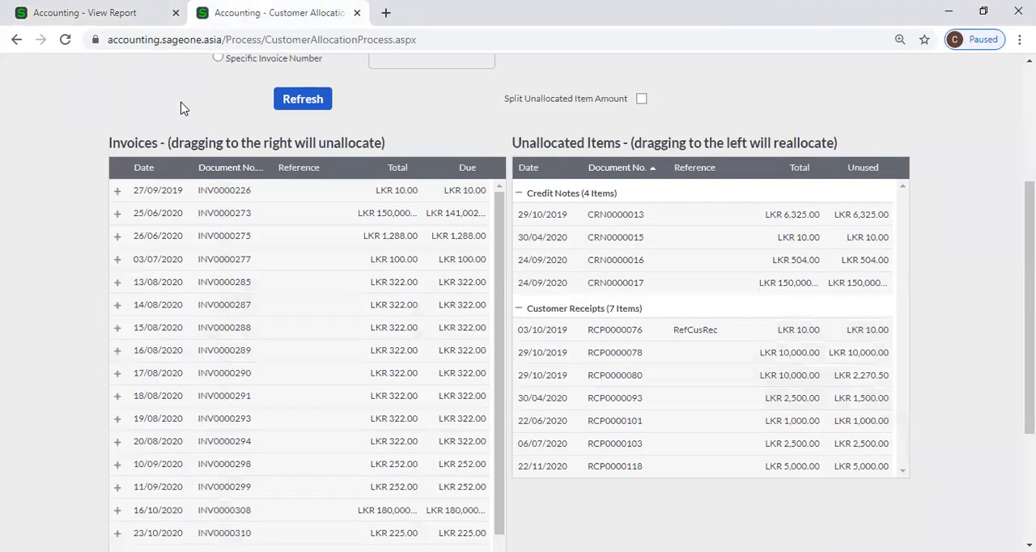
# Look at the customer menu options, then recheck the report's date range and Accounting Software (Pvt) Ltd's receipt and unallocated amounts.
pyautogui.scroll(3, 182, 108)
pyautogui.moveTo(185, 107)
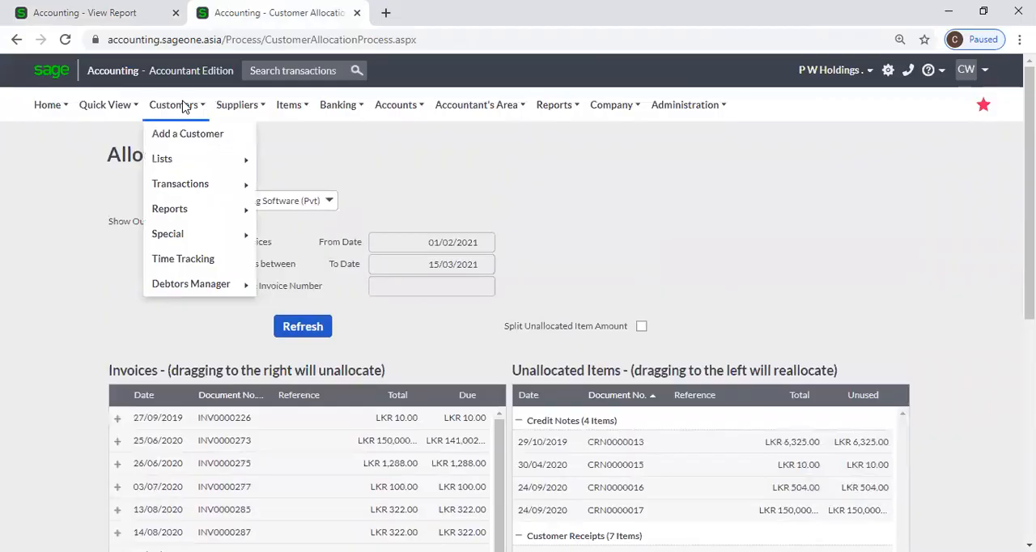
pyautogui.moveTo(186, 209)
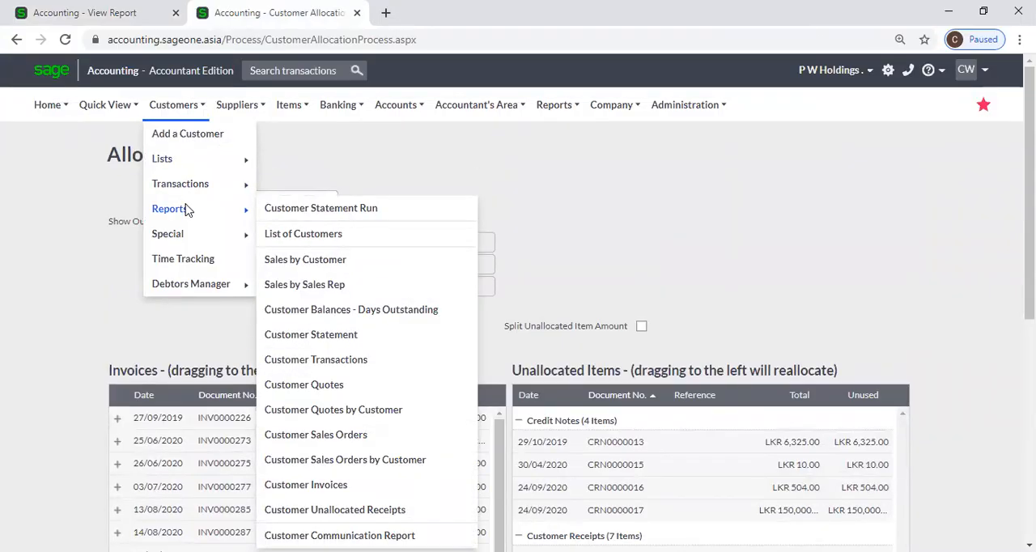
pyautogui.click(120, 16)
pyautogui.scroll(5, 39, 181)
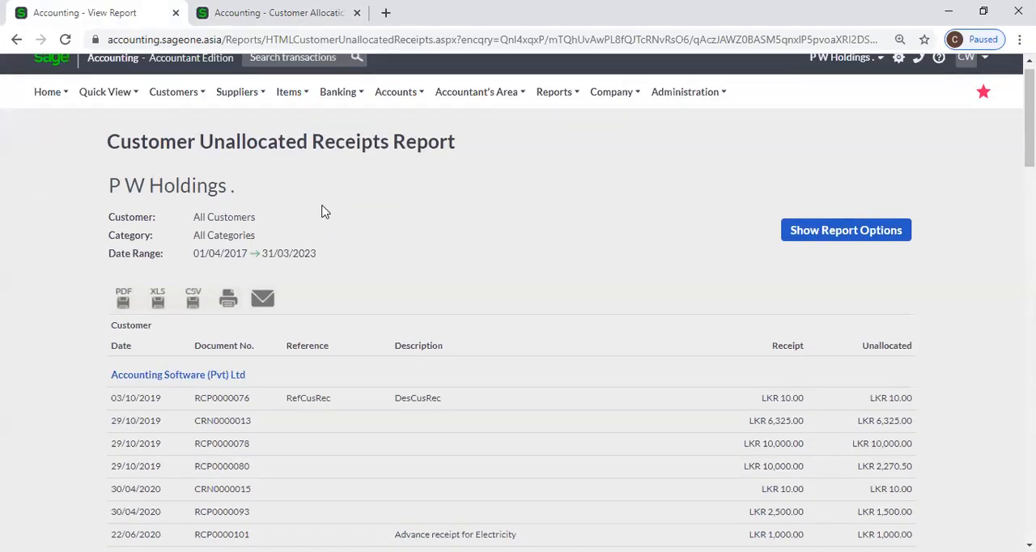
pyautogui.scroll(-2, 314, 207)
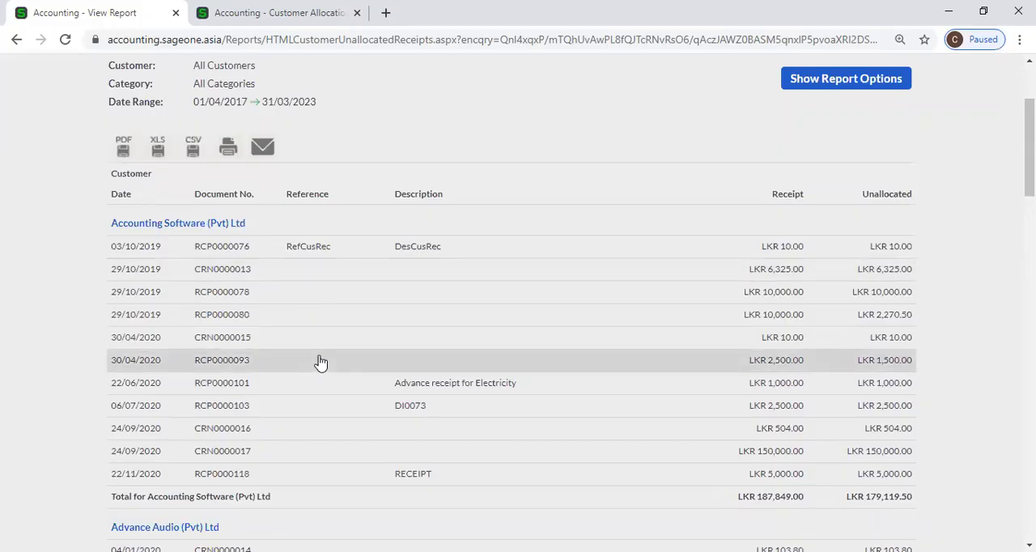
# Check the customer selector and unallocated items on the Allocations page, and review the other customers' entries in the report.
pyautogui.click(276, 13)
pyautogui.moveTo(180, 184)
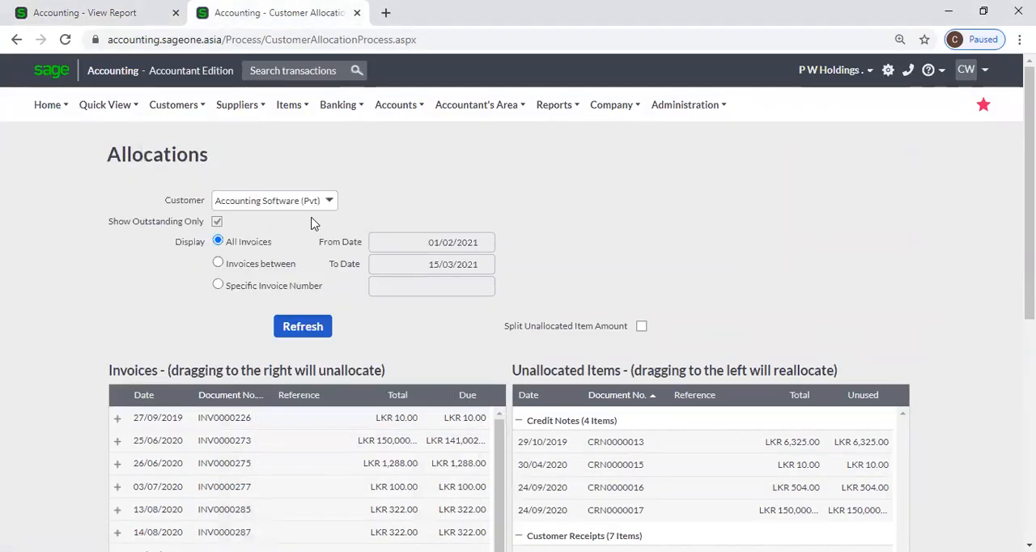
pyautogui.click(330, 201)
pyautogui.click(361, 200)
pyautogui.scroll(-2, 526, 326)
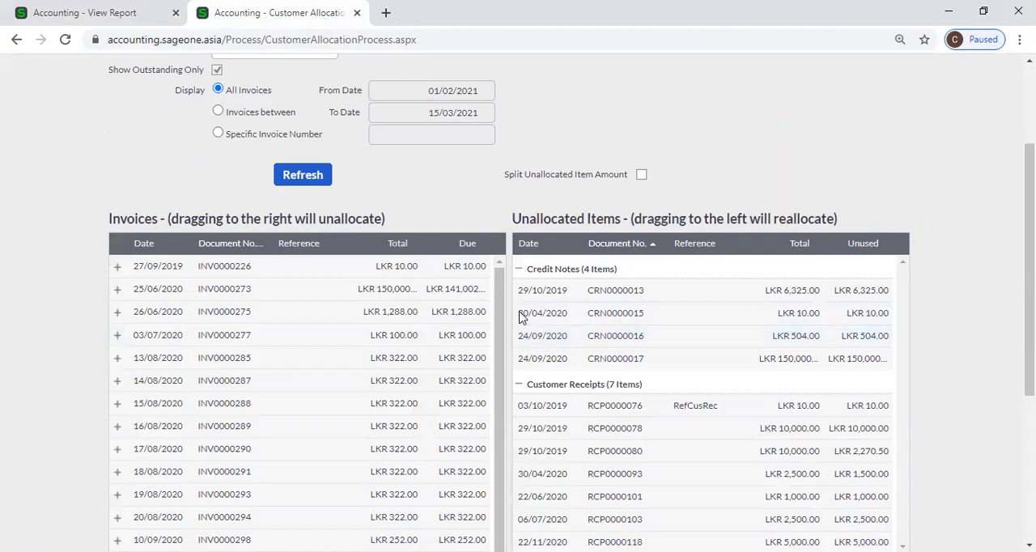
pyautogui.click(74, 12)
pyautogui.scroll(-3, 556, 339)
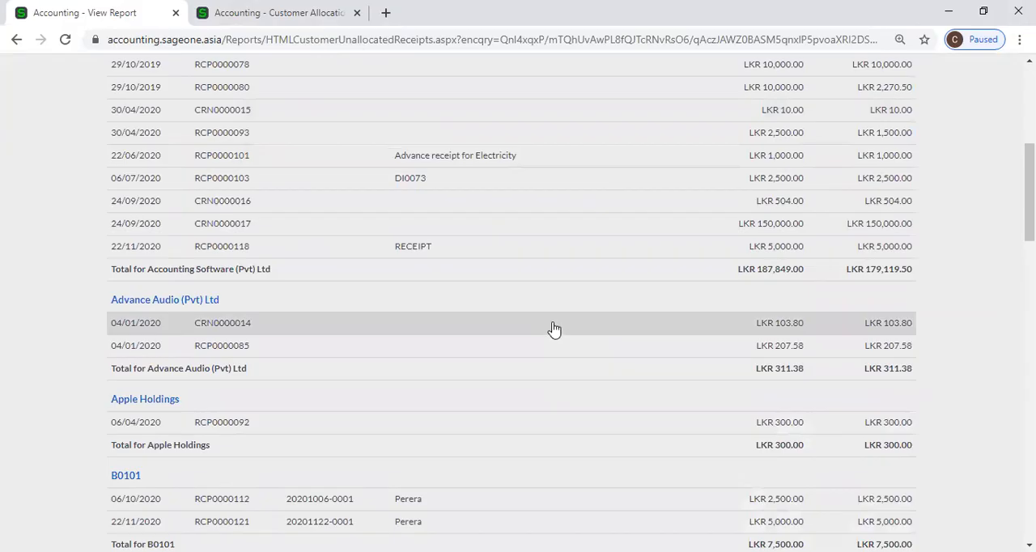
# Review the first customers' unallocated entries and the report header, then look over the available customer reports.
pyautogui.scroll(-1, 553, 329)
pyautogui.scroll(2, 551, 326)
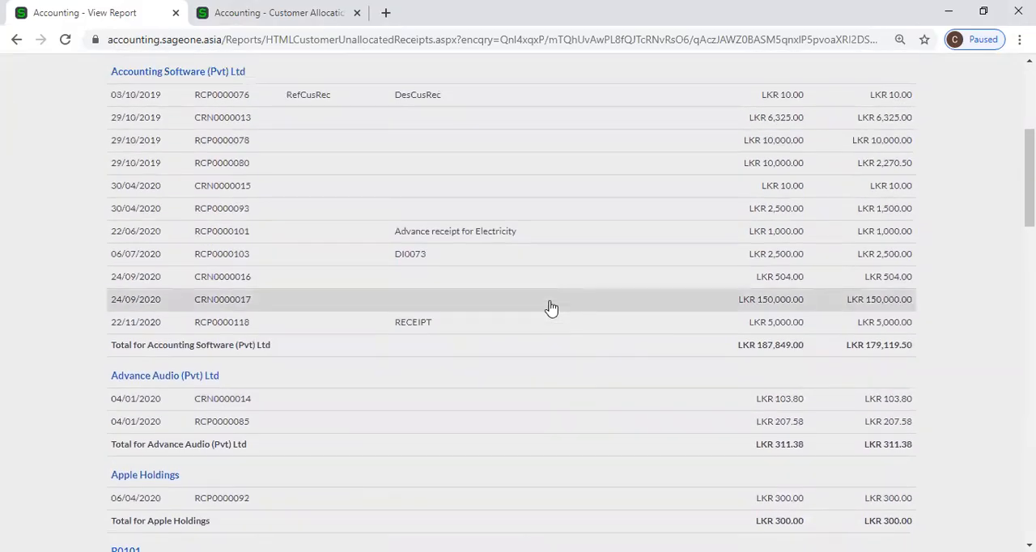
pyautogui.scroll(2, 551, 325)
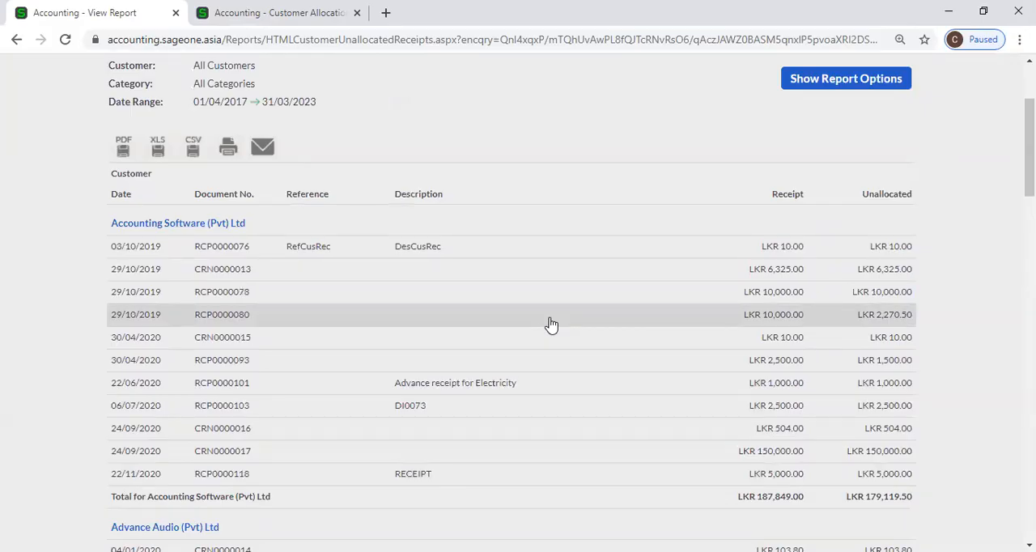
pyautogui.scroll(2, 550, 325)
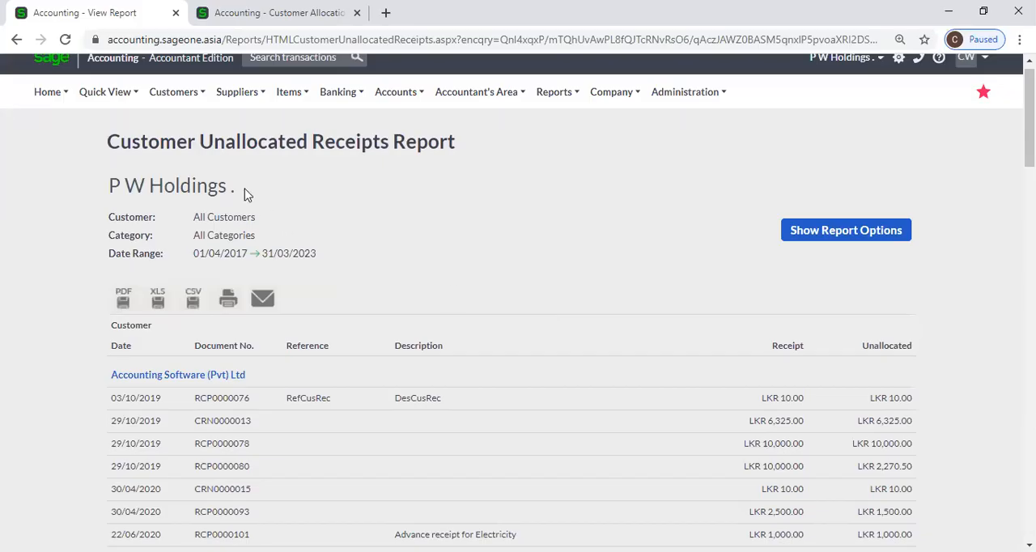
pyautogui.moveTo(167, 102)
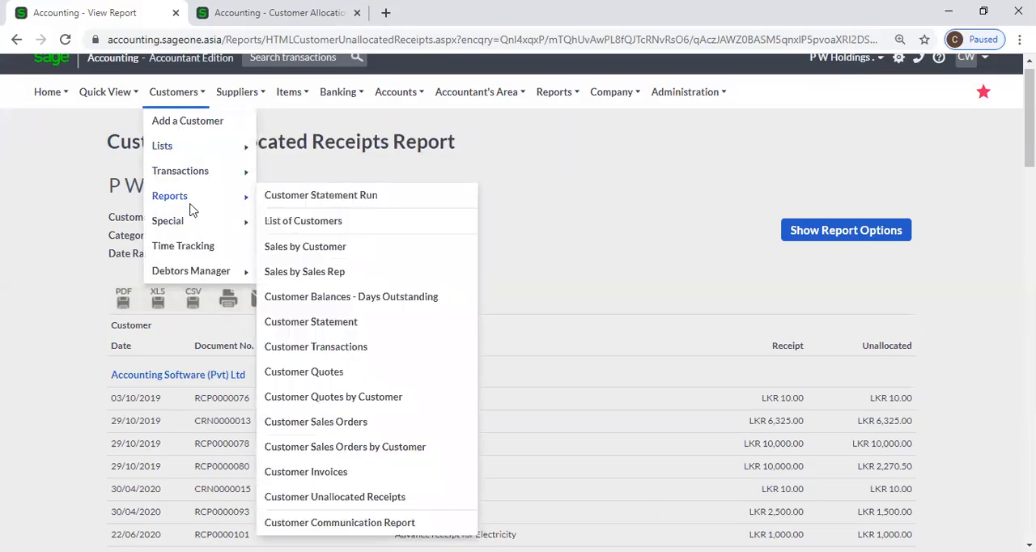
pyautogui.moveTo(195, 205)
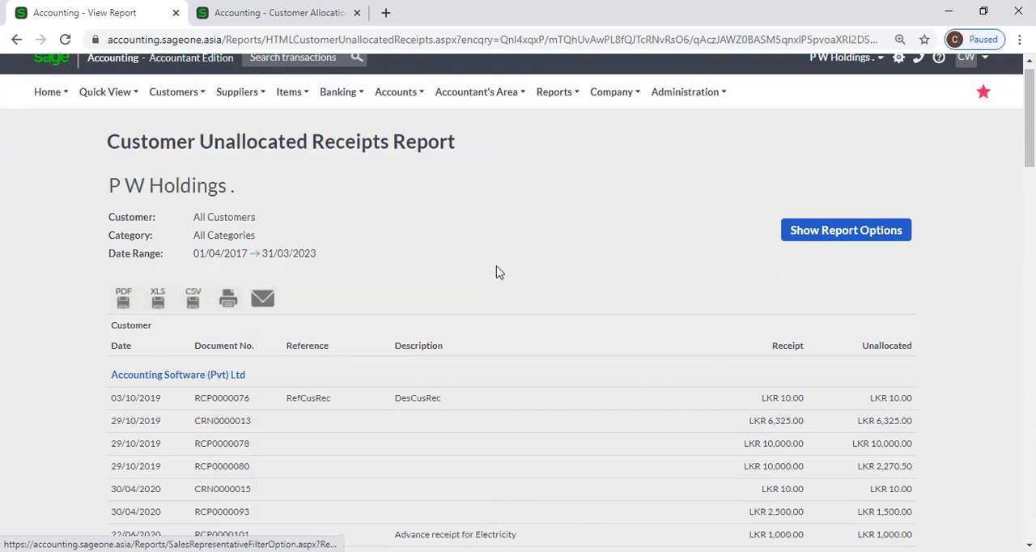
# Review the customers' receipt and unallocated amounts throughout the report, then recheck its header and Accounting Software (Pvt) Ltd's entries.
pyautogui.scroll(-2, 518, 267)
pyautogui.scroll(-15, 533, 261)
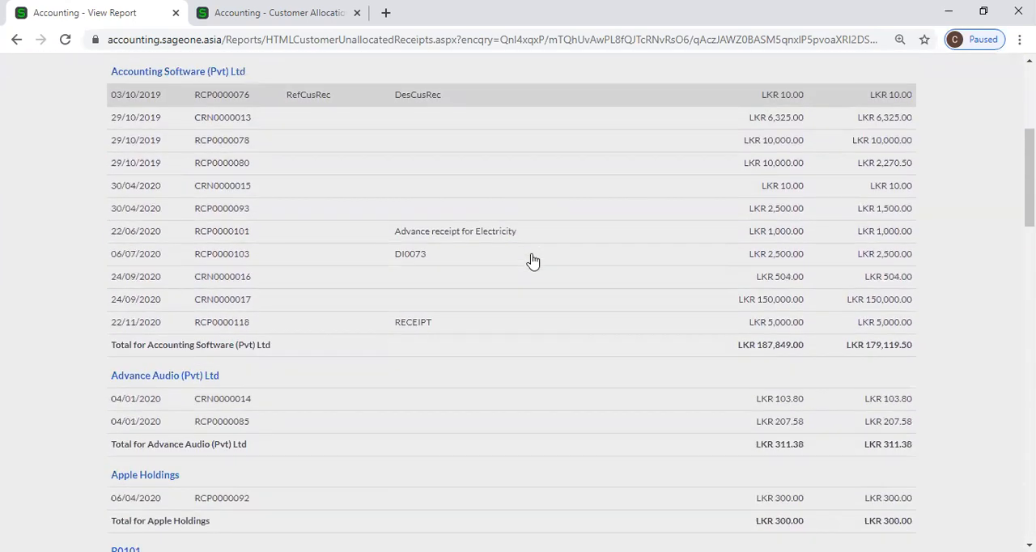
pyautogui.scroll(-6, 532, 261)
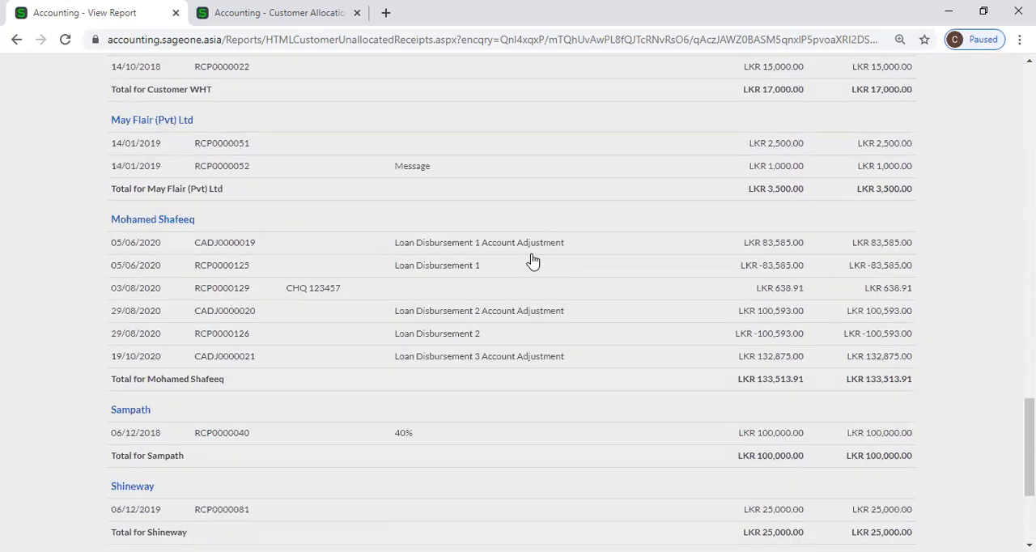
pyautogui.scroll(8, 533, 261)
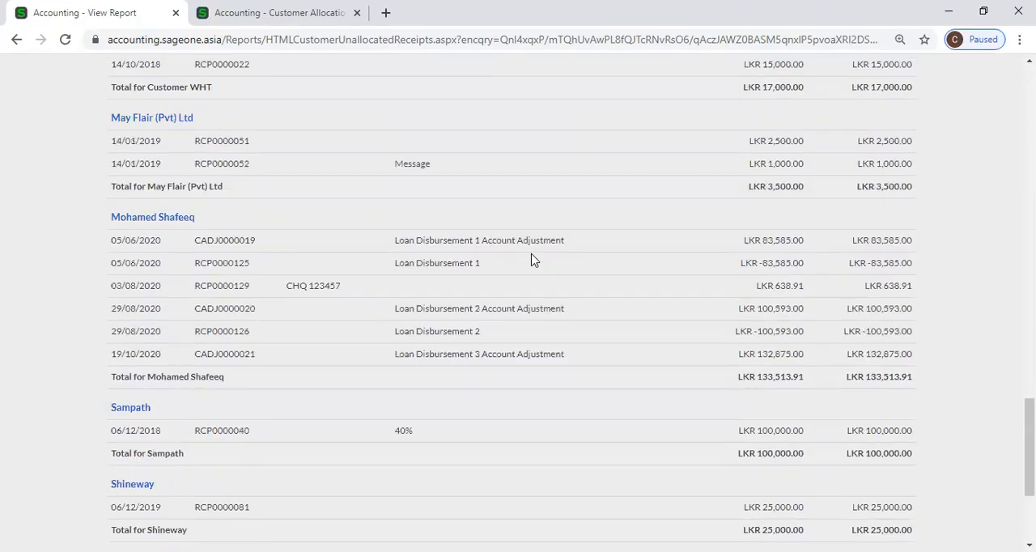
pyautogui.scroll(8, 533, 261)
pyautogui.scroll(8, 533, 260)
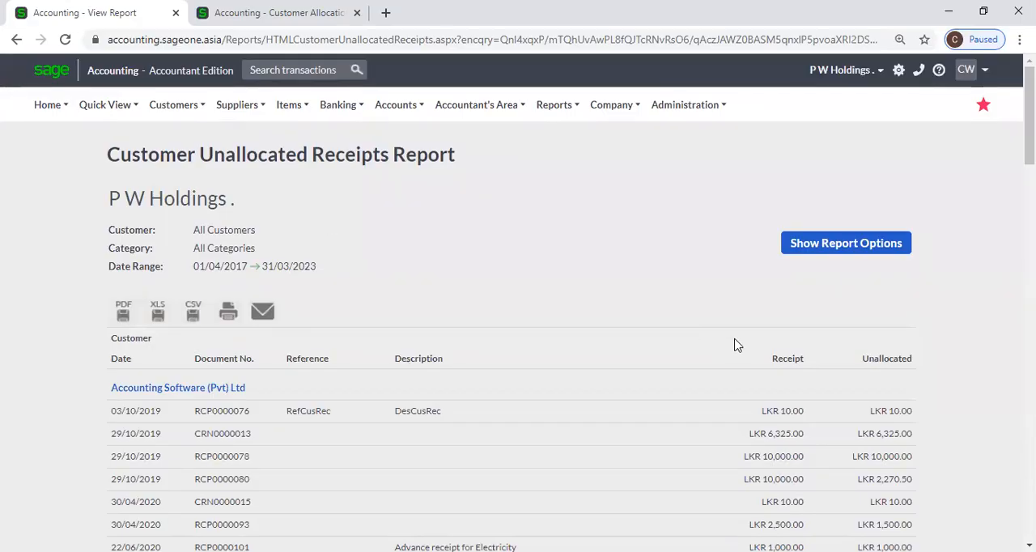
pyautogui.scroll(-1, 744, 375)
pyautogui.scroll(-1, 744, 375)
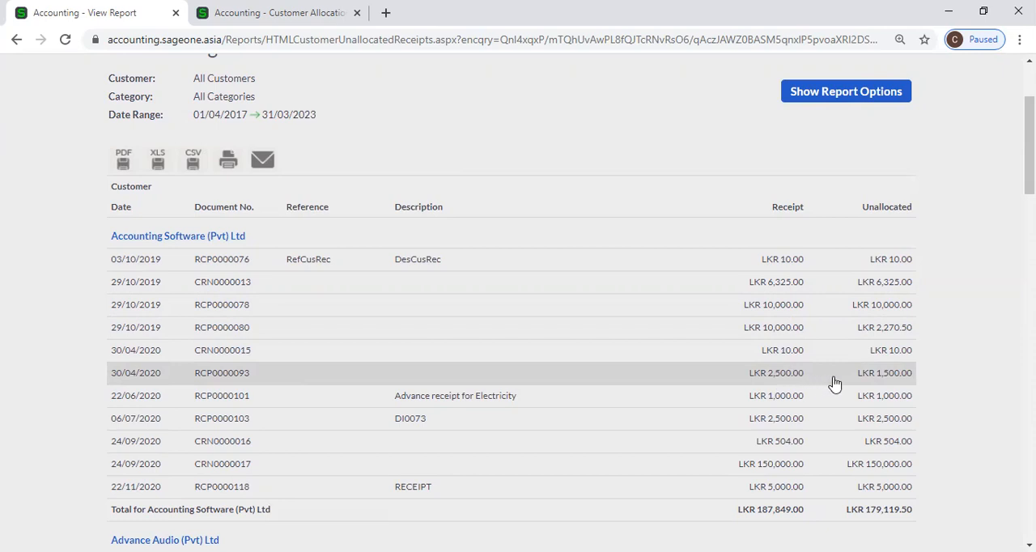
# Compare the unallocated items on the Allocations page with Accounting Software (Pvt) Ltd's entries in the unallocated receipts report.
pyautogui.click(277, 16)
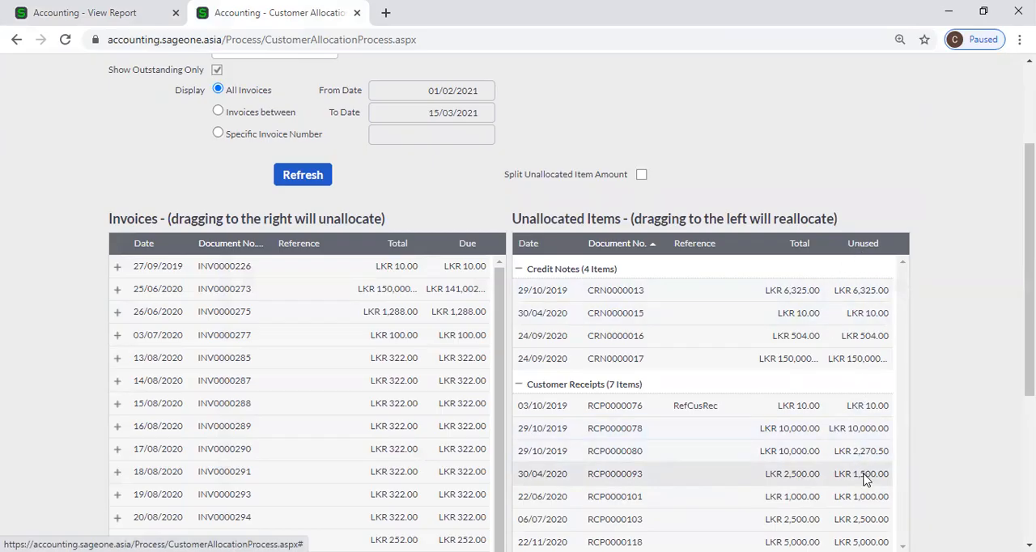
pyautogui.click(123, 15)
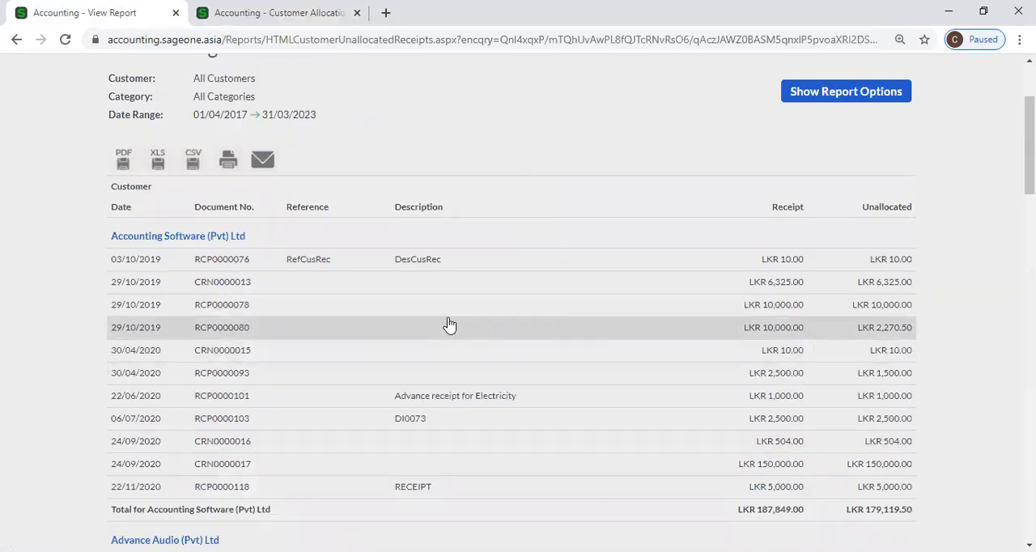
pyautogui.scroll(2, 437, 319)
pyautogui.scroll(-2, 437, 319)
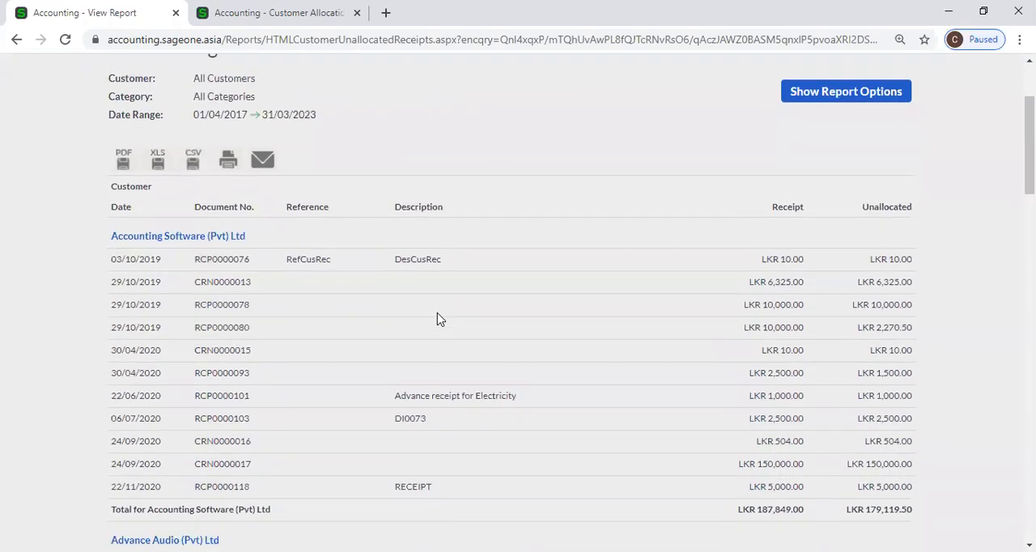
pyautogui.scroll(1, 429, 364)
pyautogui.scroll(-5, 425, 360)
pyautogui.scroll(1, 424, 356)
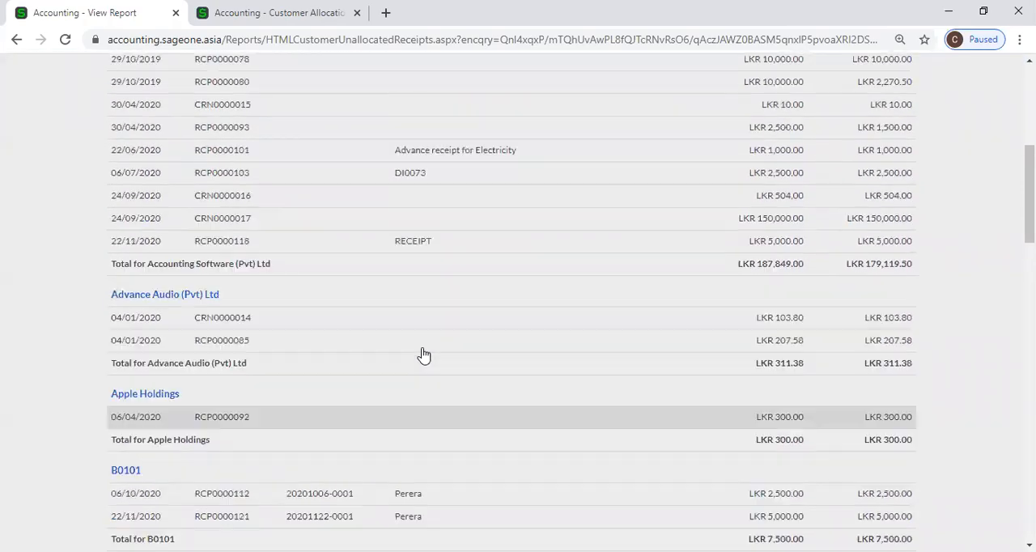
pyautogui.scroll(3, 423, 355)
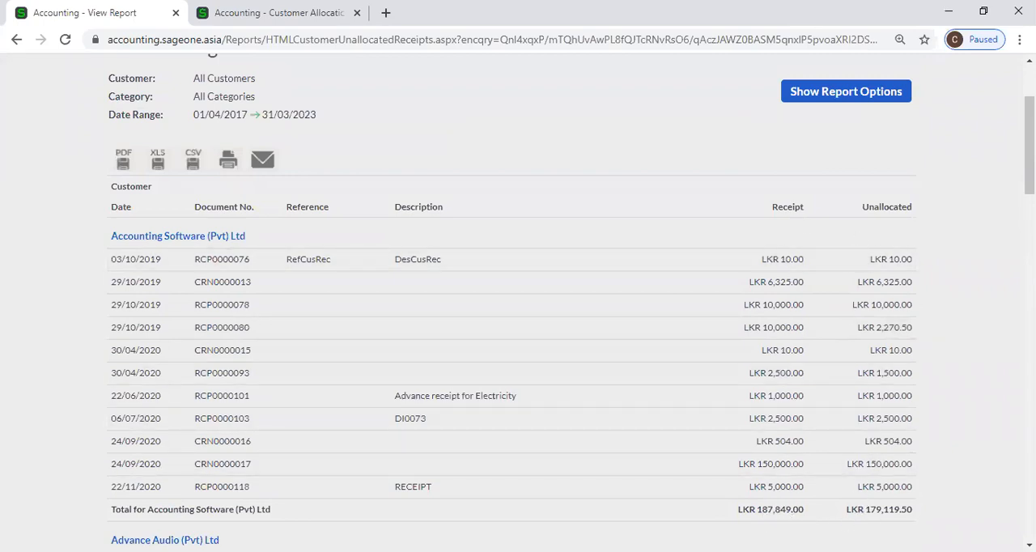
# Check the grand totals for receipts and unallocated amounts at the end of the report.
pyautogui.scroll(-5, 858, 506)
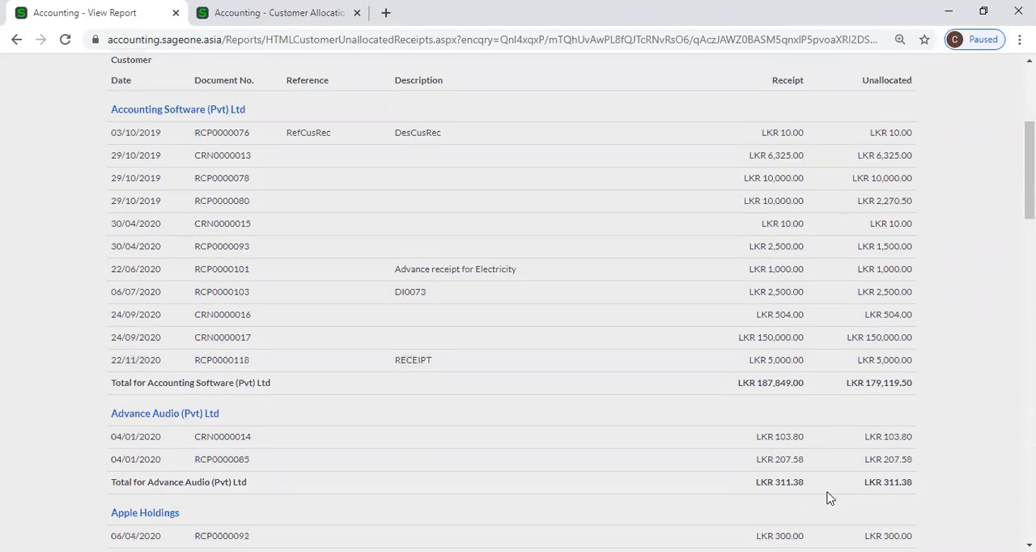
pyautogui.scroll(1, 1004, 235)
pyautogui.scroll(-15, 944, 490)
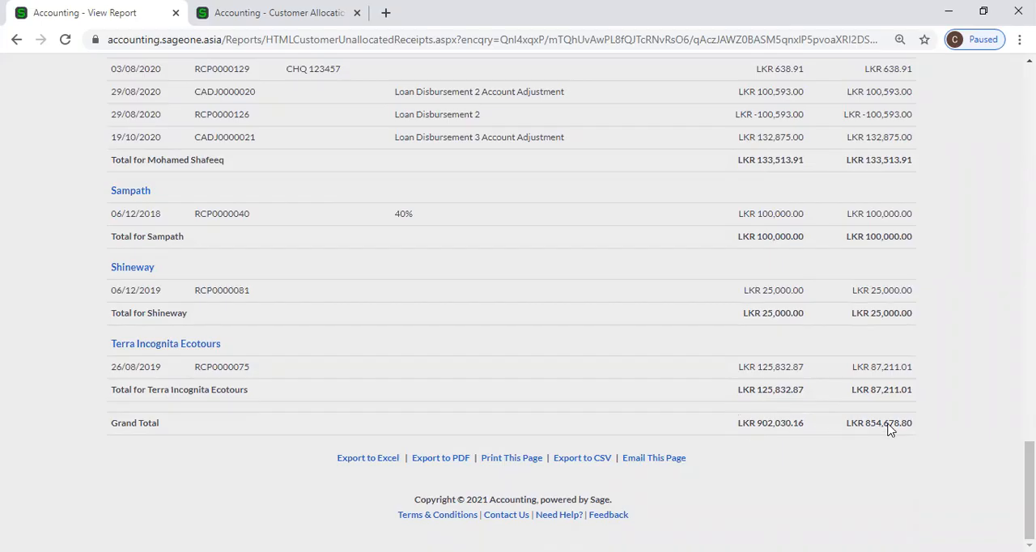
# Look over the customer options for special functions and reports, down to the unallocated receipts report.
pyautogui.moveTo(1030, 490); pyautogui.dragTo(1030, 138)
pyautogui.scroll(2, 1004, 251)
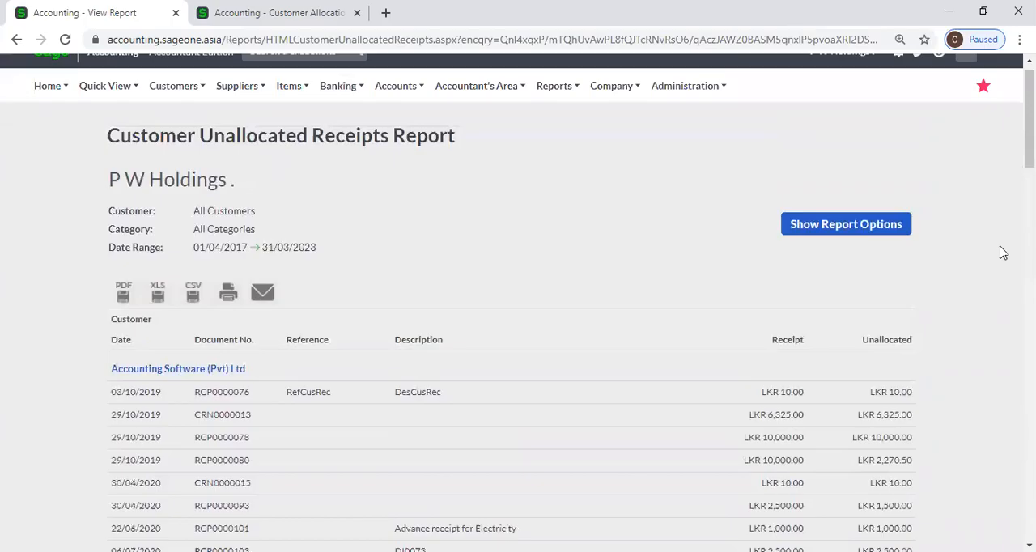
pyautogui.click(173, 104)
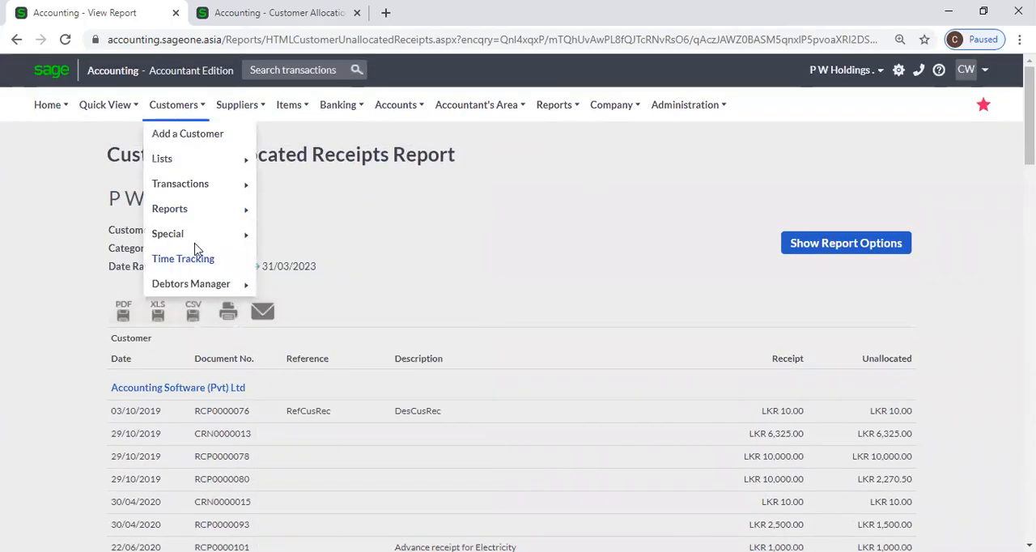
pyautogui.moveTo(180, 216)
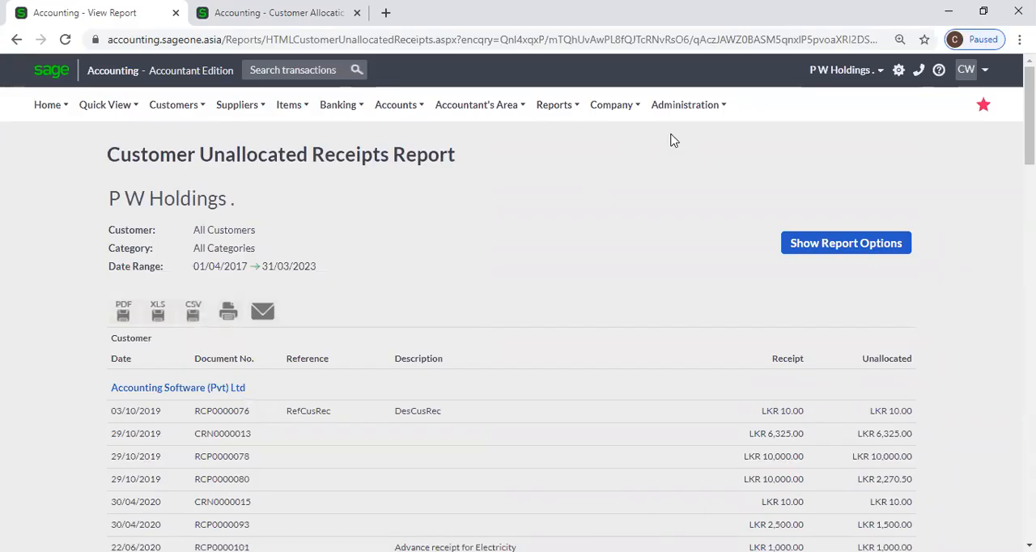
pyautogui.click(183, 108)
pyautogui.moveTo(193, 245)
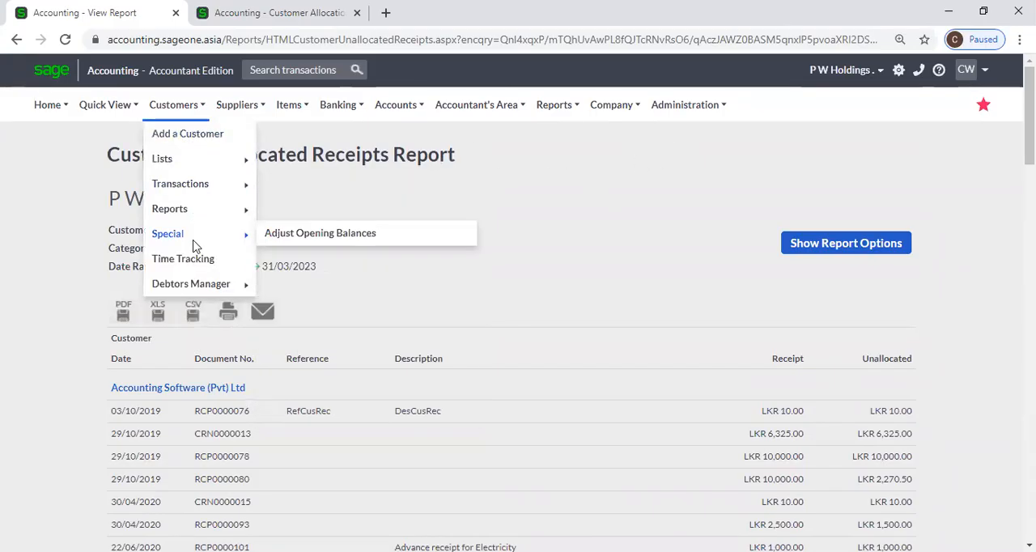
pyautogui.moveTo(188, 212)
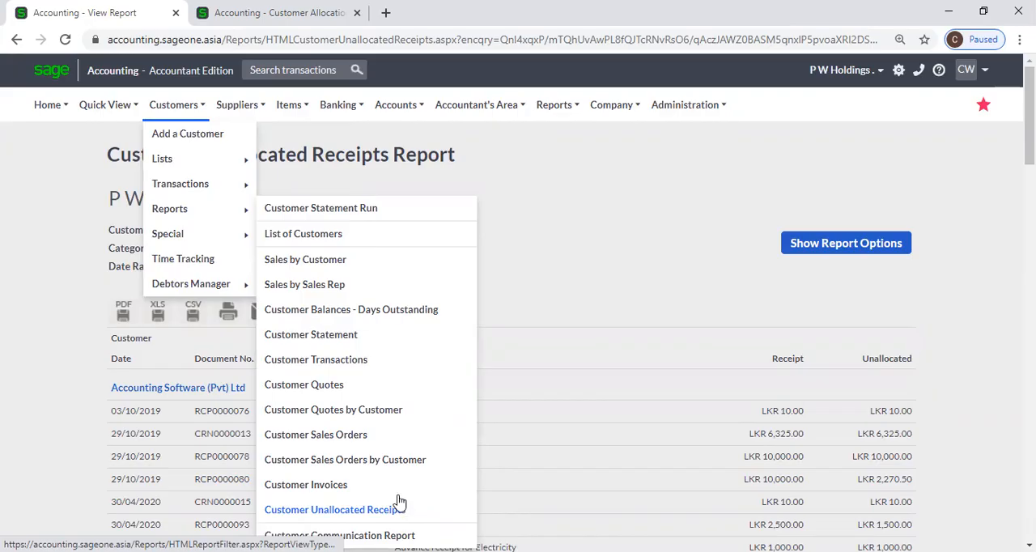
# Set the browser zoom to 100%.
pyautogui.click(1020, 38)
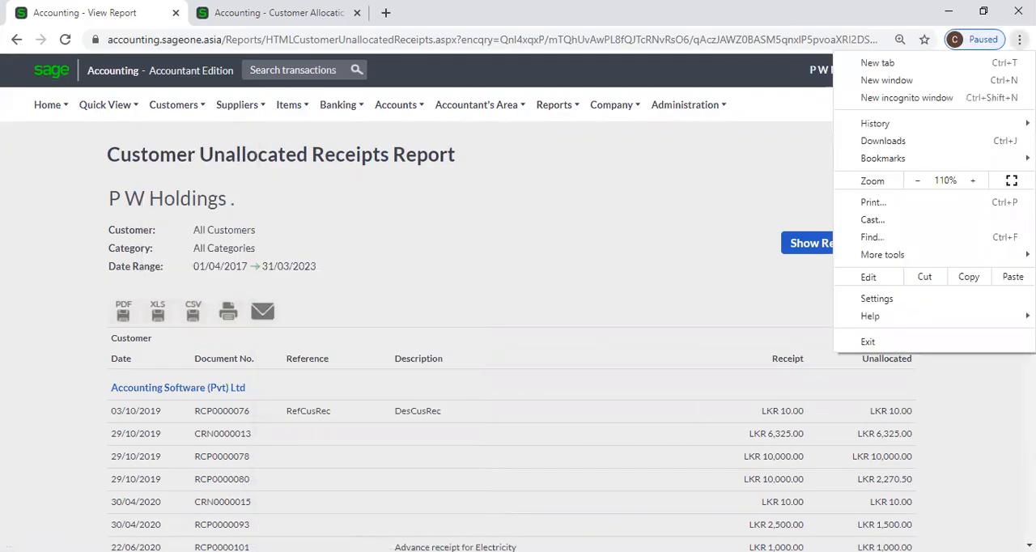
pyautogui.click(917, 181)
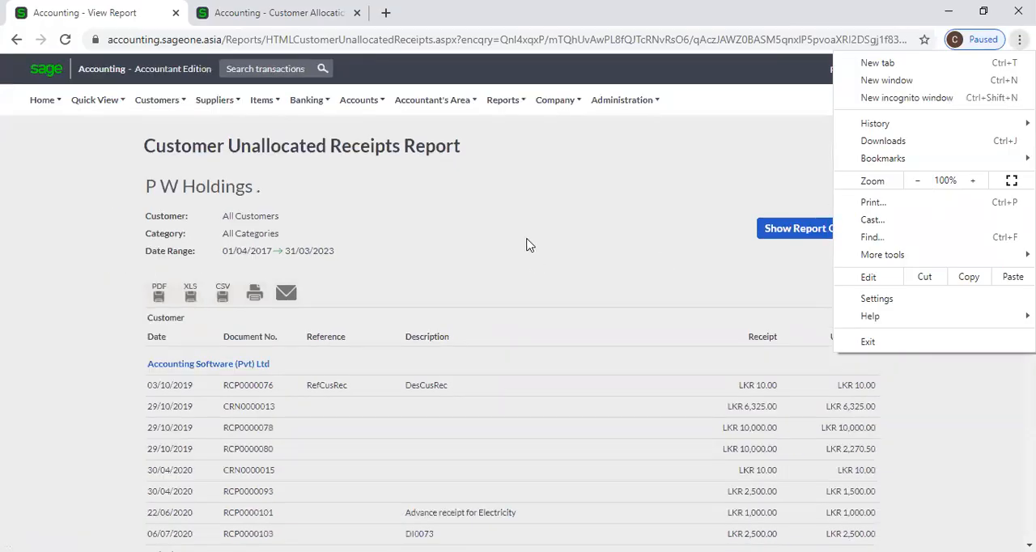
pyautogui.click(527, 244)
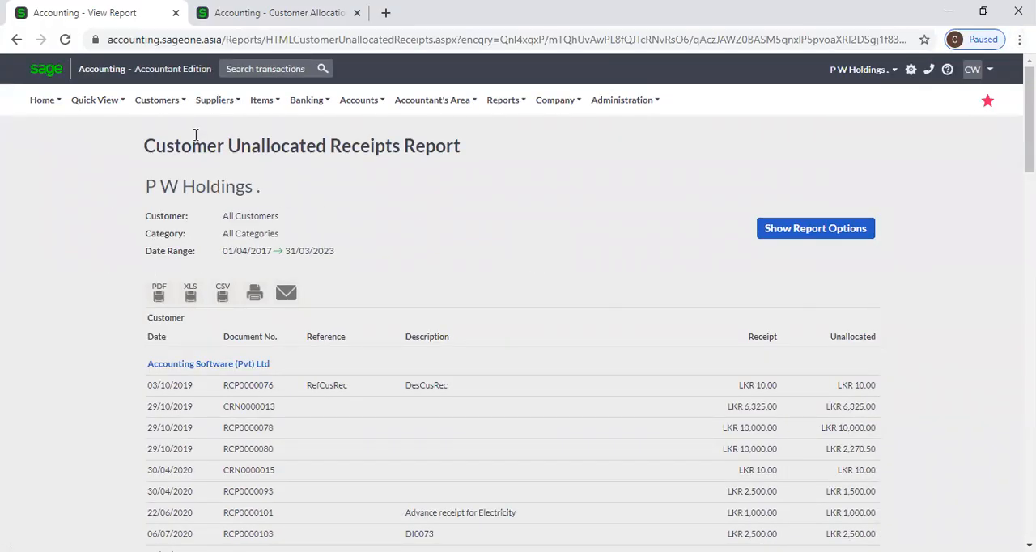
# Open the filter page of the Customer Communication Report.
pyautogui.moveTo(148, 106)
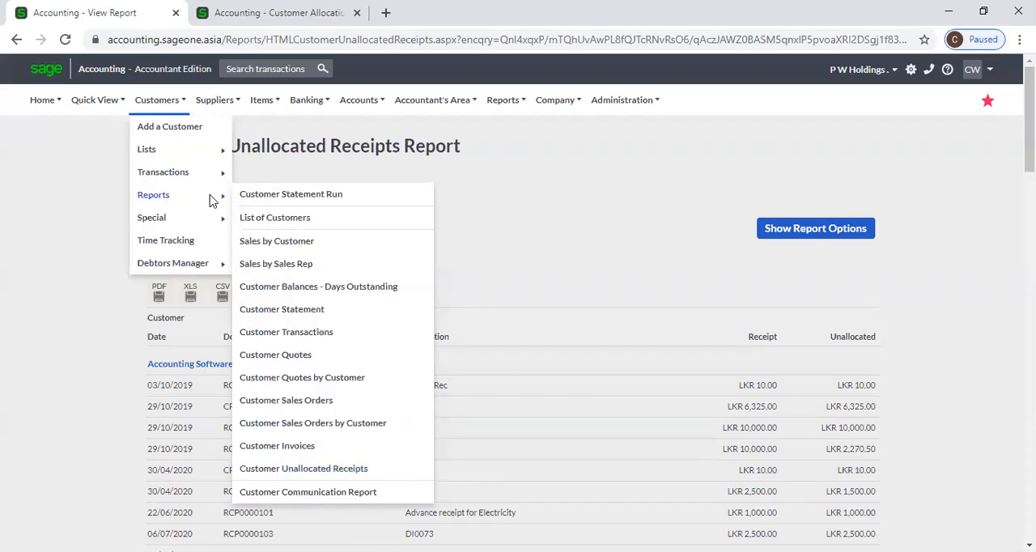
pyautogui.moveTo(165, 104)
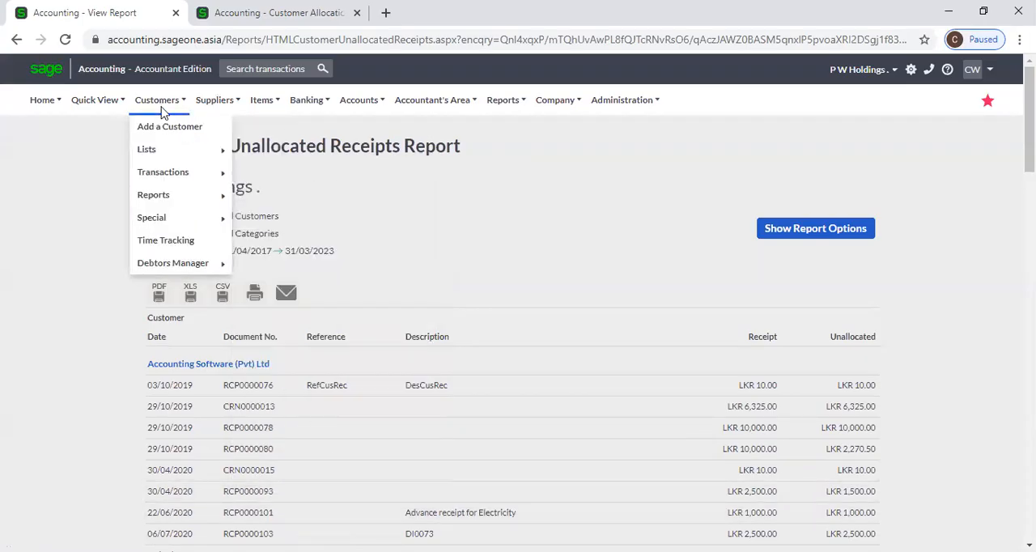
pyautogui.moveTo(224, 198)
pyautogui.click(327, 493)
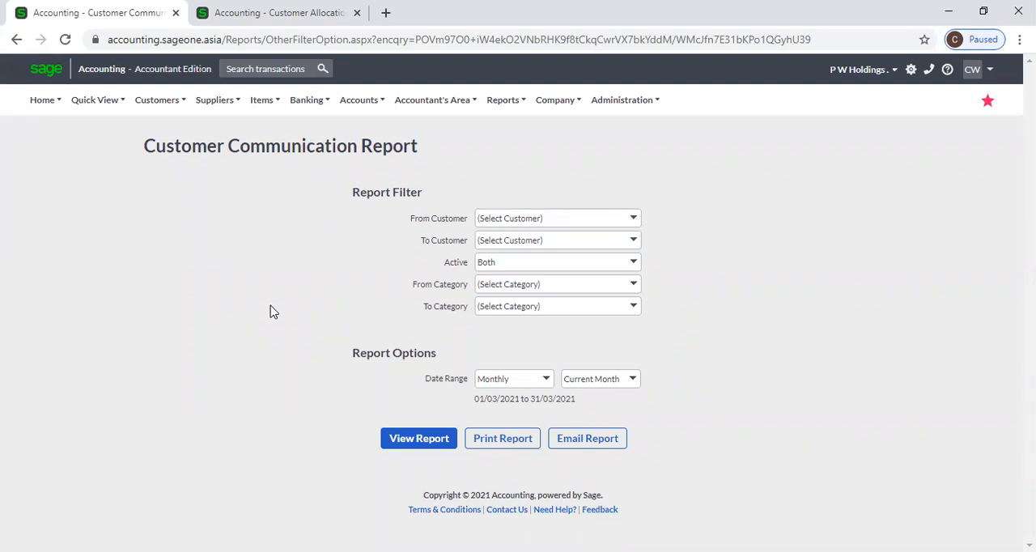
# Keep the Active filter at Both, set the date range to Yearly for the current year, and view the Customer Communication Report.
pyautogui.click(634, 261)
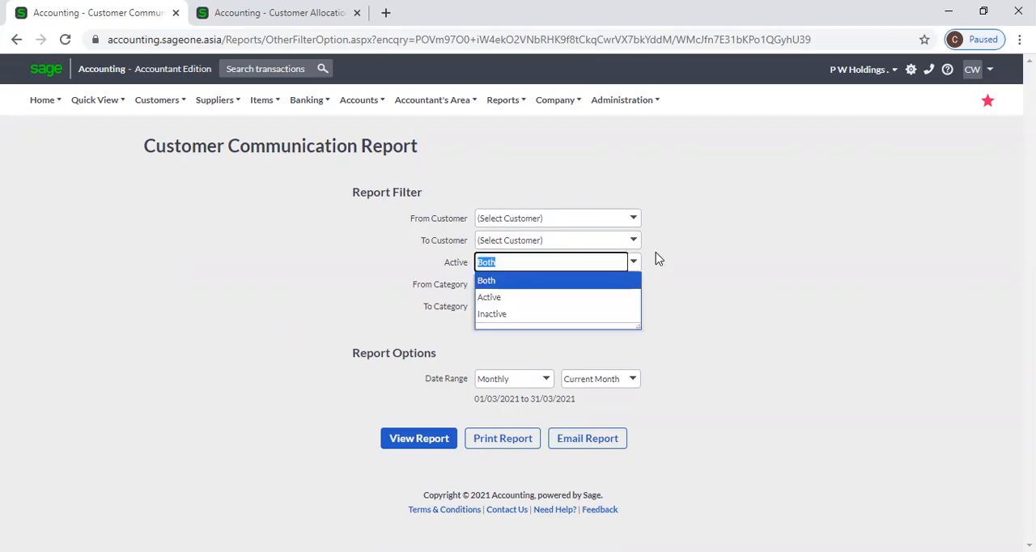
pyautogui.click(655, 259)
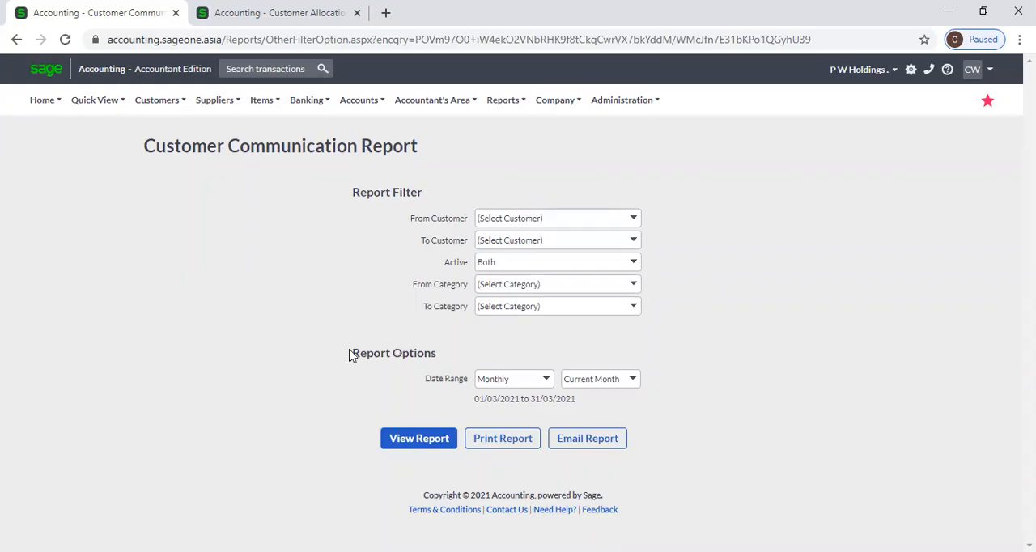
pyautogui.click(546, 380)
pyautogui.click(490, 164)
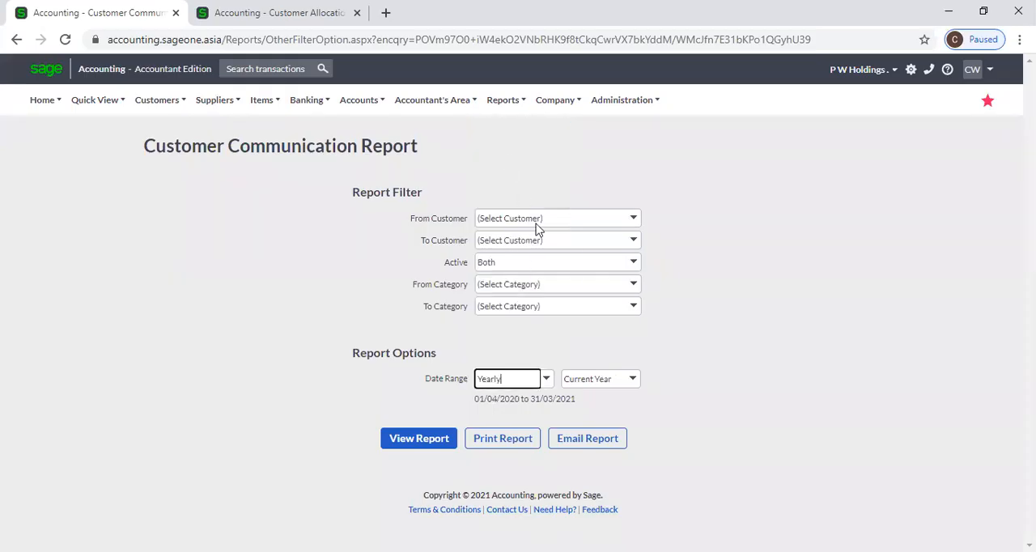
pyautogui.click(404, 444)
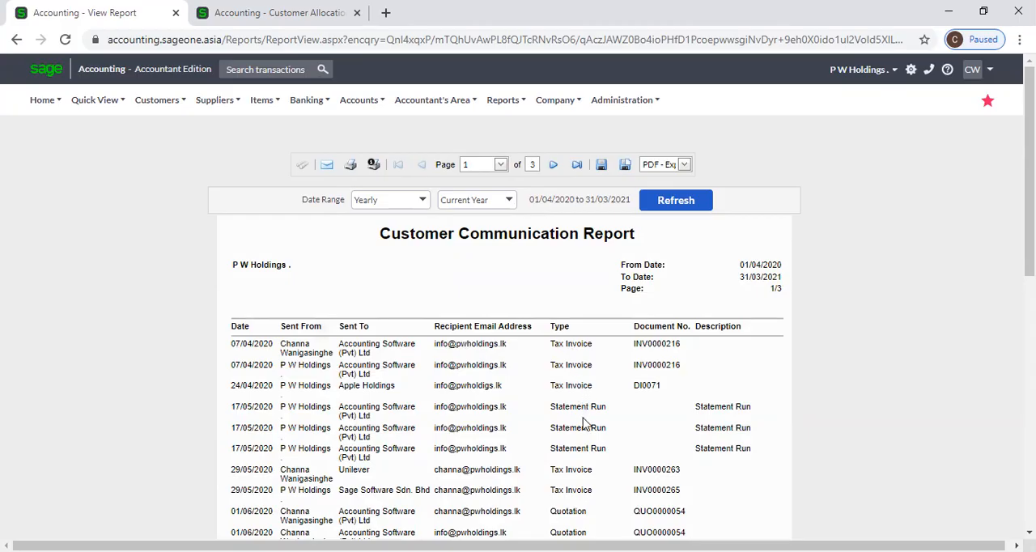
# Review the listed customer communications, then open the tax invoice from the first entry, sent to Accounting Software (Pvt) Ltd.
pyautogui.scroll(-3, 583, 492)
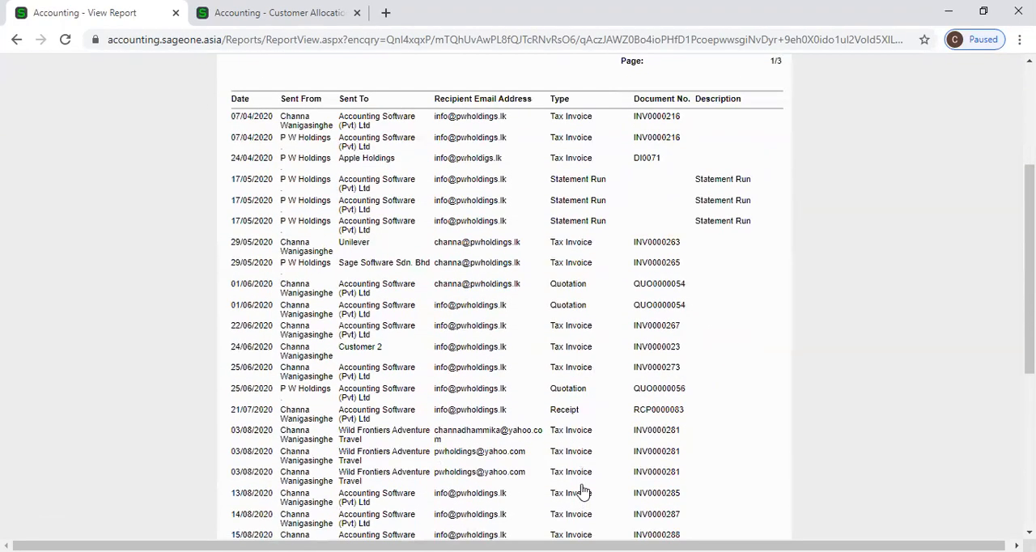
pyautogui.scroll(3, 582, 492)
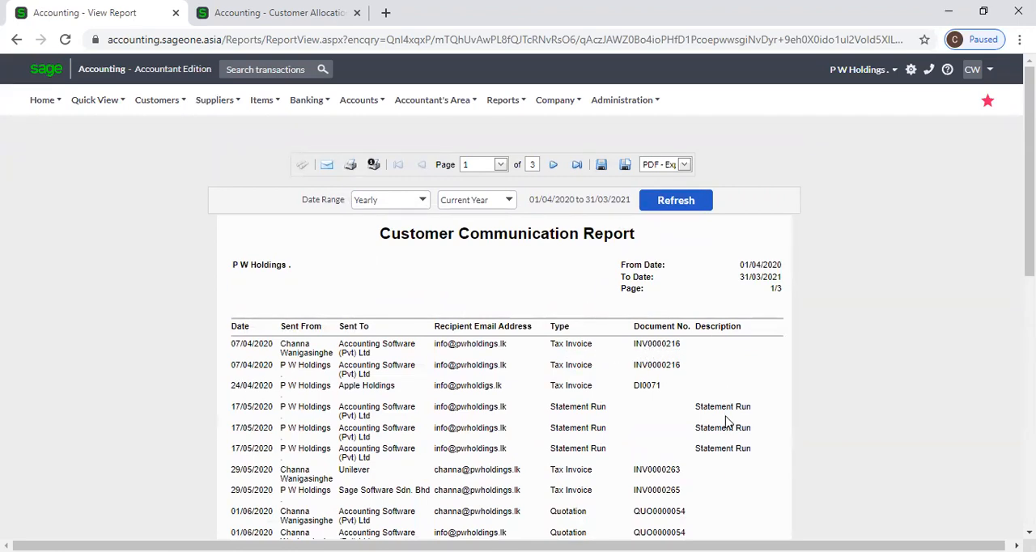
pyautogui.scroll(-3, 723, 412)
pyautogui.scroll(3, 722, 412)
pyautogui.click(652, 348)
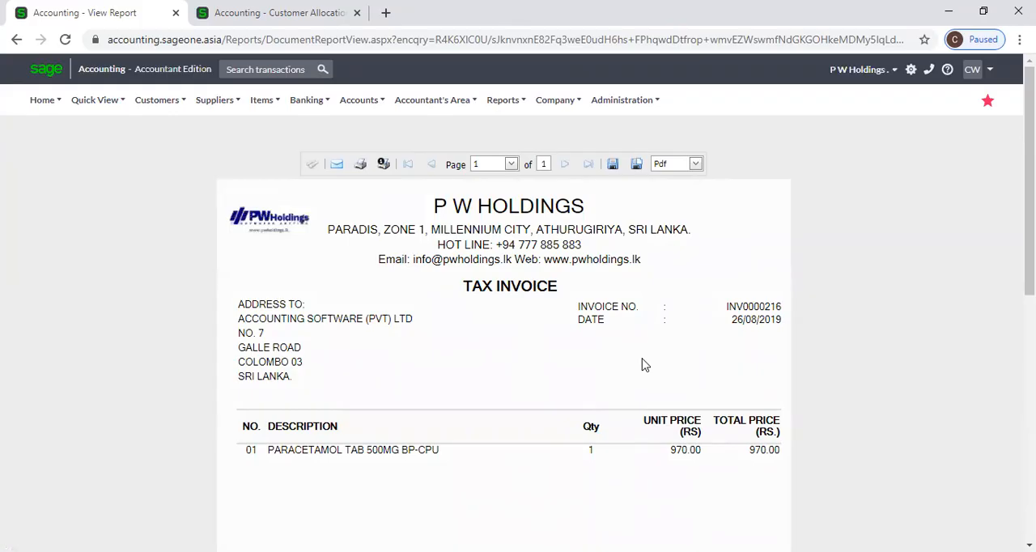
# View the tax invoice, return to the Customer Communication Report, and close the Customer Allocation browser tab.
pyautogui.scroll(-3, 645, 363)
pyautogui.scroll(3, 515, 305)
pyautogui.click(16, 40)
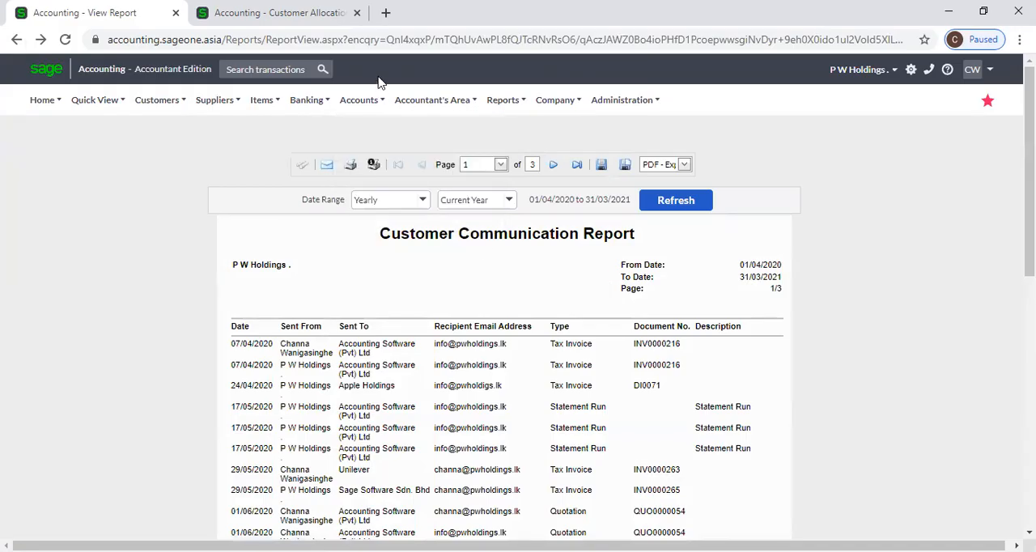
pyautogui.scroll(-3, 759, 420)
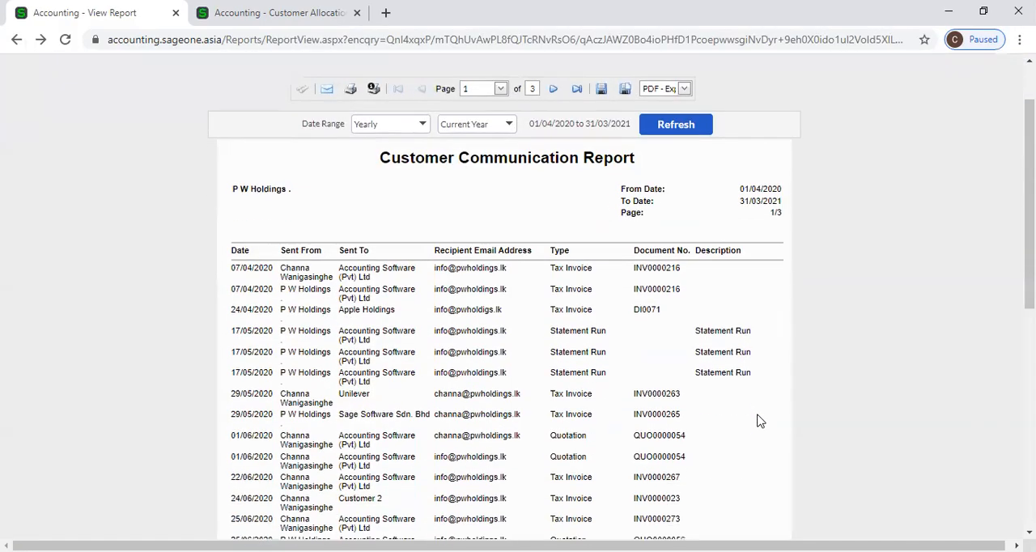
pyautogui.scroll(3, 729, 404)
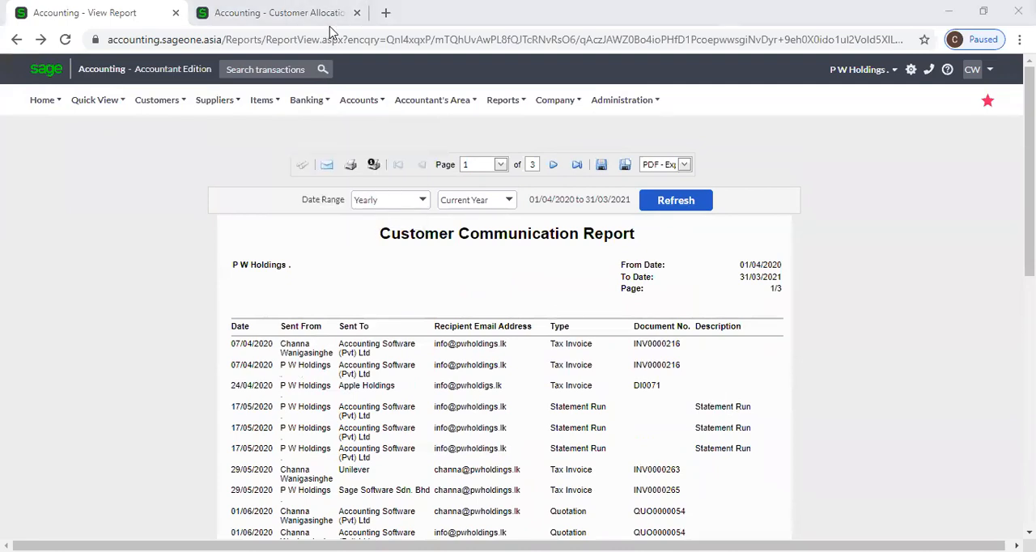
pyautogui.click(357, 12)
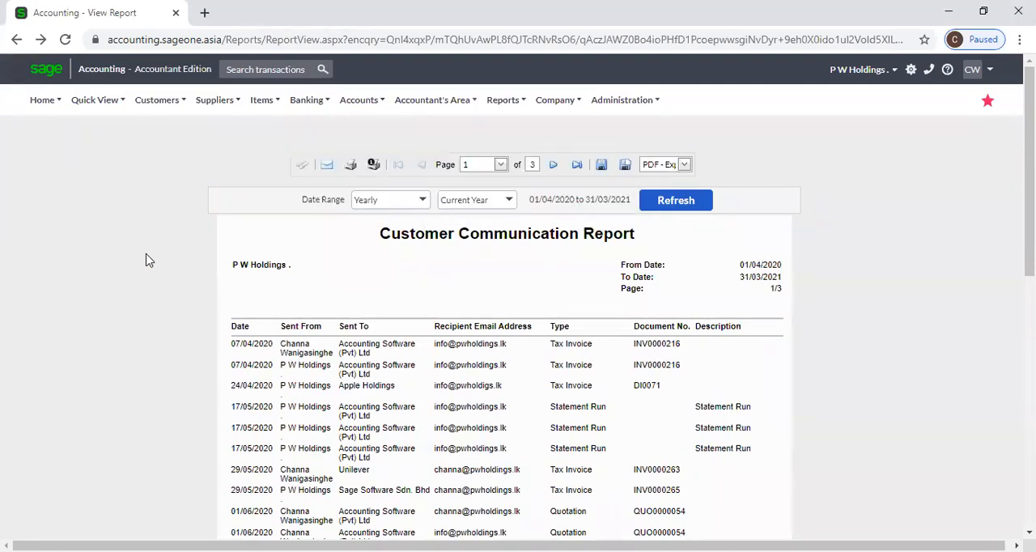
# Open the Customer Quotes transaction list.
pyautogui.click(159, 100)
pyautogui.moveTo(178, 195)
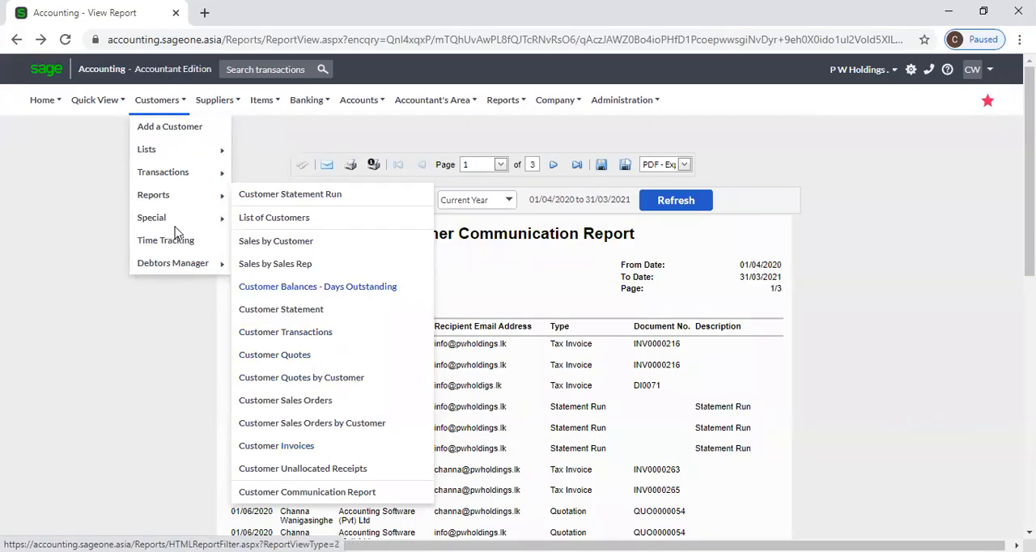
pyautogui.moveTo(170, 170)
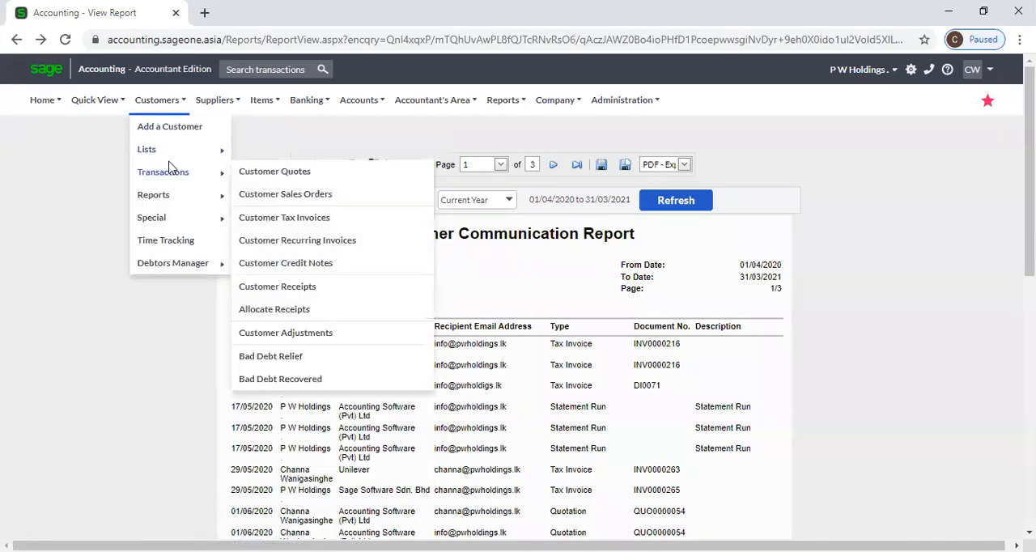
pyautogui.click(257, 175)
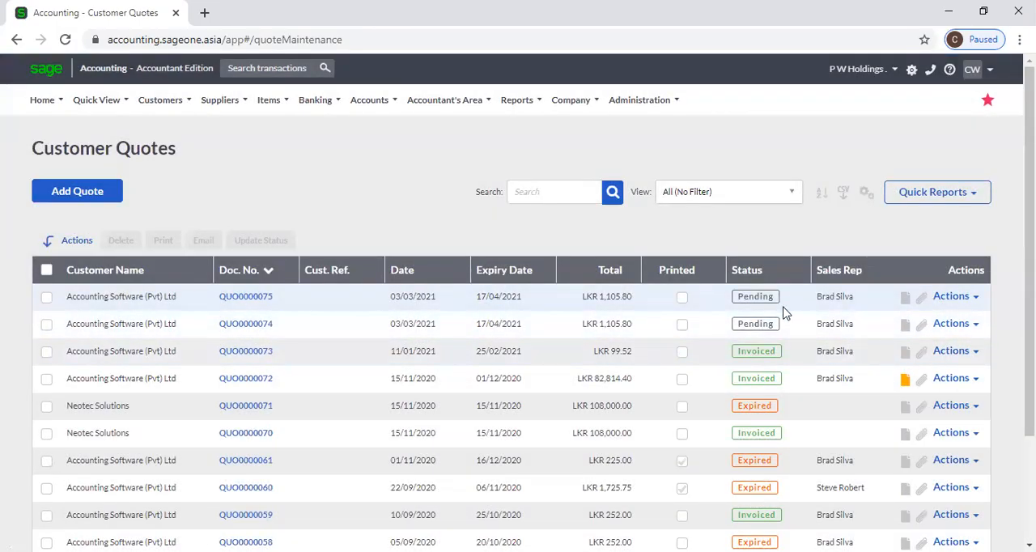
# Customise the quotes grid to include the Total Tax and Total Exclusive columns, and save the layout.
pyautogui.click(866, 192)
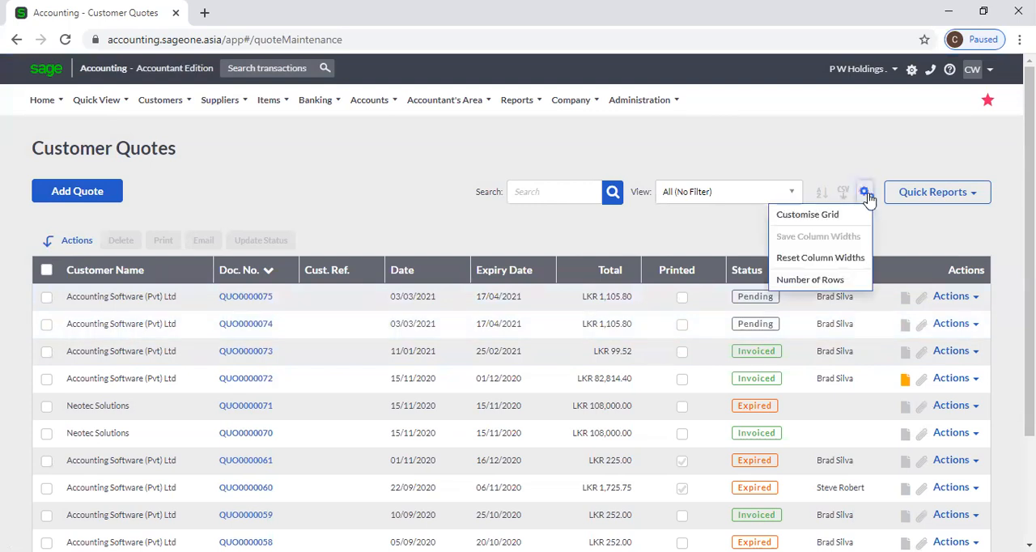
pyautogui.click(783, 217)
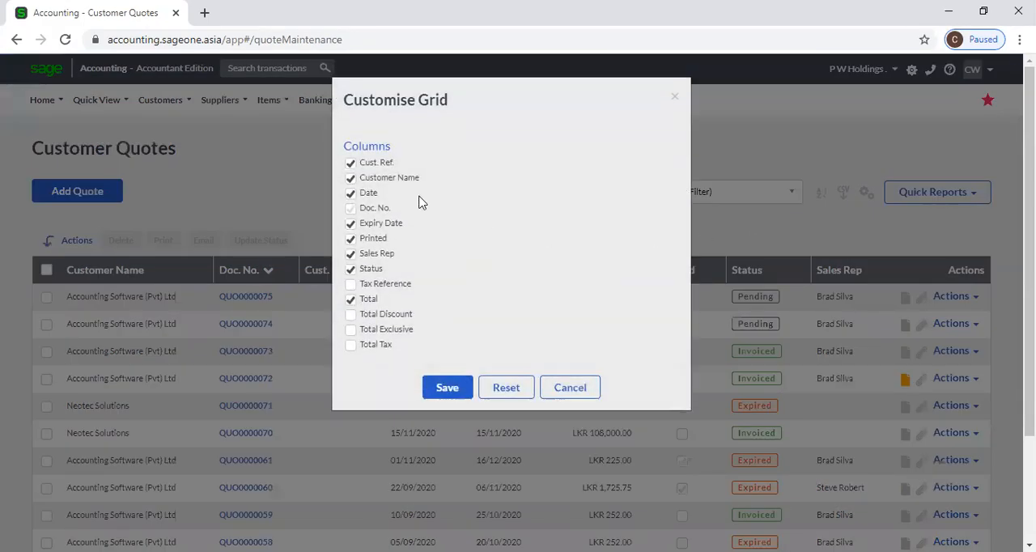
pyautogui.click(350, 345)
pyautogui.click(350, 330)
pyautogui.click(438, 385)
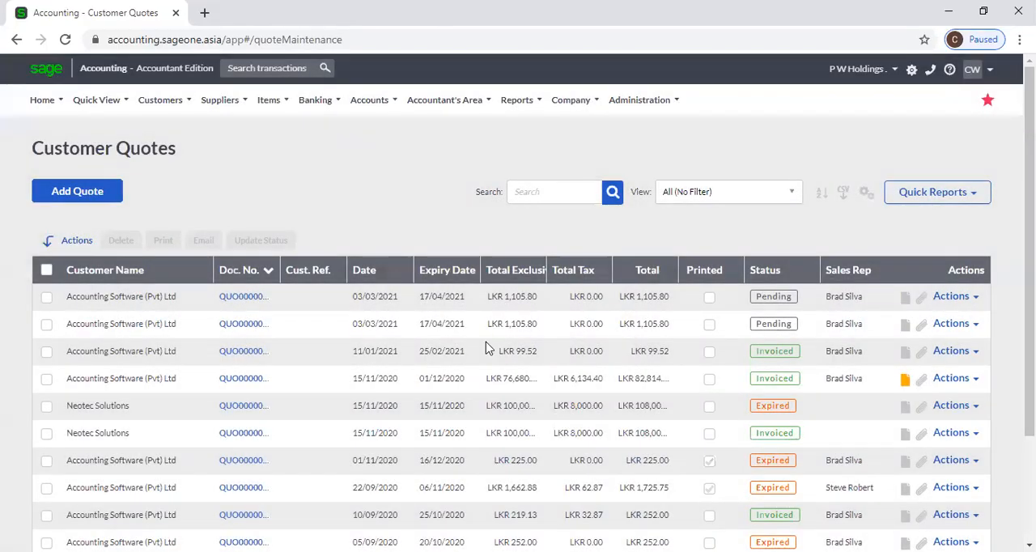
# Sort the quotes by document number, customer name, document number again and date, finishing with Total Tax in ascending order.
pyautogui.click(226, 276)
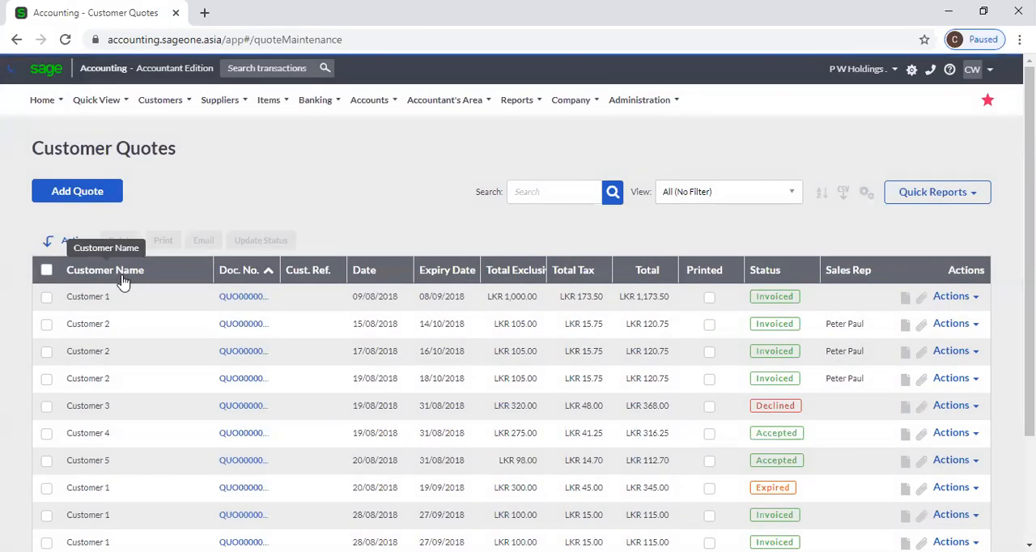
pyautogui.click(123, 278)
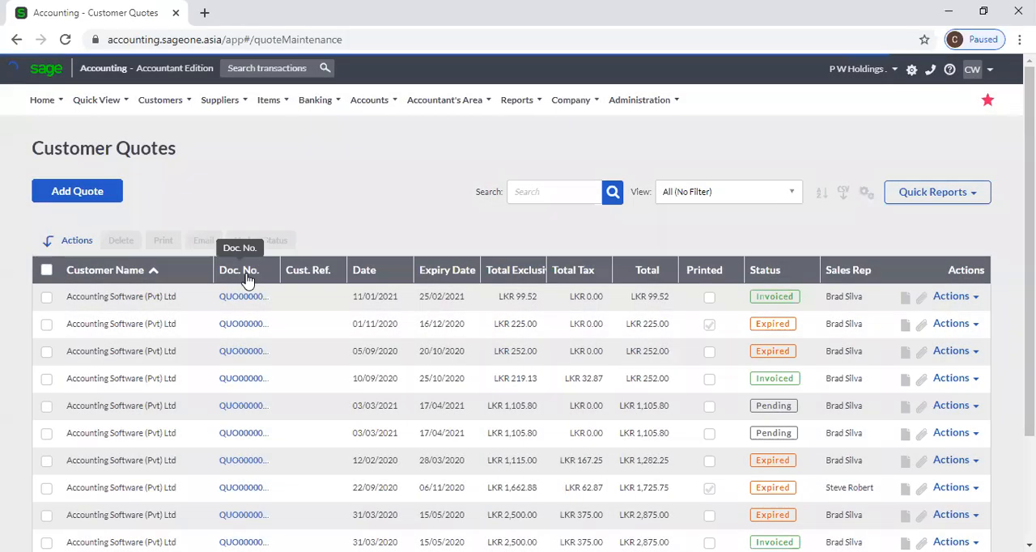
pyautogui.click(241, 276)
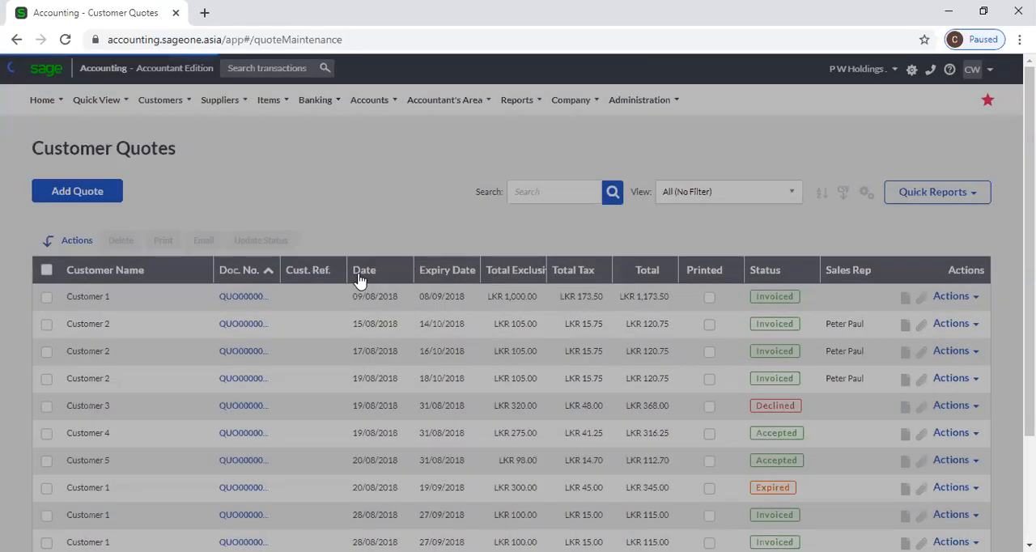
pyautogui.click(360, 272)
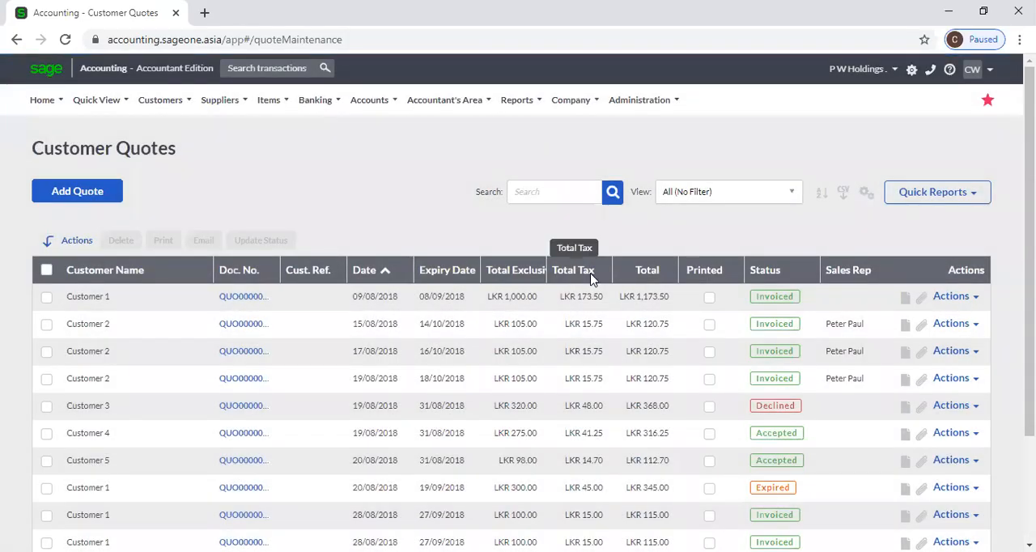
pyautogui.click(585, 271)
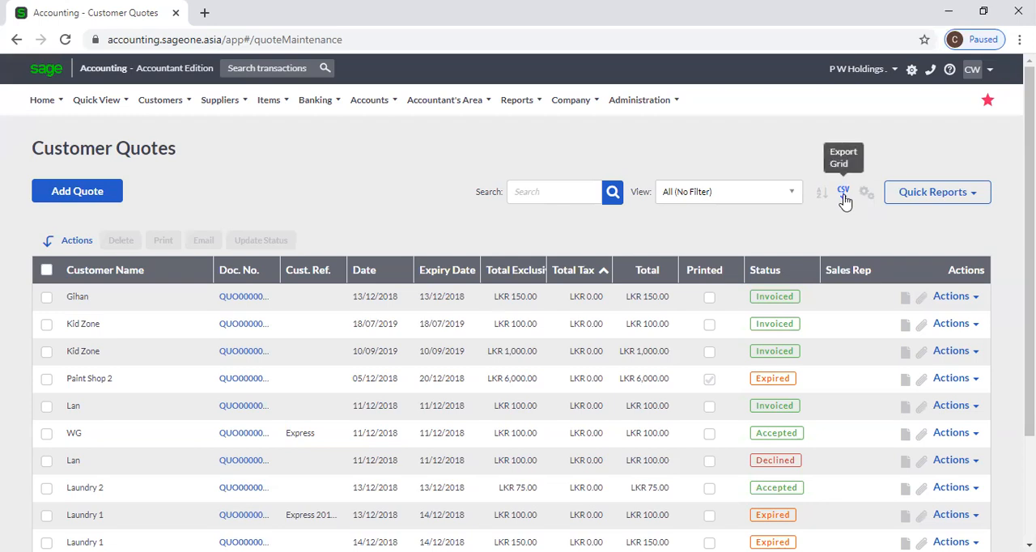
# Examine the date and status filter options for the quotes list, keeping All (No Filter) selected.
pyautogui.click(793, 202)
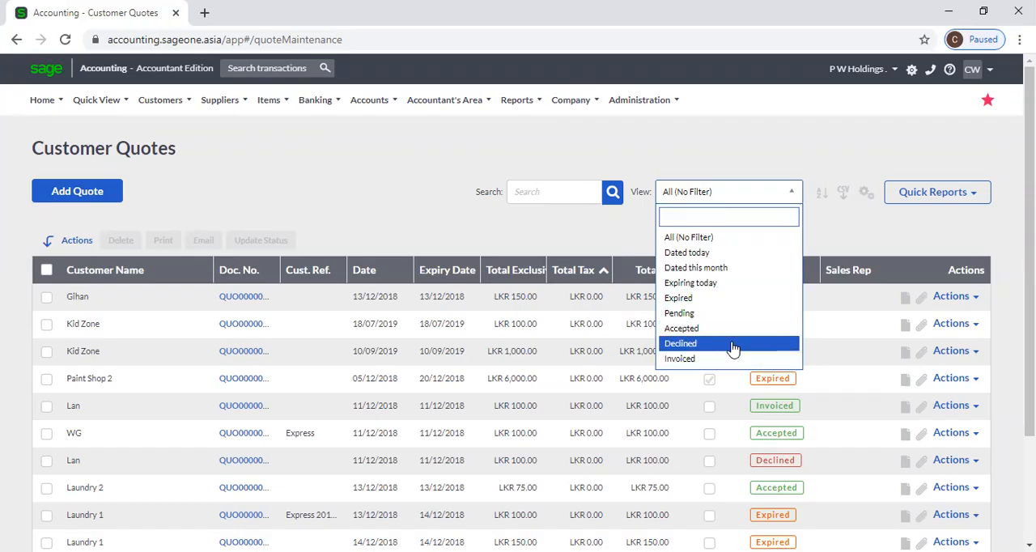
pyautogui.click(576, 246)
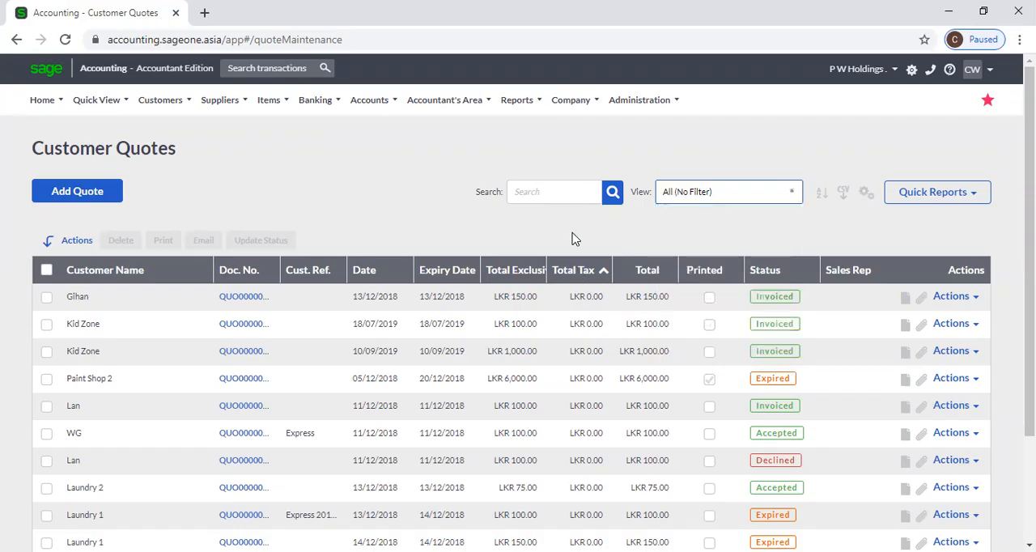
pyautogui.click(793, 209)
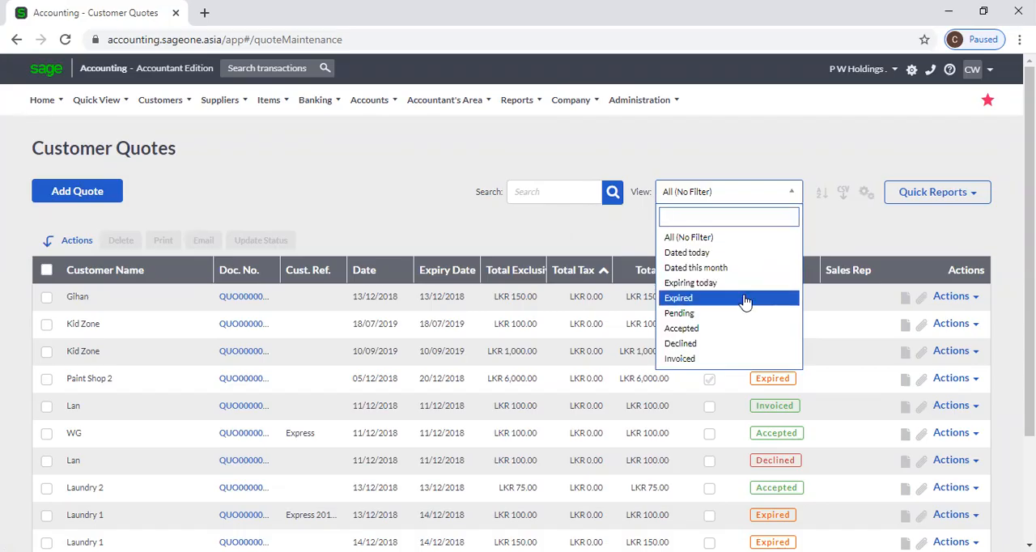
pyautogui.click(548, 246)
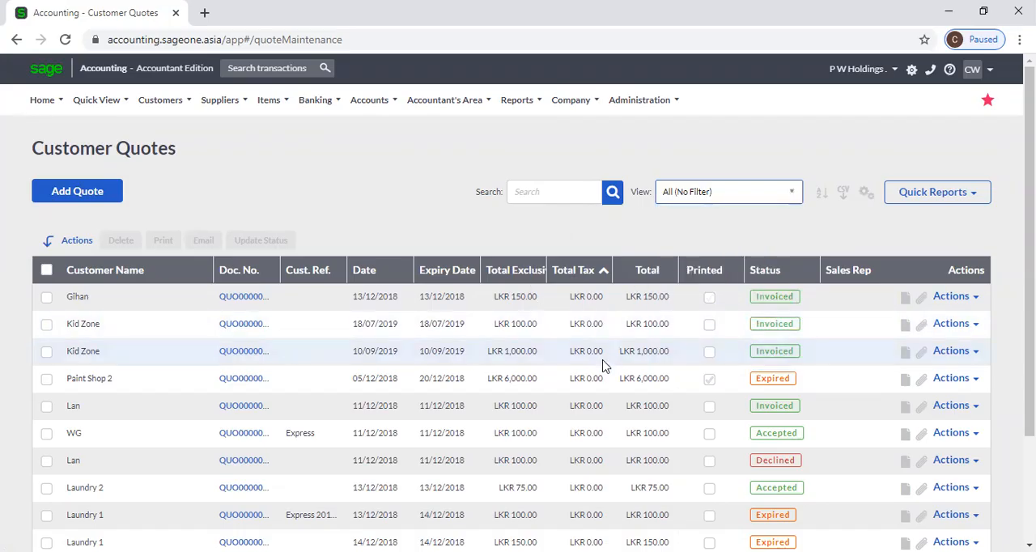
# Open the Customer Sales Orders transaction list.
pyautogui.click(160, 99)
pyautogui.moveTo(195, 202)
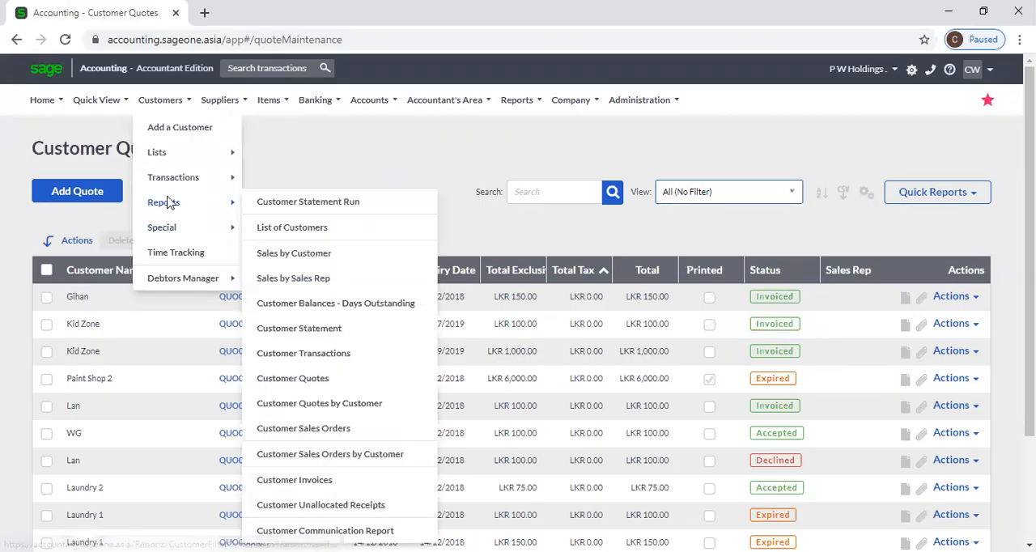
pyautogui.moveTo(172, 177)
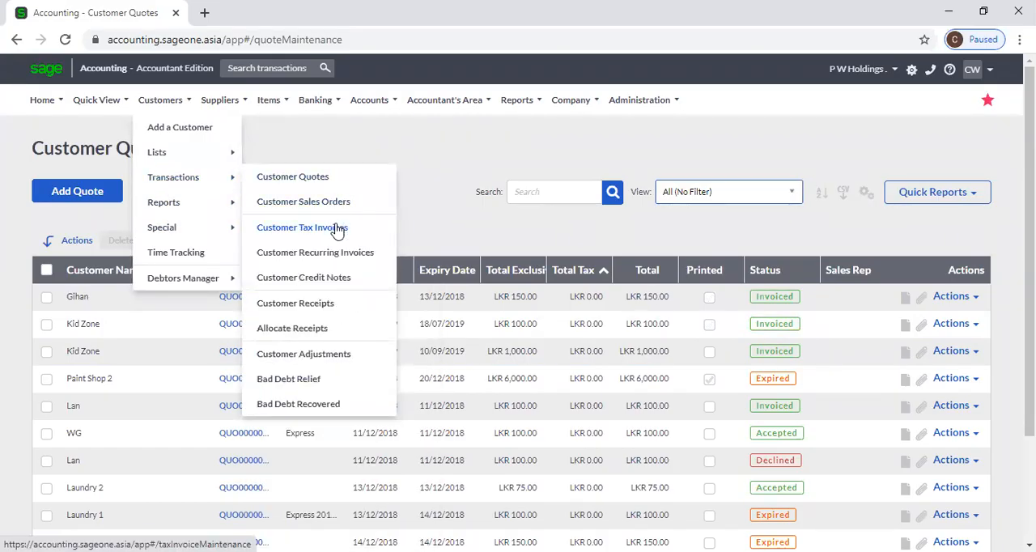
pyautogui.click(329, 203)
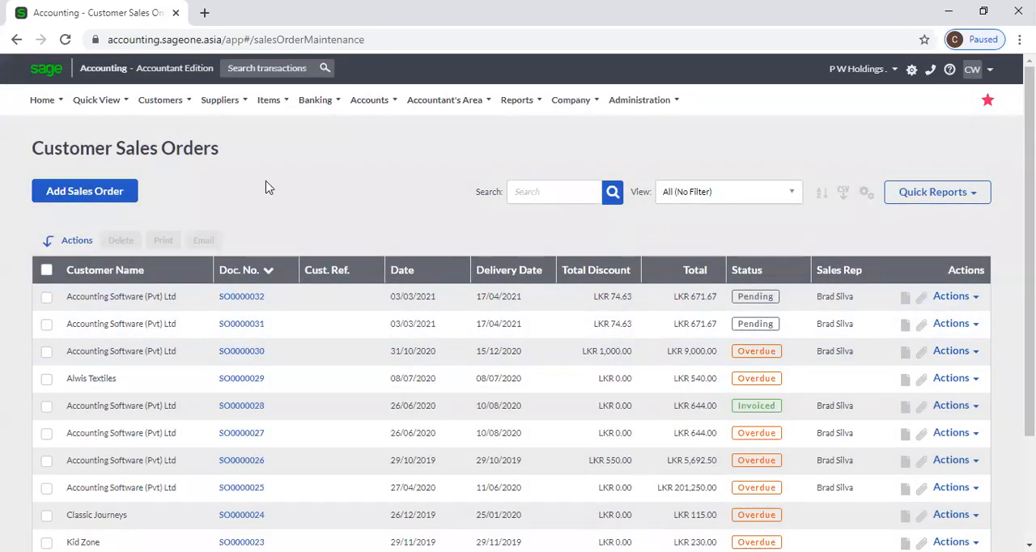
# Open the Customer Tax Invoices transaction list.
pyautogui.moveTo(172, 106)
pyautogui.moveTo(192, 177)
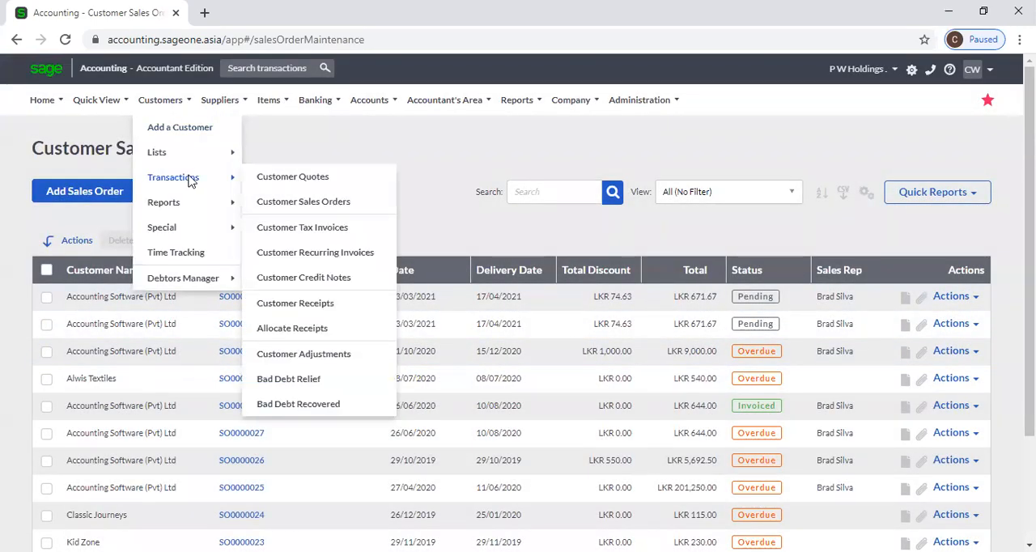
pyautogui.click(318, 228)
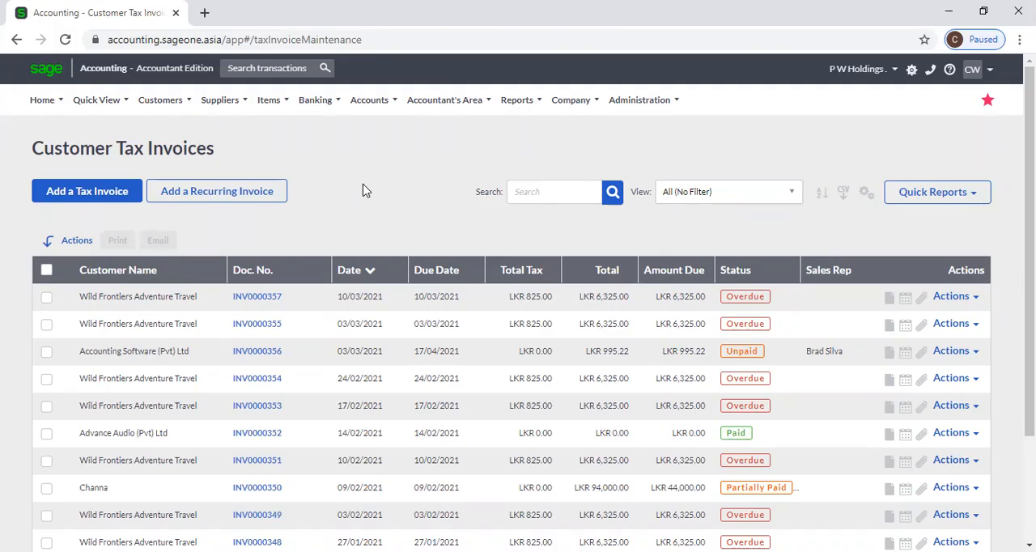
# Open the customer opening balance adjustment page and select Accounting Software (Pvt) Ltd as the customer.
pyautogui.moveTo(161, 98)
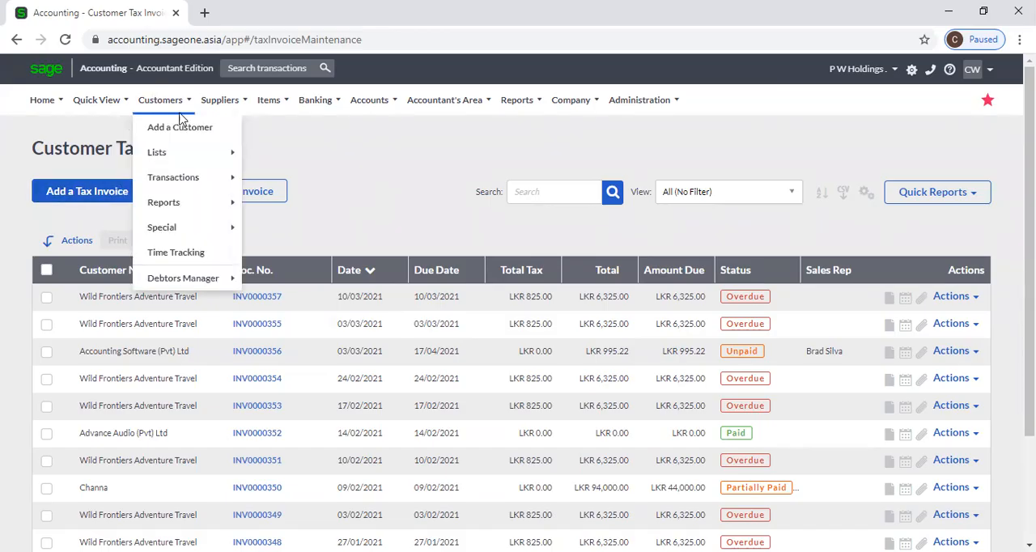
pyautogui.moveTo(191, 234)
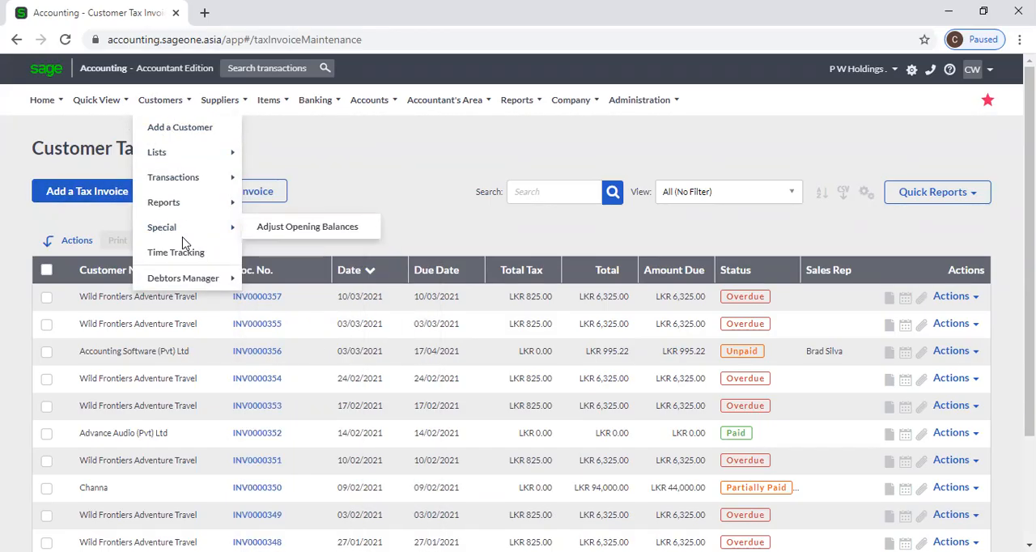
pyautogui.click(340, 230)
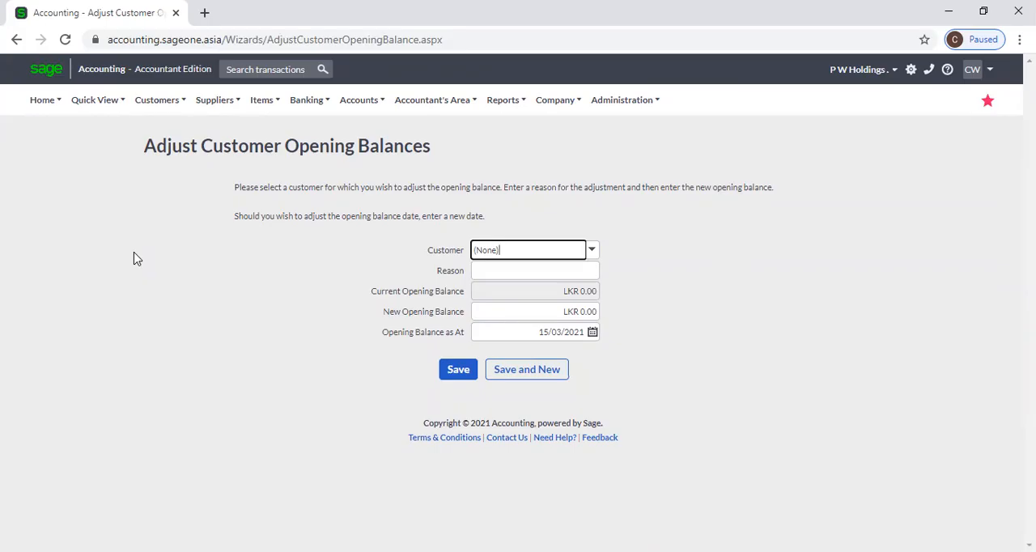
pyautogui.click(588, 253)
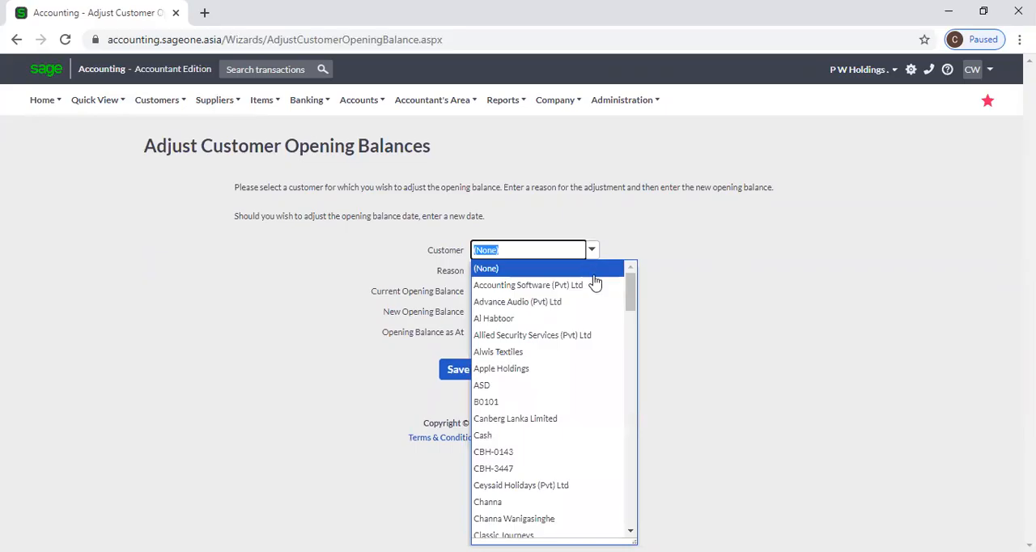
pyautogui.click(595, 285)
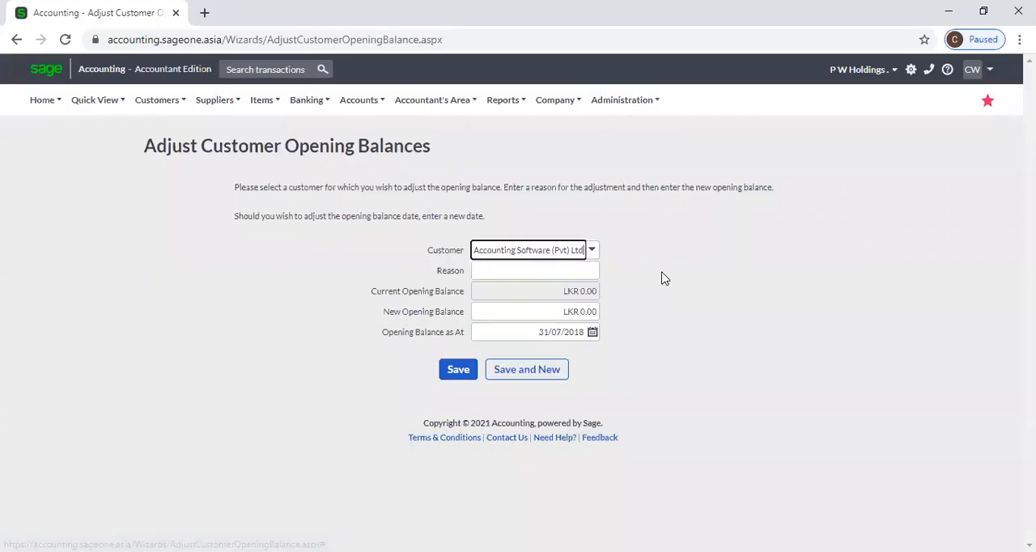
# Change the customer for the opening balance adjustment to P W Holdings.
pyautogui.click(589, 252)
pyautogui.write('p')
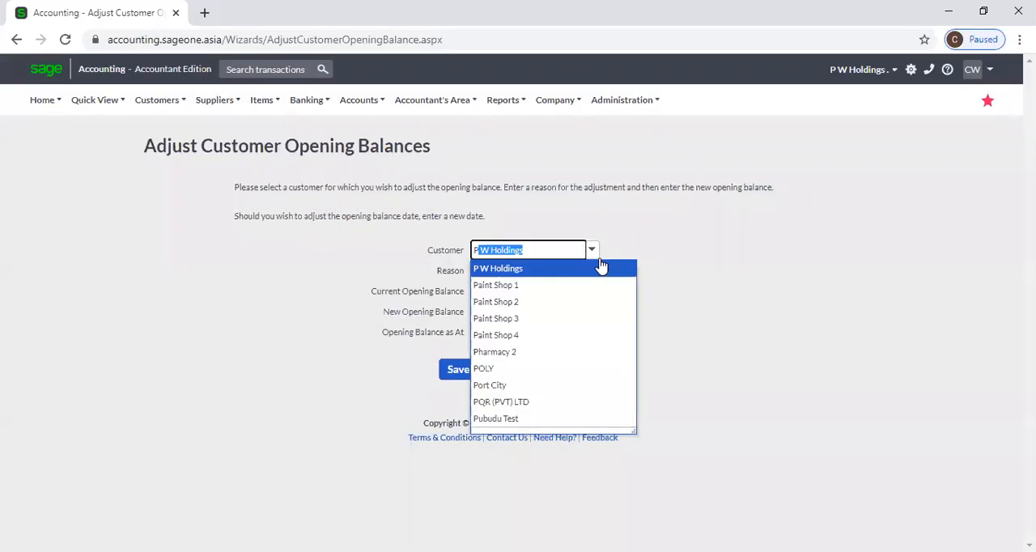
pyautogui.click(601, 268)
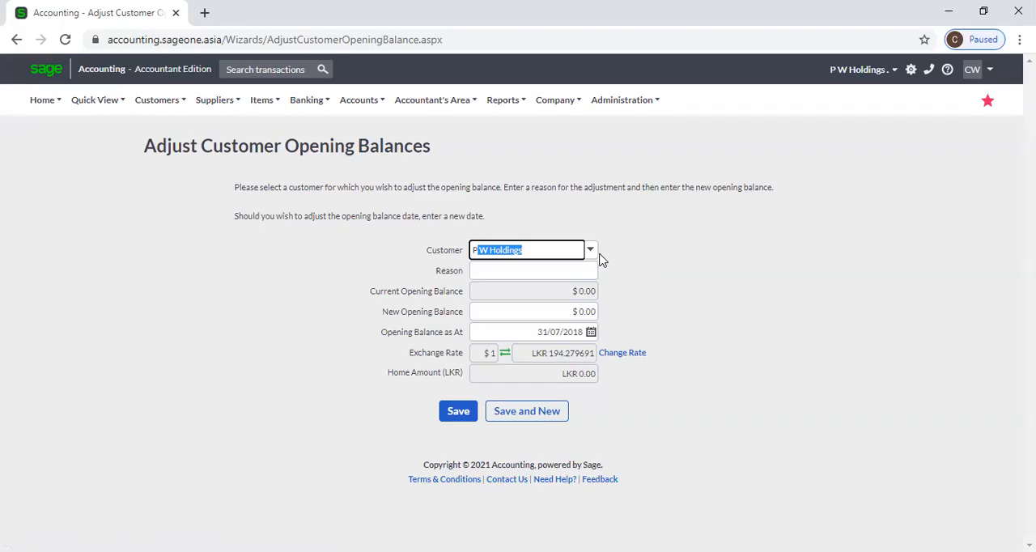
pyautogui.press('Tab')
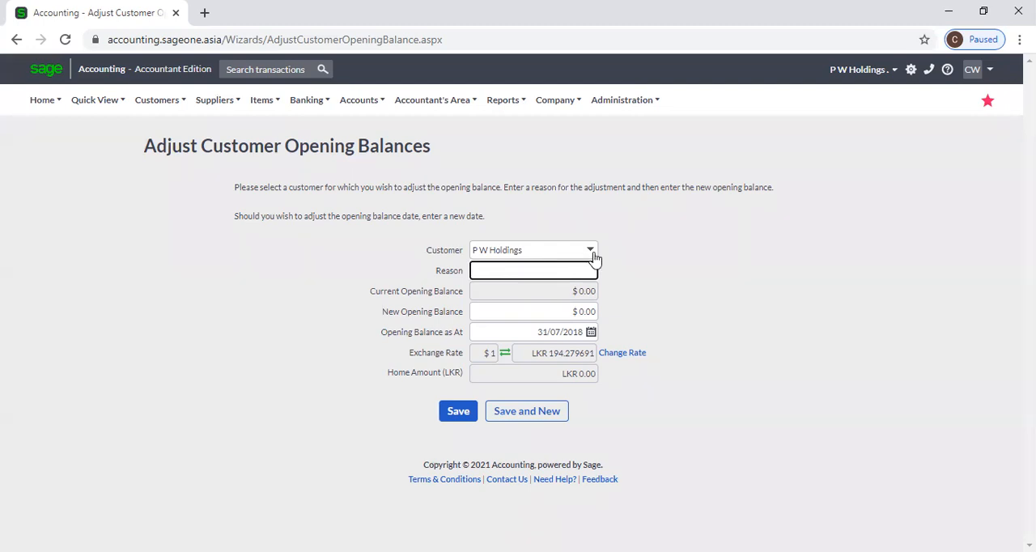
# Set the customer for the opening balance adjustment back to Accounting Software (Pvt) Ltd.
pyautogui.click(592, 252)
pyautogui.click(592, 253)
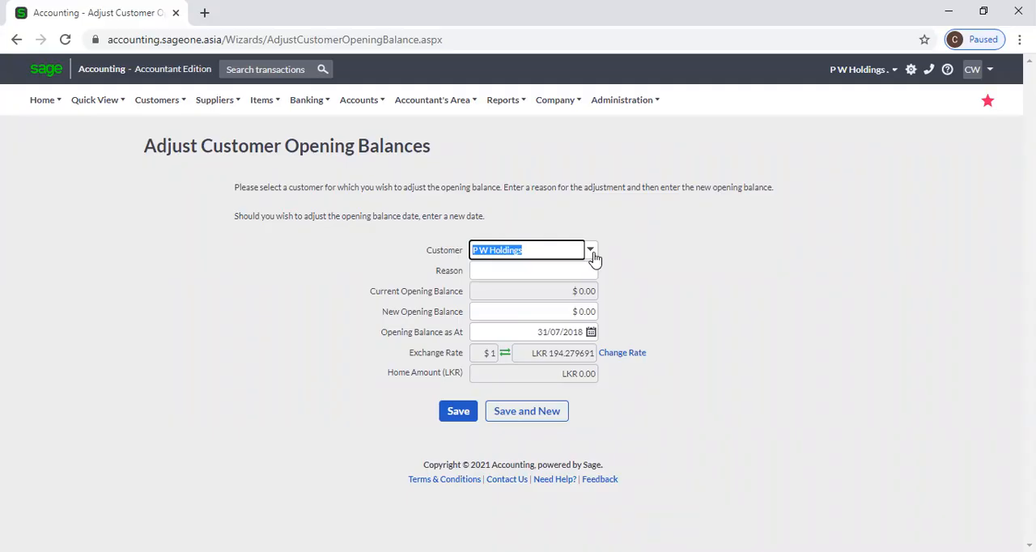
pyautogui.write('Sl')
pyautogui.press('BackSpace')
pyautogui.write('l')
pyautogui.press('BackSpace')
pyautogui.press('BackSpace')
pyautogui.write('Accounting Software (Pvt) Ltd')
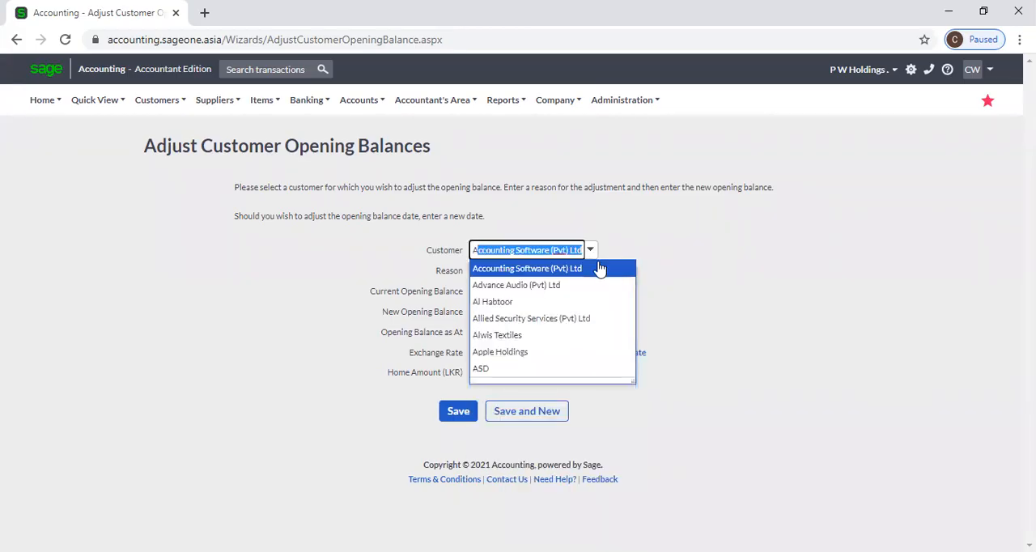
pyautogui.click(599, 268)
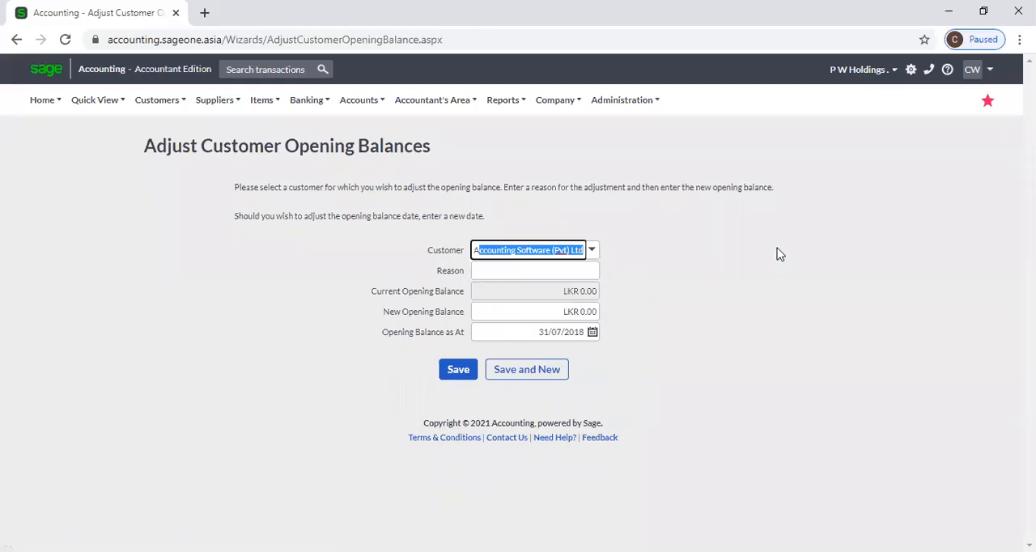
# Set the new opening balance for Accounting Software (Pvt) Ltd to LKR 100,000.00.
pyautogui.click(571, 270)
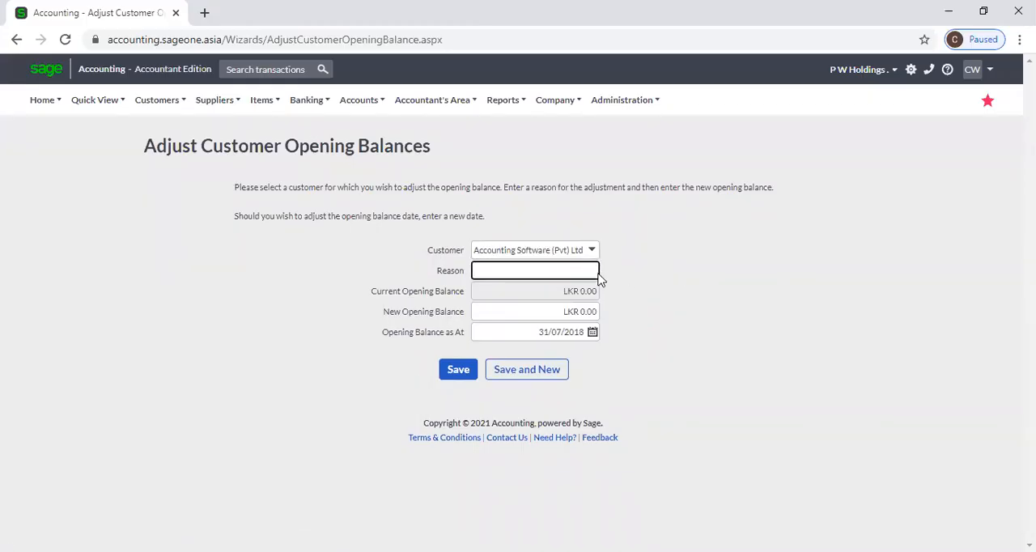
pyautogui.click(702, 278)
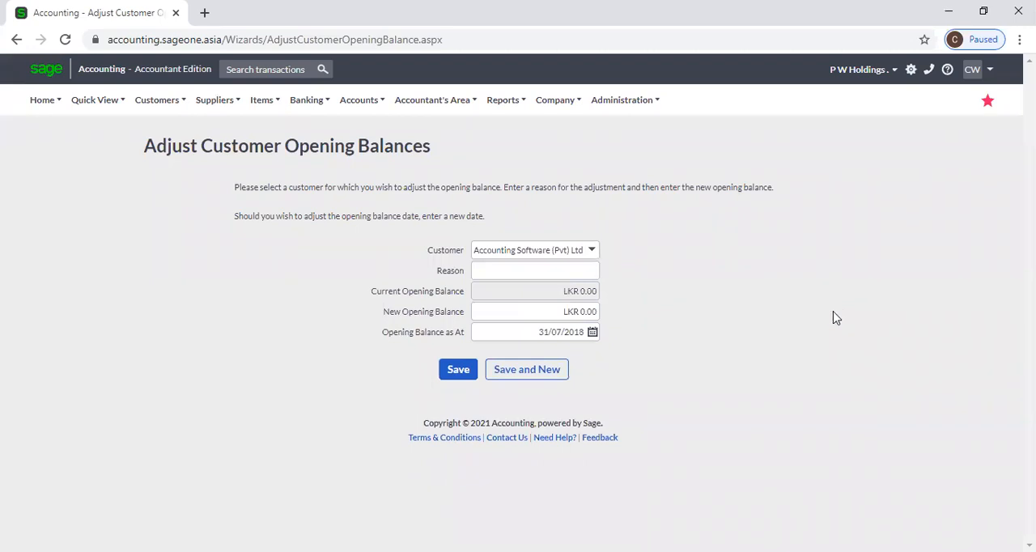
pyautogui.click(564, 316)
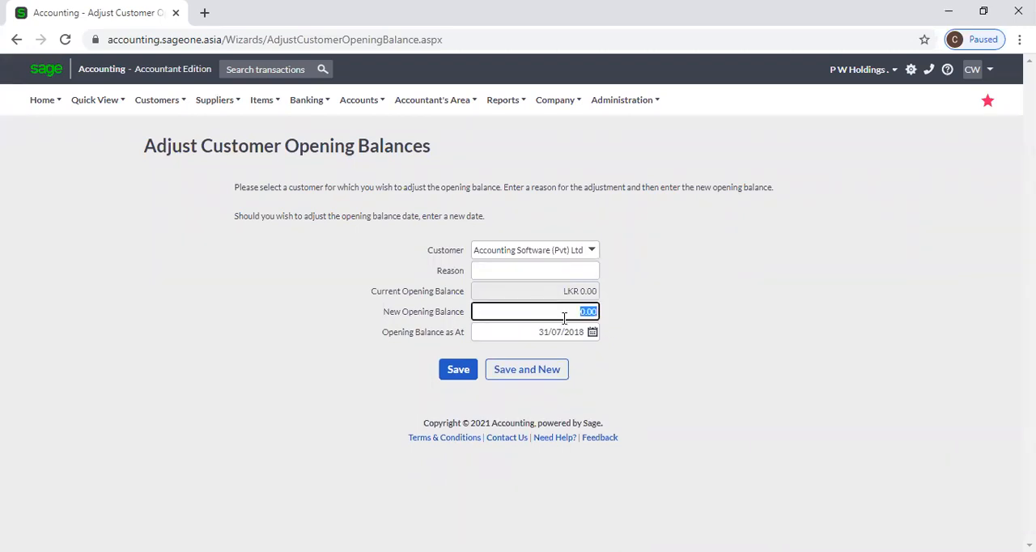
pyautogui.write('100,000')
pyautogui.click(755, 375)
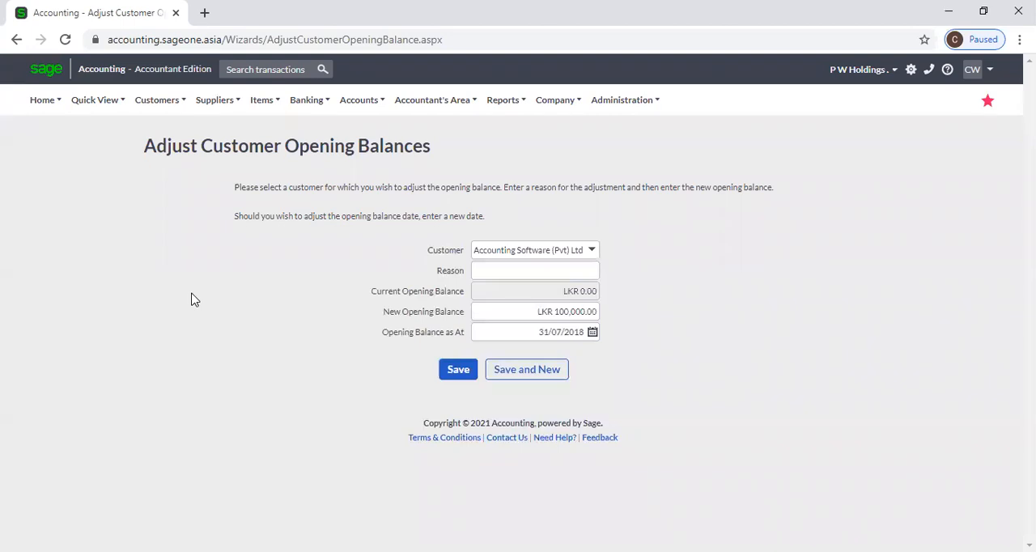
# Browse the customer functions as far as the special options.
pyautogui.click(168, 104)
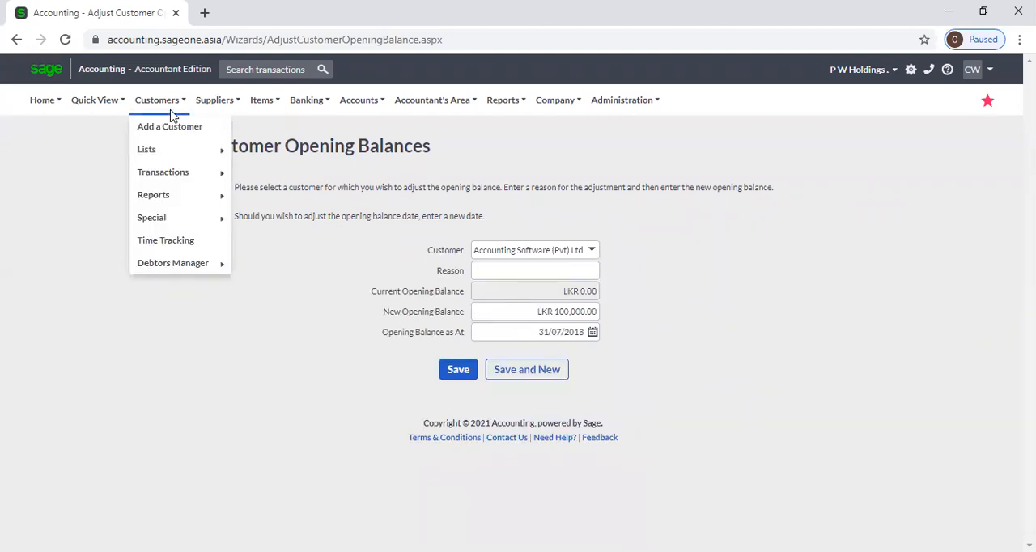
pyautogui.moveTo(181, 221)
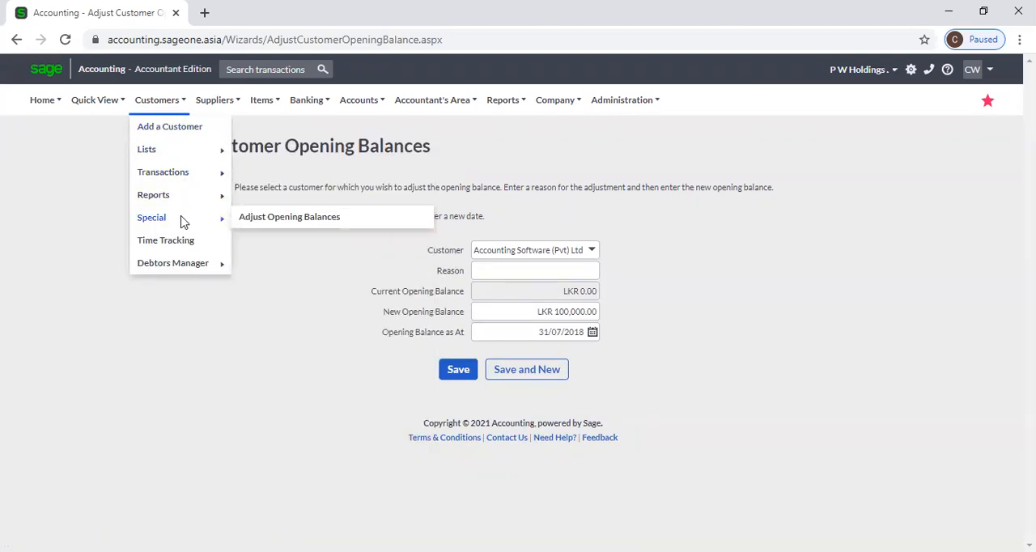
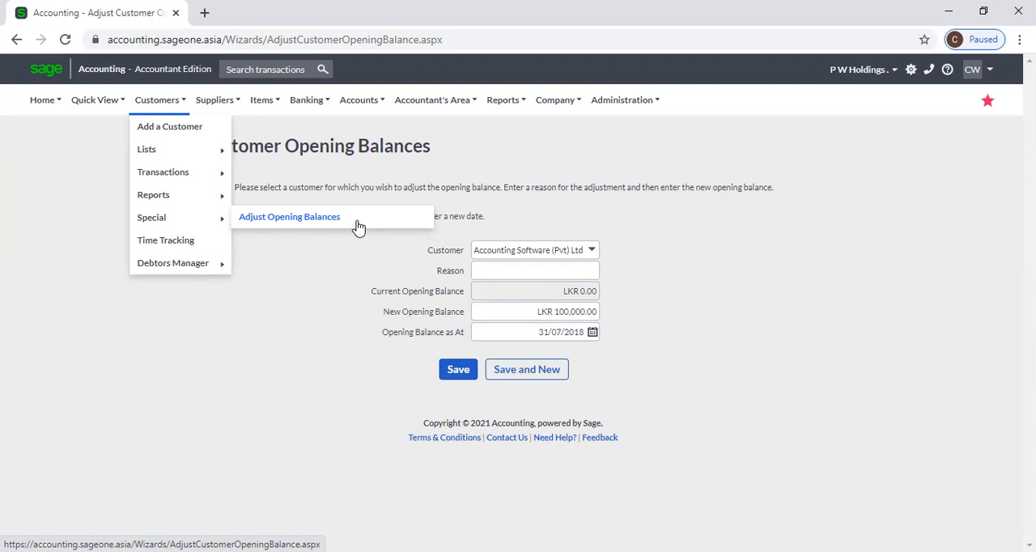
pyautogui.moveTo(186, 172)
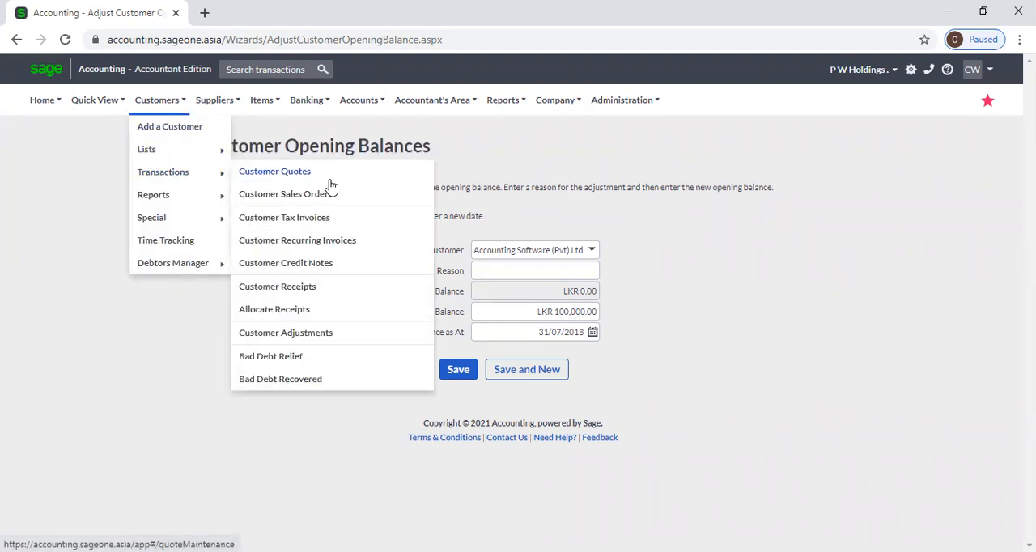
pyautogui.moveTo(208, 195)
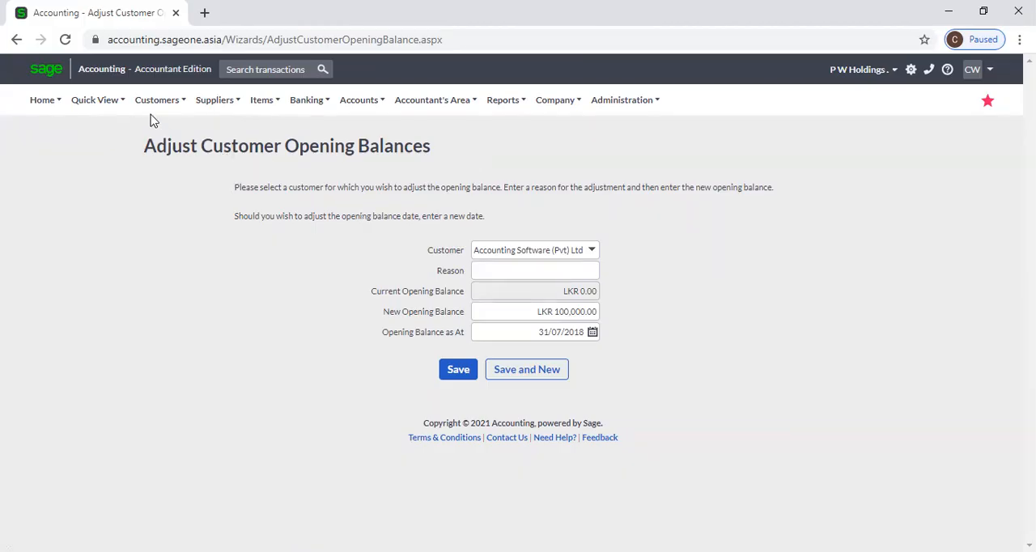
pyautogui.moveTo(153, 102)
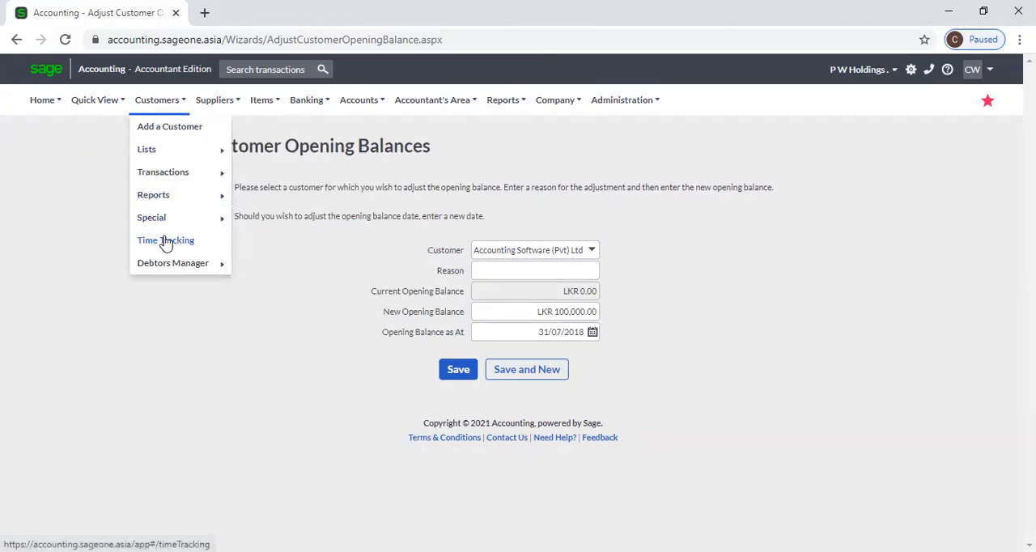
# Enlarge the browser page zoom by one level from 100%.
pyautogui.click(1019, 39)
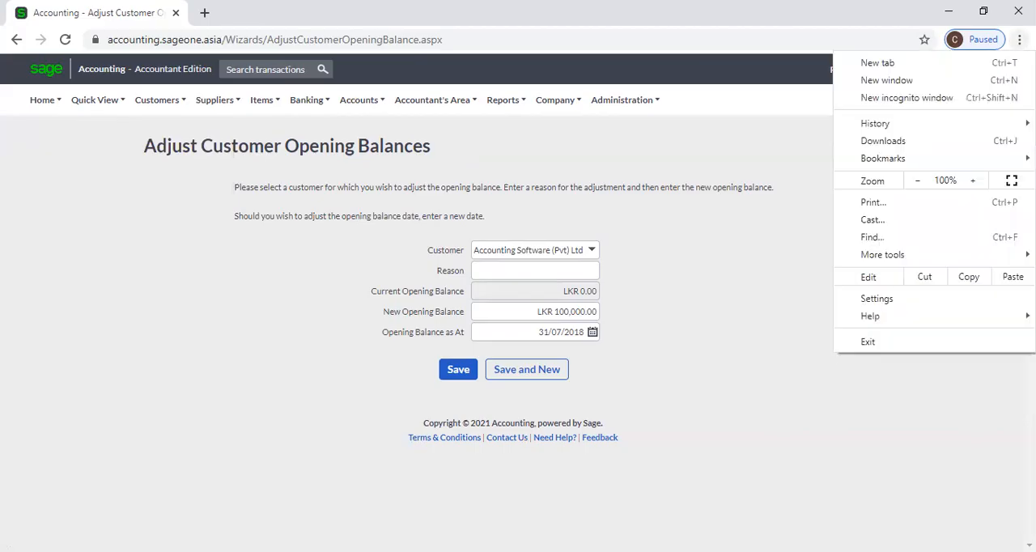
pyautogui.click(975, 181)
pyautogui.click(658, 166)
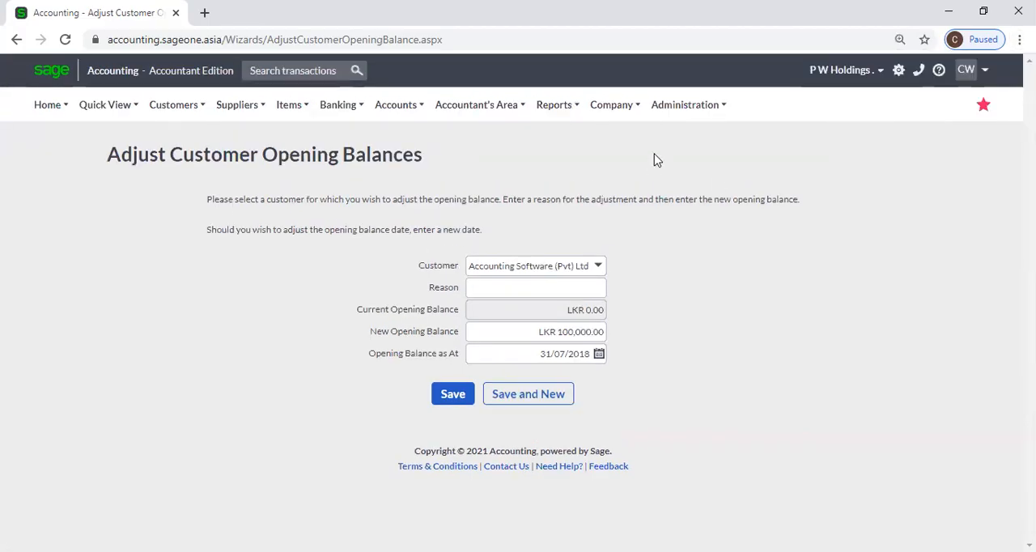
# Open My Profile and examine the module license allocations of the current package in the billing information.
pyautogui.moveTo(178, 116)
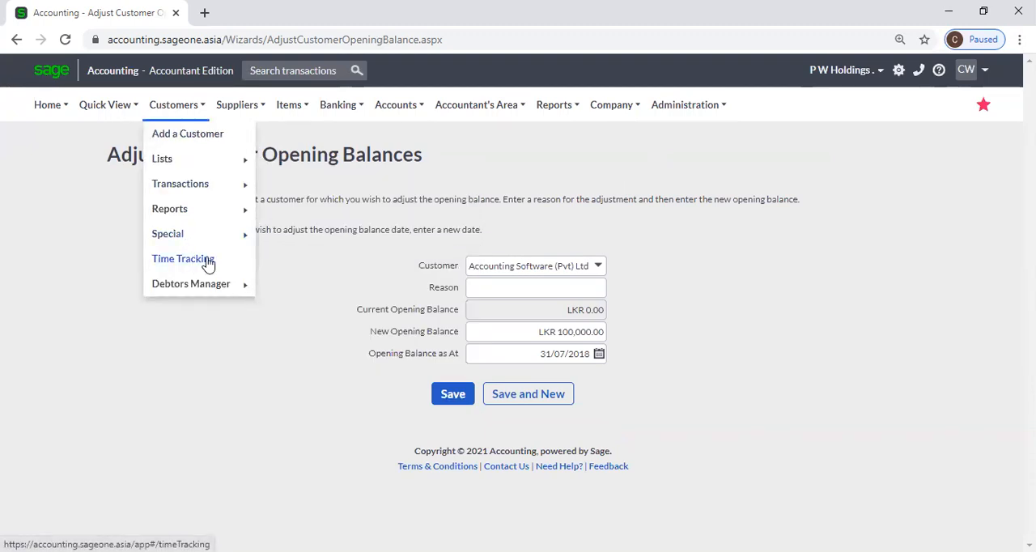
pyautogui.moveTo(693, 107)
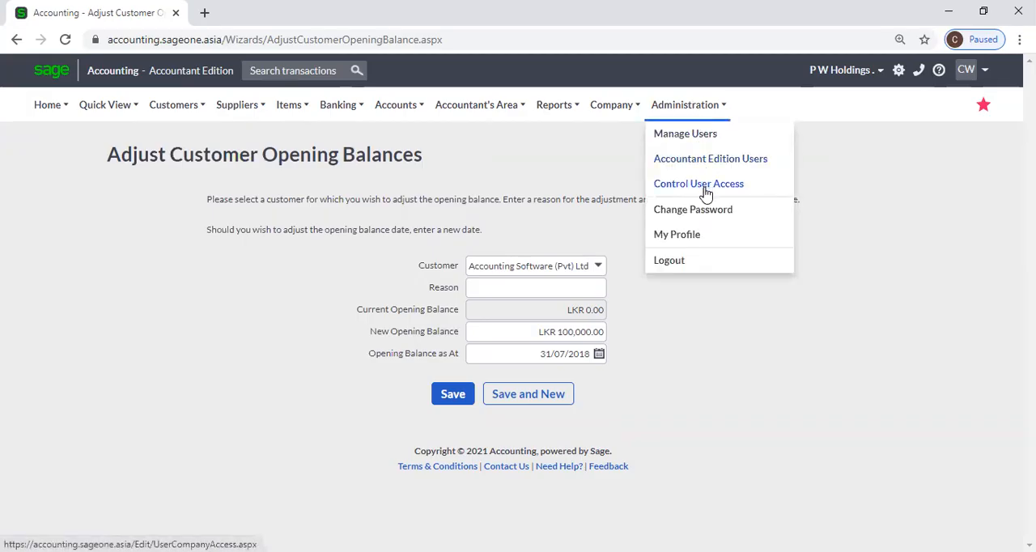
pyautogui.click(702, 235)
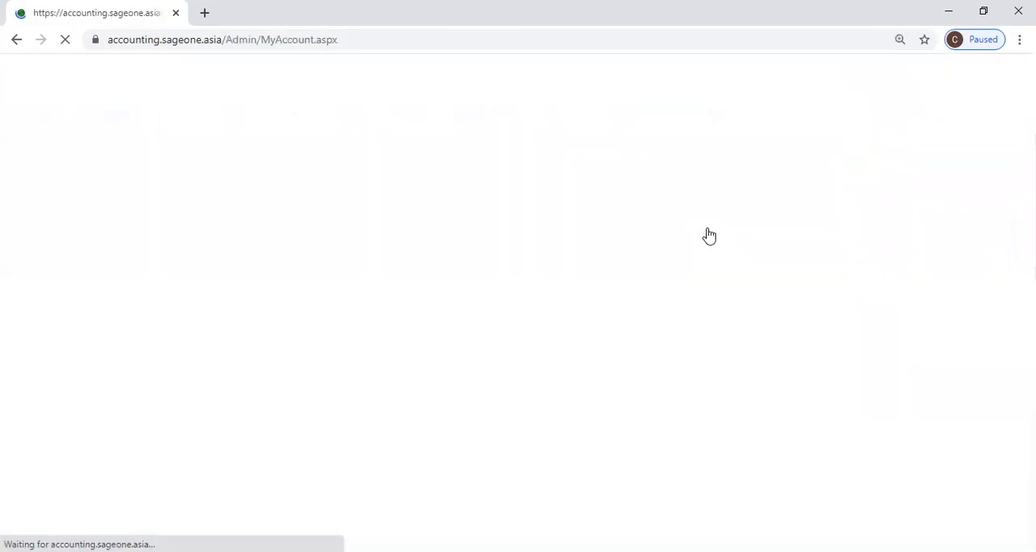
pyautogui.scroll(-1, 481, 327)
pyautogui.scroll(-1, 481, 327)
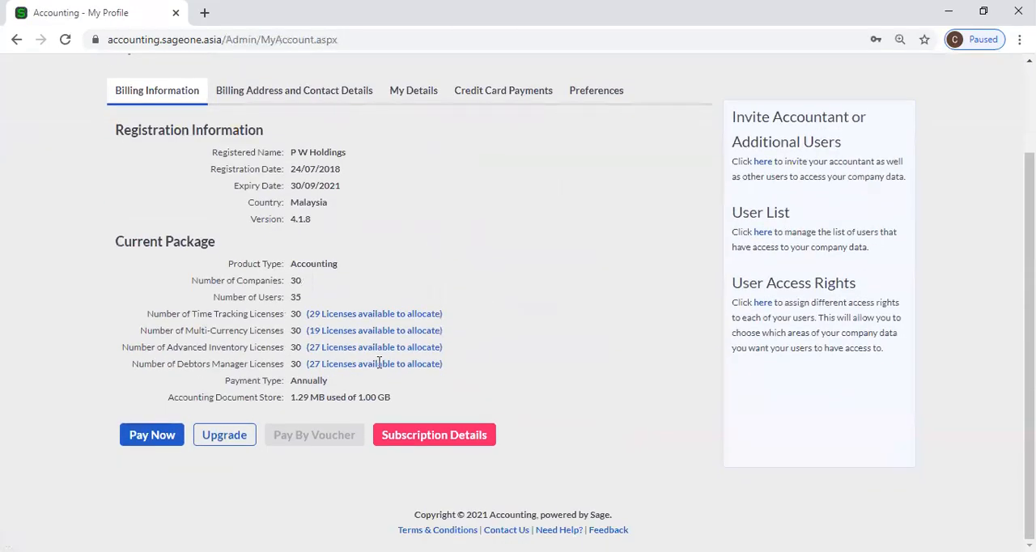
# Open the subscription upgrade and examine the module options, in particular the Time Tracking price per company.
pyautogui.click(224, 433)
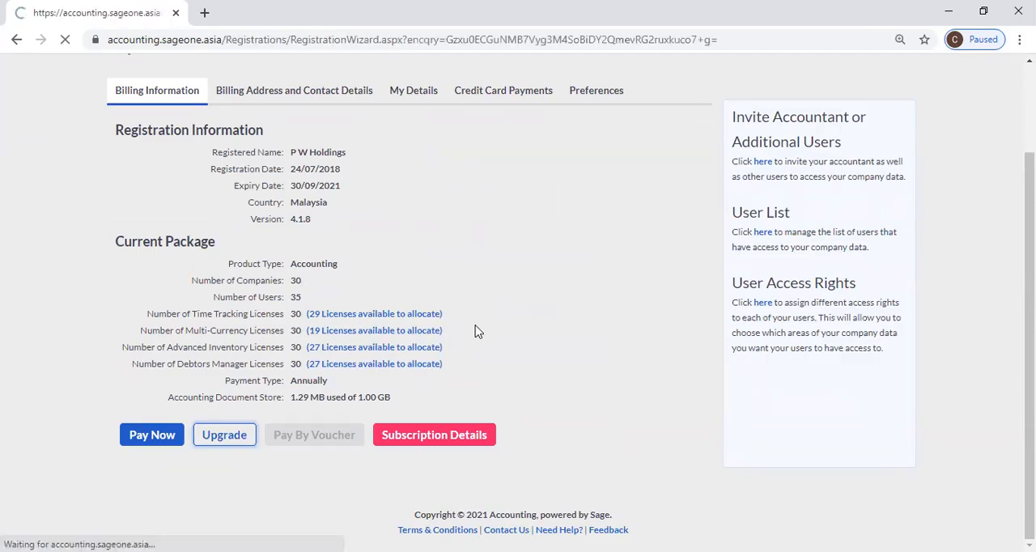
pyautogui.scroll(-3, 476, 324)
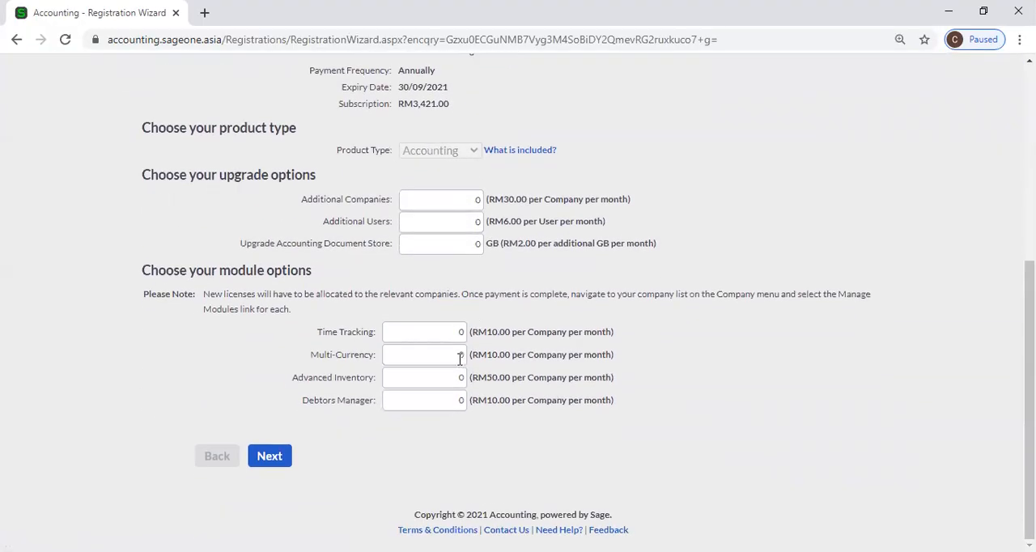
pyautogui.doubleClick(457, 334)
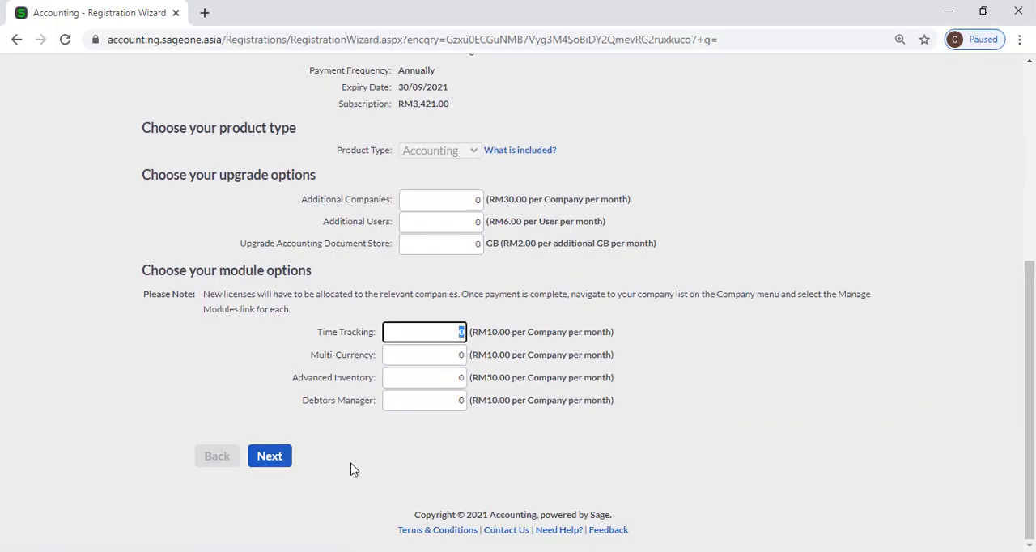
pyautogui.scroll(2, 394, 484)
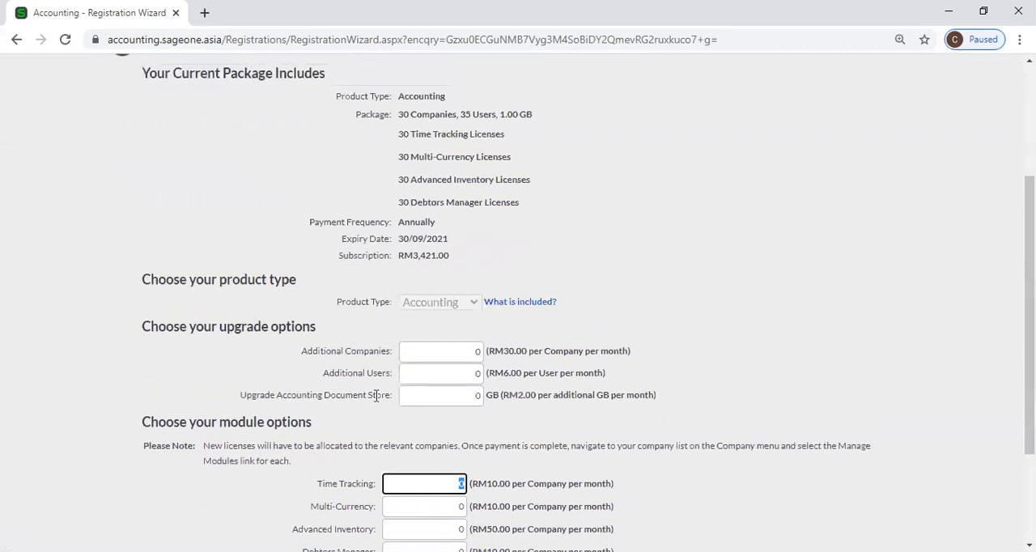
pyautogui.scroll(3, 379, 372)
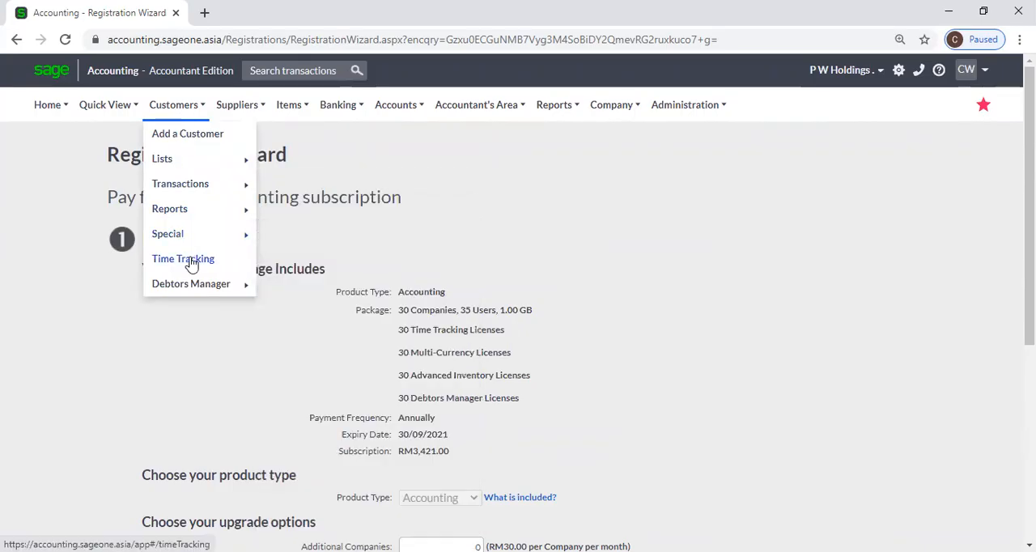
# Open Time Tracking and look through its task list, project list and daily timesheet.
pyautogui.click(192, 261)
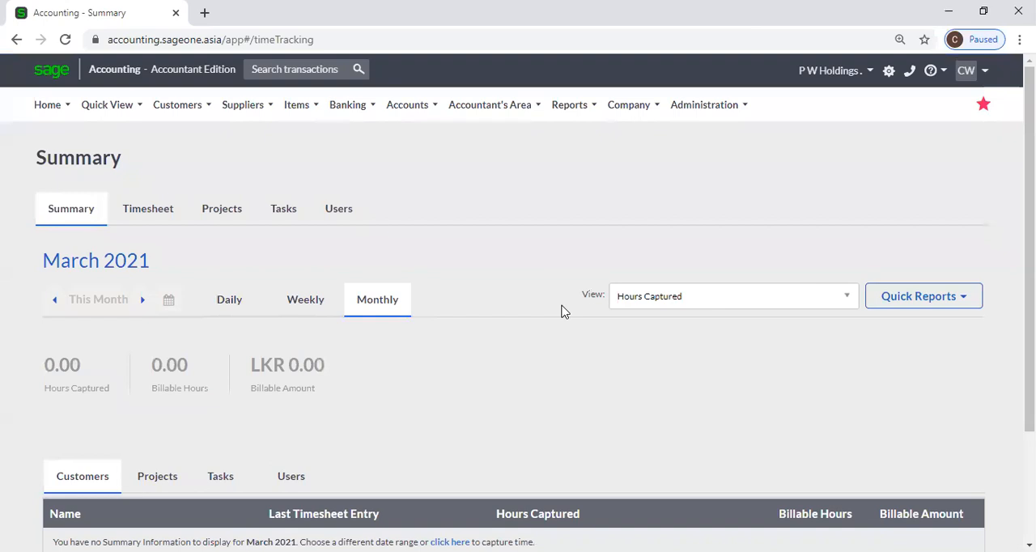
pyautogui.click(280, 212)
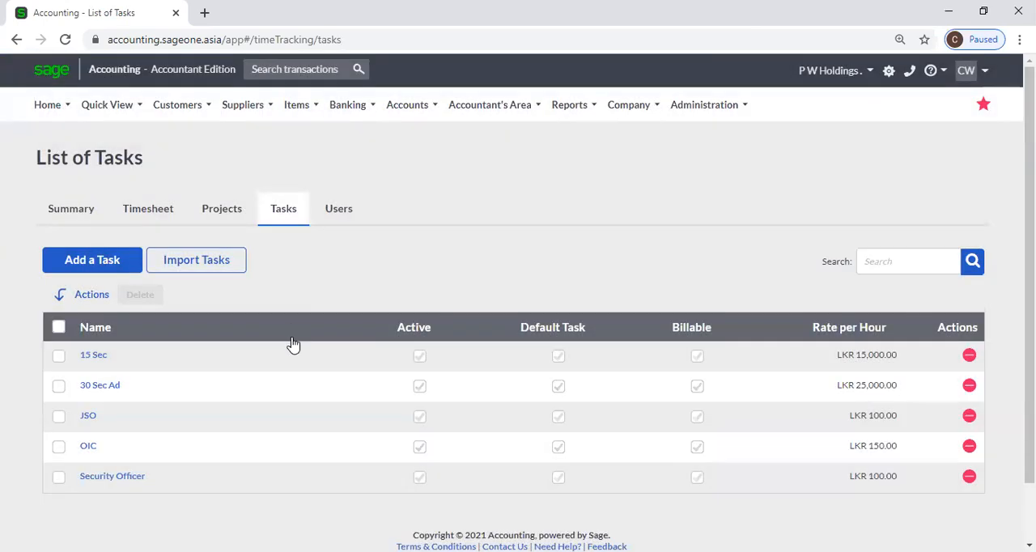
pyautogui.click(235, 214)
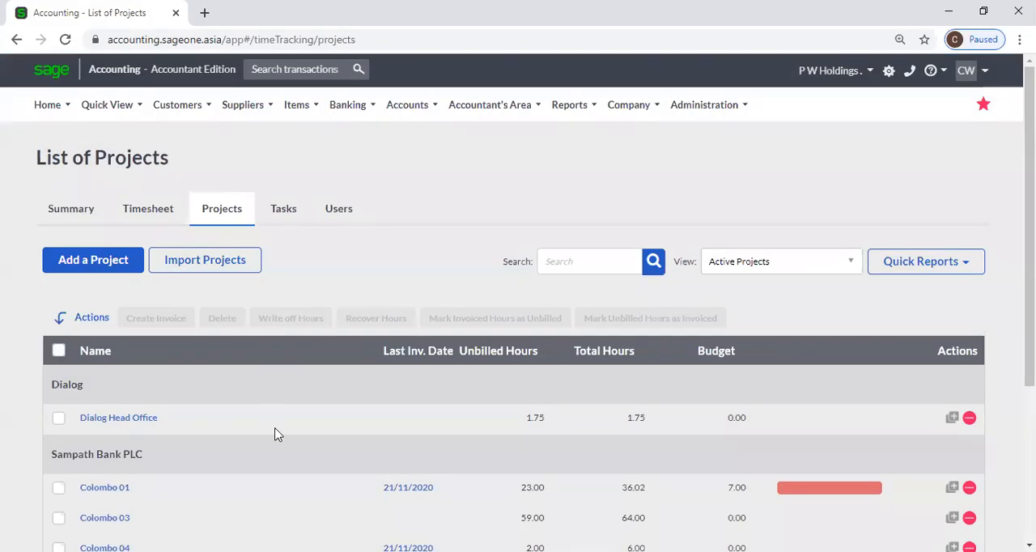
pyautogui.scroll(-2, 272, 439)
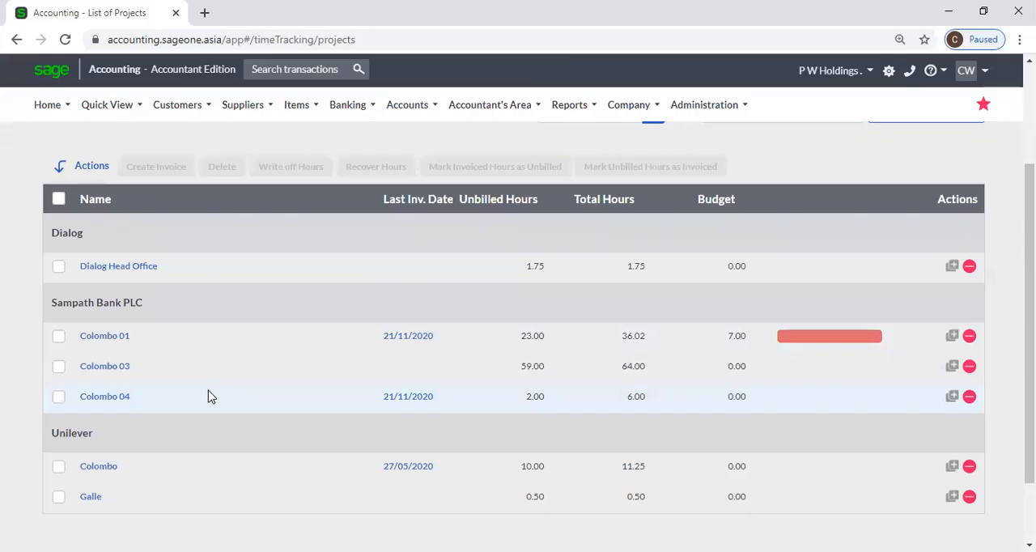
pyautogui.scroll(2, 208, 396)
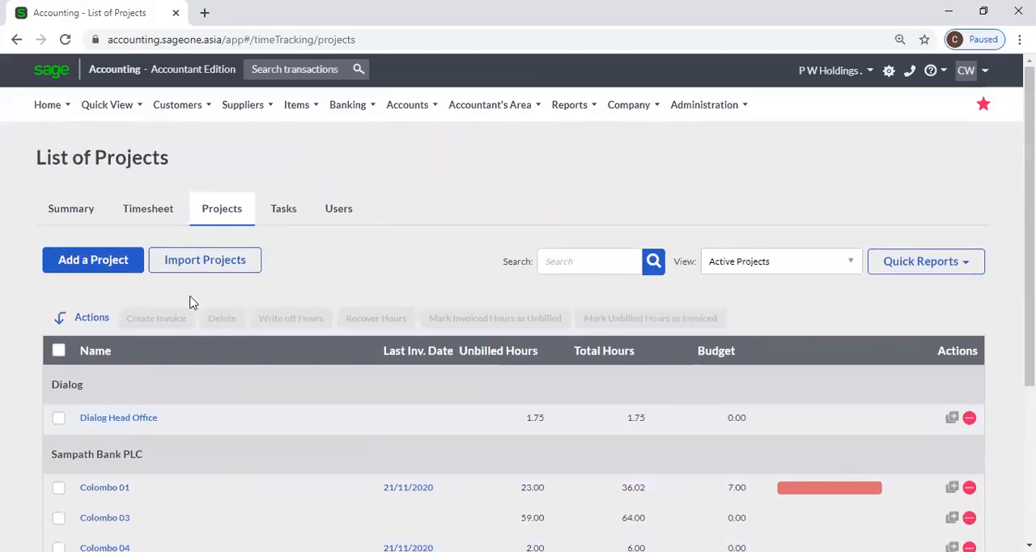
pyautogui.click(171, 221)
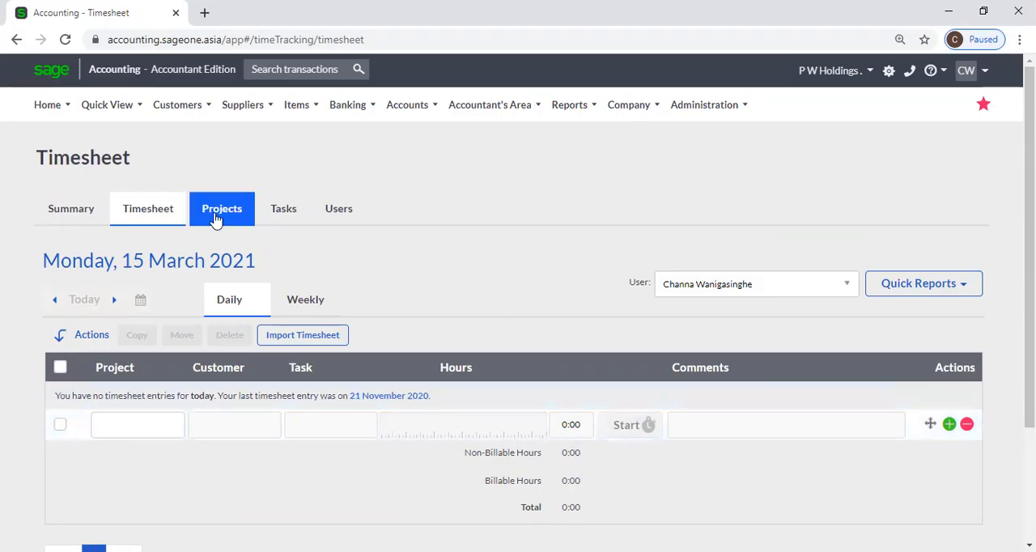
# Start a new customer tax invoice for Sampath Bank PLC.
pyautogui.moveTo(189, 115)
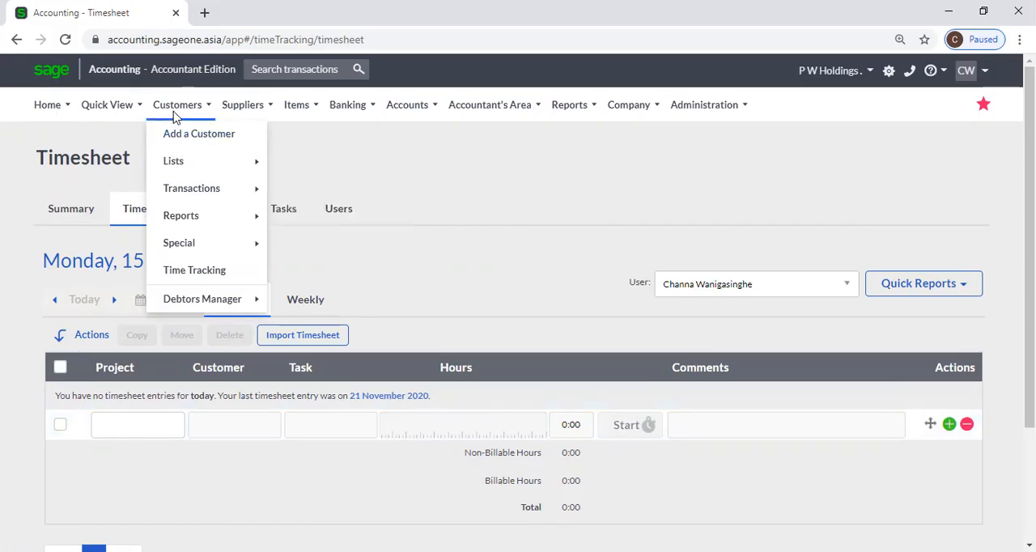
pyautogui.moveTo(182, 188)
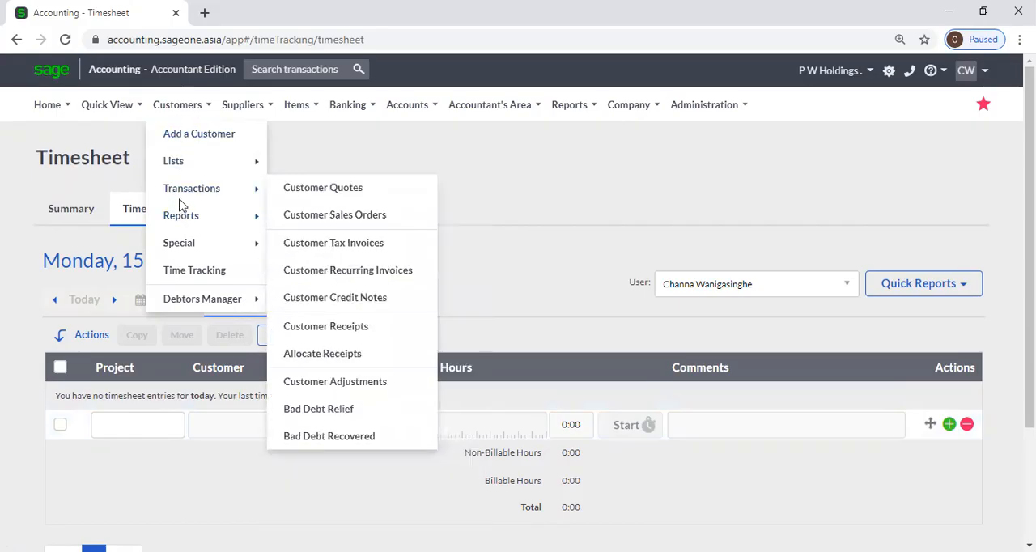
pyautogui.click(323, 243)
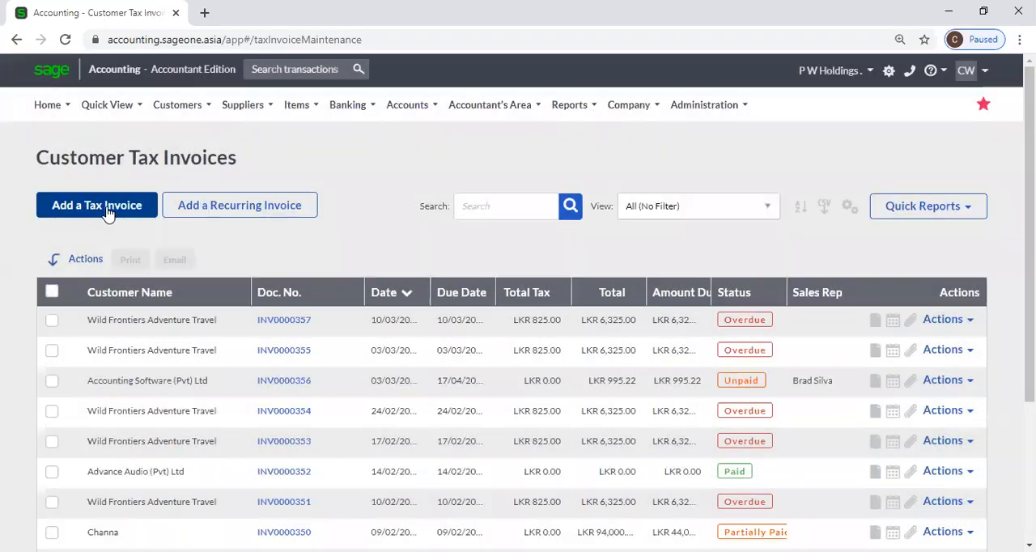
pyautogui.click(108, 212)
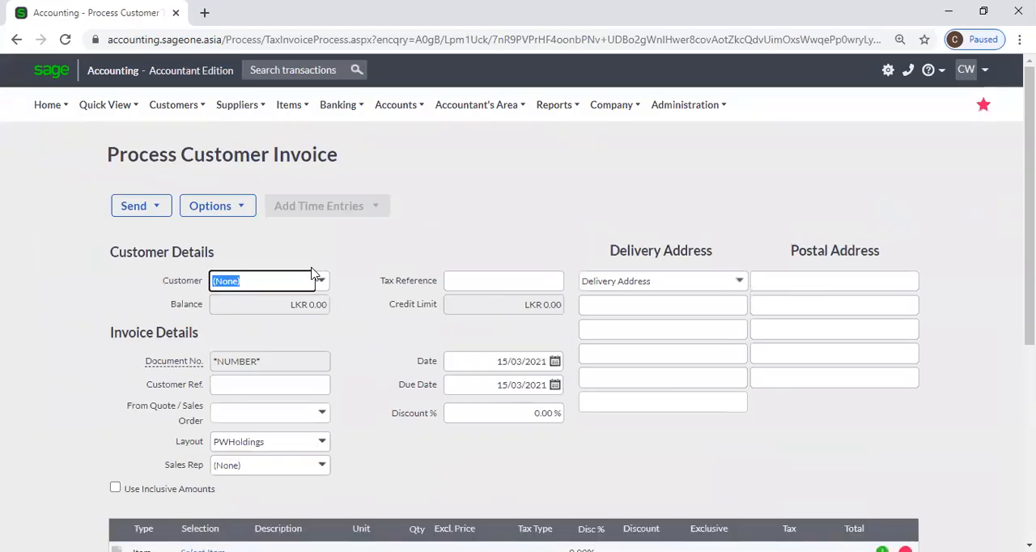
pyautogui.write('sa')
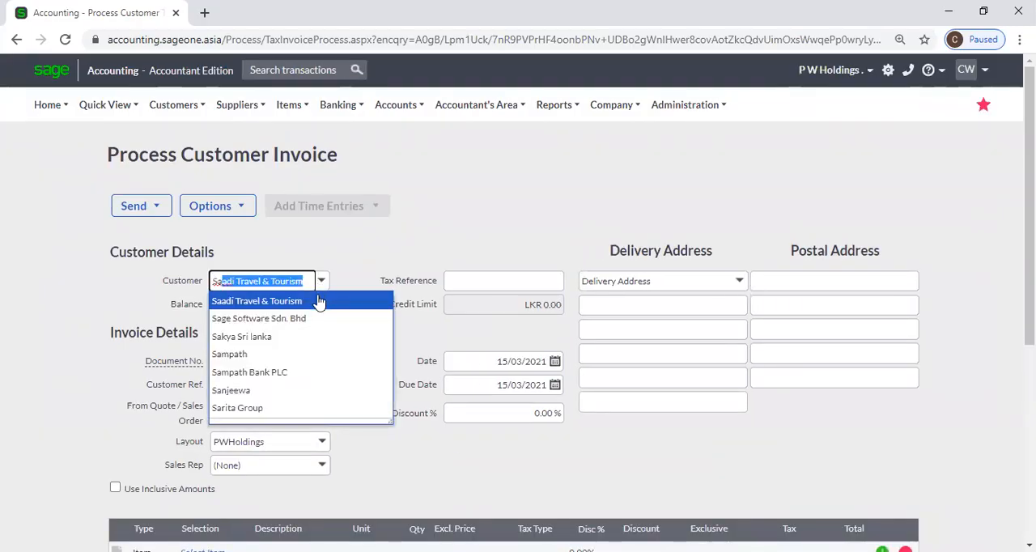
pyautogui.click(308, 374)
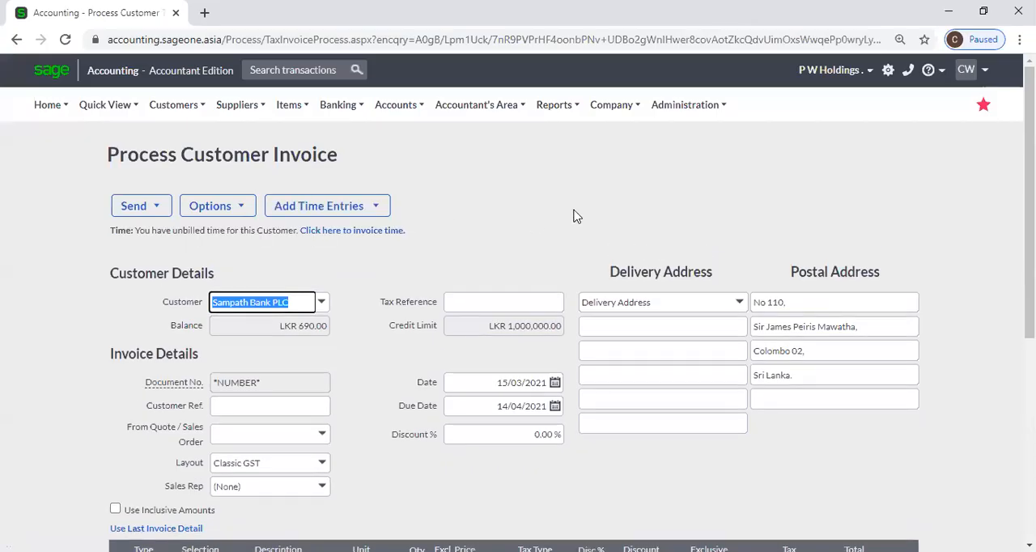
# Create detailed invoice lines from all unbilled timesheet entries across all of the customer's projects.
pyautogui.click(381, 207)
pyautogui.click(402, 212)
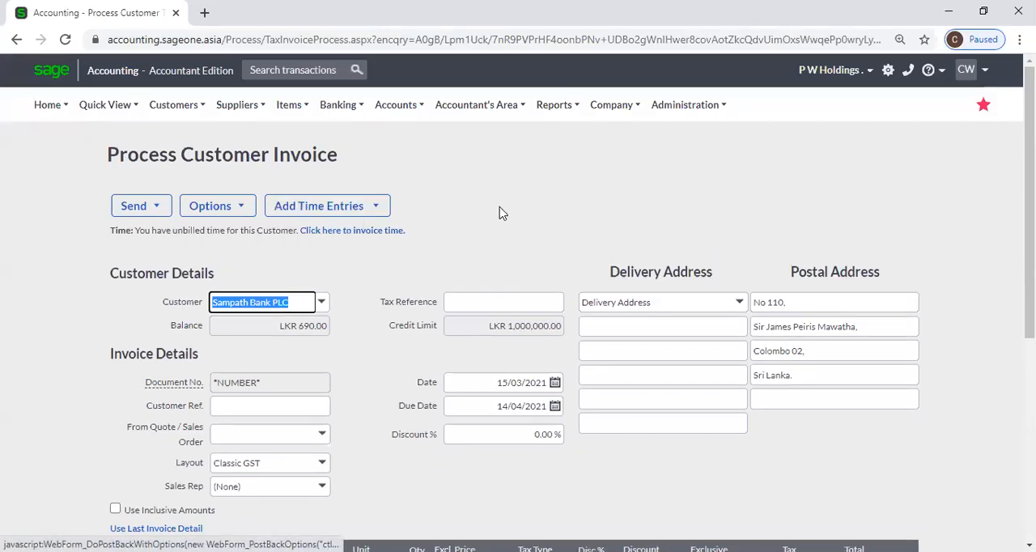
pyautogui.click(380, 208)
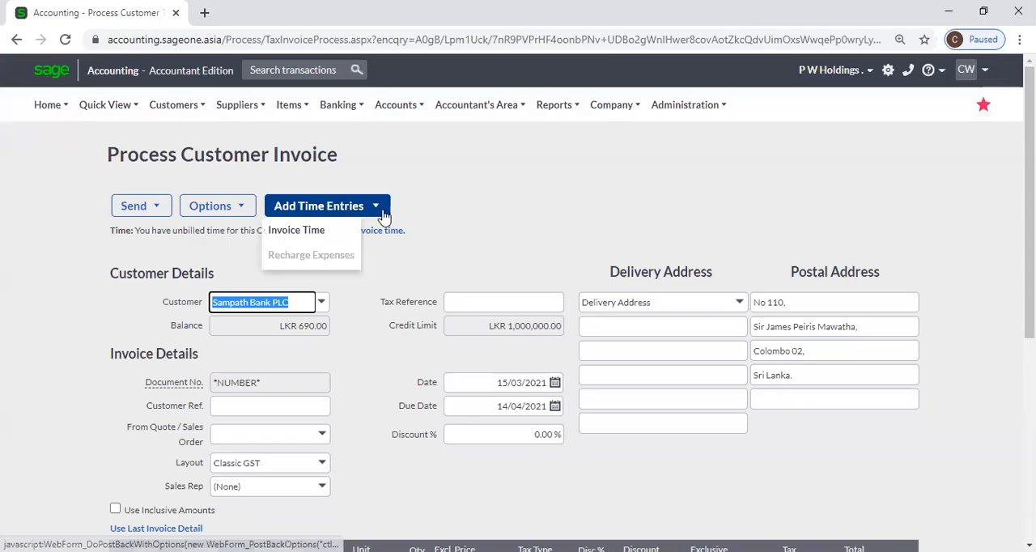
pyautogui.click(338, 233)
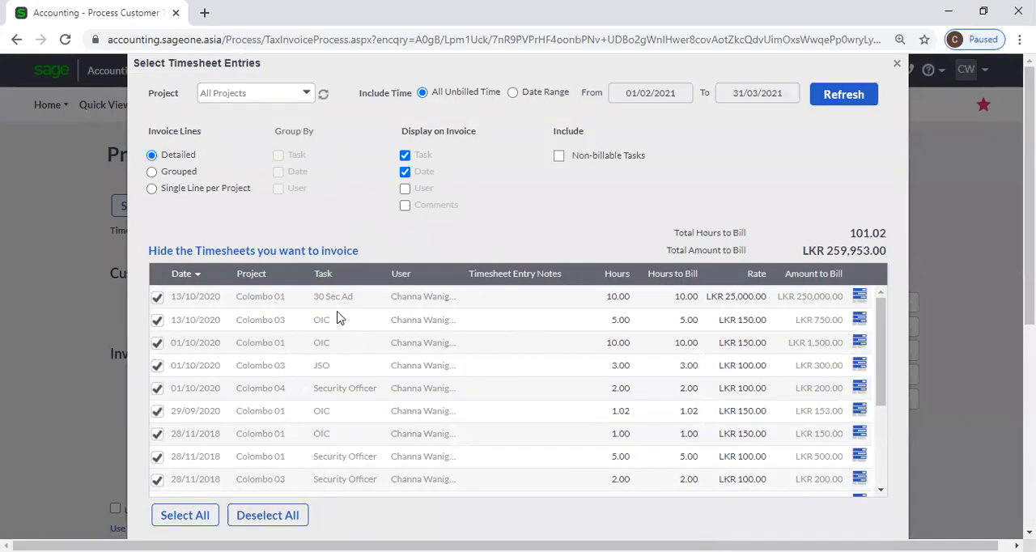
pyautogui.scroll(-3, 340, 319)
pyautogui.scroll(-2, 340, 319)
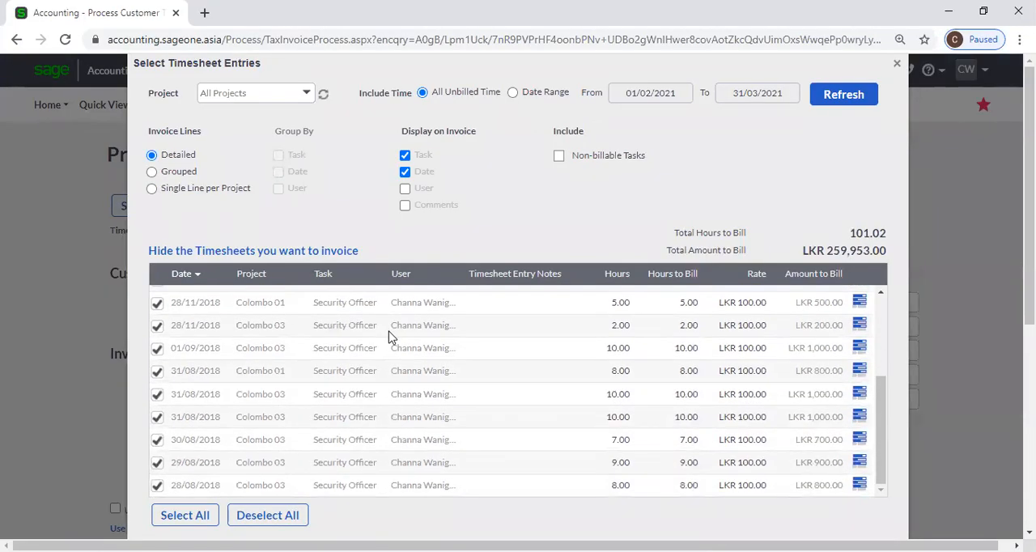
pyautogui.scroll(-2, 387, 340)
pyautogui.scroll(-2, 387, 340)
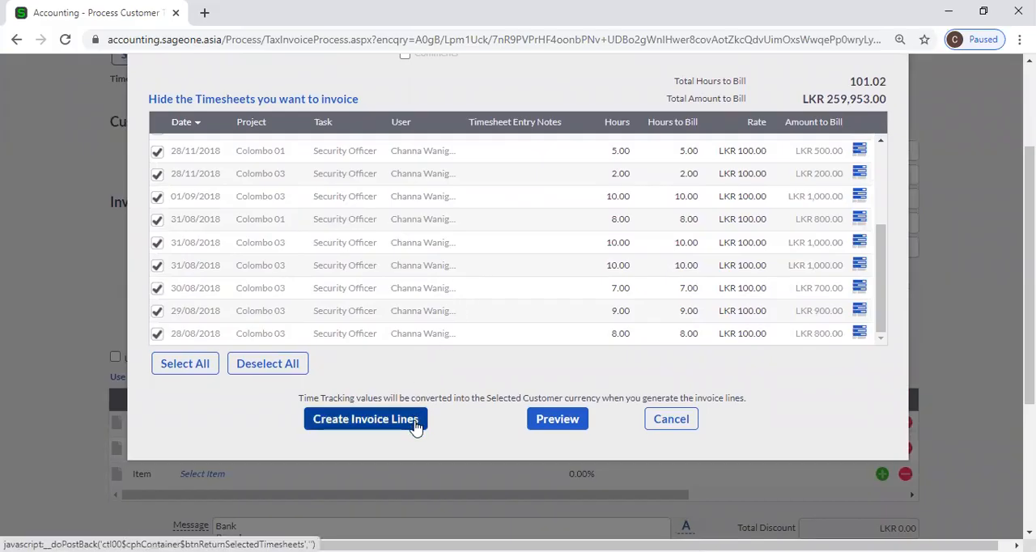
pyautogui.click(365, 419)
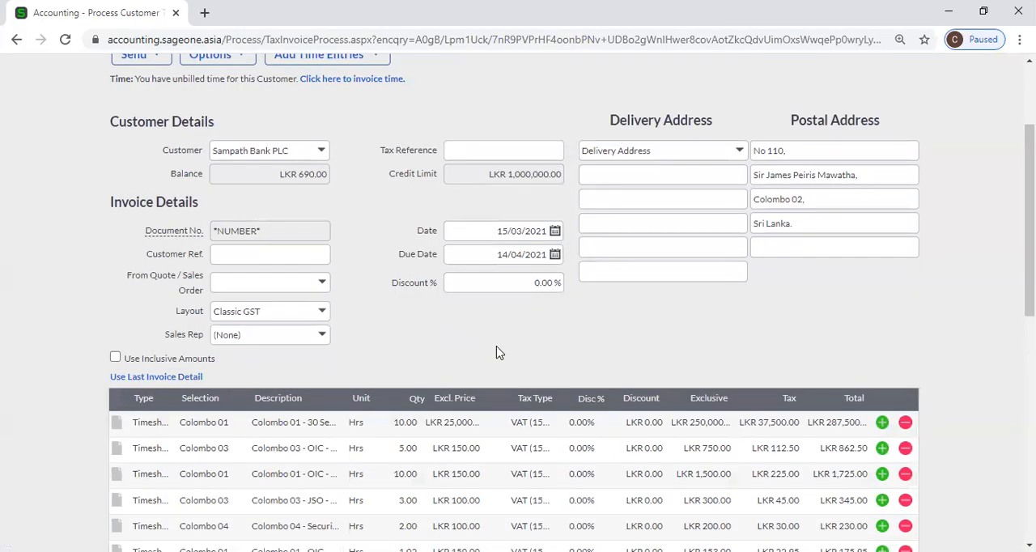
# Review the timesheet lines and totals on the Sampath Bank PLC invoice.
pyautogui.scroll(-1, 498, 355)
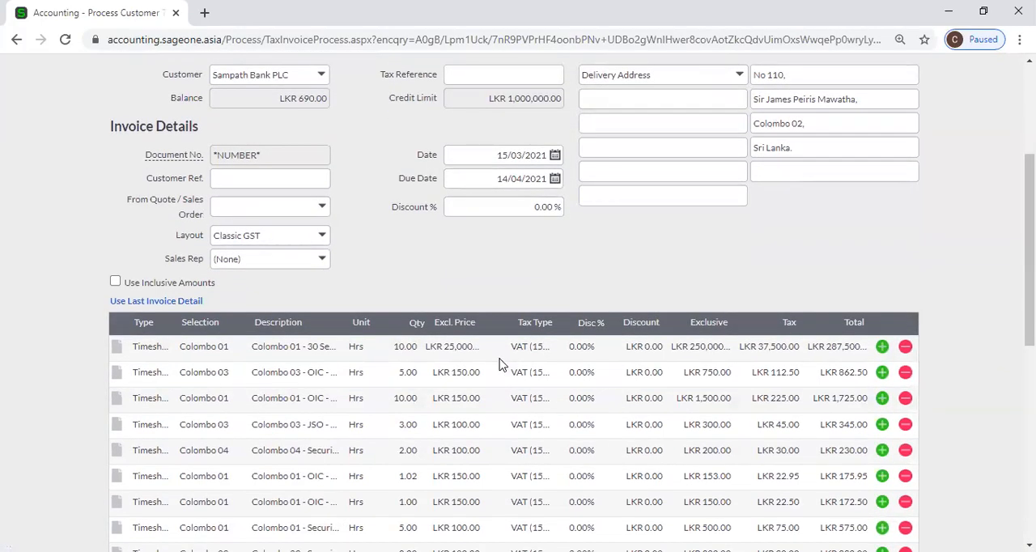
pyautogui.scroll(-5, 356, 364)
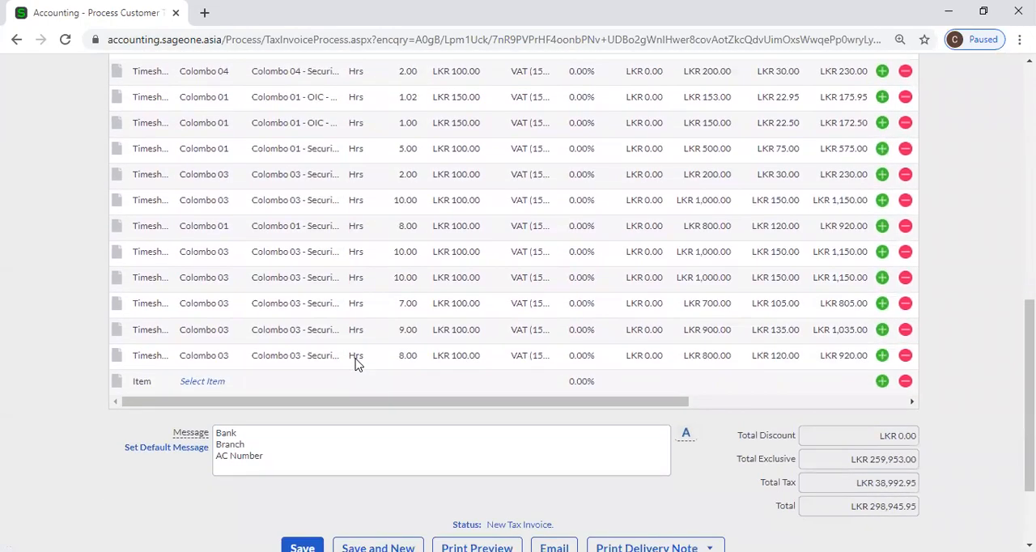
pyautogui.scroll(2, 356, 365)
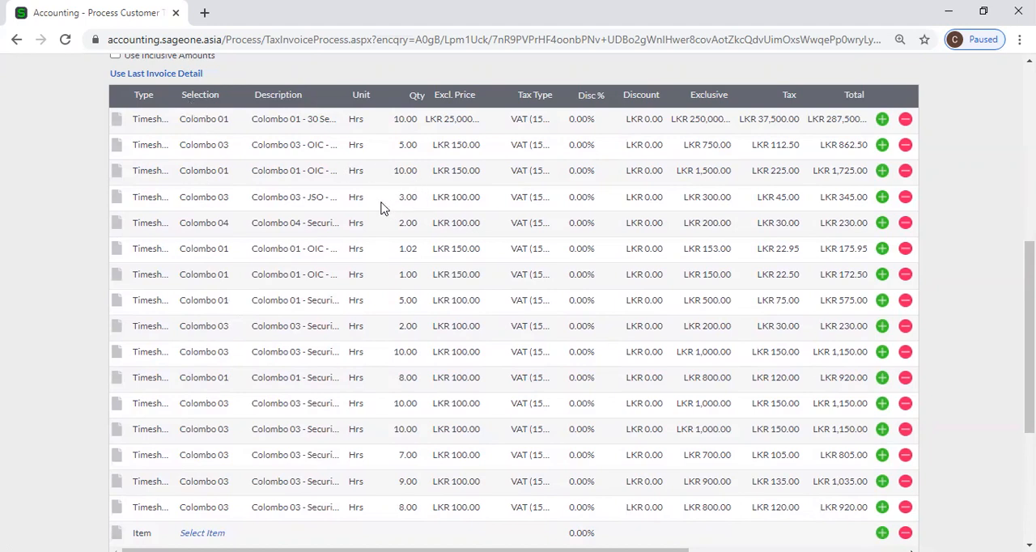
# Recheck the invoice's header details, timesheet line columns and totals from the last line back up to the customer details.
pyautogui.scroll(3, 850, 250)
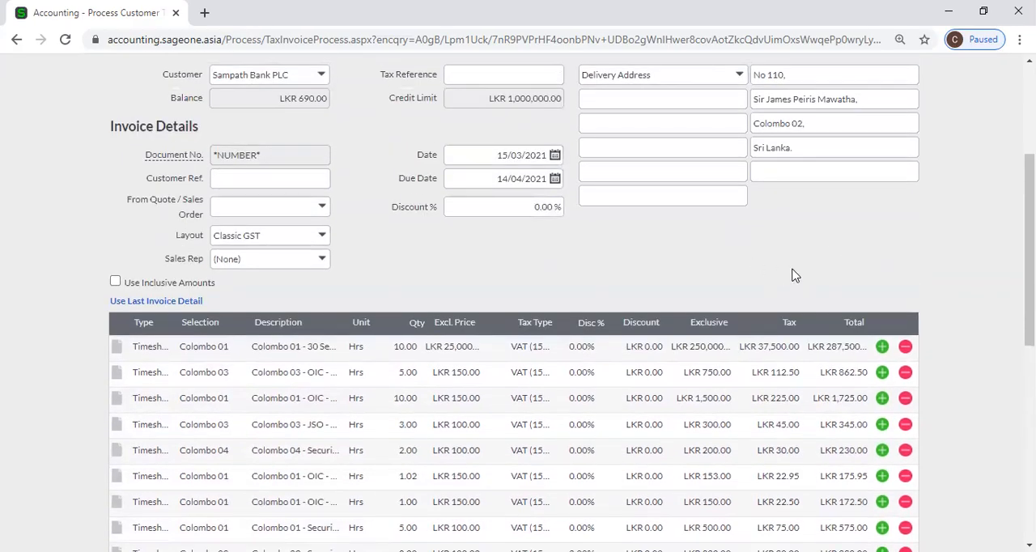
pyautogui.scroll(-10, 794, 276)
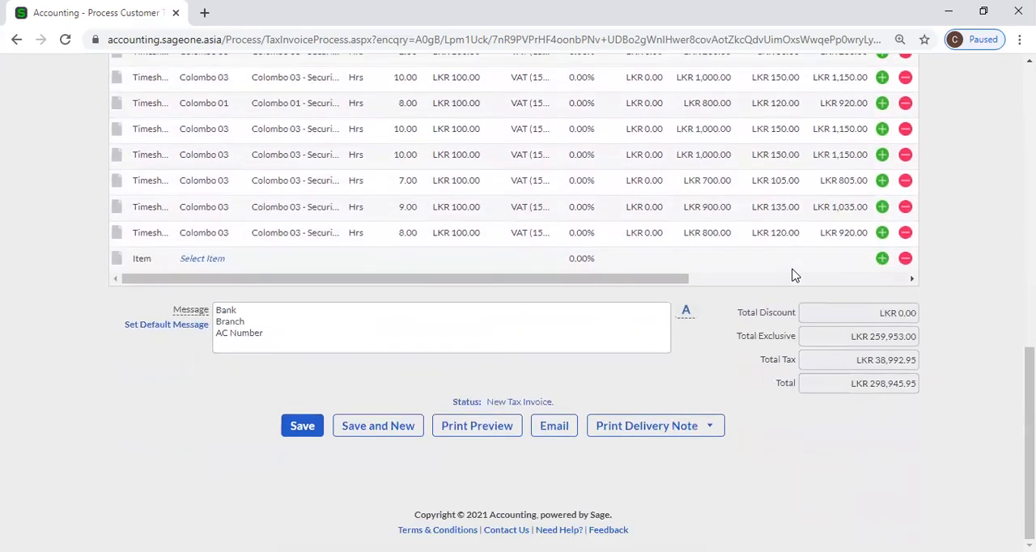
pyautogui.scroll(10, 790, 276)
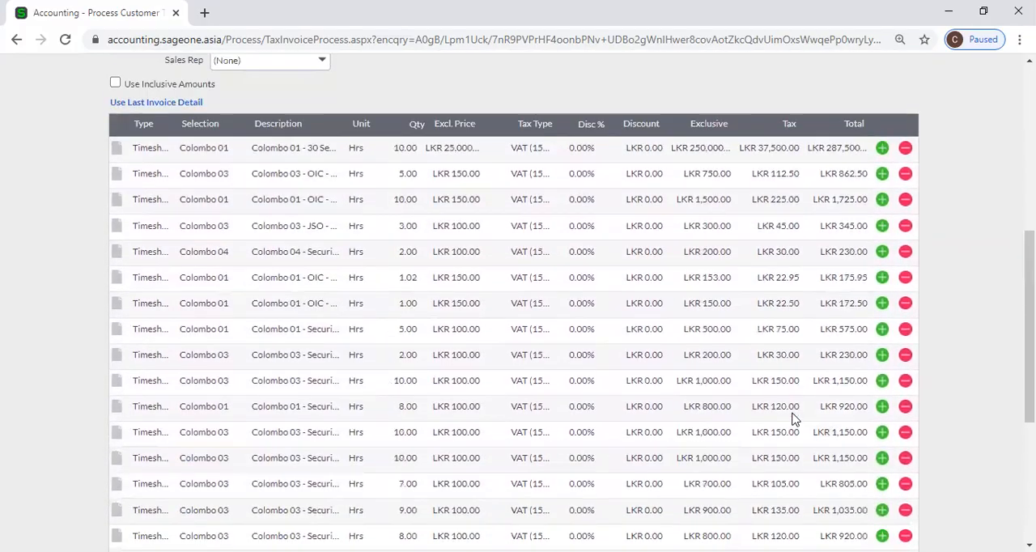
pyautogui.scroll(-4, 790, 460)
pyautogui.click(793, 430)
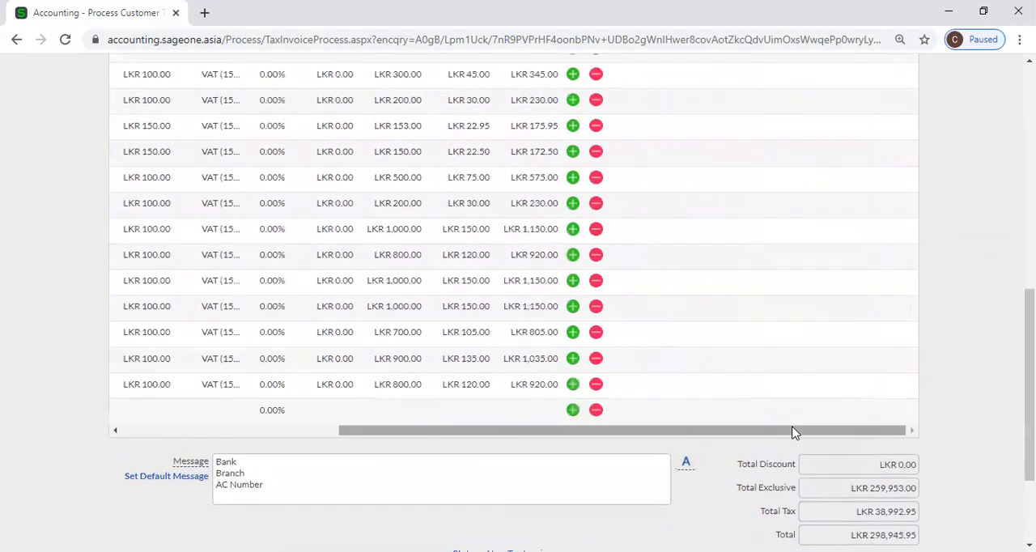
pyautogui.moveTo(744, 432); pyautogui.dragTo(347, 412)
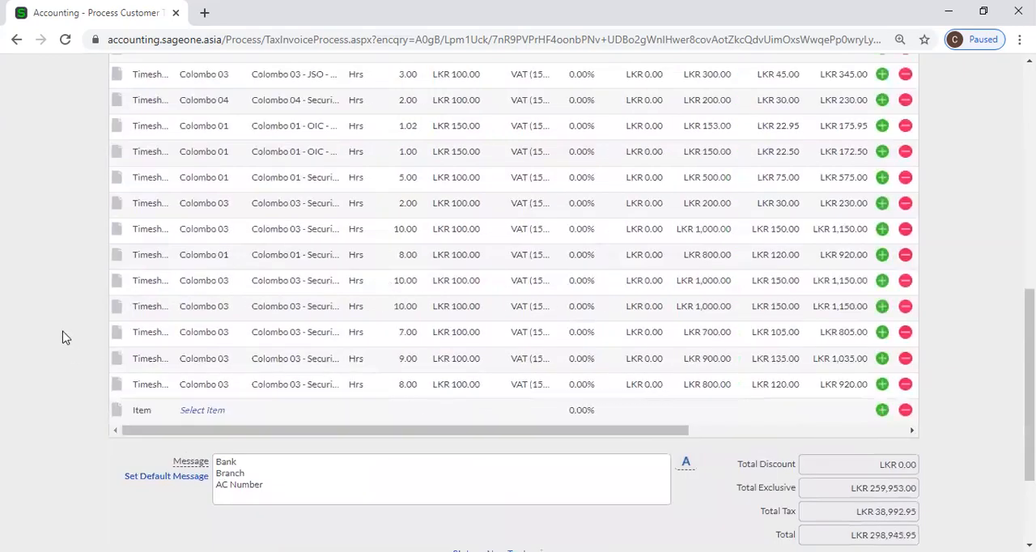
pyautogui.scroll(4, 62, 319)
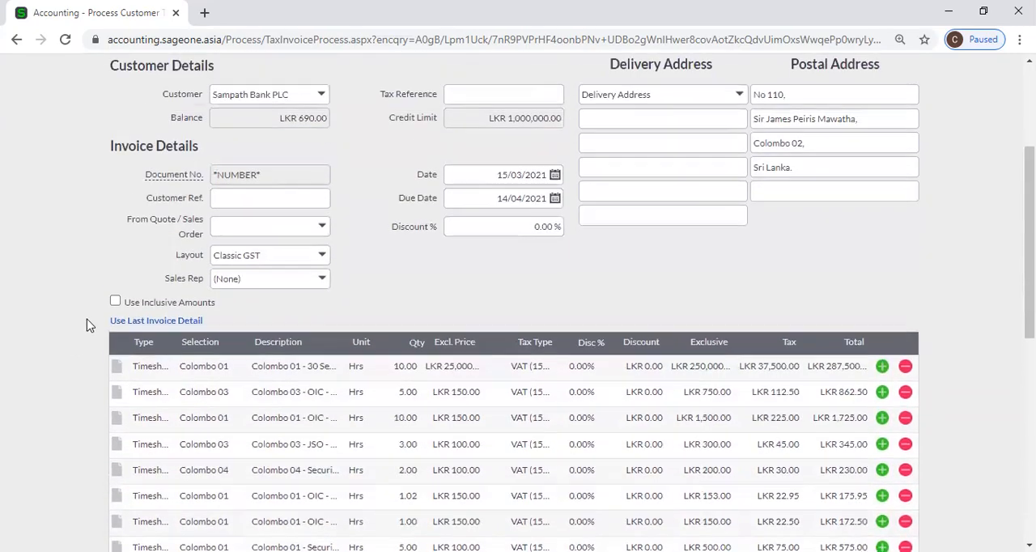
pyautogui.scroll(2, 65, 314)
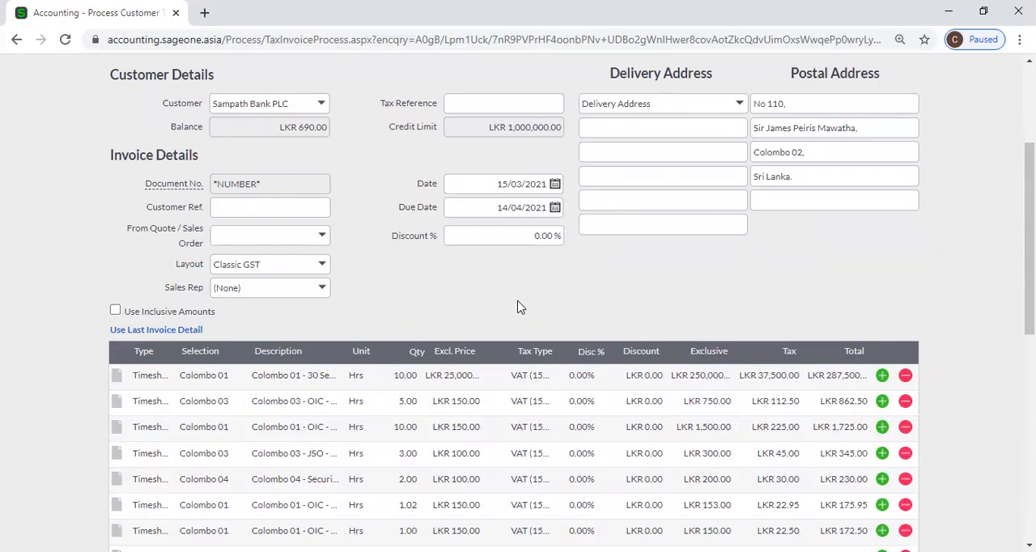
pyautogui.scroll(3, 511, 307)
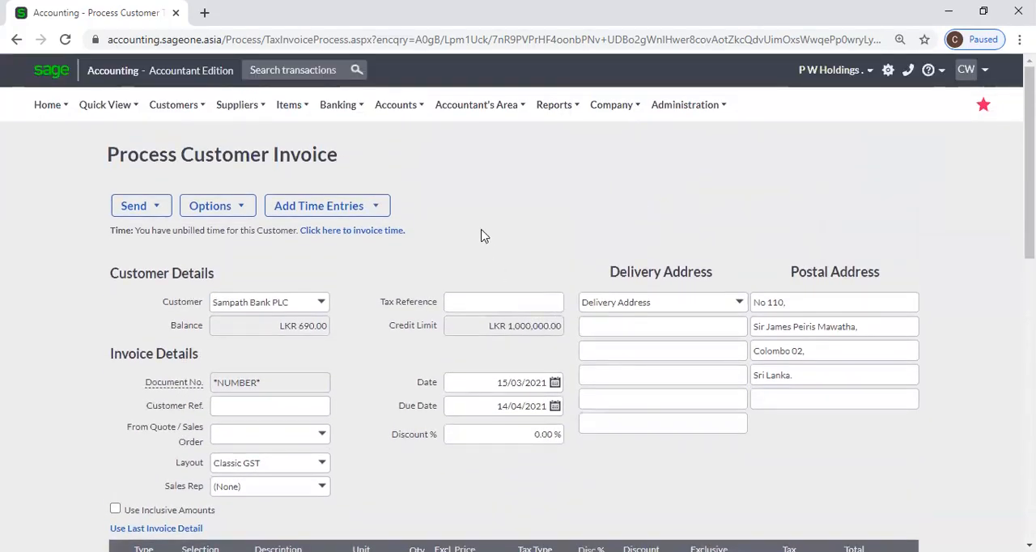
# Leave the invoice for Time Tracking and look through the project list, blank project form, task list and daily timesheet.
pyautogui.moveTo(178, 114)
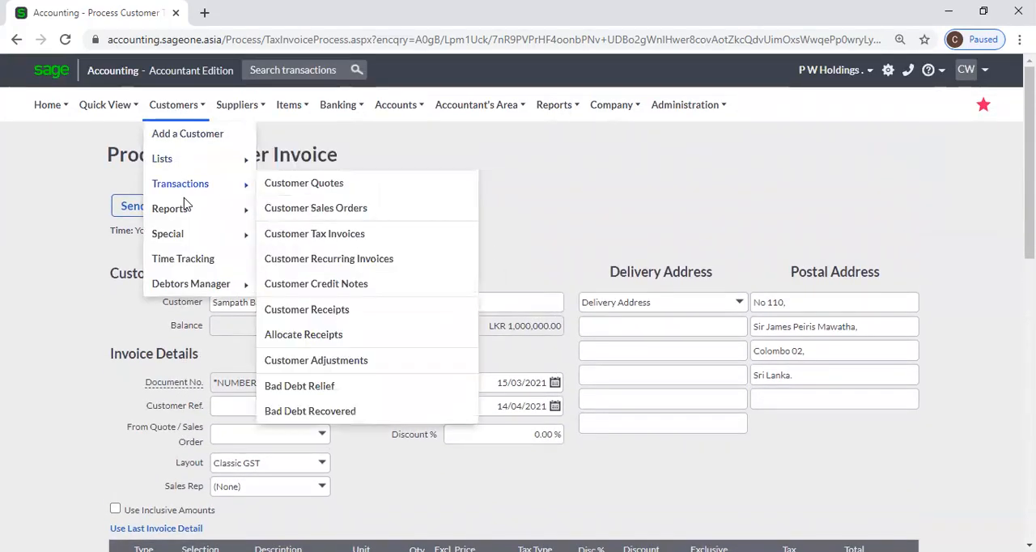
pyautogui.click(191, 261)
pyautogui.click(597, 129)
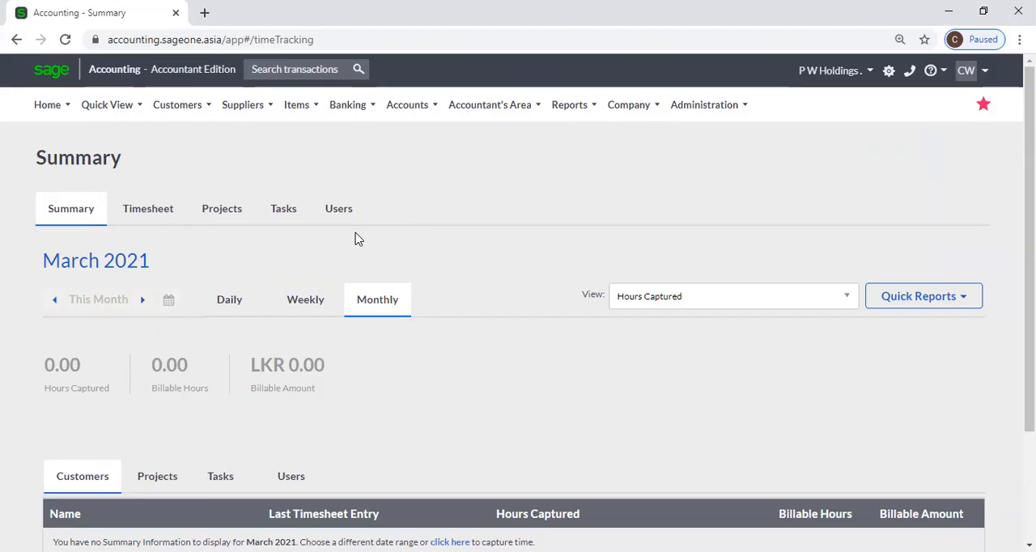
pyautogui.click(227, 211)
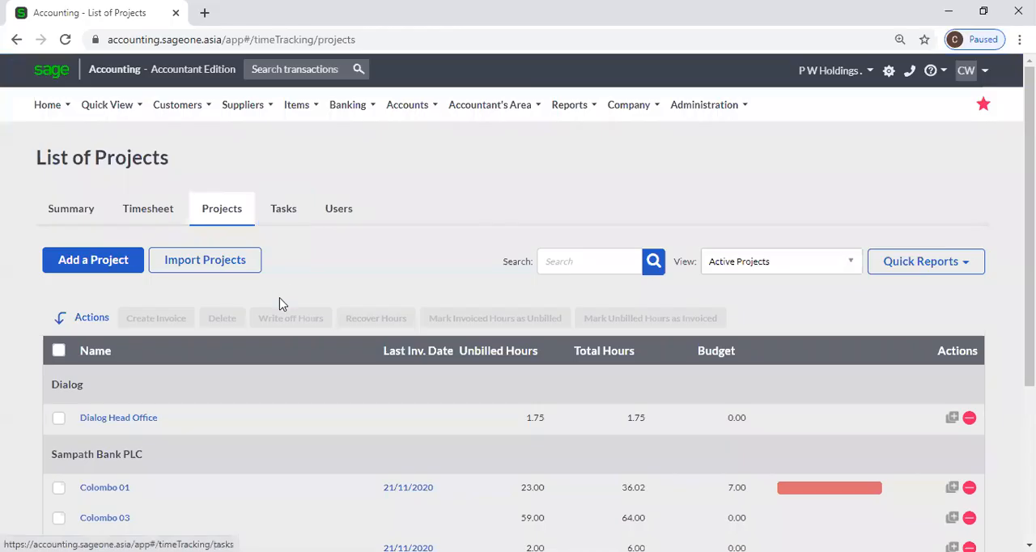
pyautogui.click(80, 267)
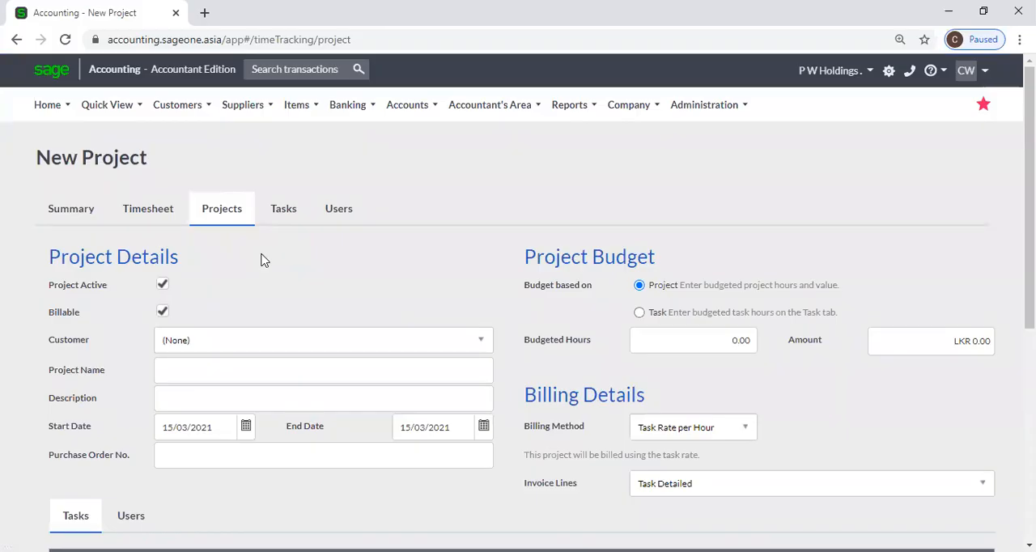
pyautogui.click(282, 219)
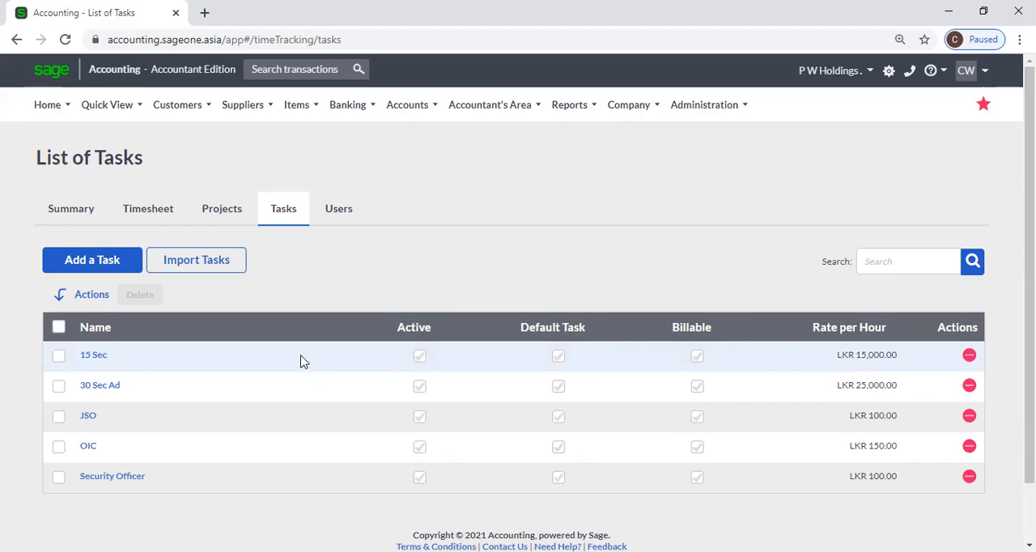
pyautogui.click(134, 221)
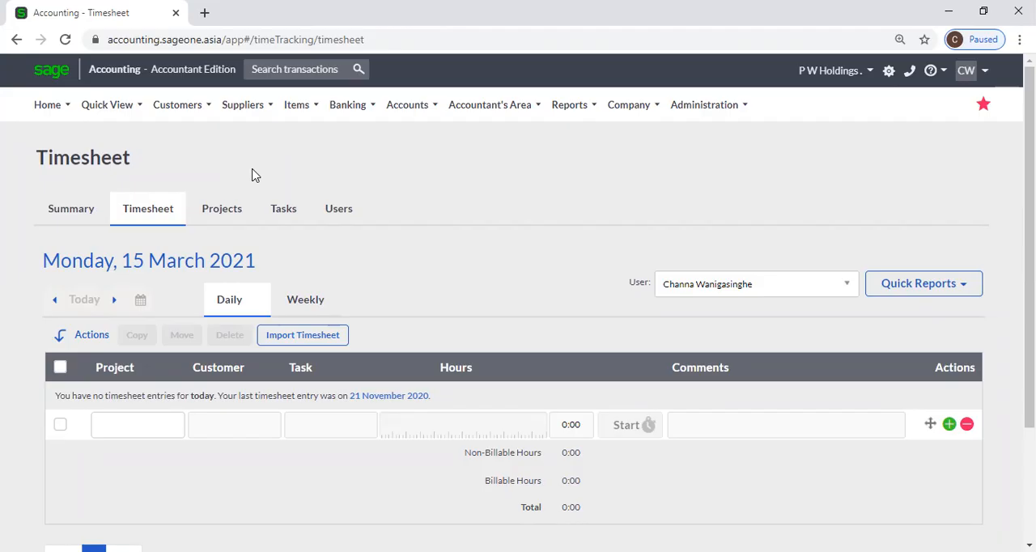
# Open a blank new task form and examine its name, description, hourly rate, default task and project assignment fields.
pyautogui.click(295, 208)
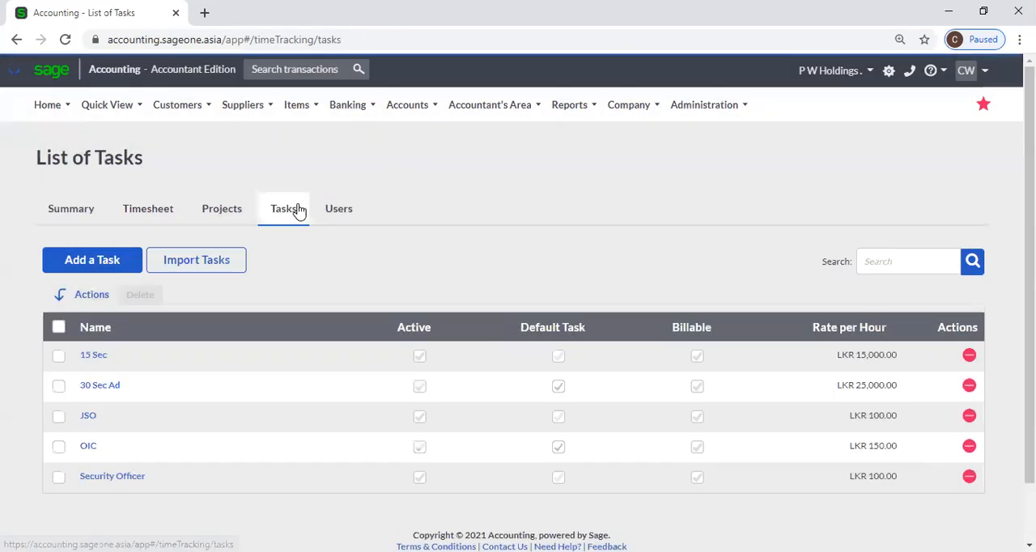
pyautogui.click(96, 263)
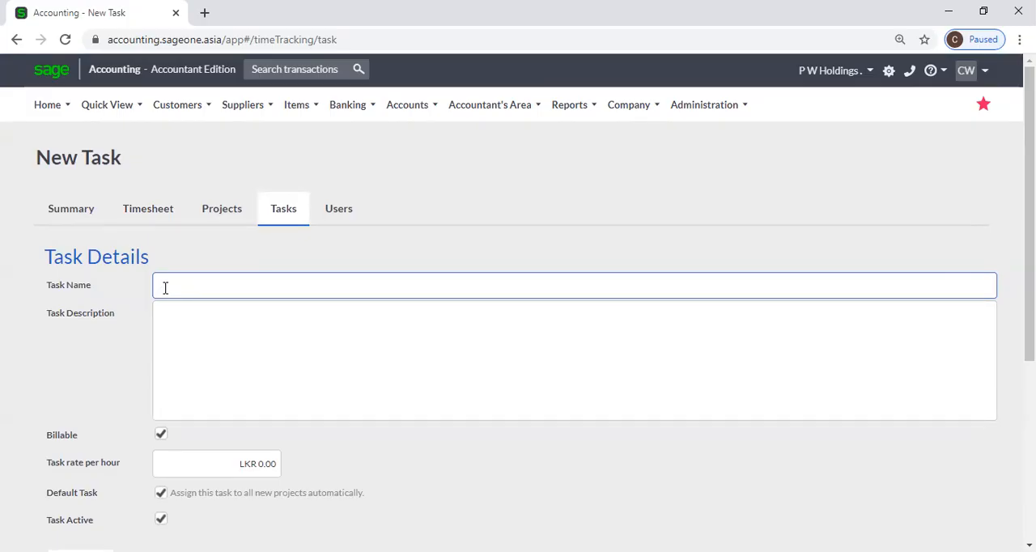
pyautogui.click(202, 319)
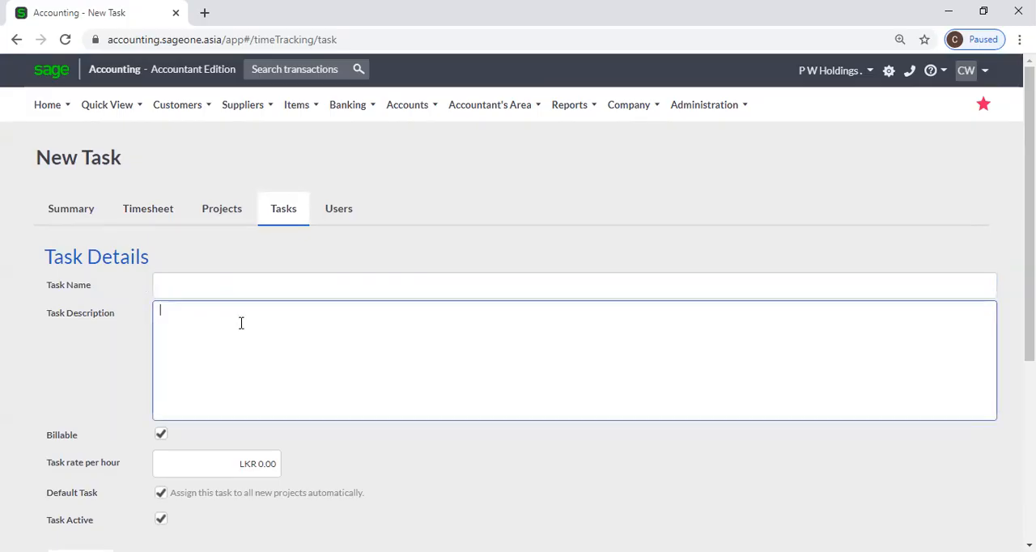
pyautogui.click(198, 292)
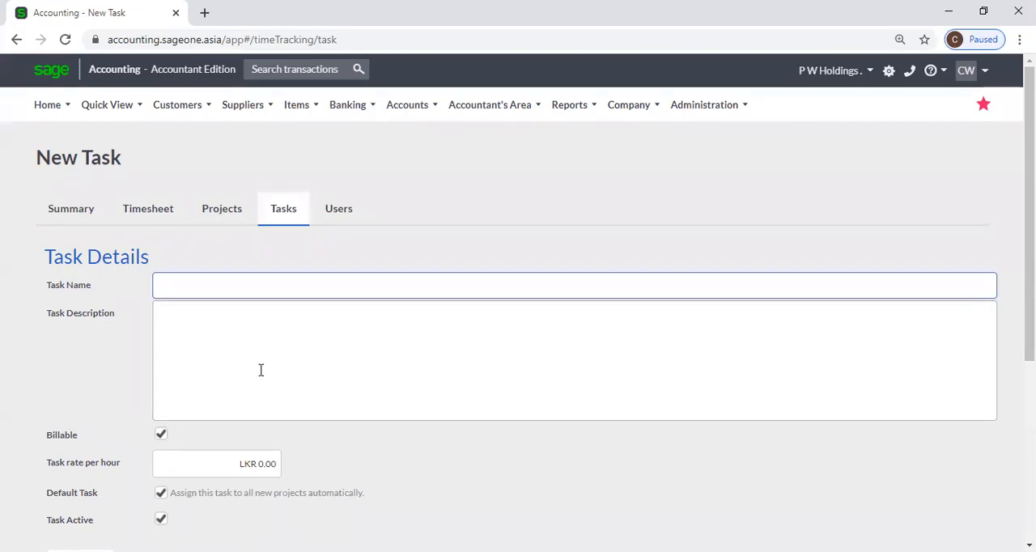
pyautogui.click(217, 471)
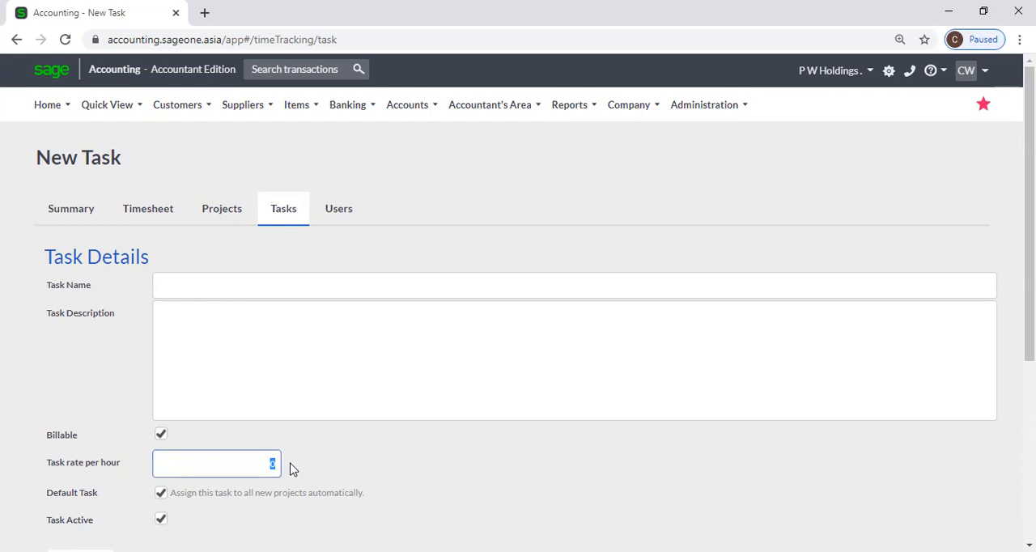
pyautogui.scroll(-2, 352, 445)
pyautogui.scroll(1, 354, 443)
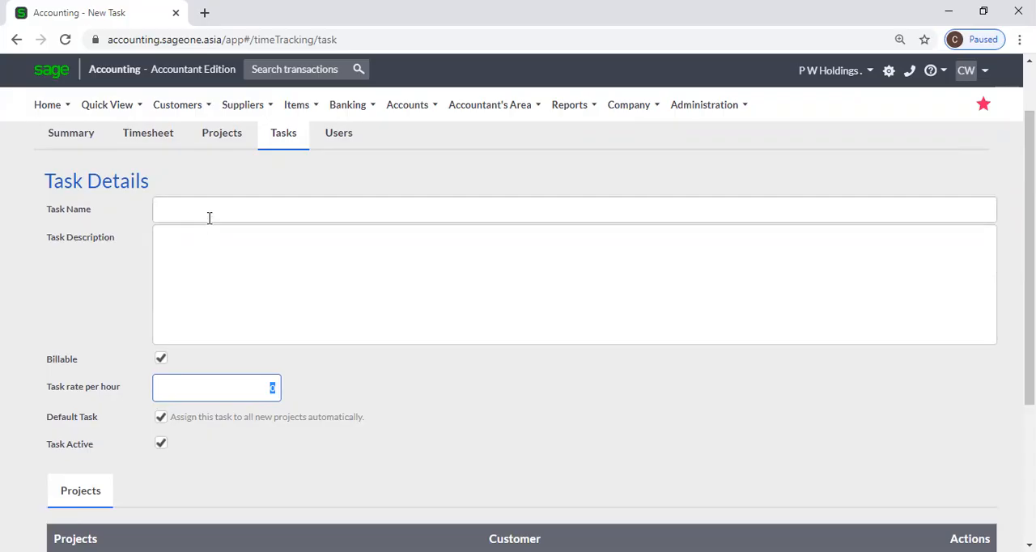
pyautogui.click(236, 394)
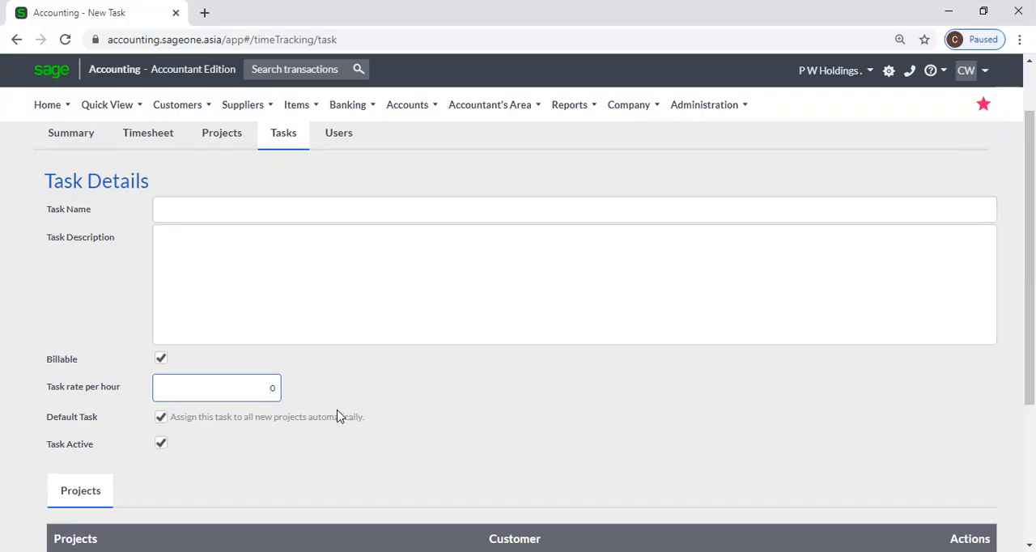
pyautogui.scroll(-1, 421, 439)
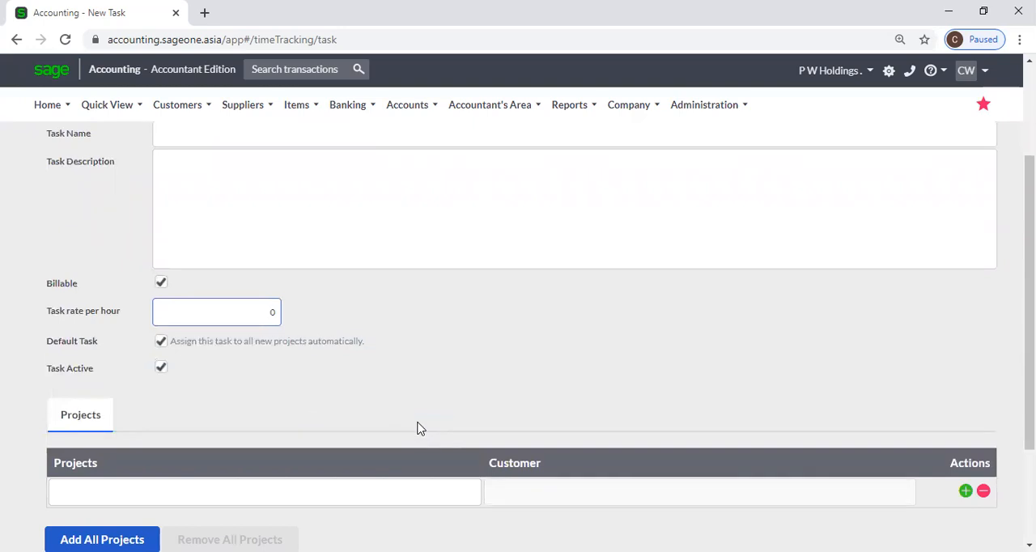
pyautogui.scroll(1, 421, 429)
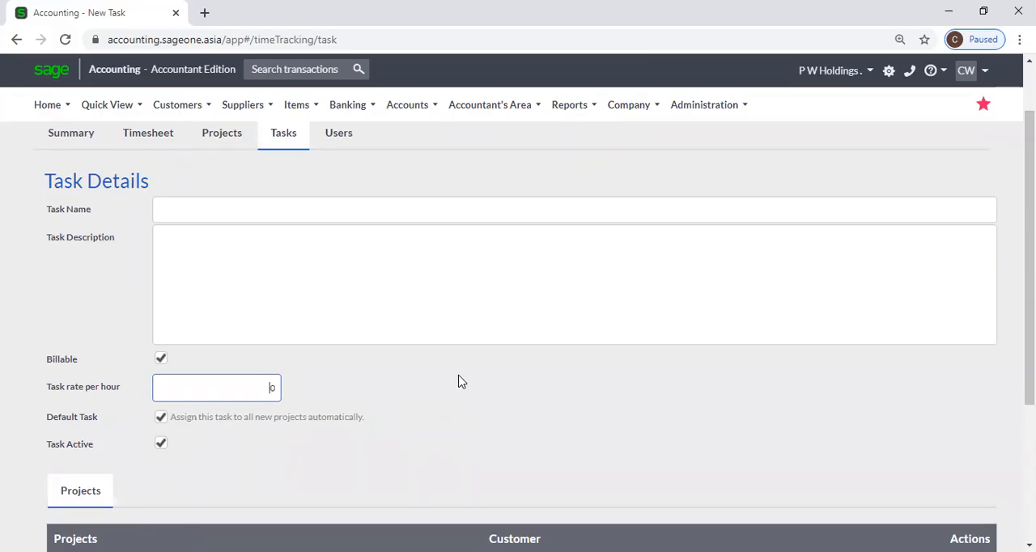
pyautogui.scroll(1, 458, 381)
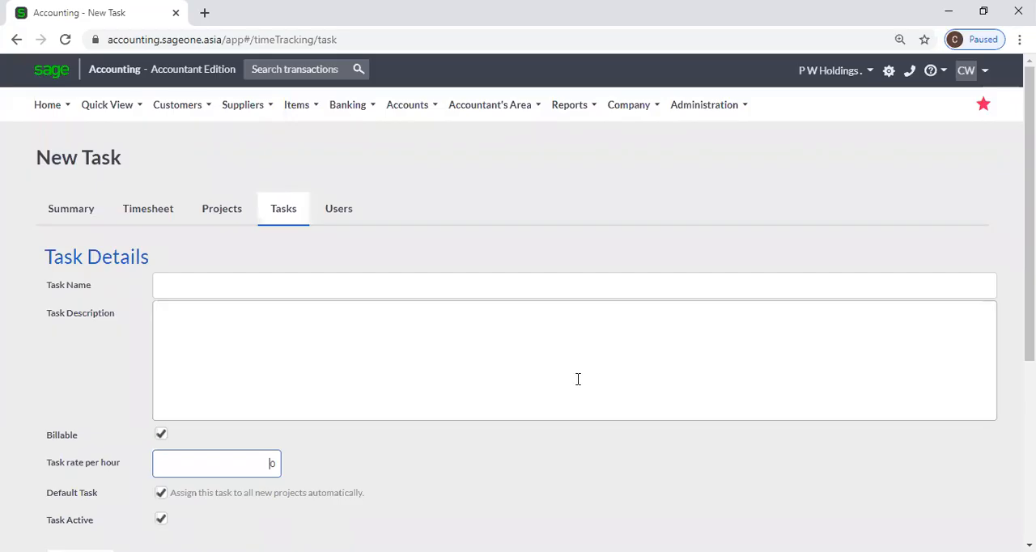
# View the Time Tracking users and examine a blank new user form's rate, cost and project assignment fields.
pyautogui.click(212, 217)
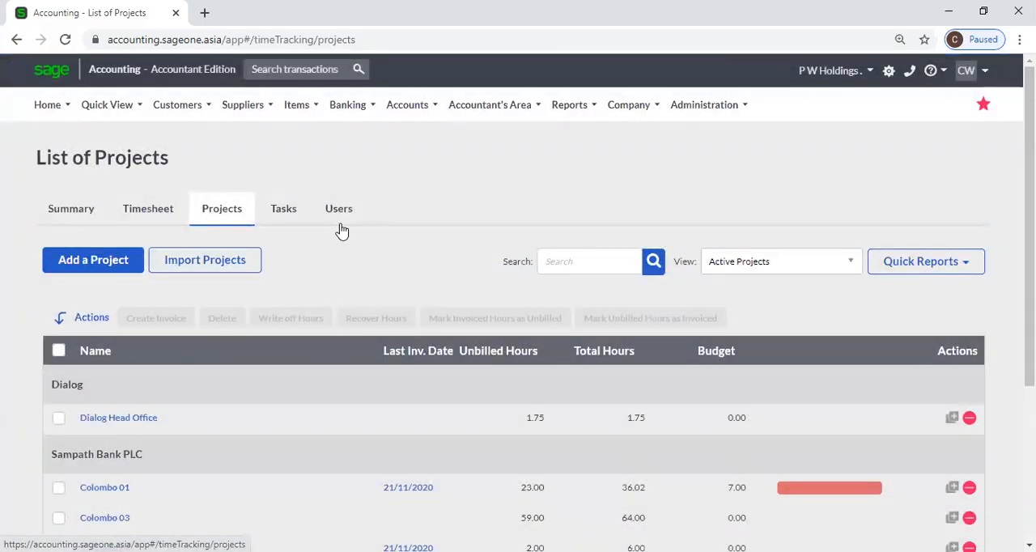
pyautogui.click(339, 217)
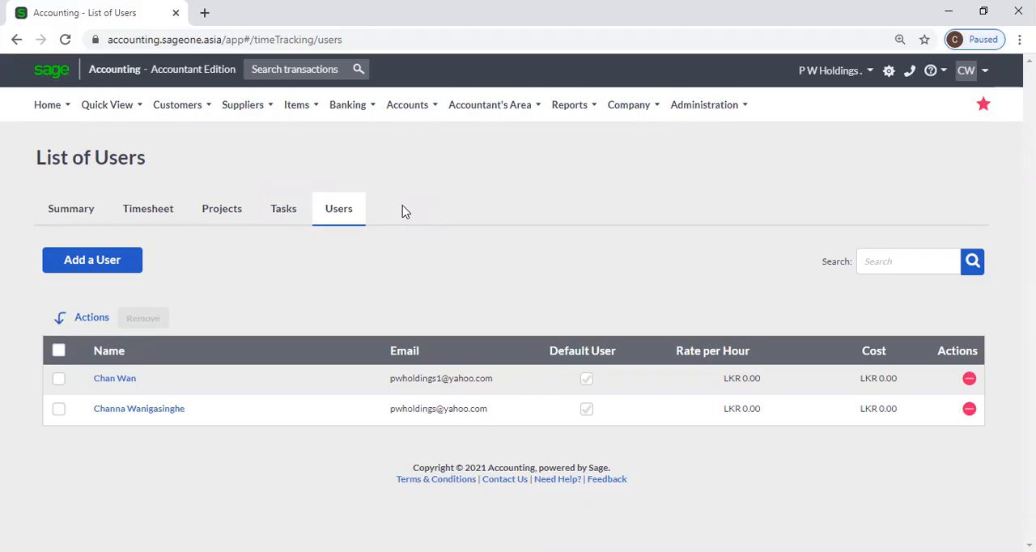
pyautogui.click(70, 264)
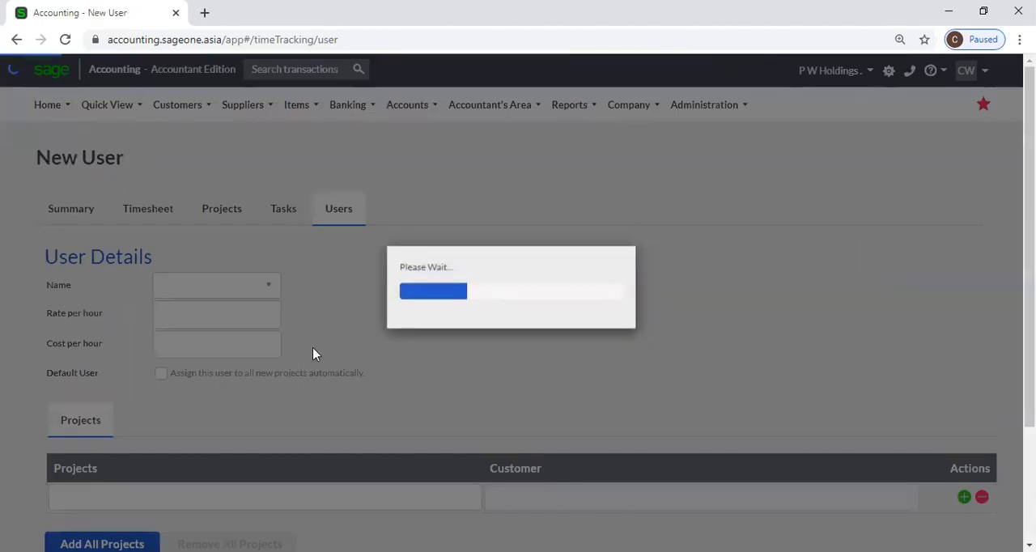
pyautogui.scroll(-2, 314, 353)
pyautogui.click(445, 353)
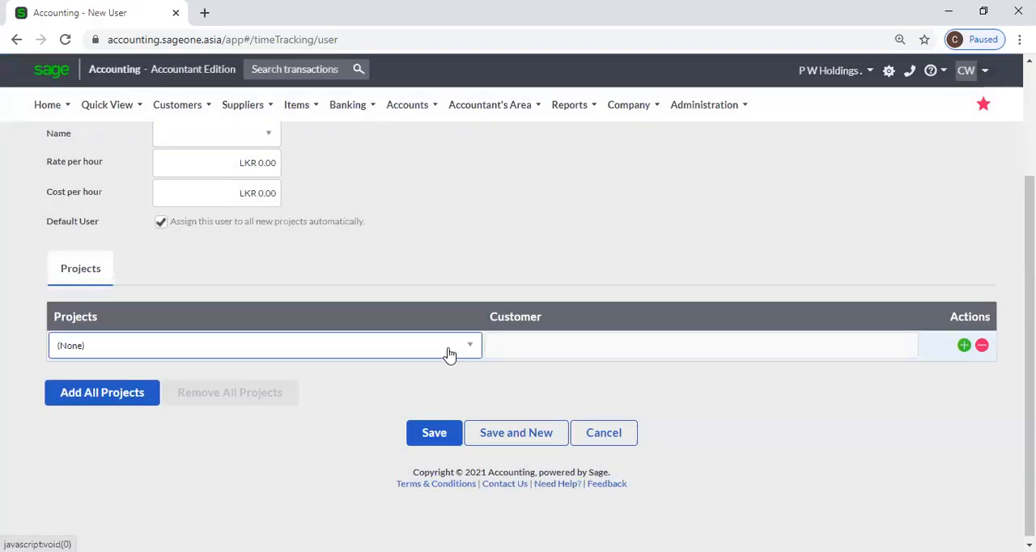
pyautogui.click(535, 230)
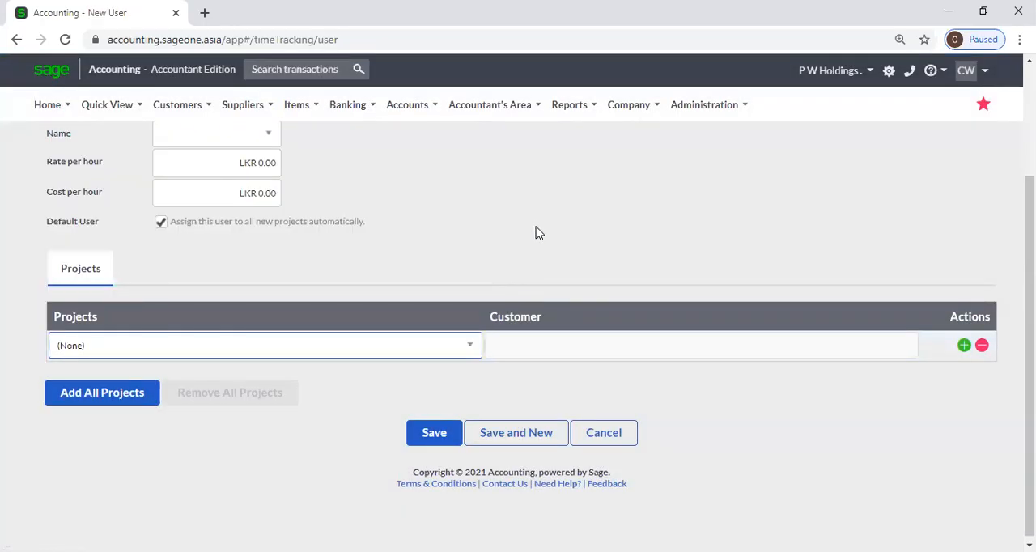
pyautogui.scroll(1, 539, 233)
pyautogui.scroll(1, 538, 233)
# Start a new Time Tracking project and assign it to the customer Sampath Bank PLC.
pyautogui.click(241, 217)
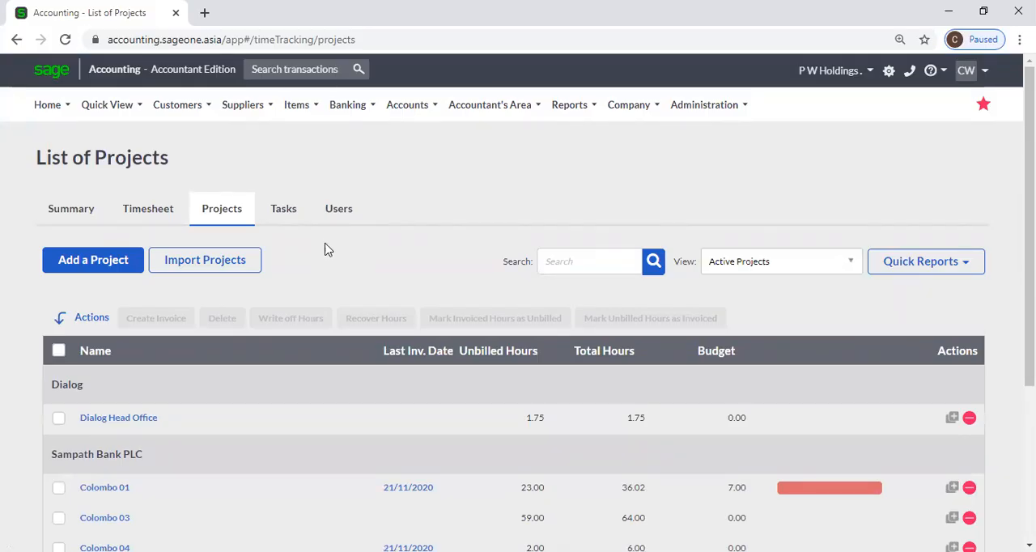
pyautogui.click(88, 274)
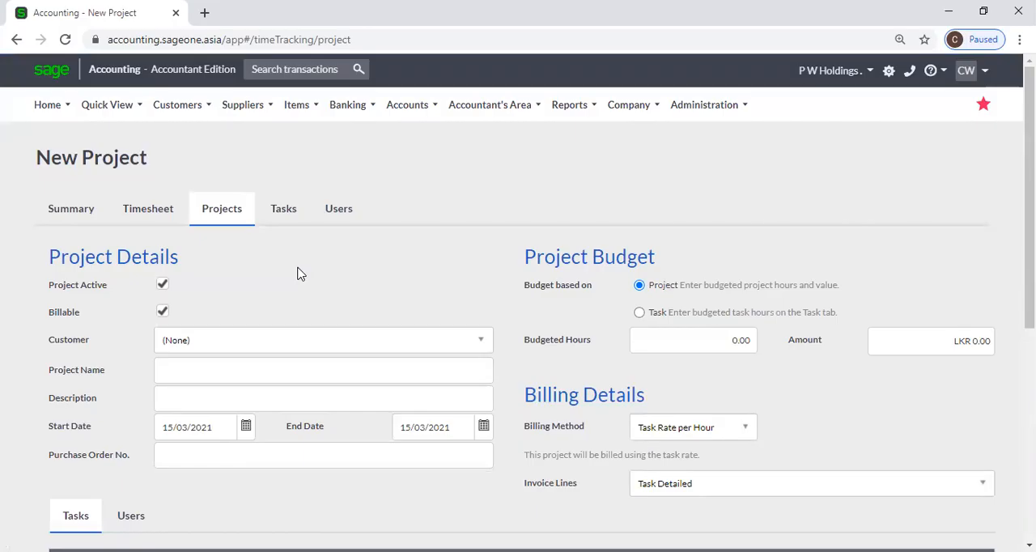
pyautogui.scroll(-1, 297, 274)
pyautogui.click(297, 274)
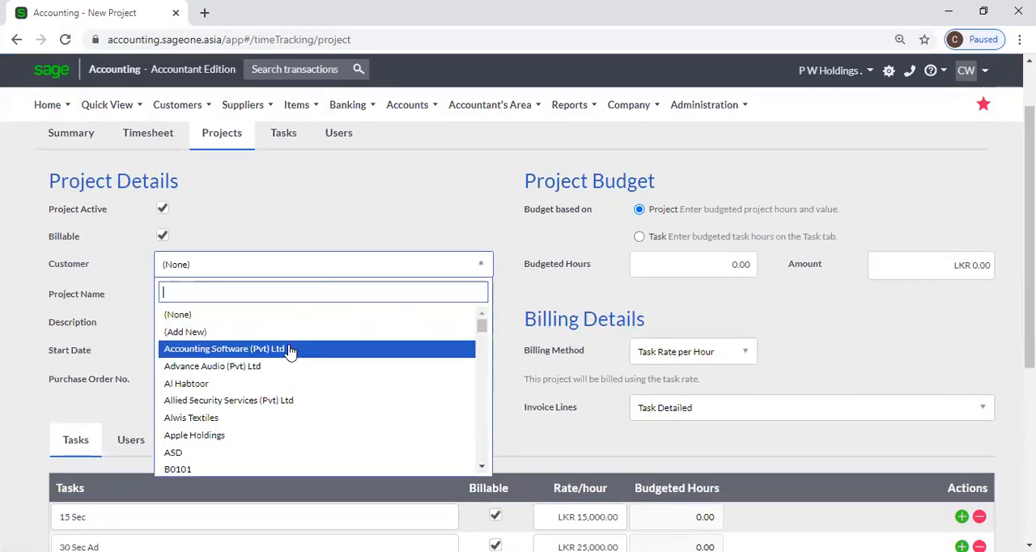
pyautogui.write('s')
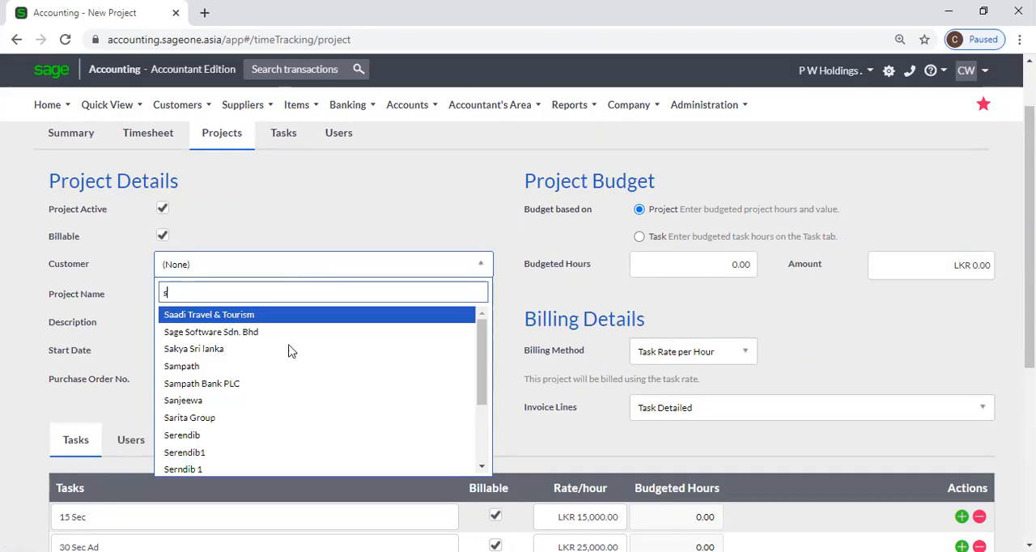
pyautogui.write('l')
pyautogui.press('BackSpace')
pyautogui.press('BackSpace')
pyautogui.write('sa')
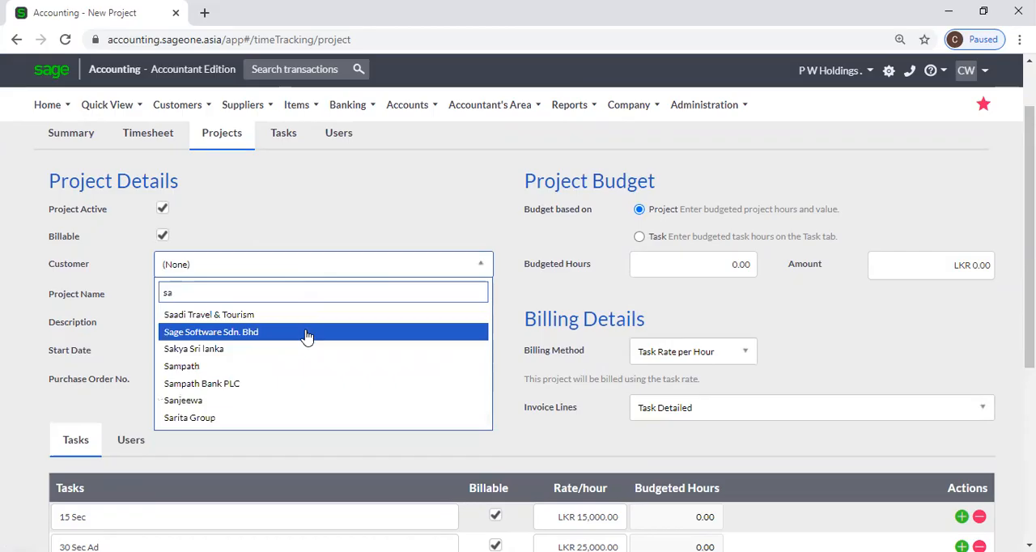
pyautogui.click(279, 384)
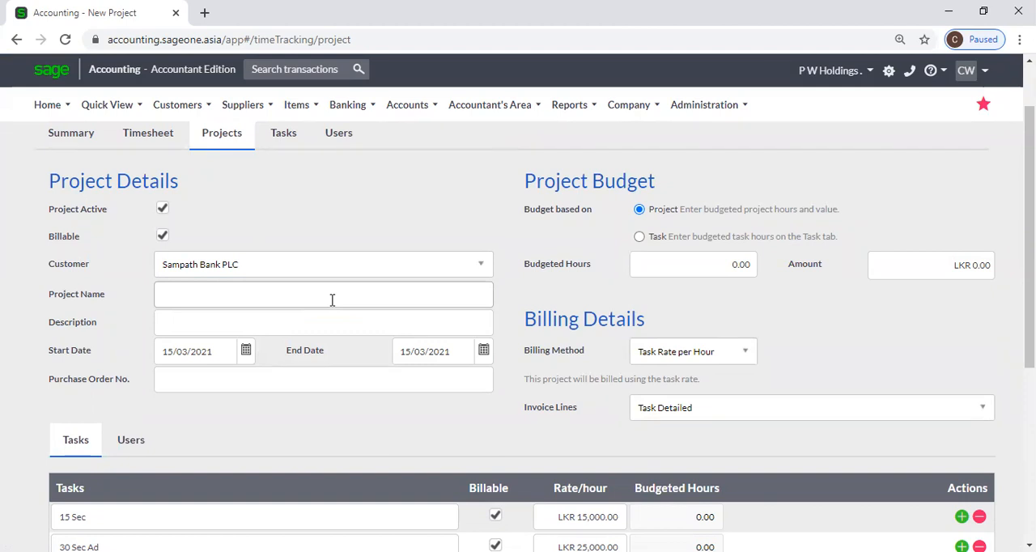
# Look through the new project form's default tasks and rates, project dates and purchase order number field.
pyautogui.scroll(-1, 332, 301)
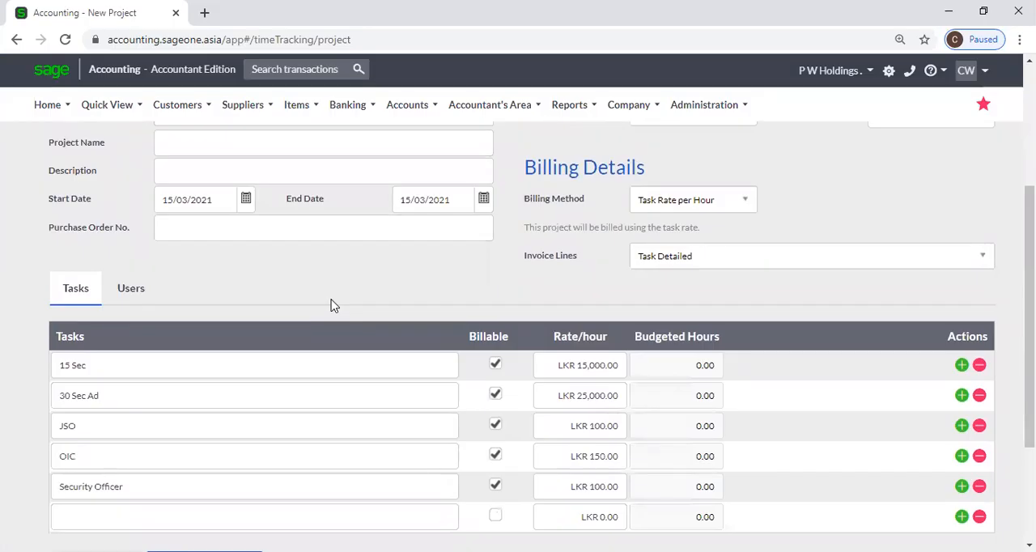
pyautogui.scroll(-1, 332, 305)
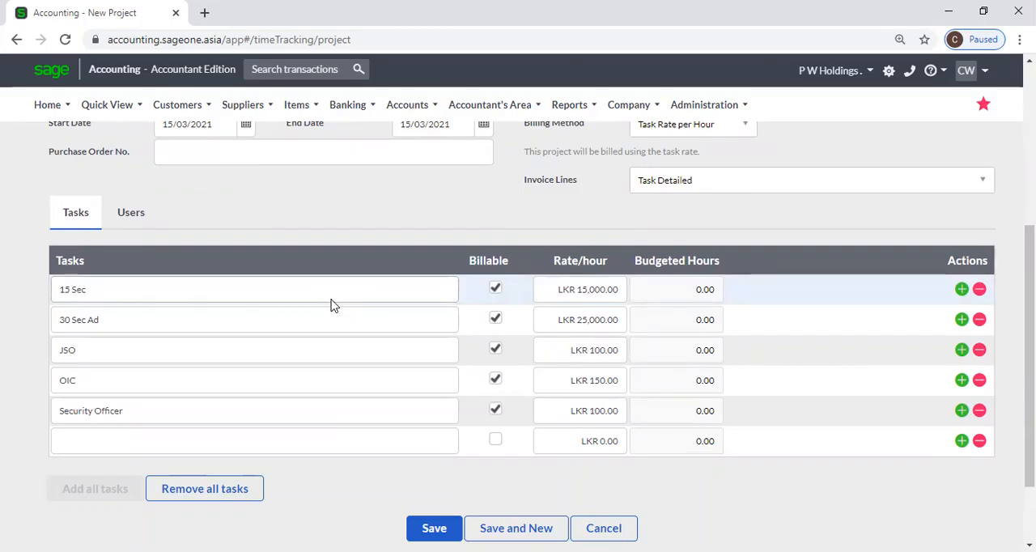
pyautogui.scroll(2, 332, 305)
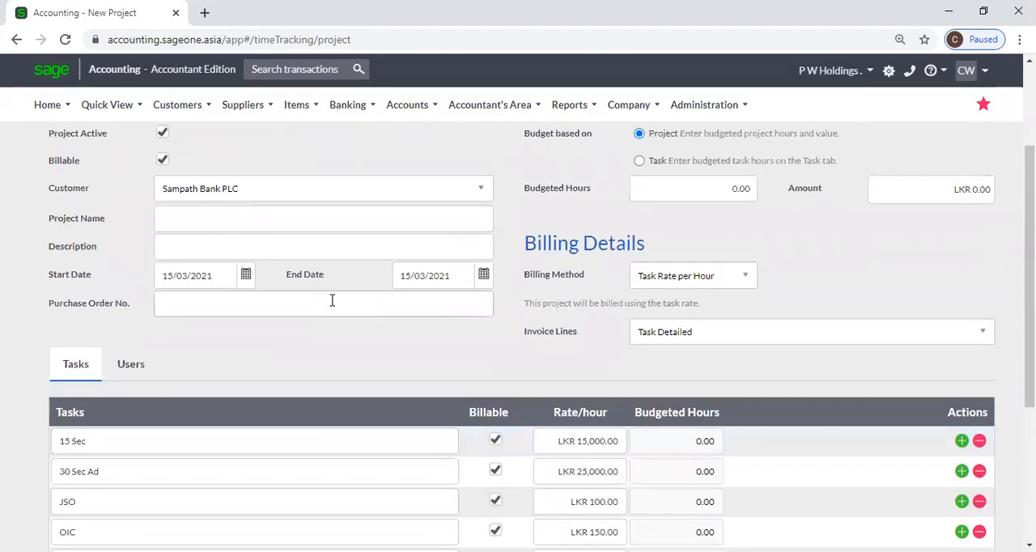
pyautogui.scroll(1, 332, 300)
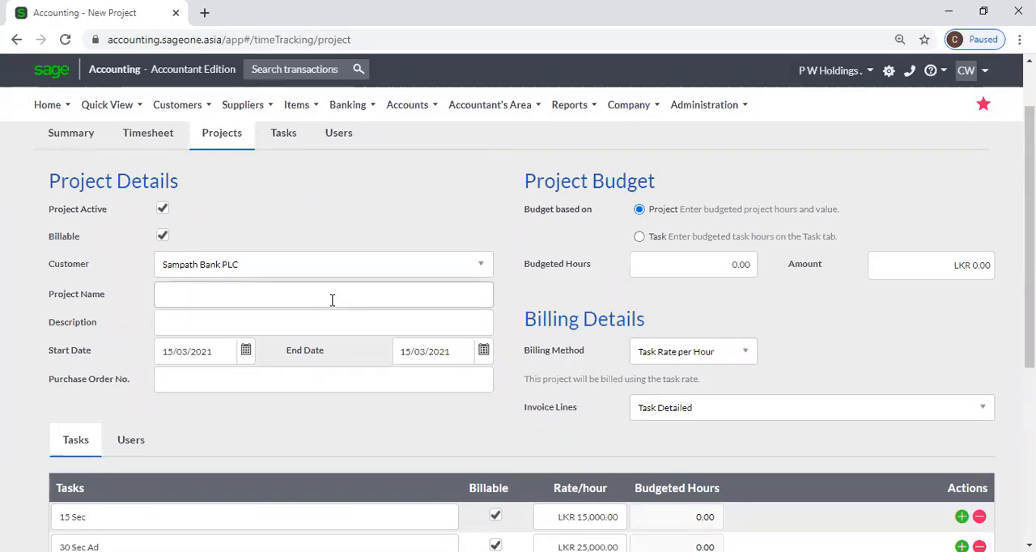
pyautogui.scroll(1, 332, 300)
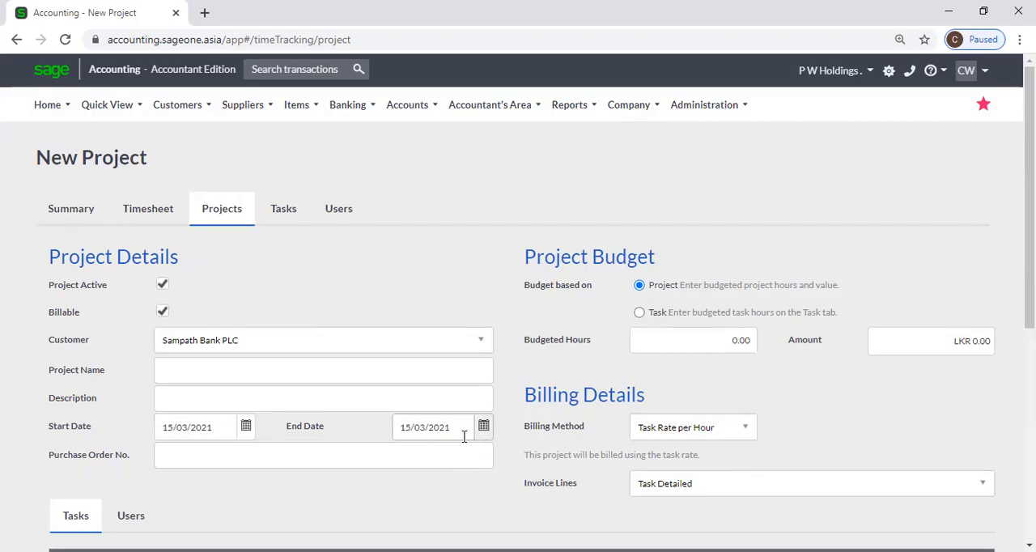
pyautogui.scroll(-1, 463, 437)
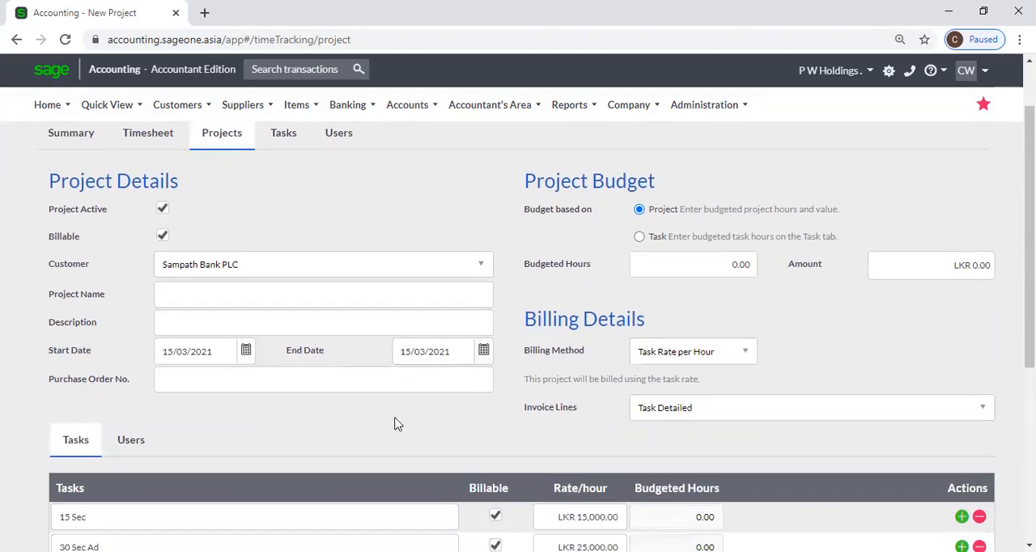
pyautogui.click(273, 375)
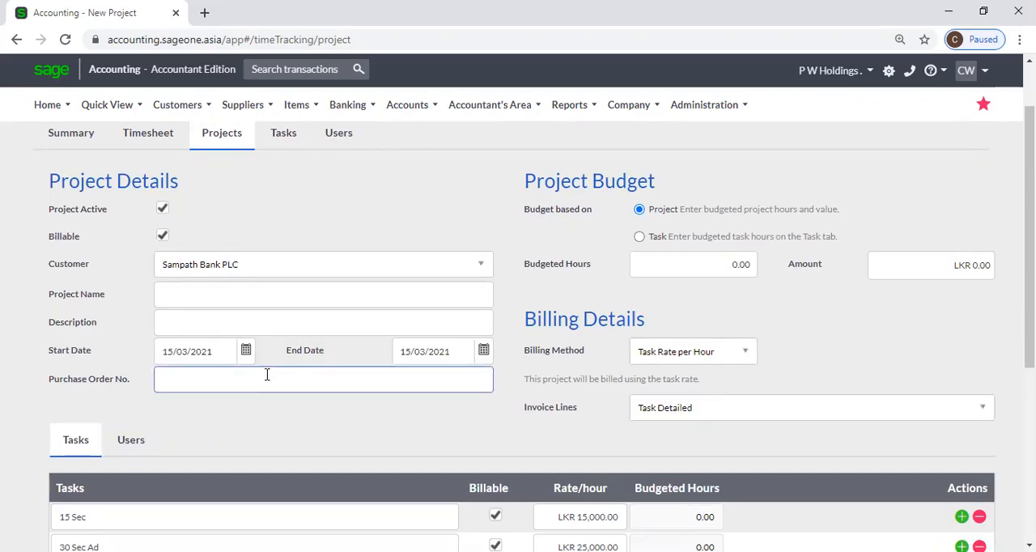
pyautogui.click(254, 435)
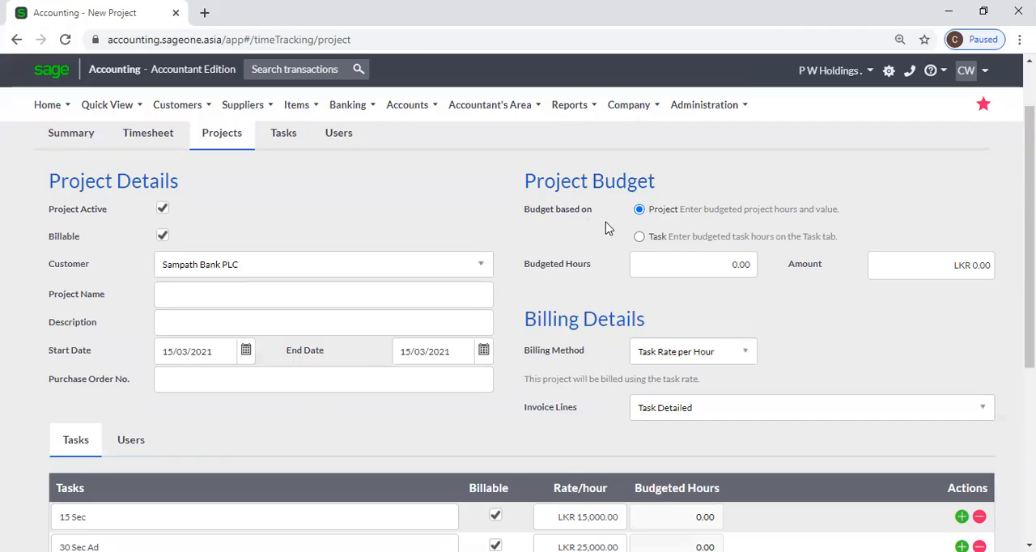
# Examine the new project's budgeted hours and budget amount fields, leaving both without an entry.
pyautogui.click(648, 264)
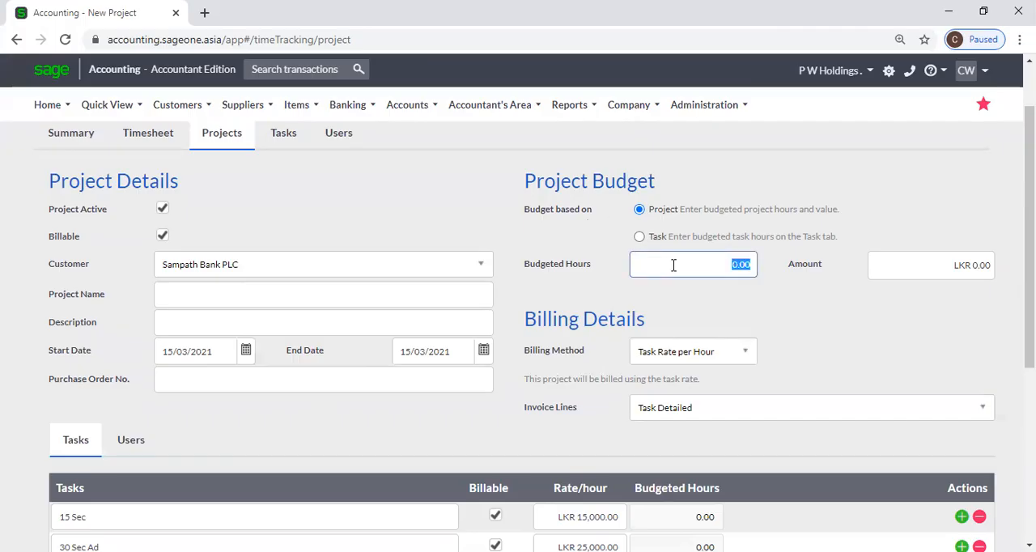
pyautogui.click(681, 266)
pyautogui.click(928, 264)
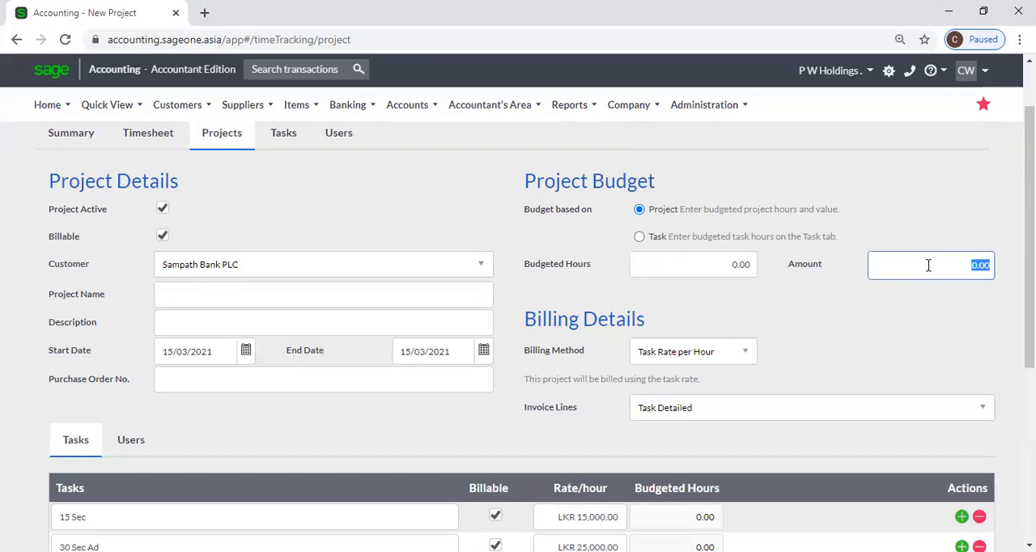
pyautogui.click(928, 293)
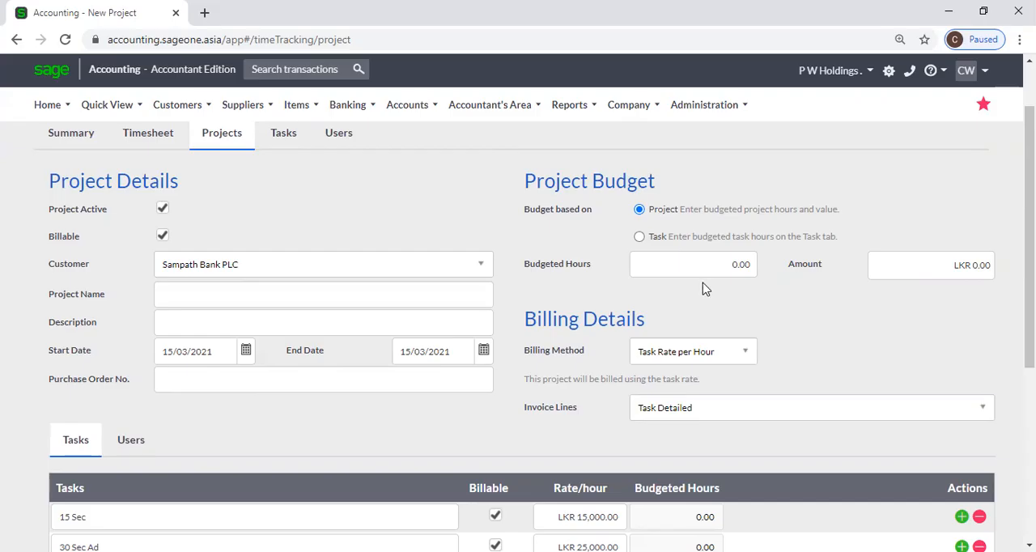
# View the available billing methods and invoice line options for the new project, keeping the current selections.
pyautogui.click(747, 357)
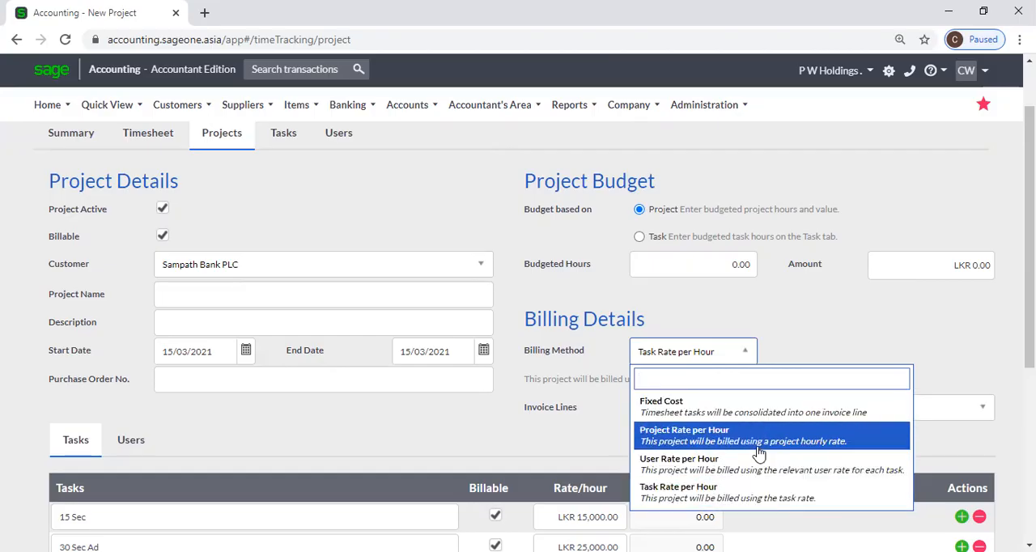
pyautogui.click(779, 341)
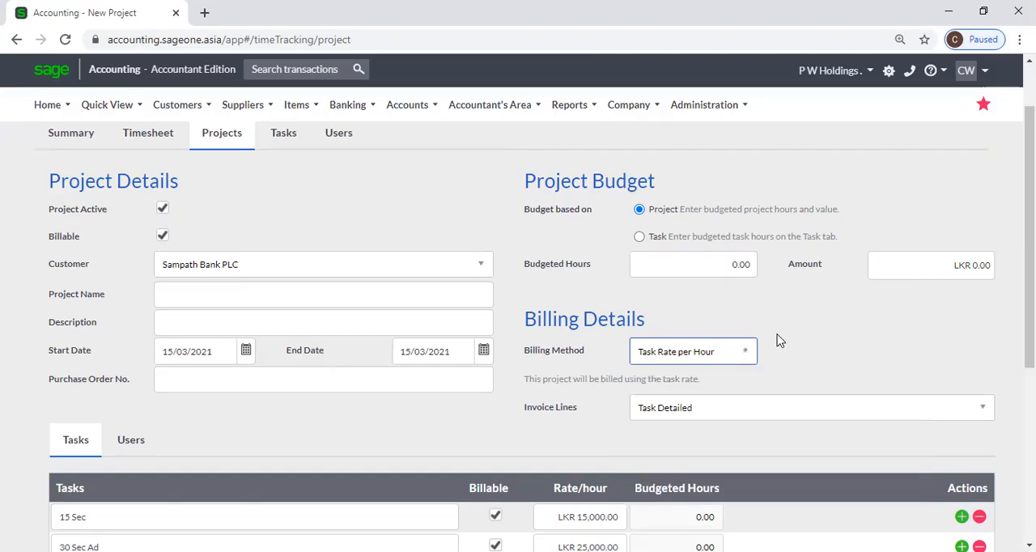
pyautogui.click(780, 413)
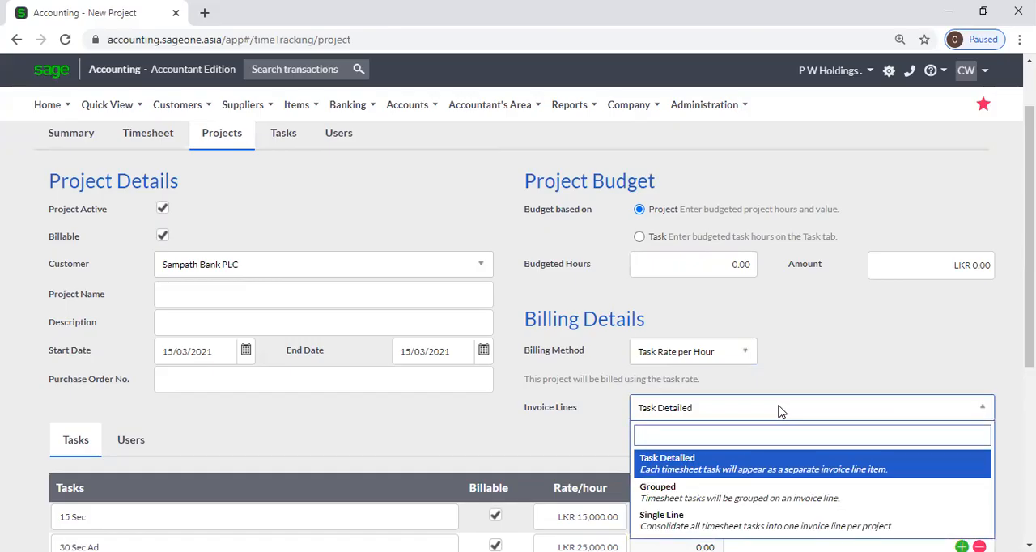
pyautogui.click(801, 365)
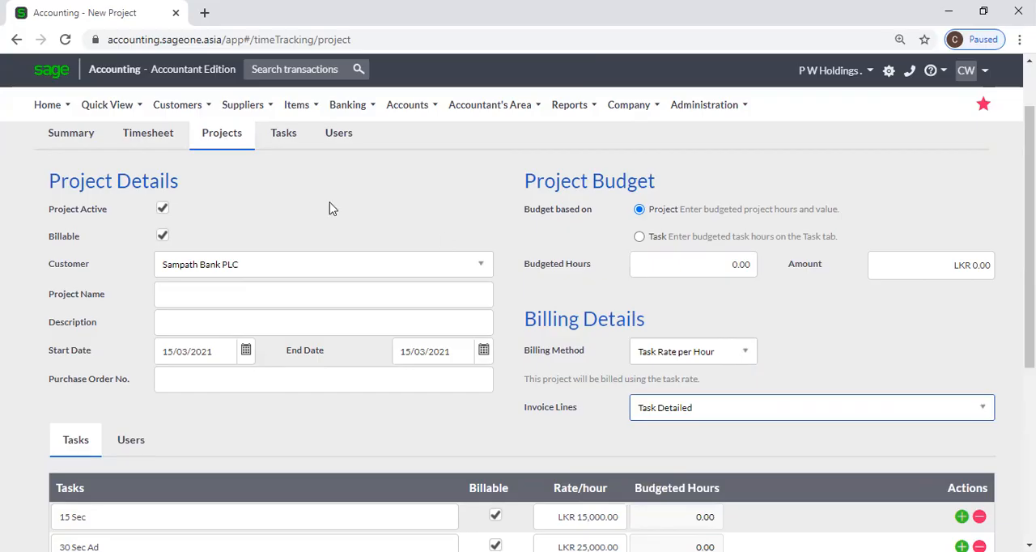
# Duplicate the new project page in a second browser tab, and leave the original form for the project list without saving.
pyautogui.rightClick(139, 12)
pyautogui.click(151, 98)
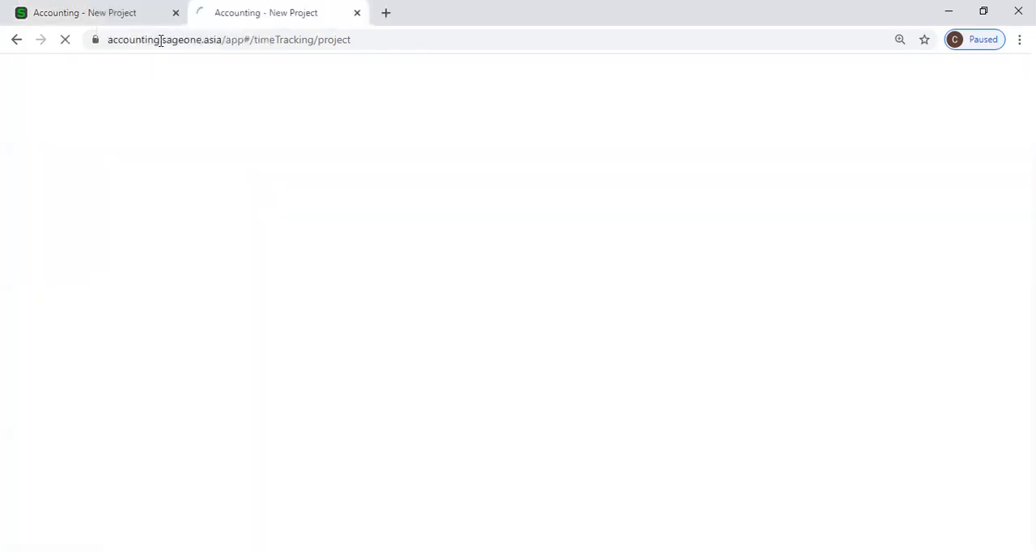
pyautogui.click(144, 16)
pyautogui.scroll(2, 186, 214)
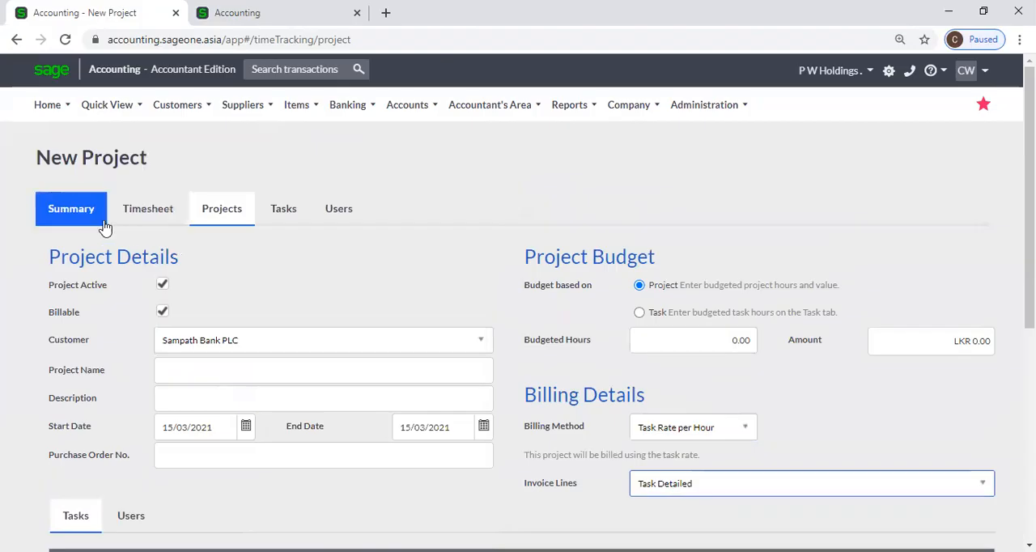
pyautogui.click(222, 212)
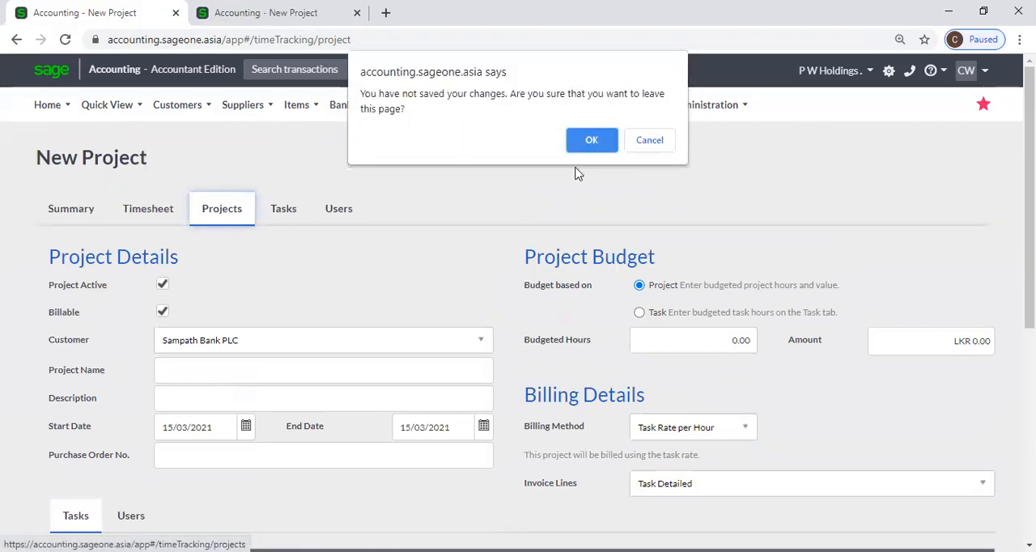
pyautogui.click(591, 141)
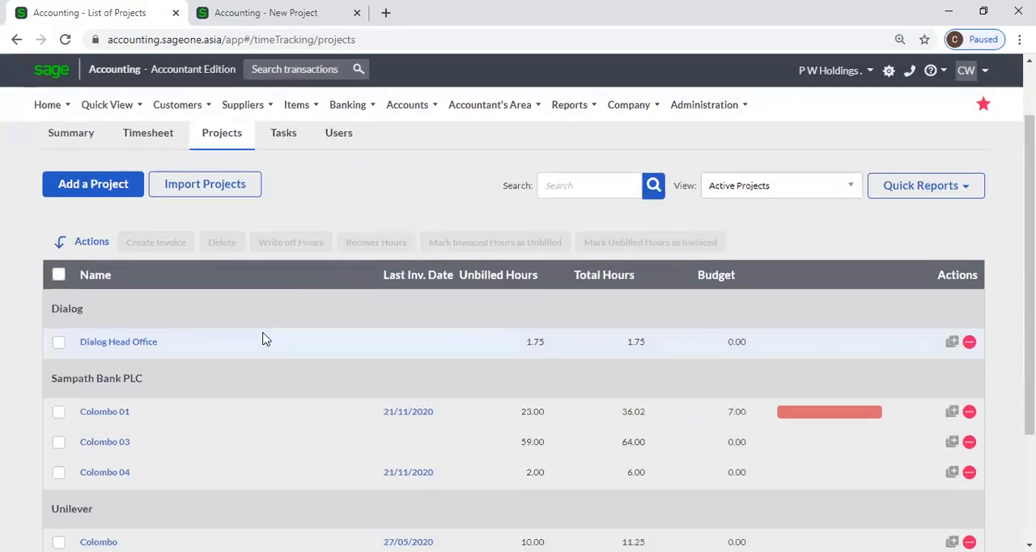
# Open the Sampath Bank PLC project Colombo 01 and view its invoice line options without changing the selection.
pyautogui.click(109, 414)
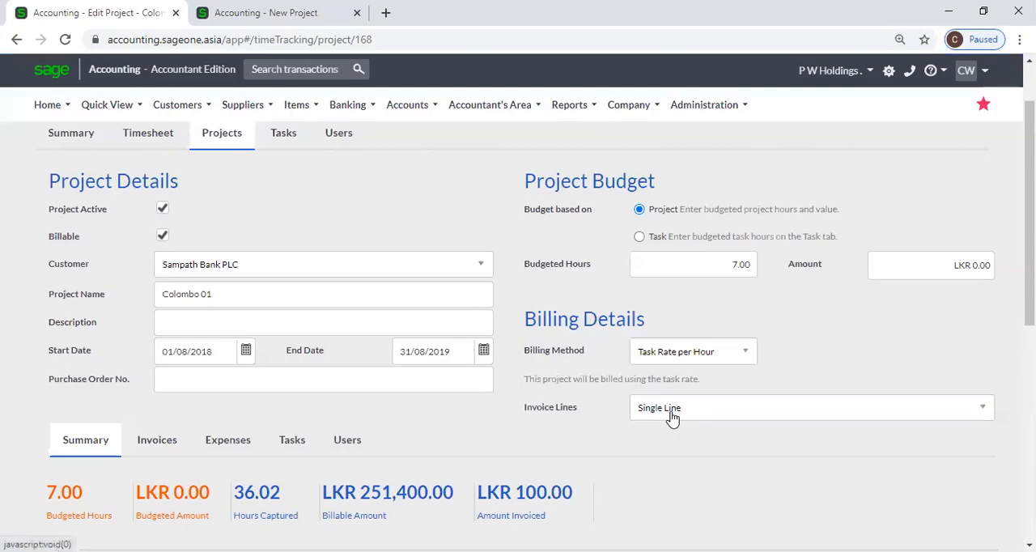
pyautogui.click(672, 409)
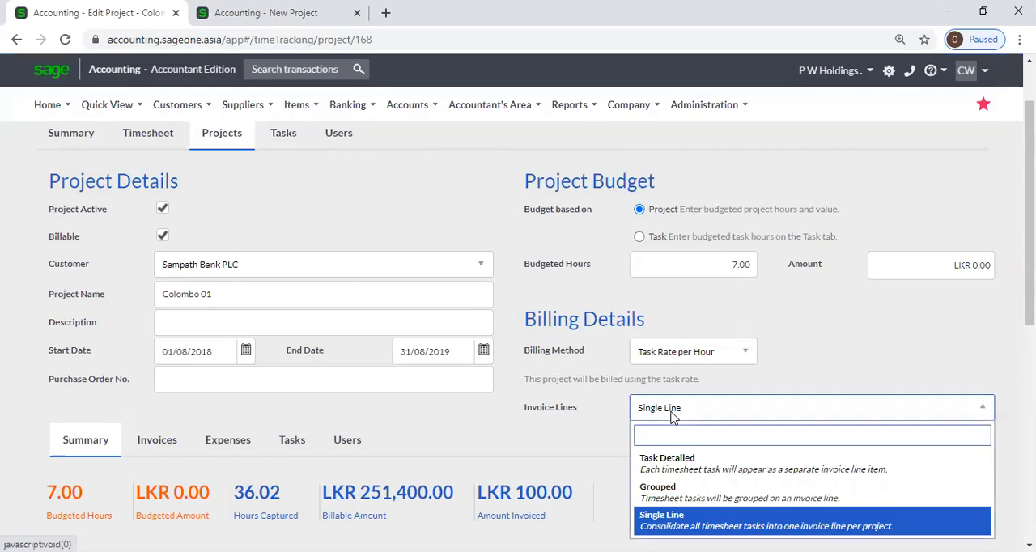
pyautogui.click(549, 426)
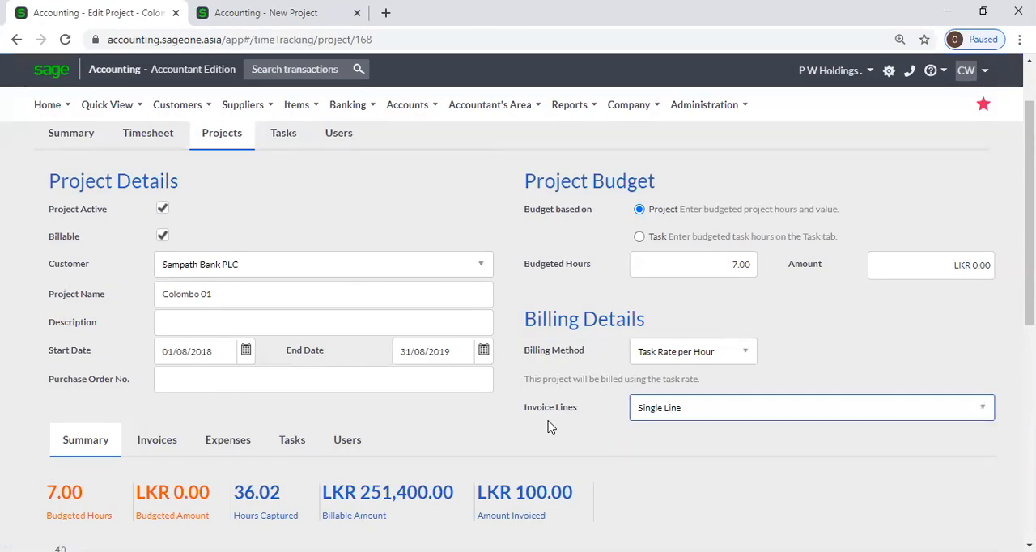
# Return to the duplicated blank project form and review its Task Detailed, Grouped and Single Line invoice options.
pyautogui.click(290, 17)
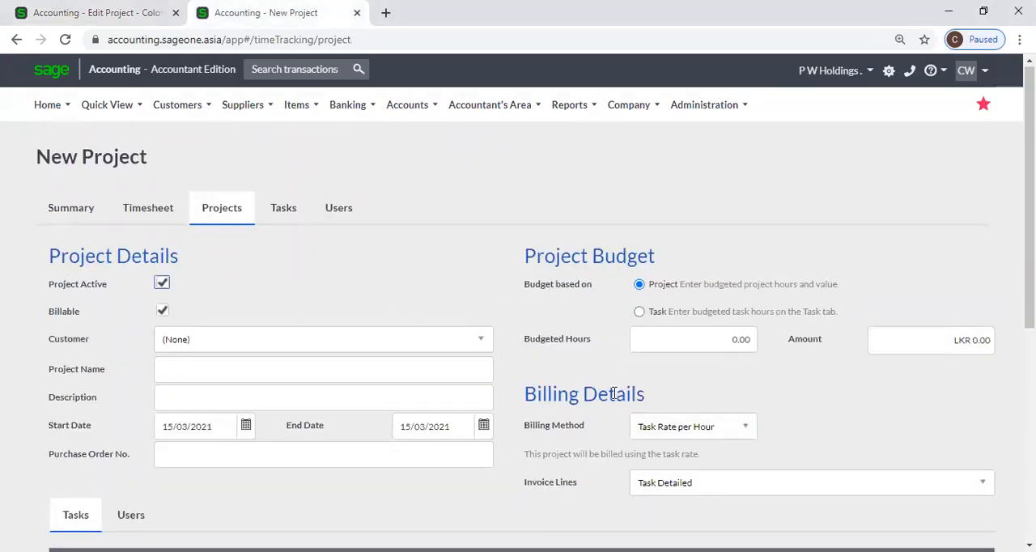
pyautogui.scroll(-2, 625, 356)
pyautogui.click(728, 344)
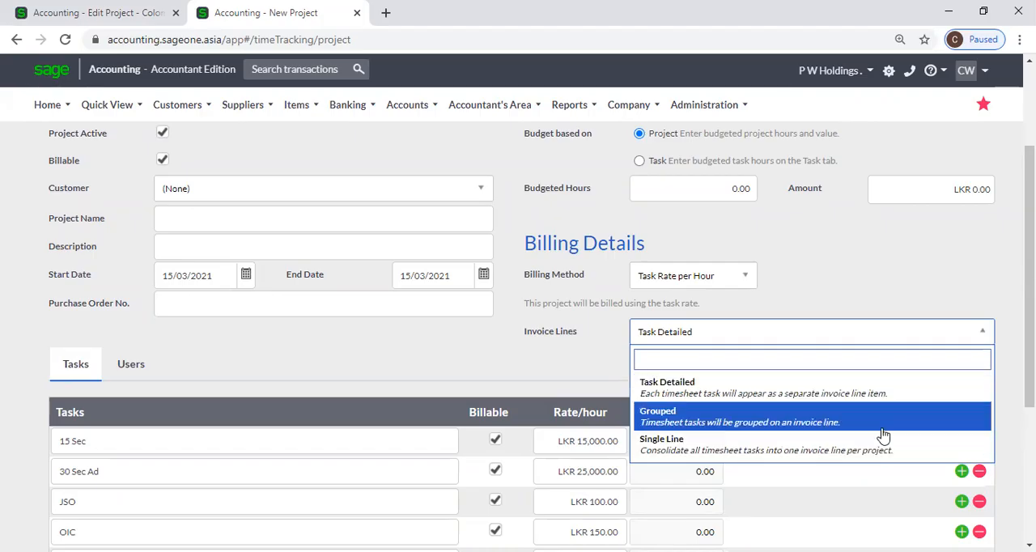
pyautogui.click(864, 285)
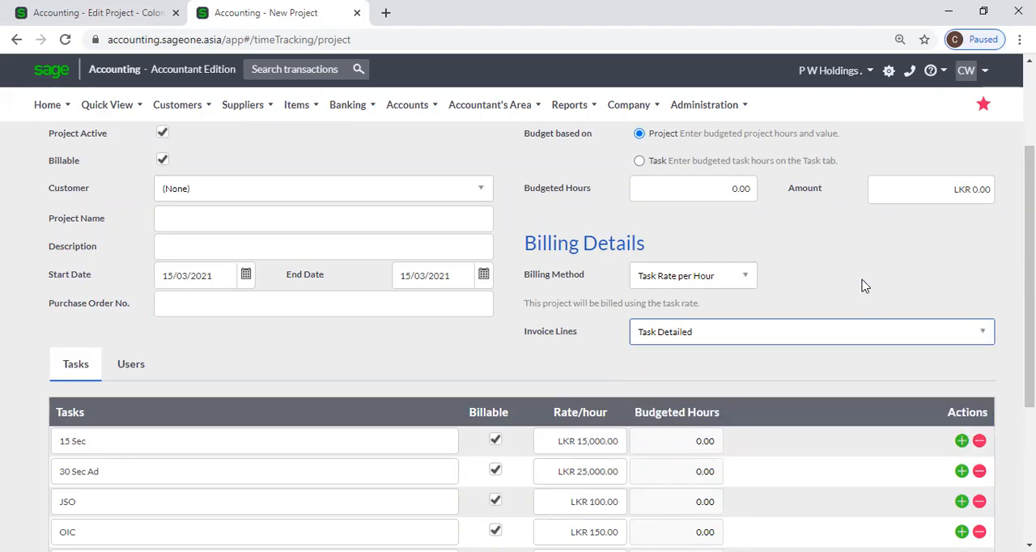
# Examine the budgeted hours of the blank project's tasks alongside its project budget and billing settings.
pyautogui.scroll(-1, 863, 285)
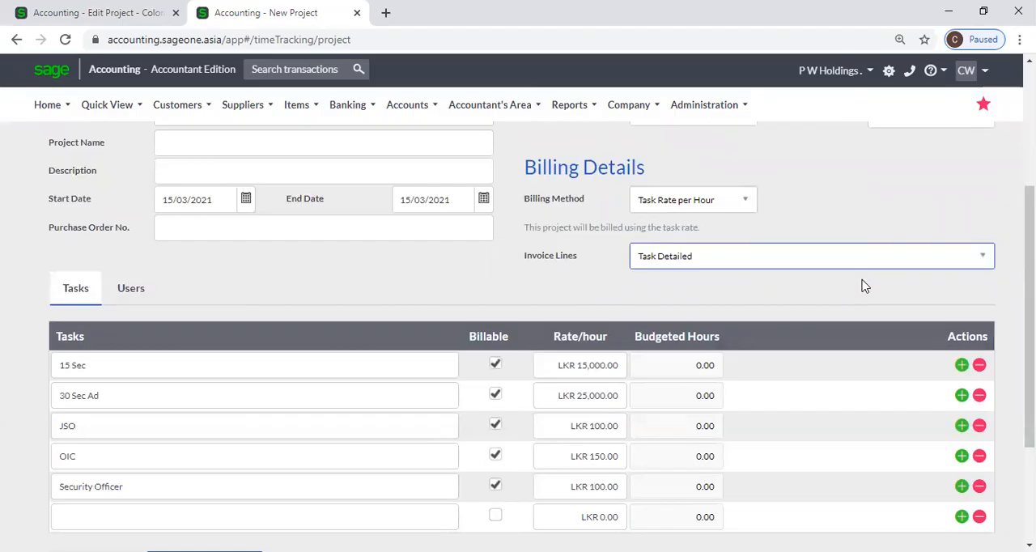
pyautogui.click(657, 372)
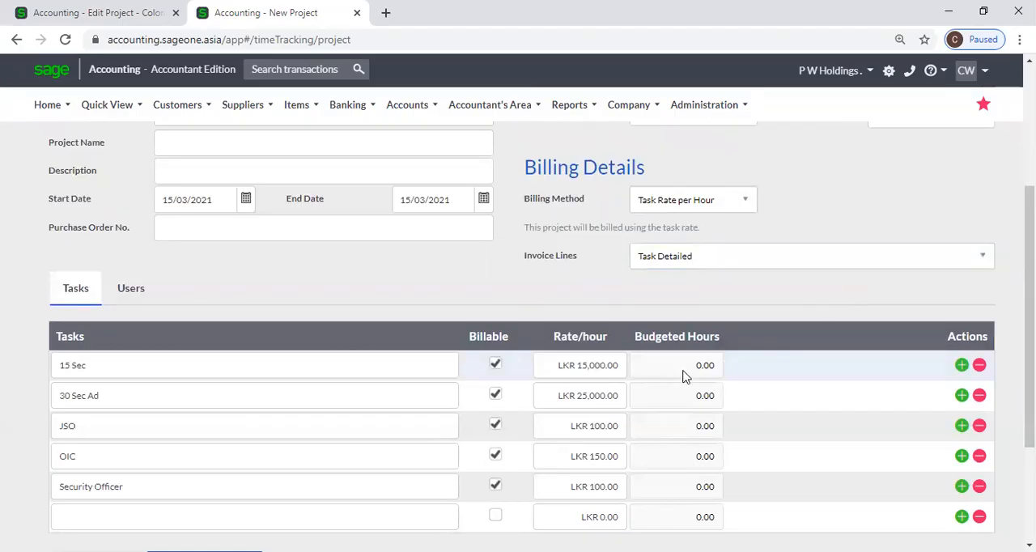
pyautogui.scroll(2, 754, 284)
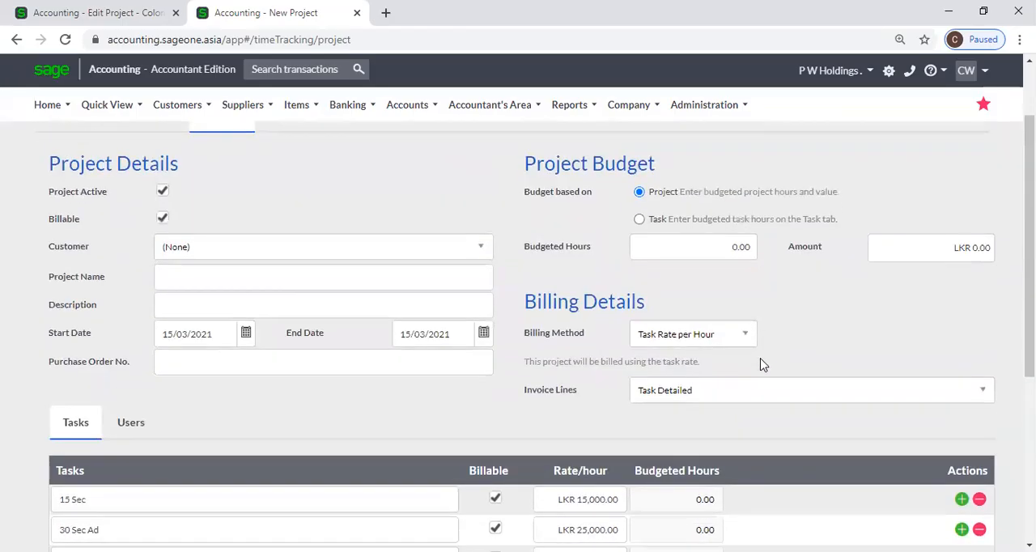
pyautogui.scroll(-1, 761, 365)
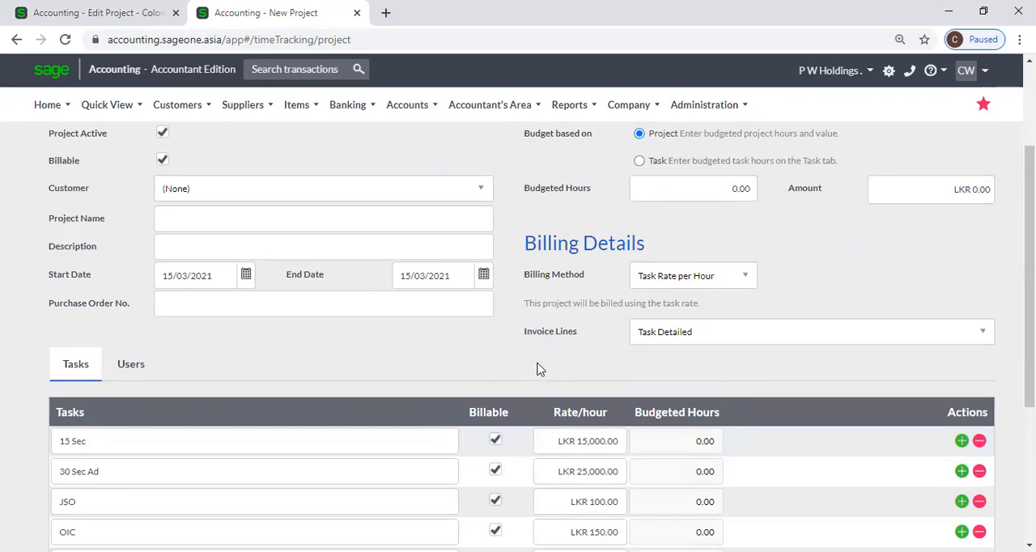
pyautogui.scroll(2, 540, 369)
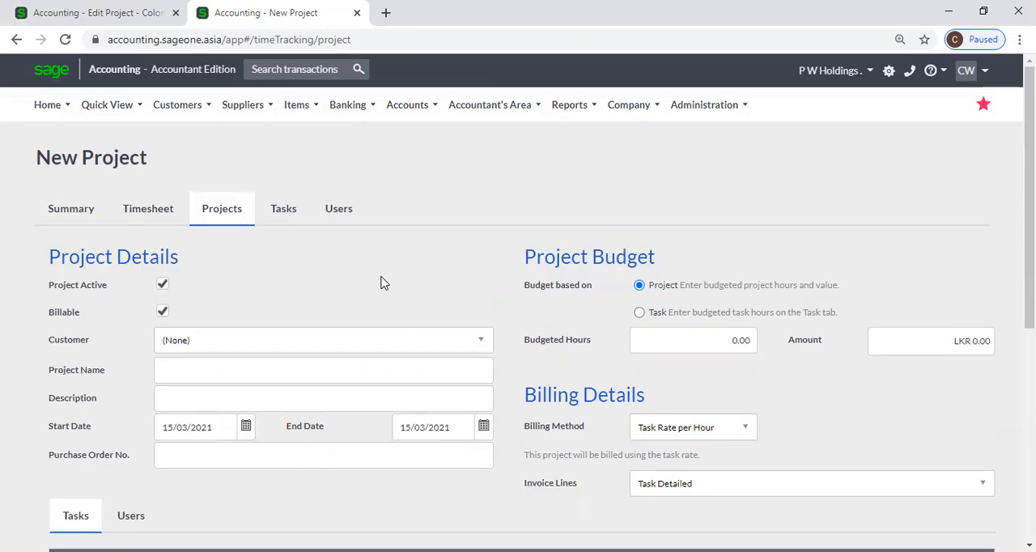
# Open a blank new Time Tracking user form from the user list and inspect its project assignment row.
pyautogui.click(339, 226)
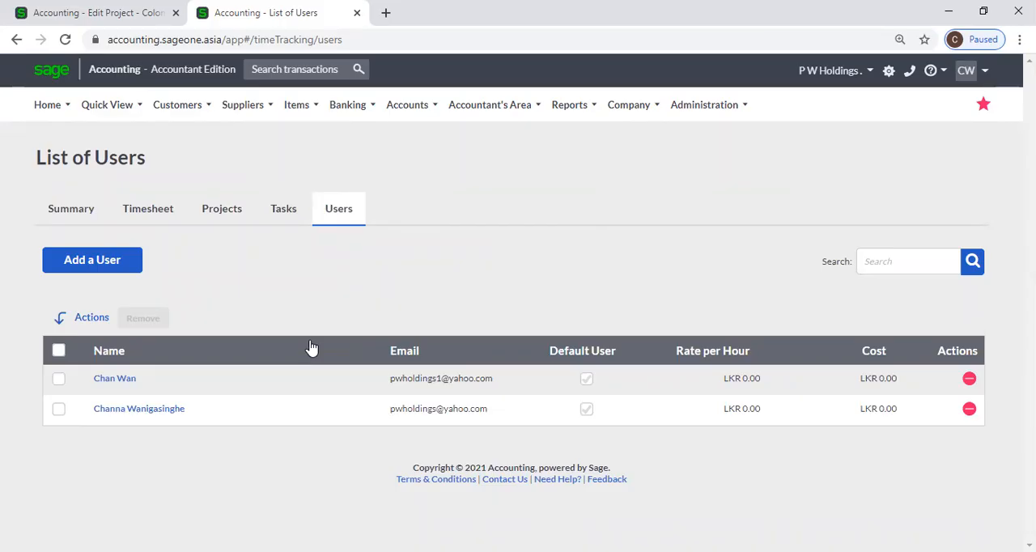
pyautogui.click(125, 265)
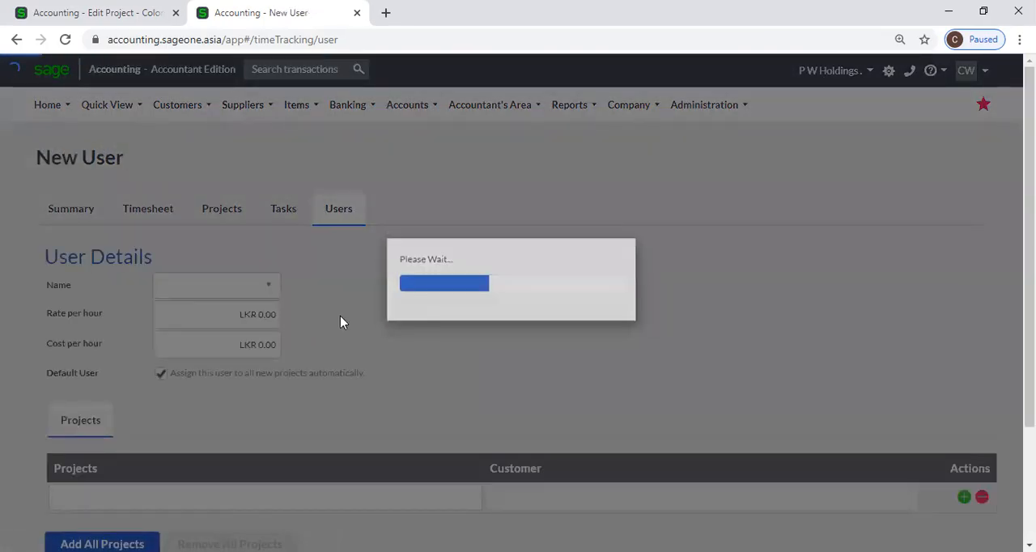
pyautogui.scroll(-1, 357, 392)
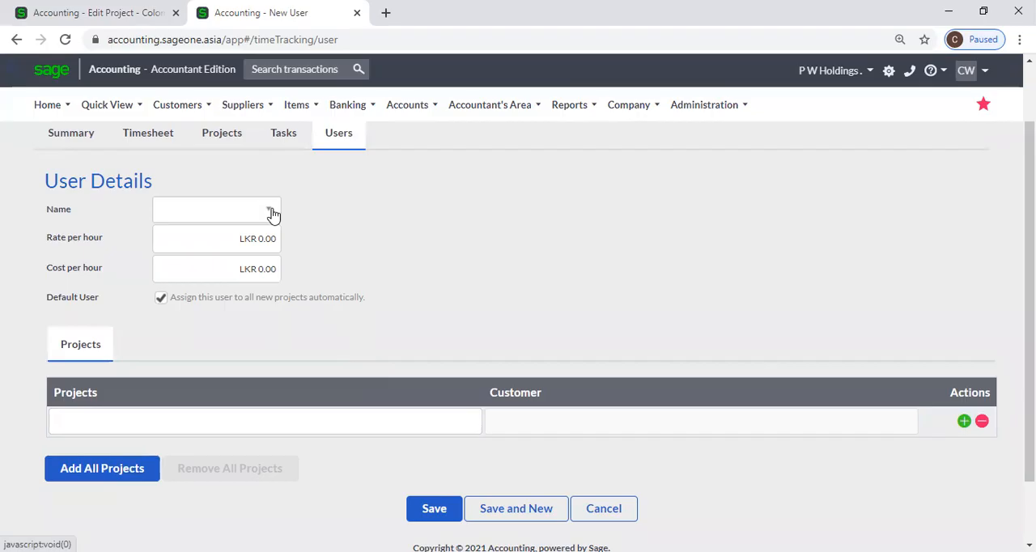
pyautogui.click(147, 432)
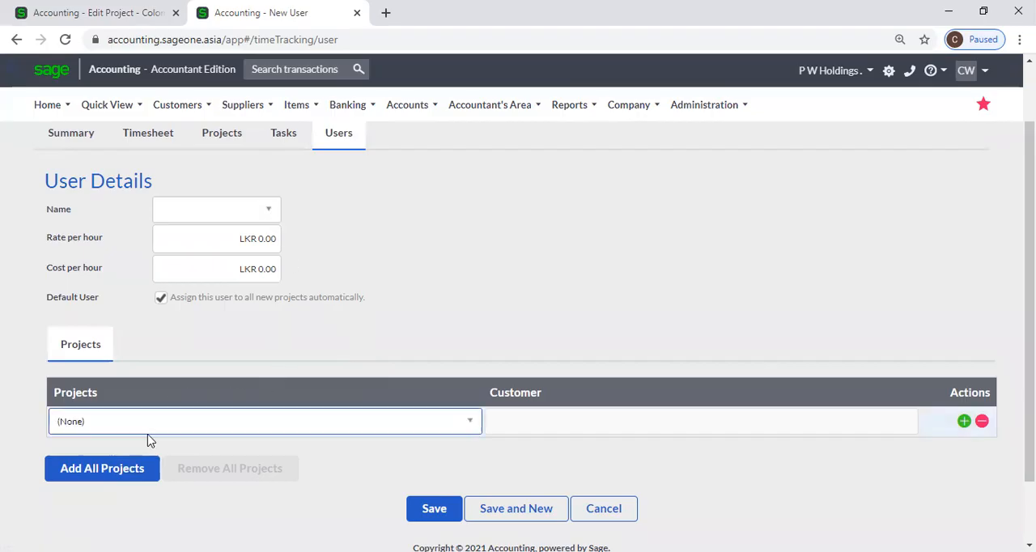
pyautogui.click(506, 430)
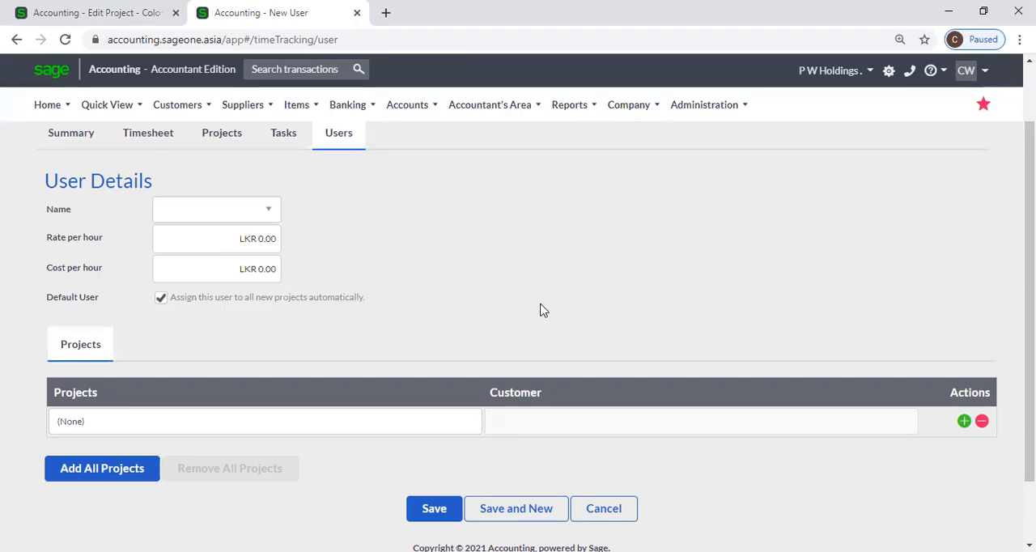
# Open the Time Tracking timesheet in weekly view and go back to the week of 01–07 March 2021.
pyautogui.scroll(1, 540, 310)
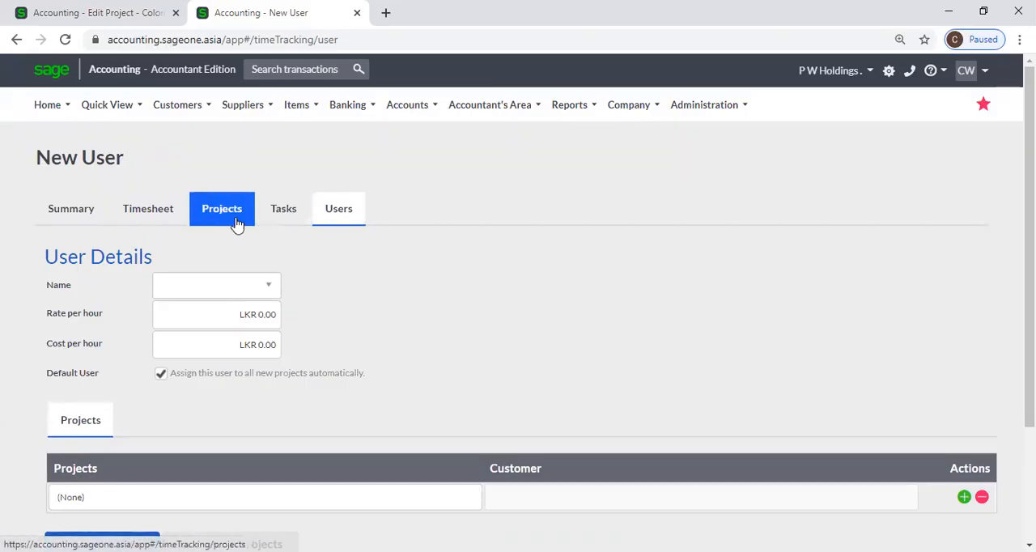
pyautogui.click(139, 218)
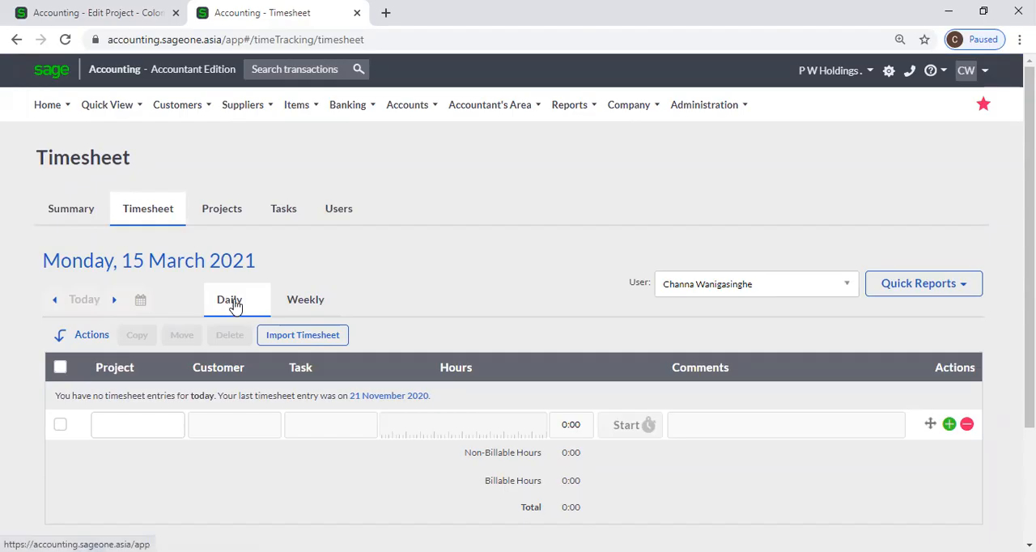
pyautogui.click(303, 301)
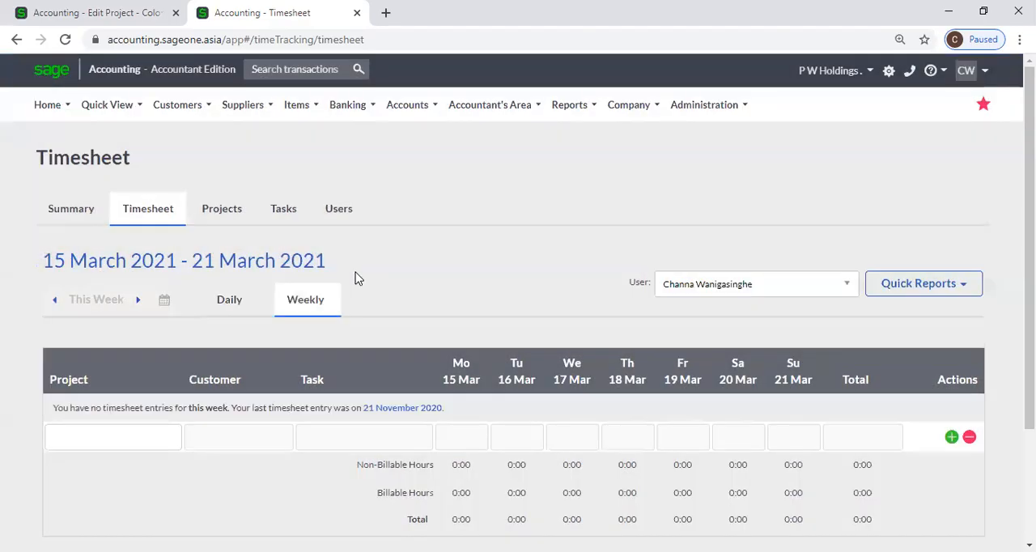
pyautogui.scroll(-1, 446, 270)
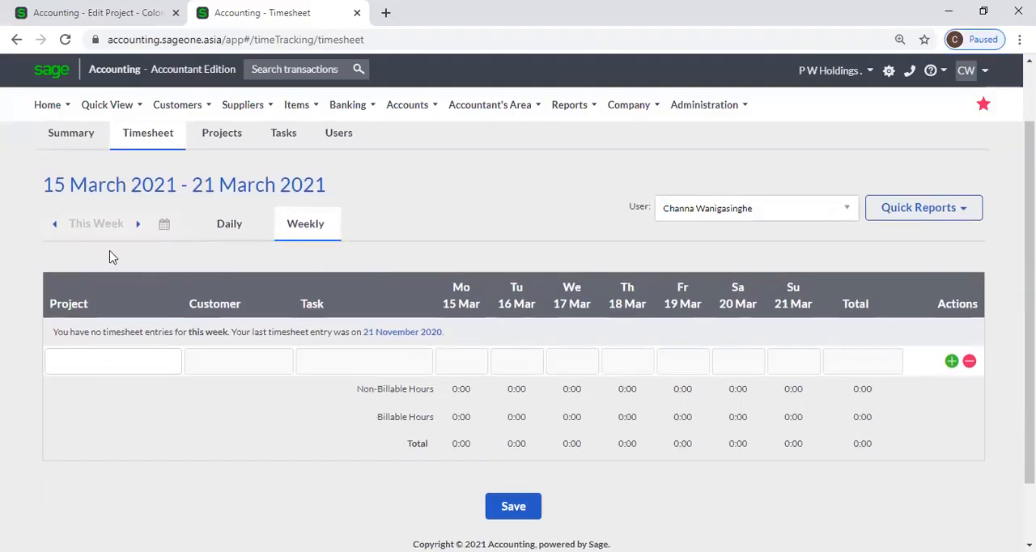
pyautogui.click(56, 225)
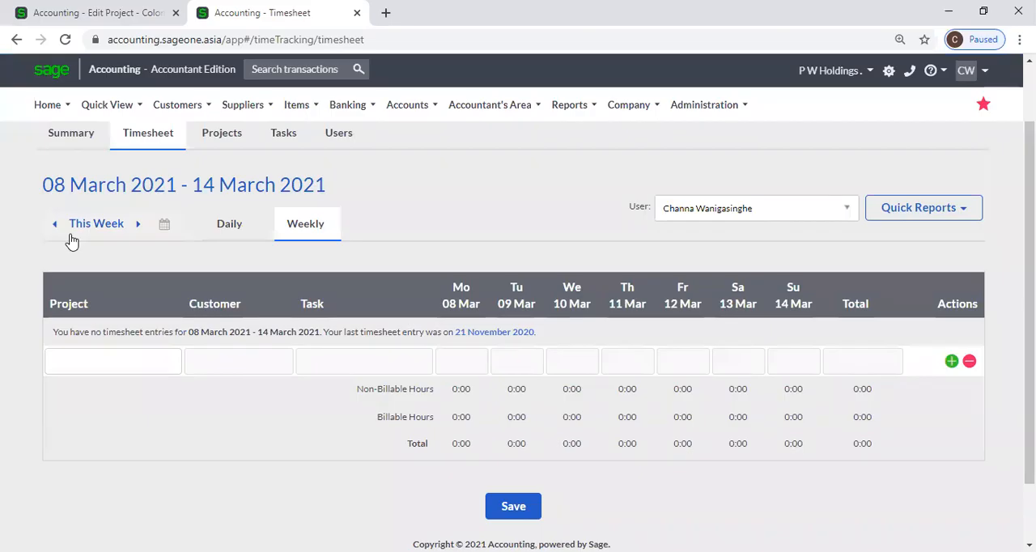
pyautogui.click(55, 230)
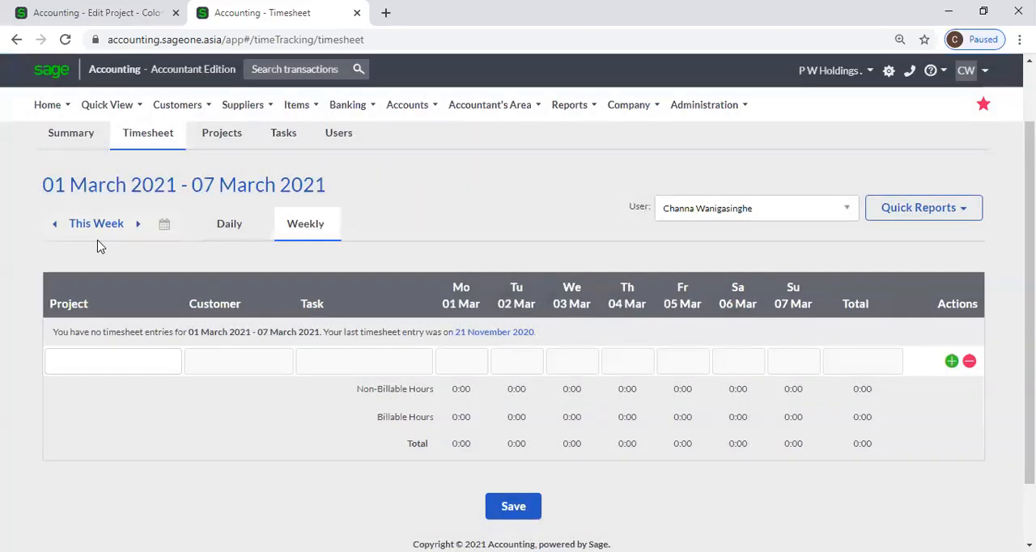
# Show the timesheet in daily view and step back day by day to Friday, 26 February 2021.
pyautogui.click(229, 225)
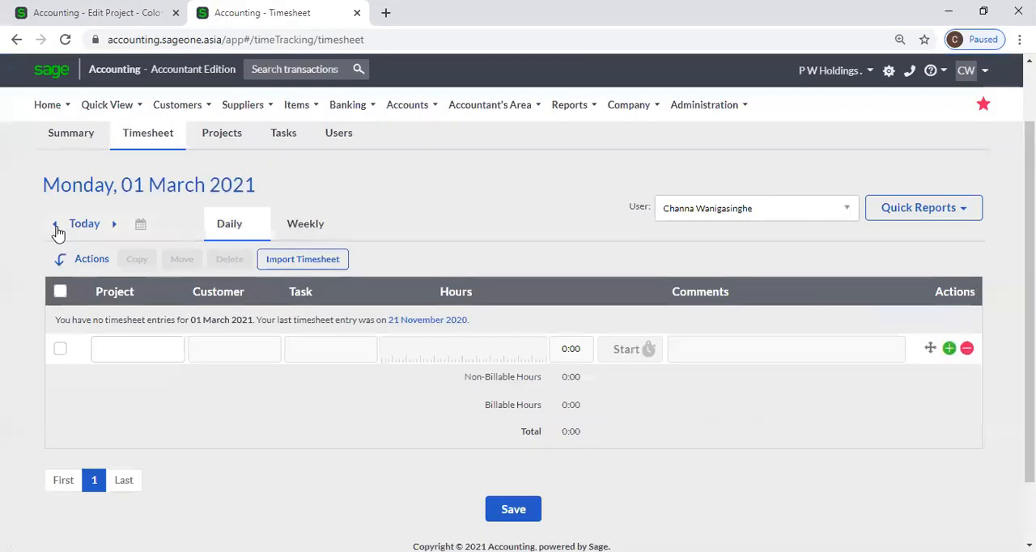
pyautogui.click(55, 227)
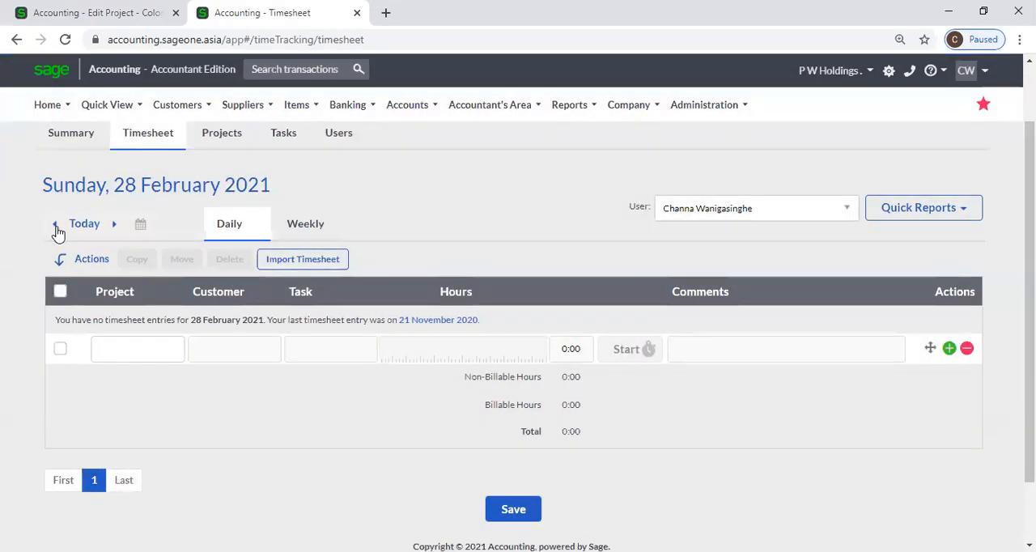
pyautogui.click(56, 230)
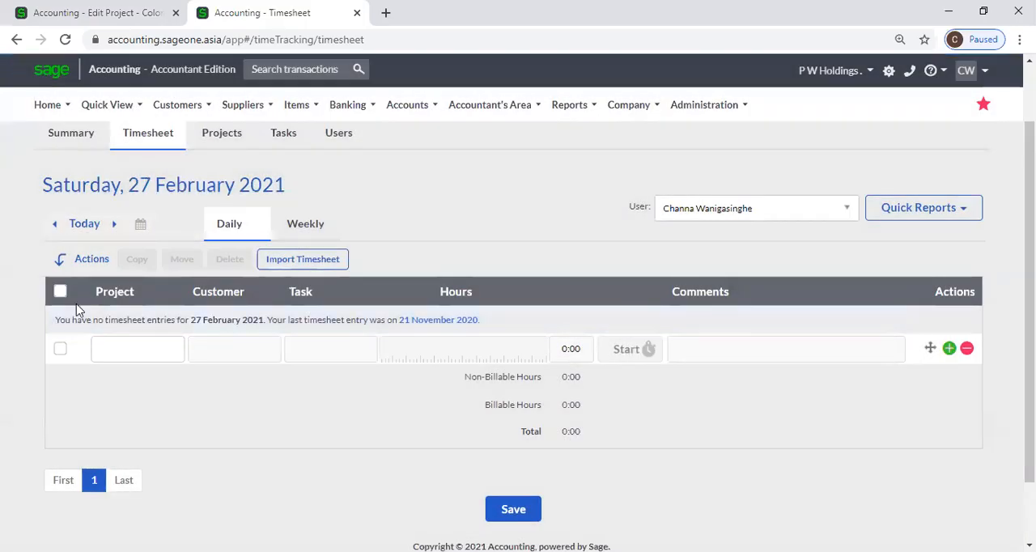
pyautogui.click(56, 229)
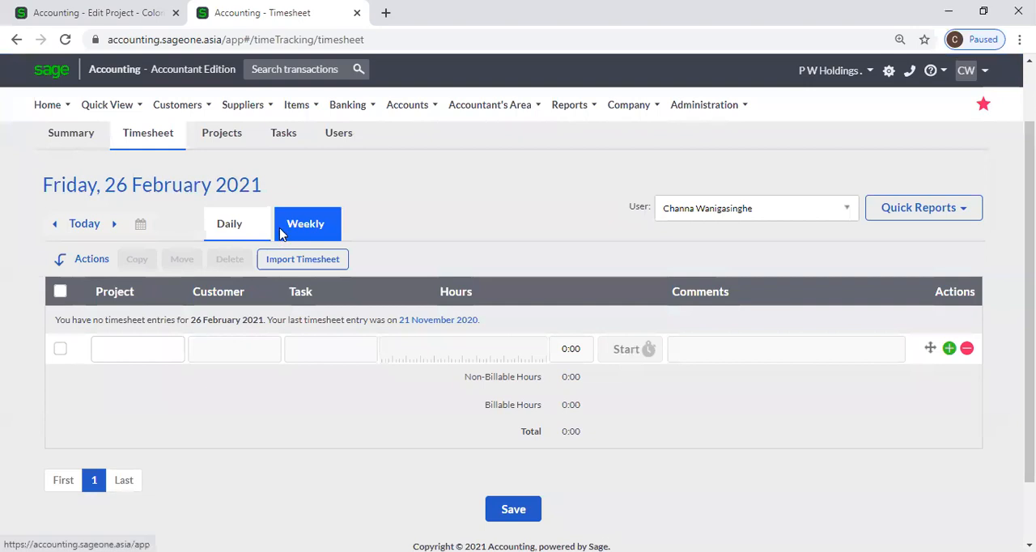
# In the weekly timesheet for 15–21 February 2021, enter 1 hour on Monday for the OIC task of Sampath Bank PLC's Colombo 01 project.
pyautogui.click(305, 223)
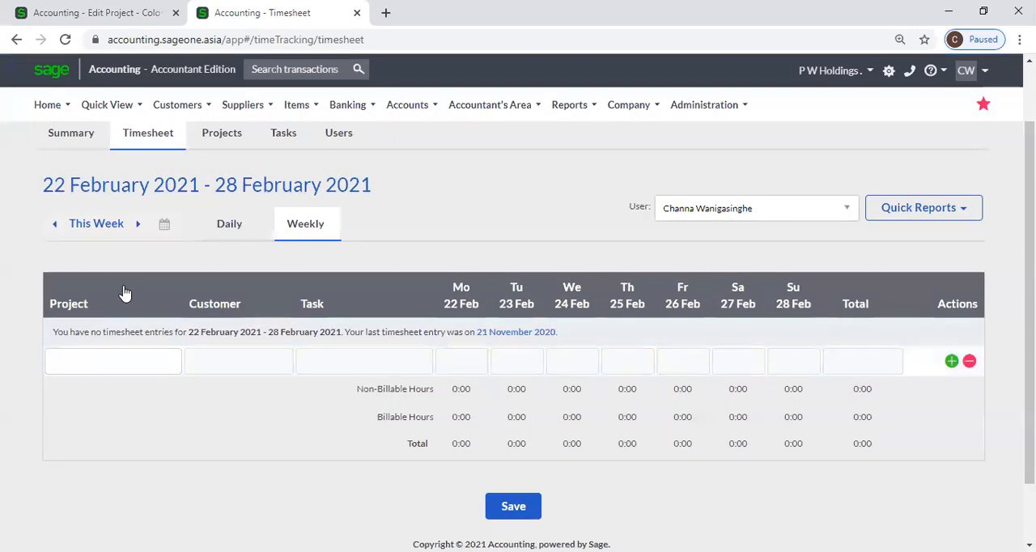
pyautogui.click(55, 226)
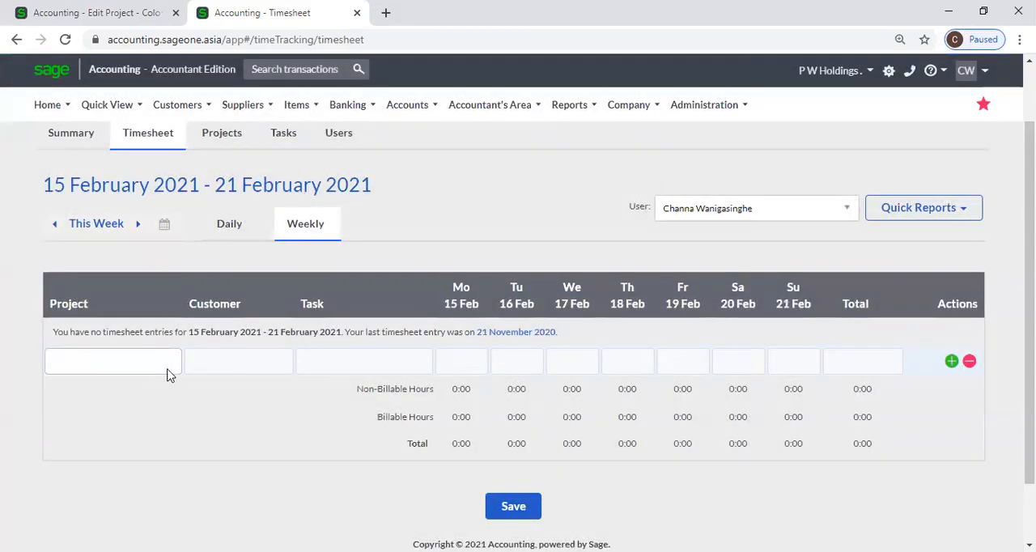
pyautogui.click(168, 369)
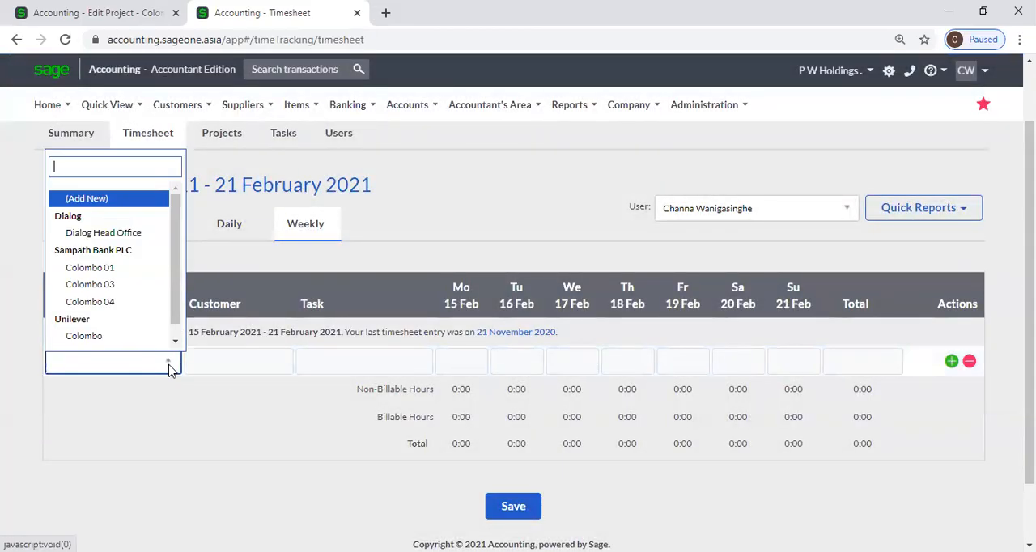
pyautogui.click(123, 268)
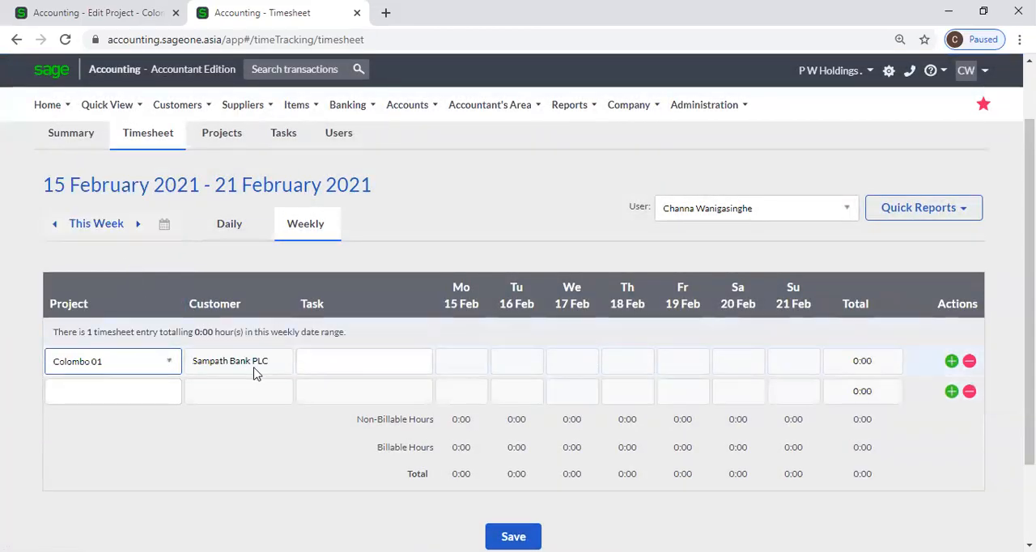
pyautogui.click(365, 368)
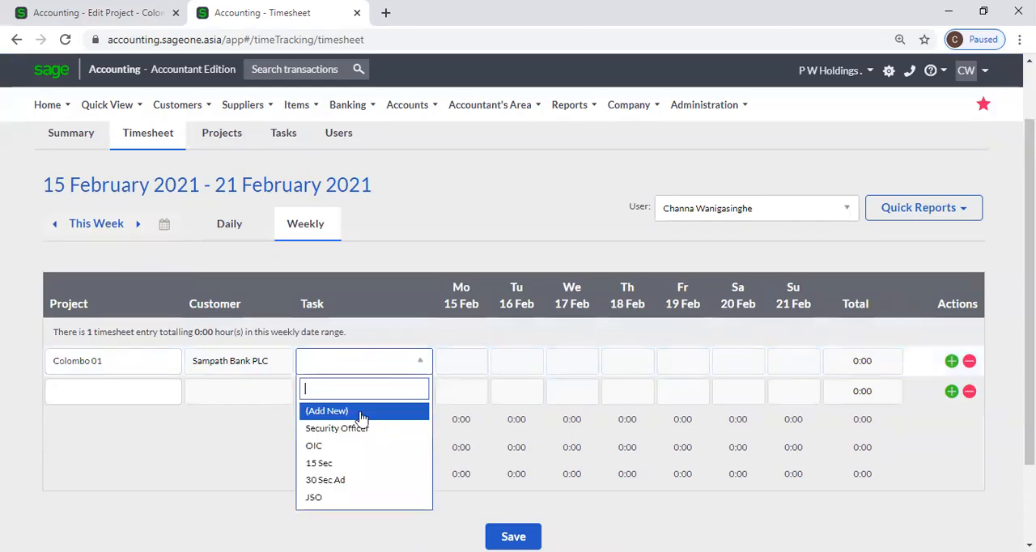
pyautogui.click(360, 447)
pyautogui.click(463, 364)
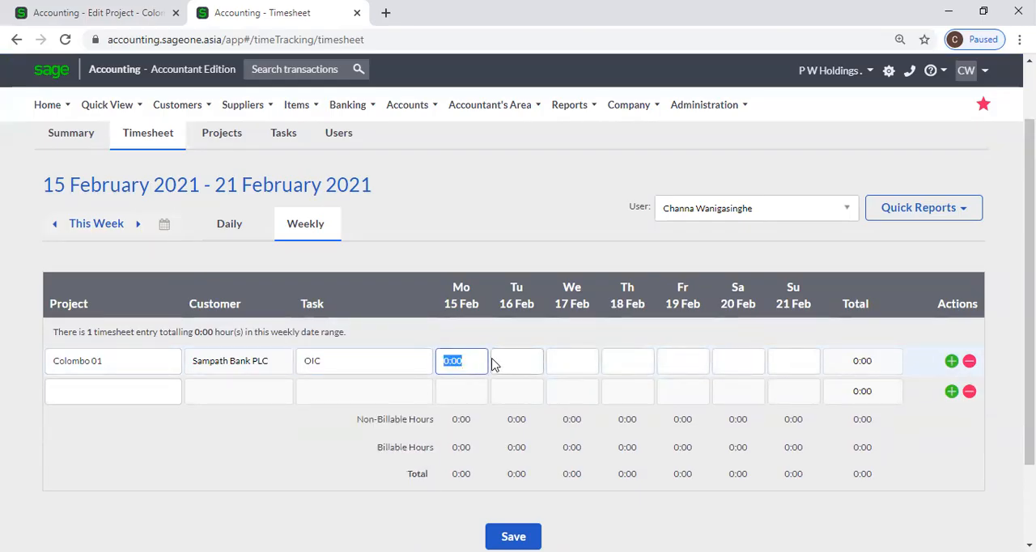
pyautogui.write('1')
pyautogui.click(459, 247)
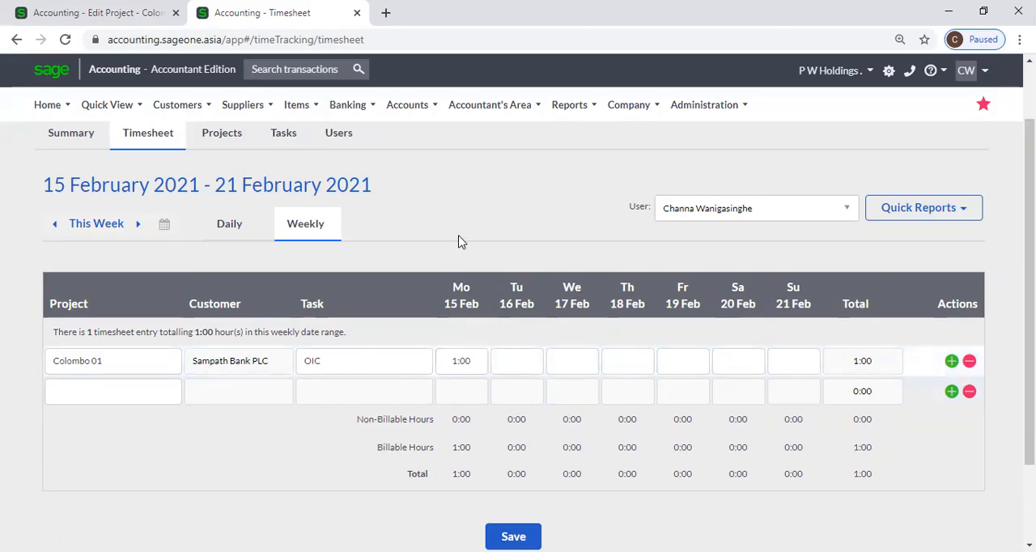
# Add a second timesheet row for the Colombo 01 project's JSO task with 5 hours on Monday, 15 February.
pyautogui.click(151, 397)
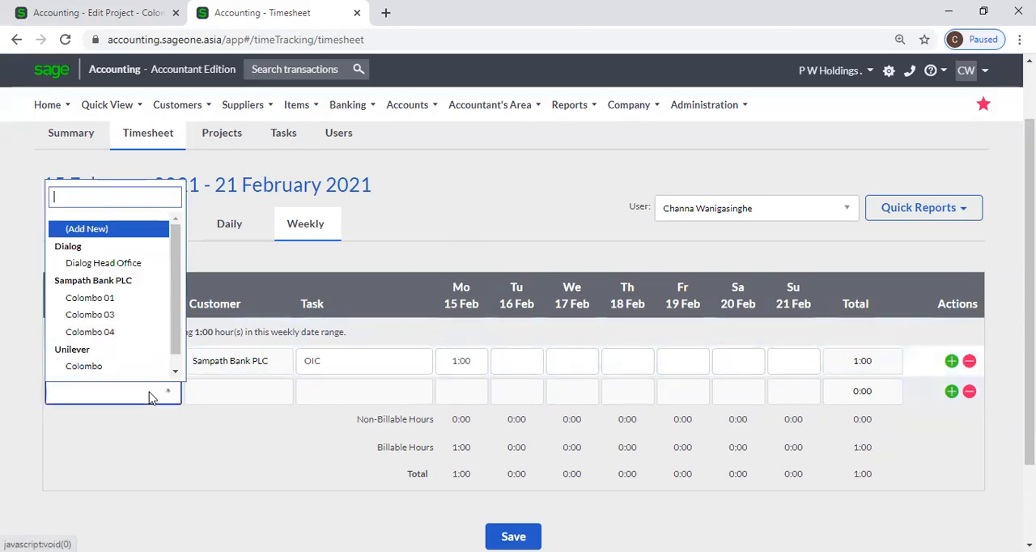
pyautogui.click(89, 290)
pyautogui.click(322, 400)
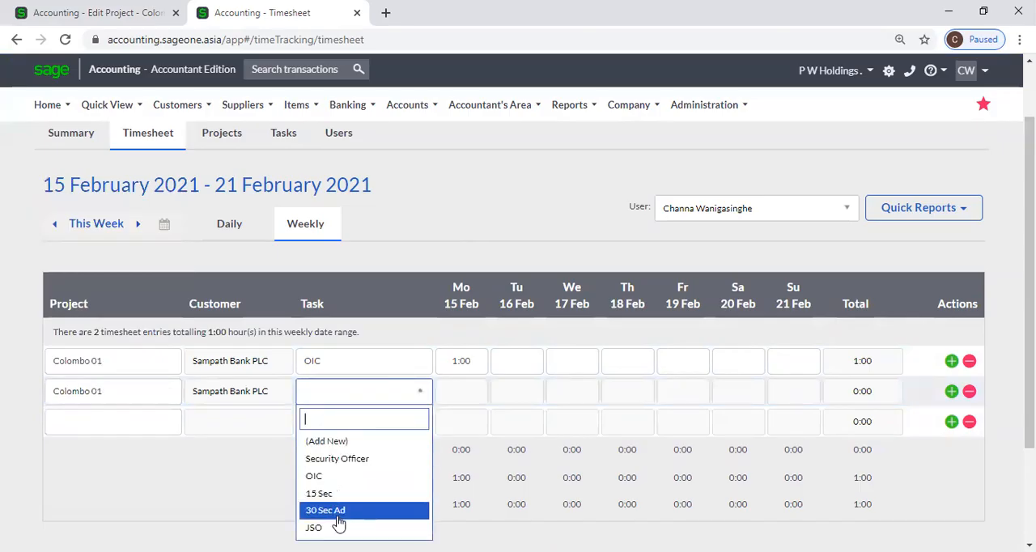
pyautogui.click(340, 526)
pyautogui.click(460, 391)
pyautogui.write('5')
pyautogui.click(247, 481)
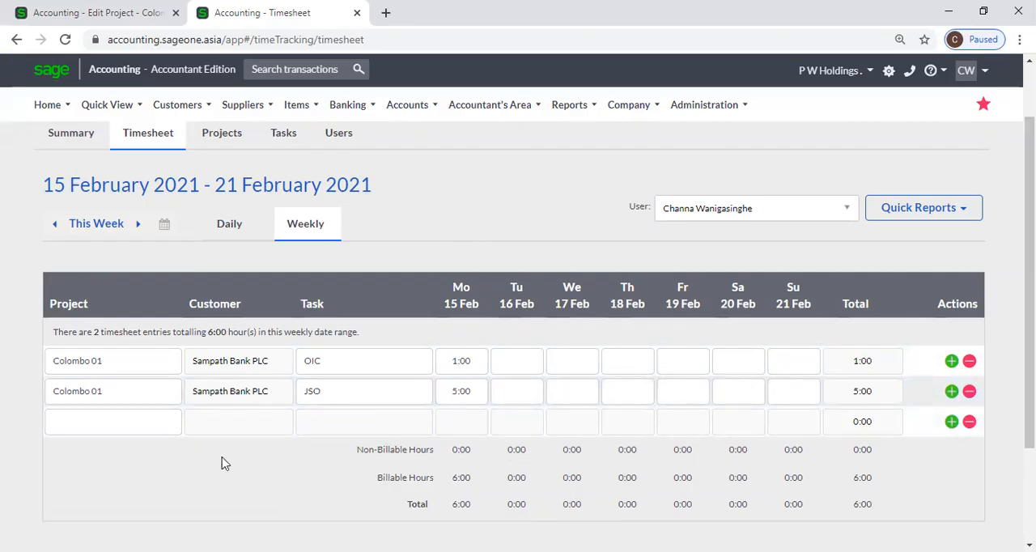
# Save the weekly timesheet for 15–21 February 2021.
pyautogui.scroll(-2, 209, 448)
pyautogui.click(528, 432)
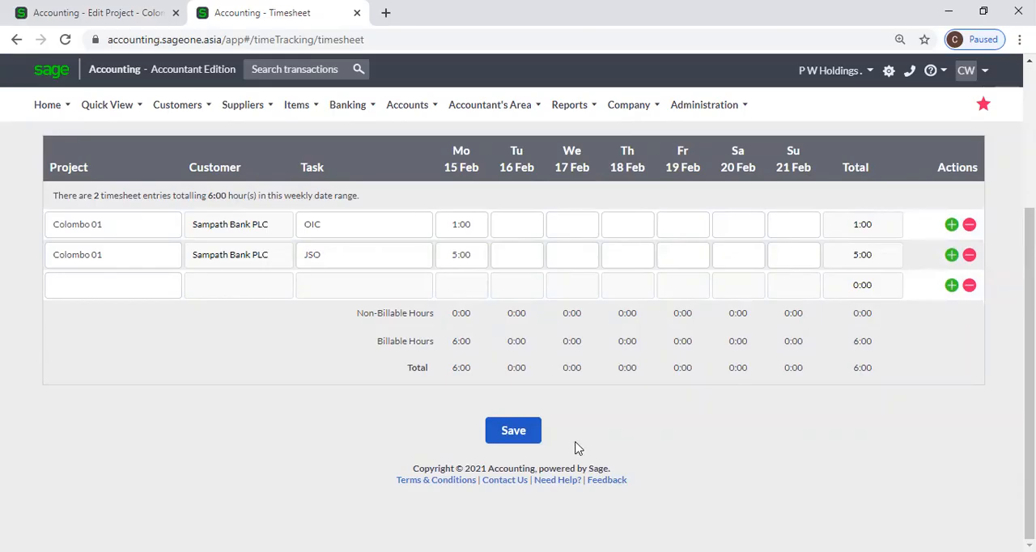
pyautogui.click(531, 434)
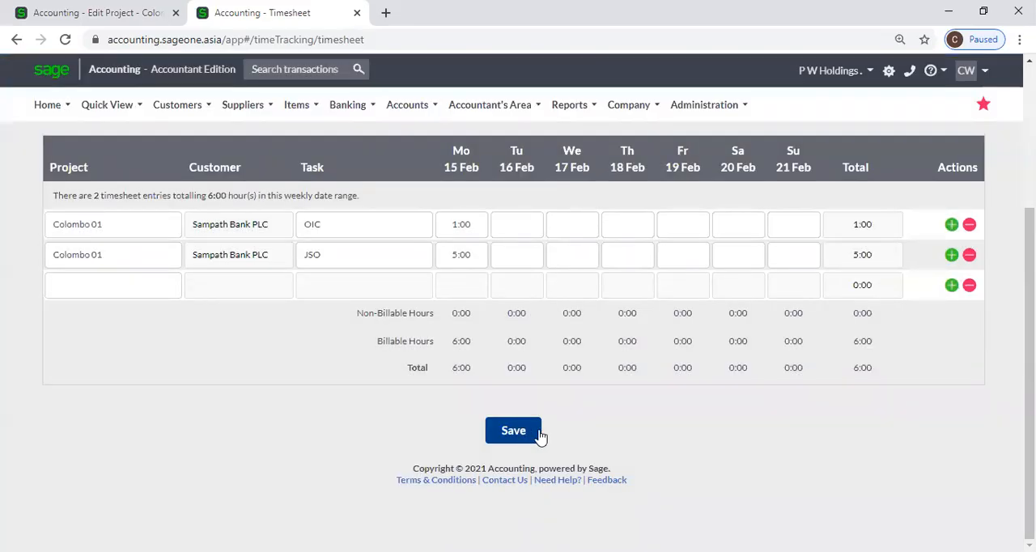
pyautogui.scroll(1, 539, 435)
pyautogui.scroll(1, 541, 436)
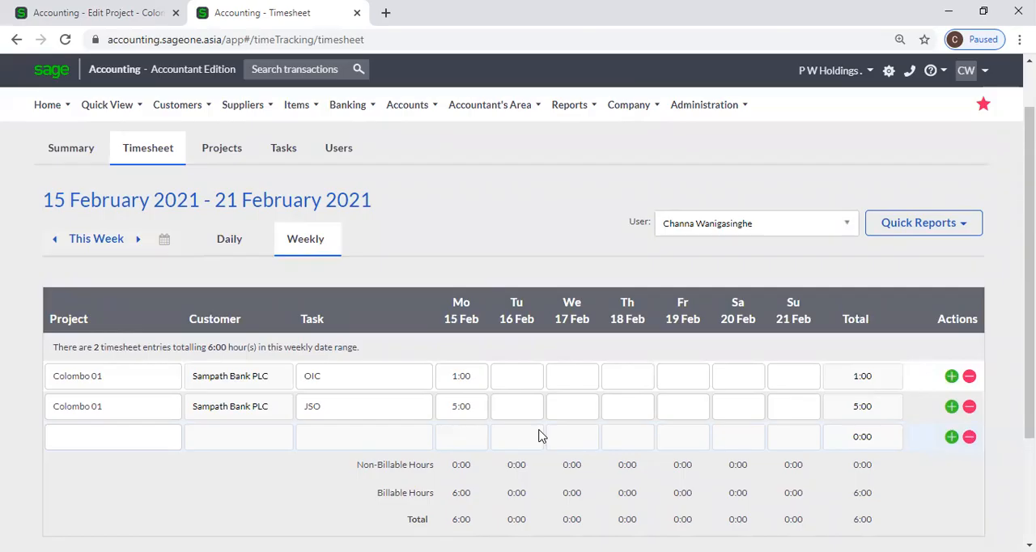
pyautogui.scroll(1, 421, 261)
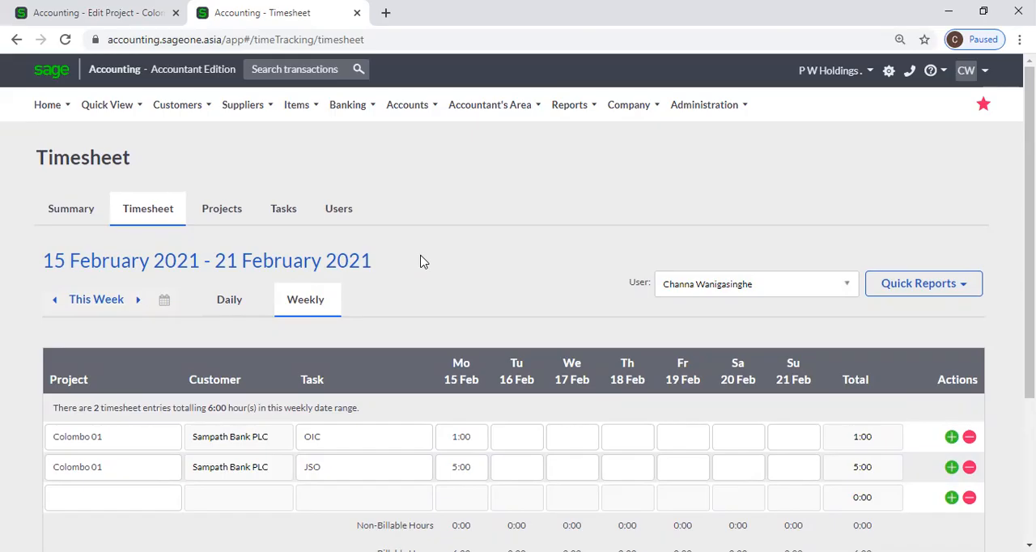
pyautogui.click(195, 106)
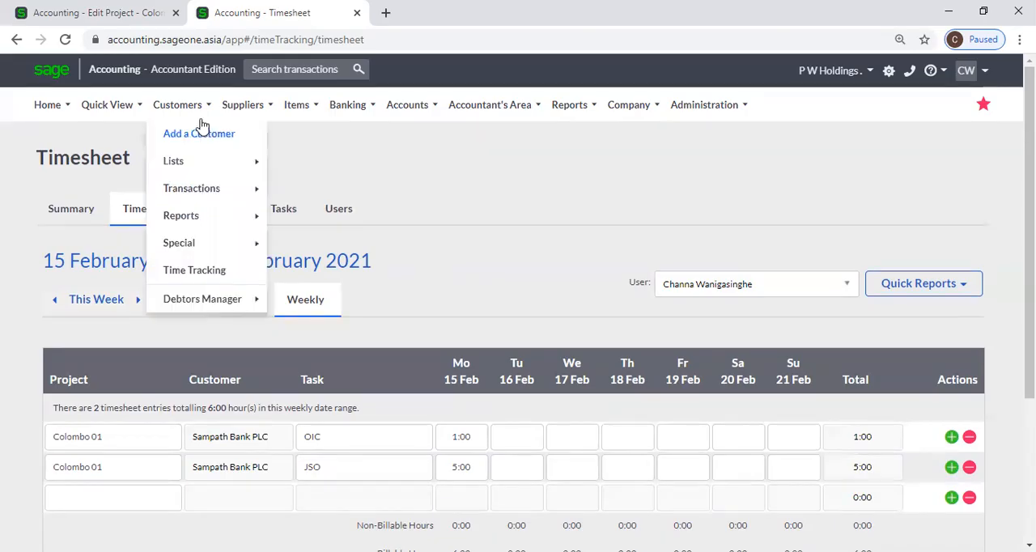
pyautogui.moveTo(237, 294)
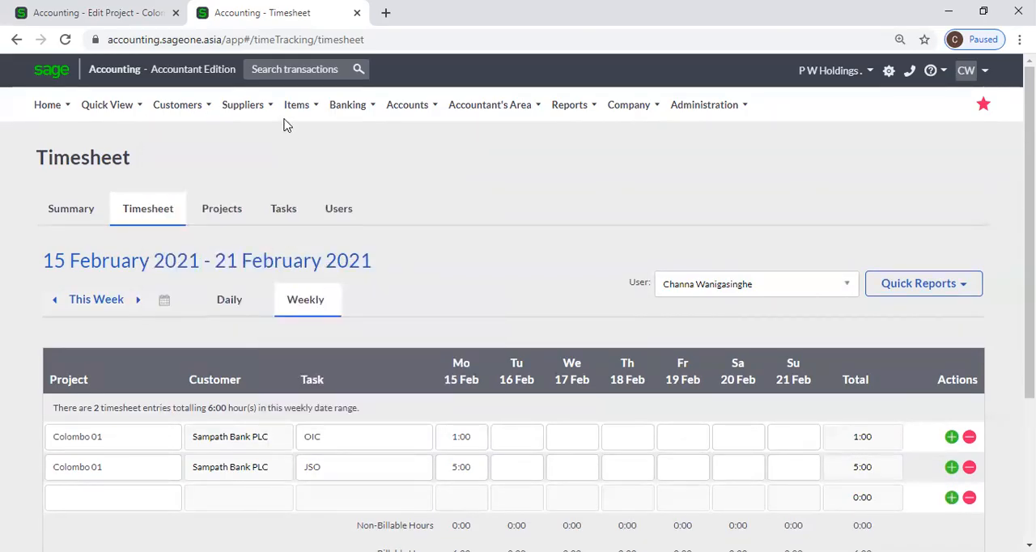
pyautogui.moveTo(285, 119)
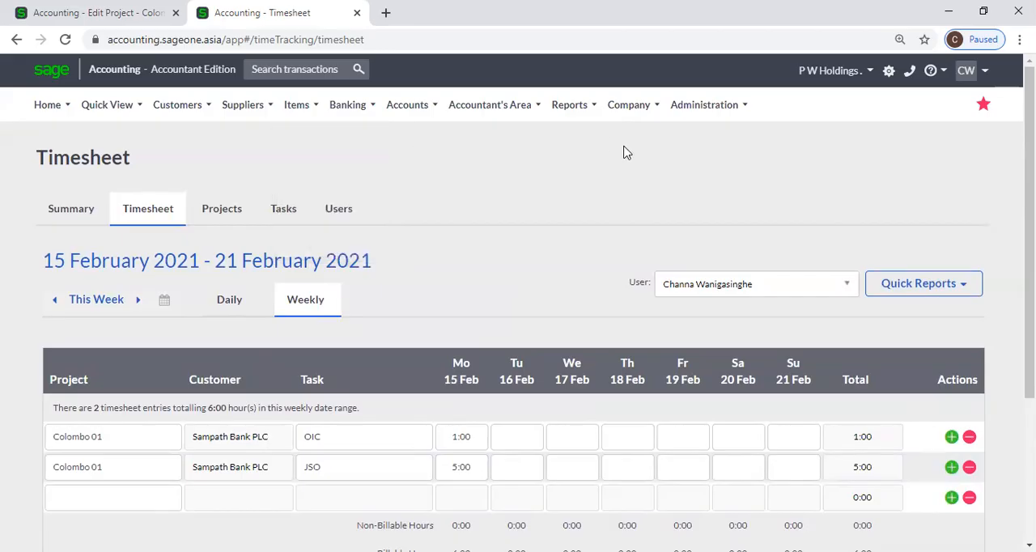